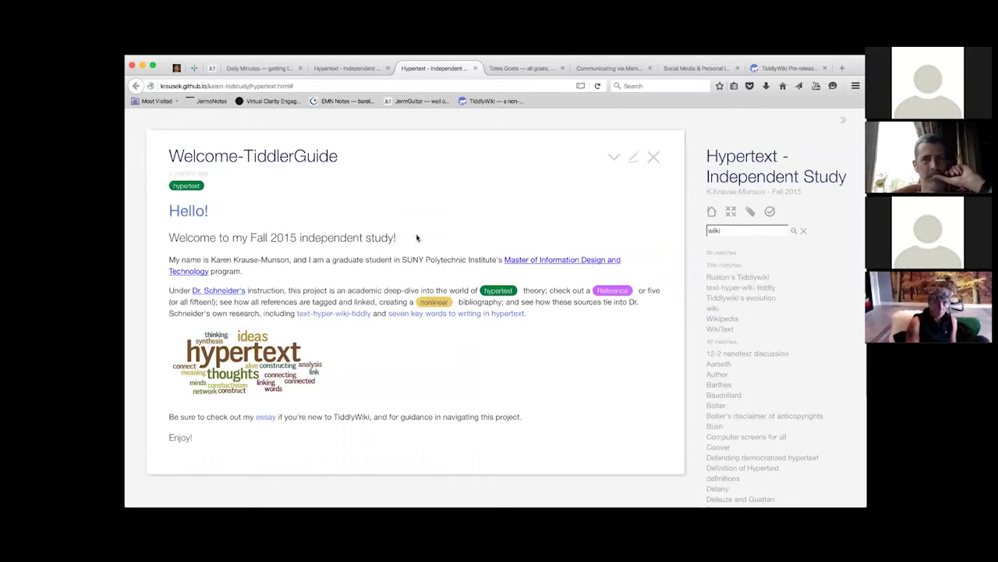
Open the text-hyper-wiki-tiddly tiddler from its link in the welcome text.
scroll(406, 268, down, 1)
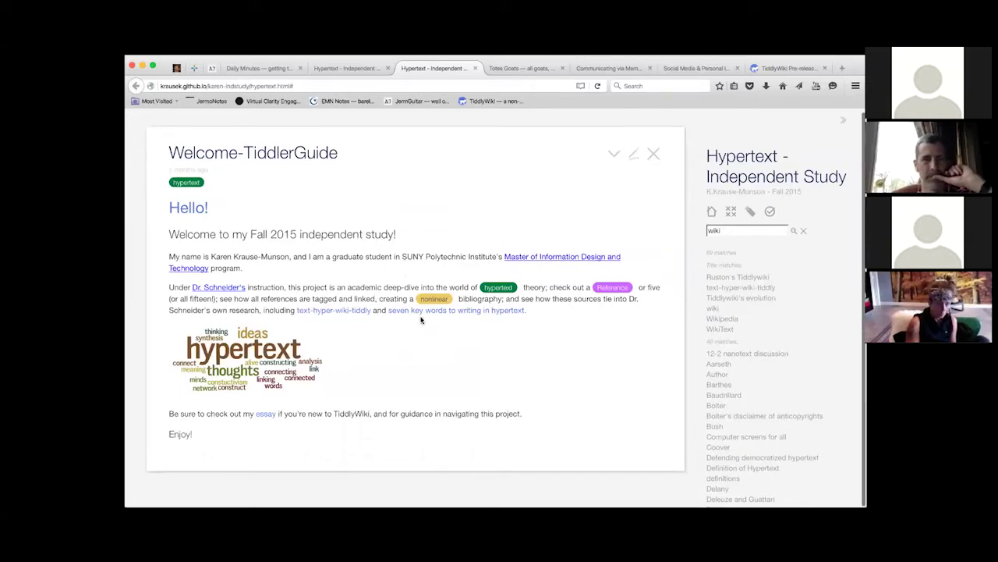
click(349, 316)
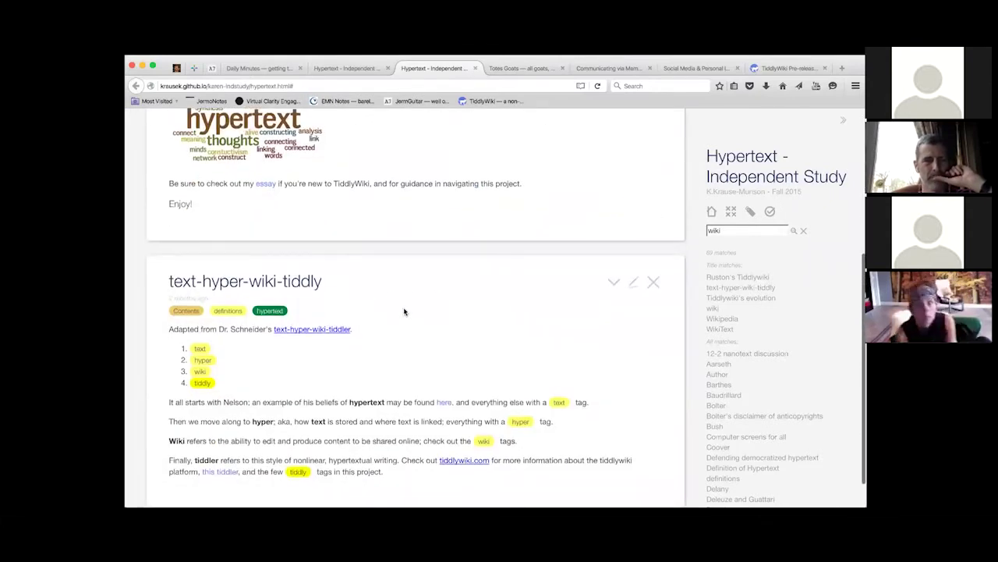
scroll(405, 312, down, 1)
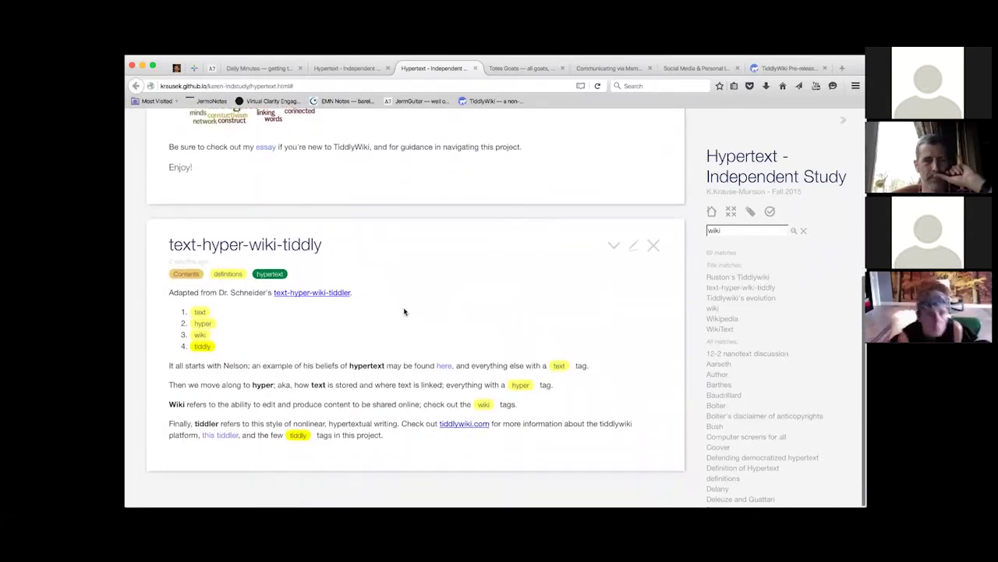
Look through the tiddlers listed under the text tag in the numbered list.
click(202, 311)
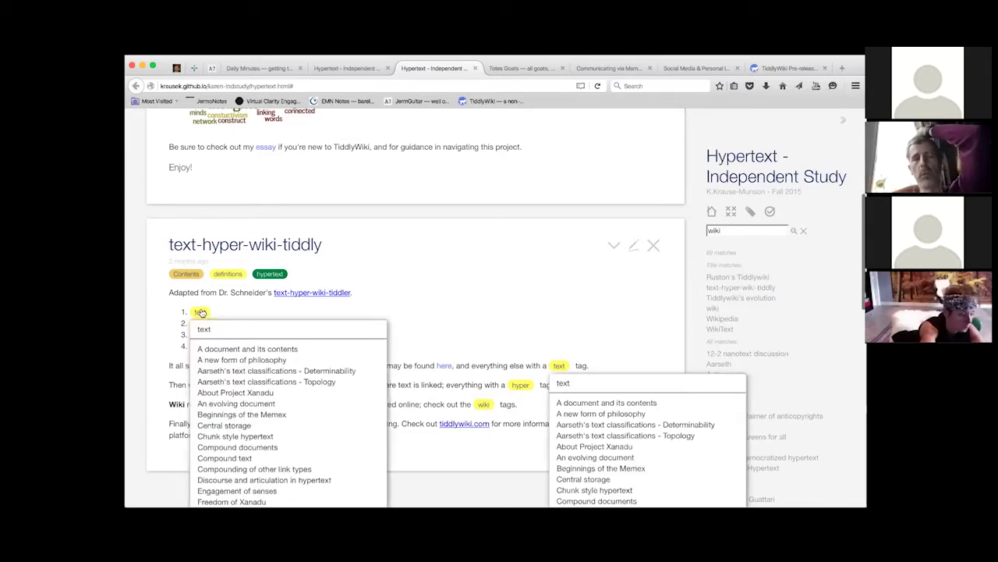
scroll(201, 312, down, 10)
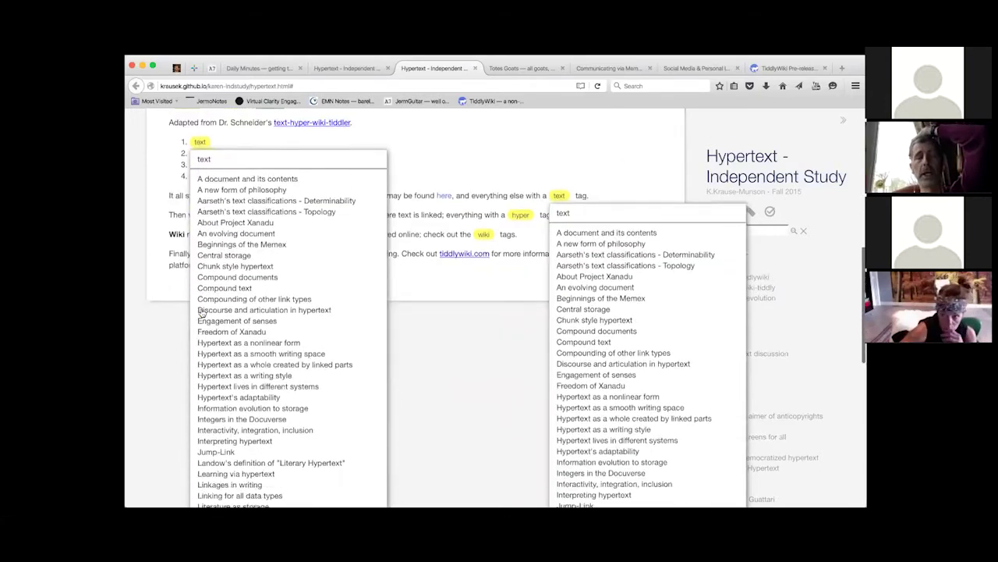
scroll(205, 308, up, 9)
click(225, 273)
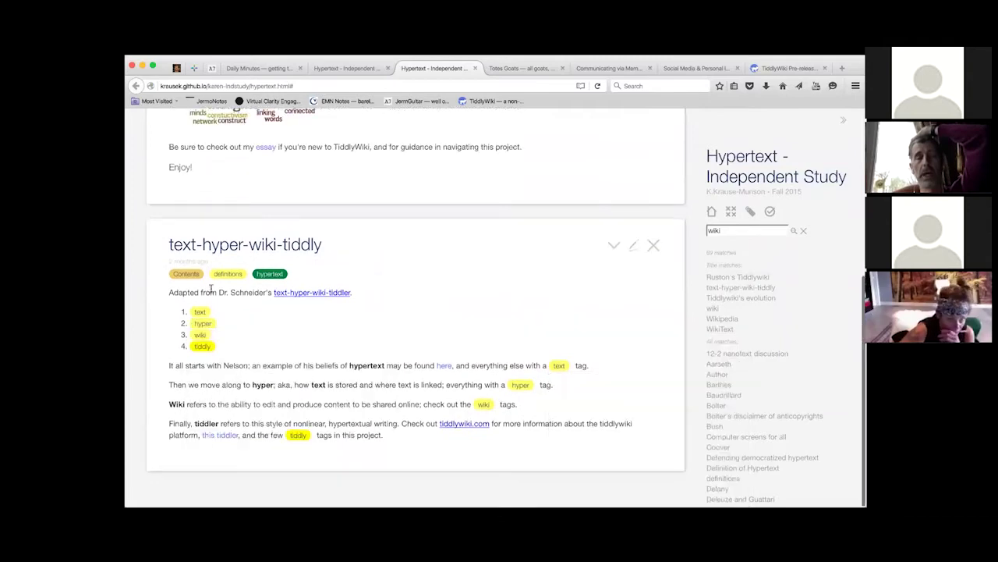
Look through the tiddlers listed under the hyper tag in the numbered list.
click(206, 322)
scroll(245, 341, down, 1)
scroll(245, 341, down, 12)
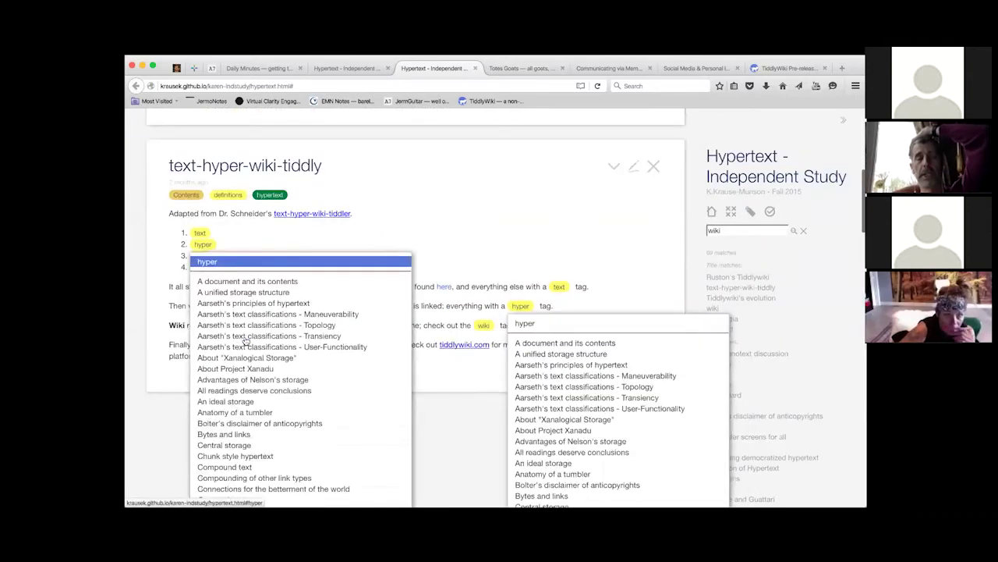
scroll(245, 340, up, 12)
click(203, 426)
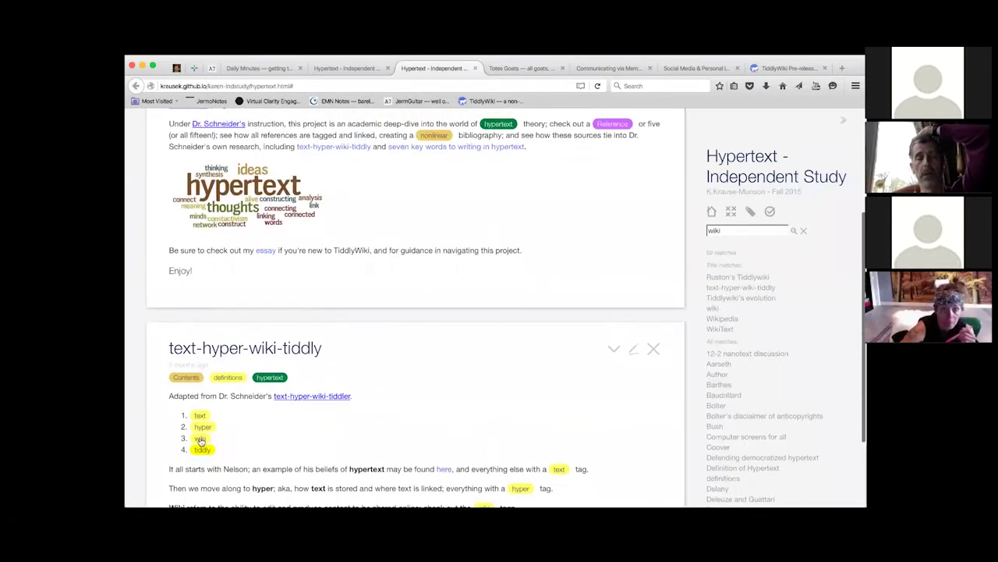
Check the lists of tiddlers under the wiki and tiddly tags.
click(200, 438)
scroll(200, 438, down, 3)
click(170, 311)
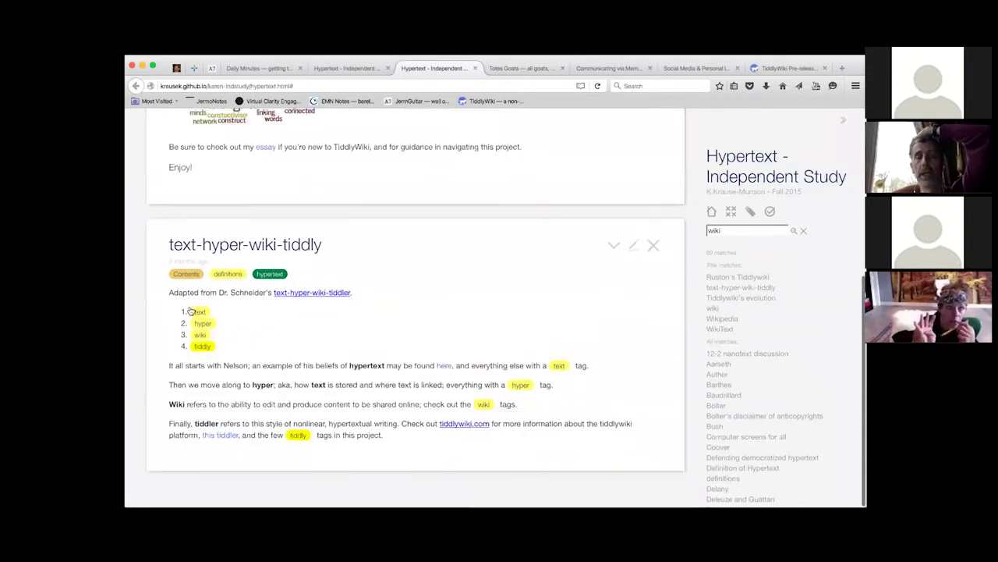
click(204, 345)
click(268, 331)
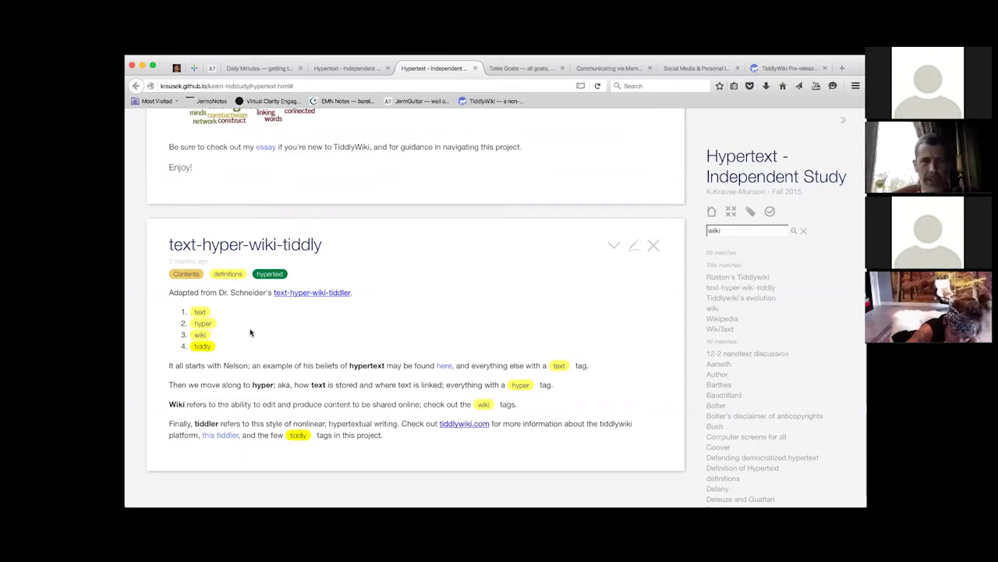
Open the Positive philosophical functions of hypertext tiddler from the wiki tag's list, and view that list once more.
click(202, 335)
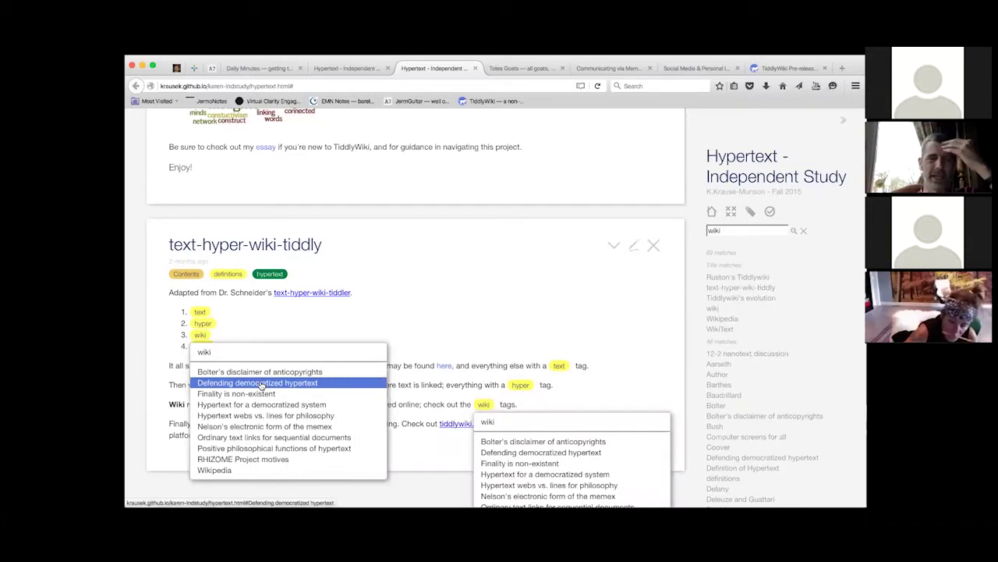
click(263, 448)
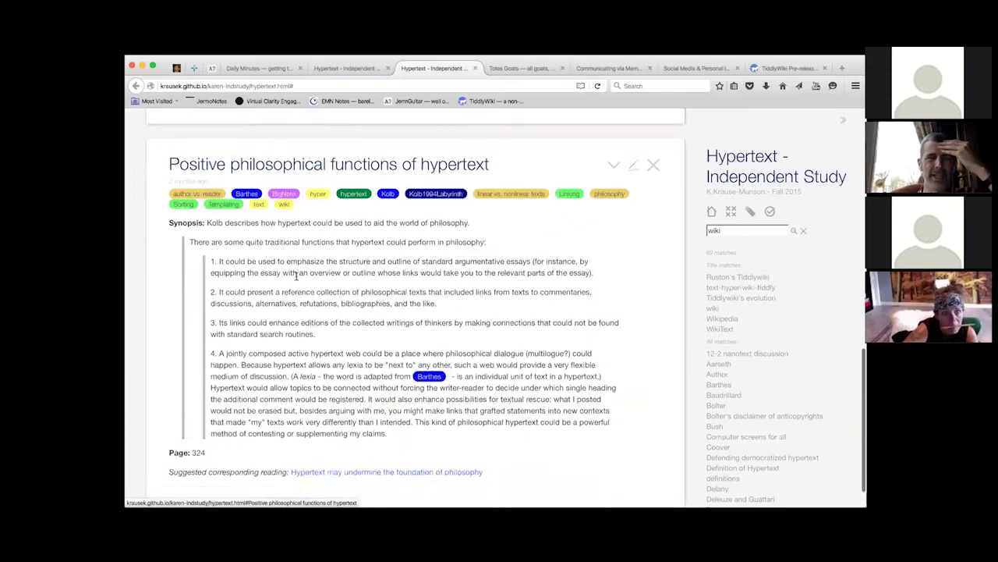
scroll(296, 279, up, 3)
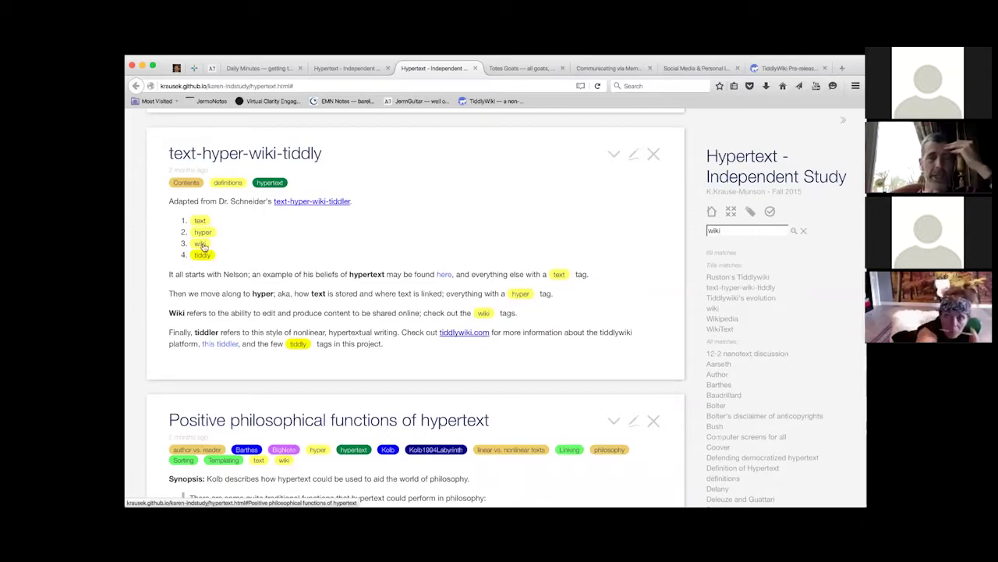
click(202, 245)
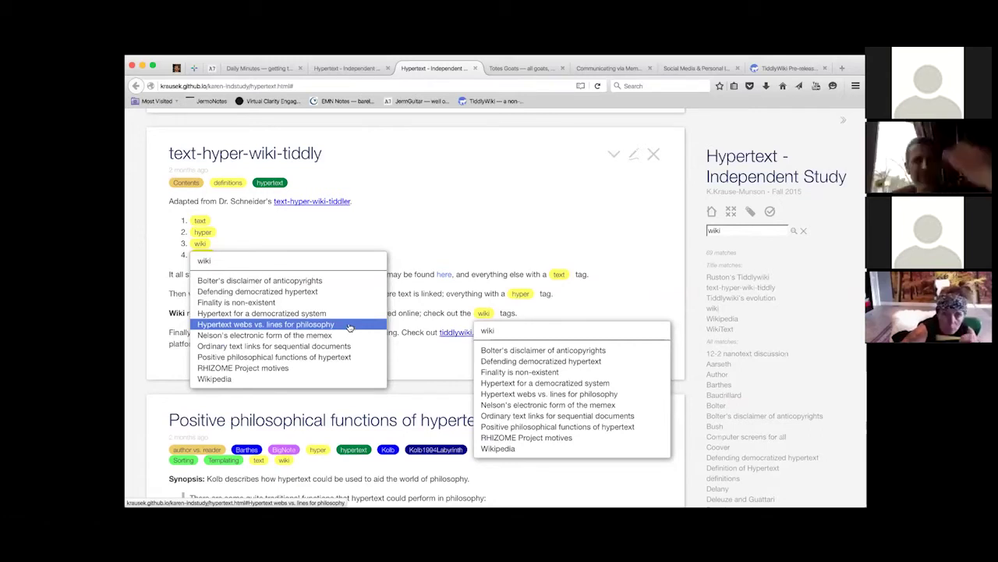
click(546, 219)
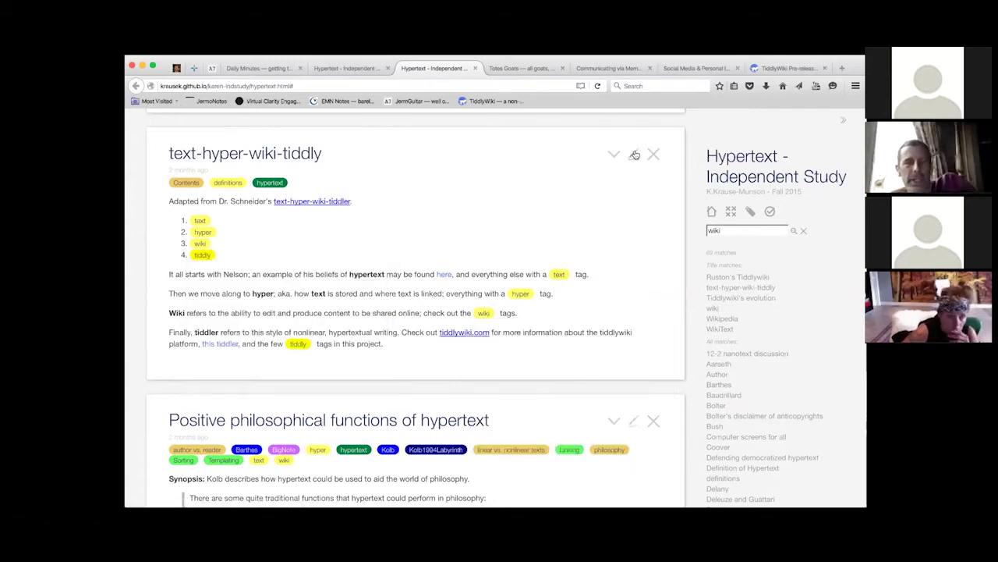
Edit the text-hyper-wiki-tiddly tiddler and insert the line <$tiddler tiddler="Dummy"> after the four numbered tags.
click(634, 155)
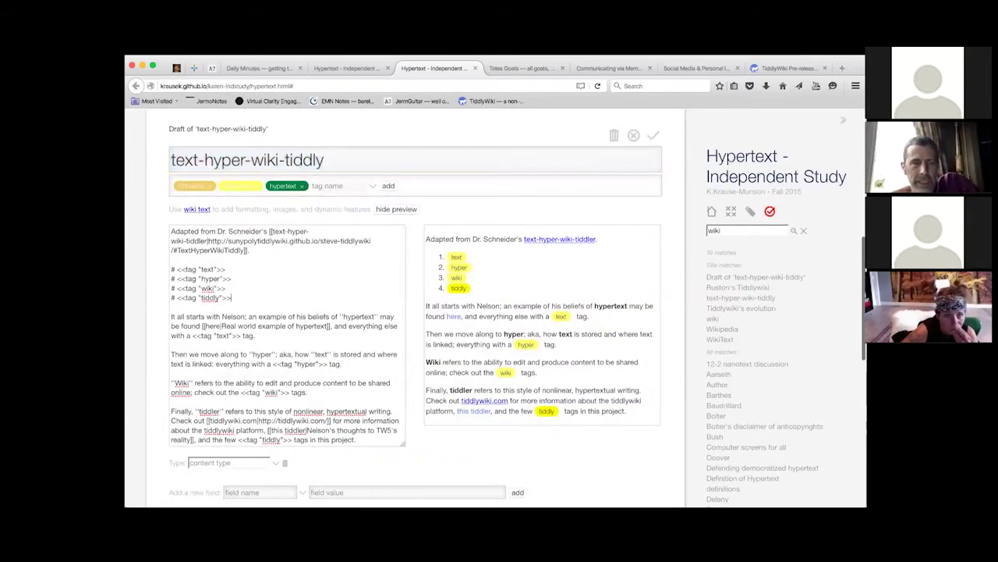
key(Return)
key(Return)
text(<<tiddler tiddler)
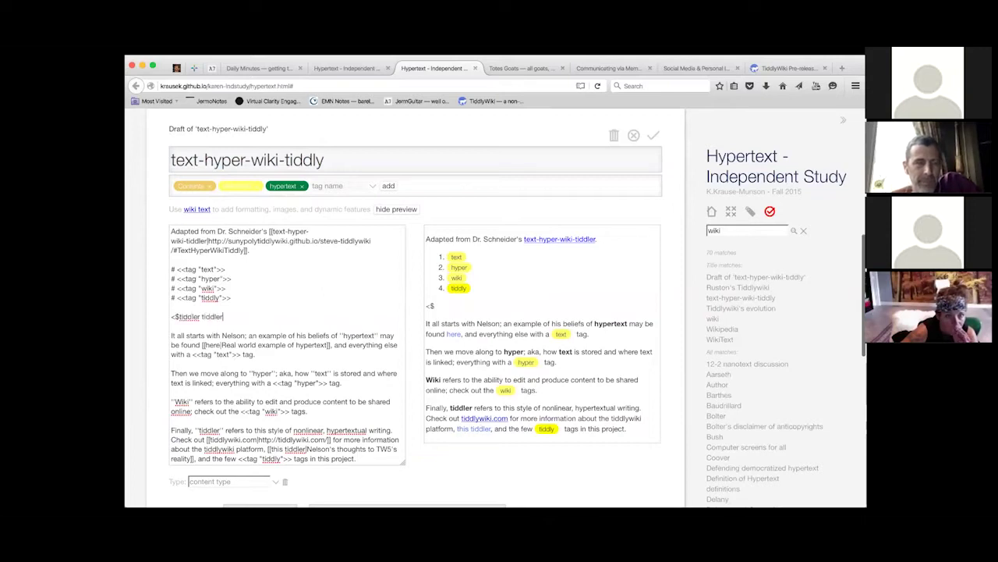
text(Dumm)
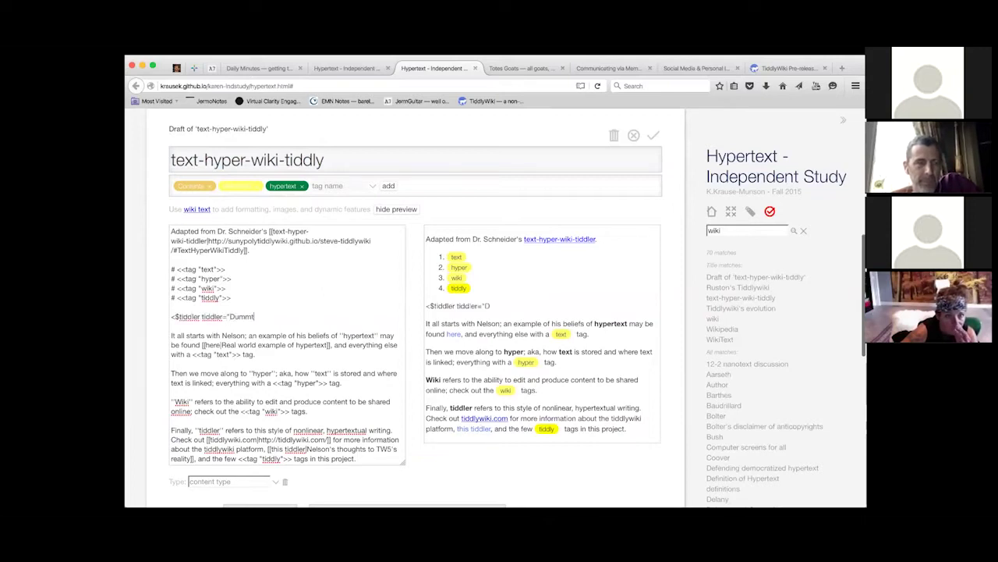
text(t)
key(BackSpace)
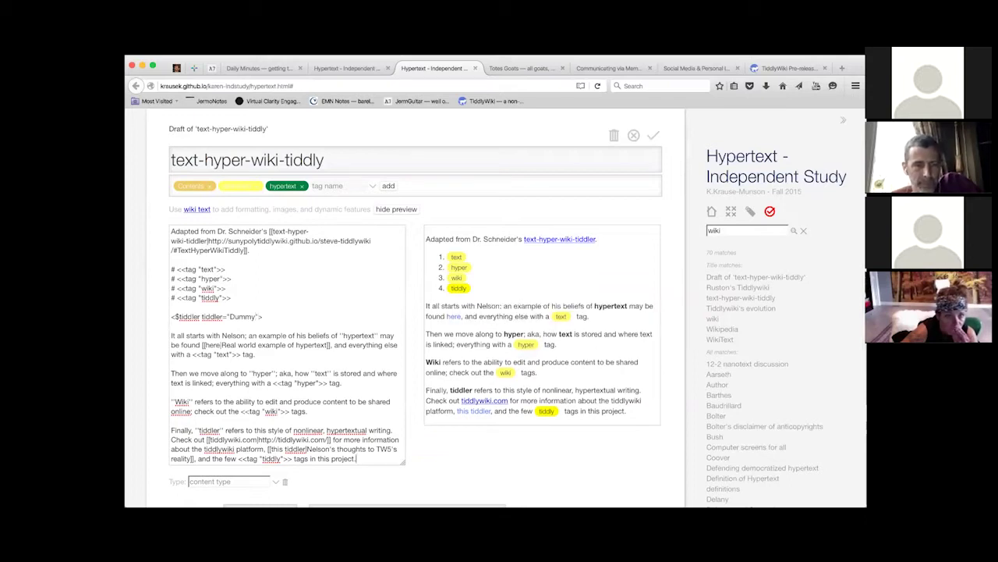
Add </$tiddler> after the last paragraph, and save the tiddler to test the hyper tag's list.
key(Return)
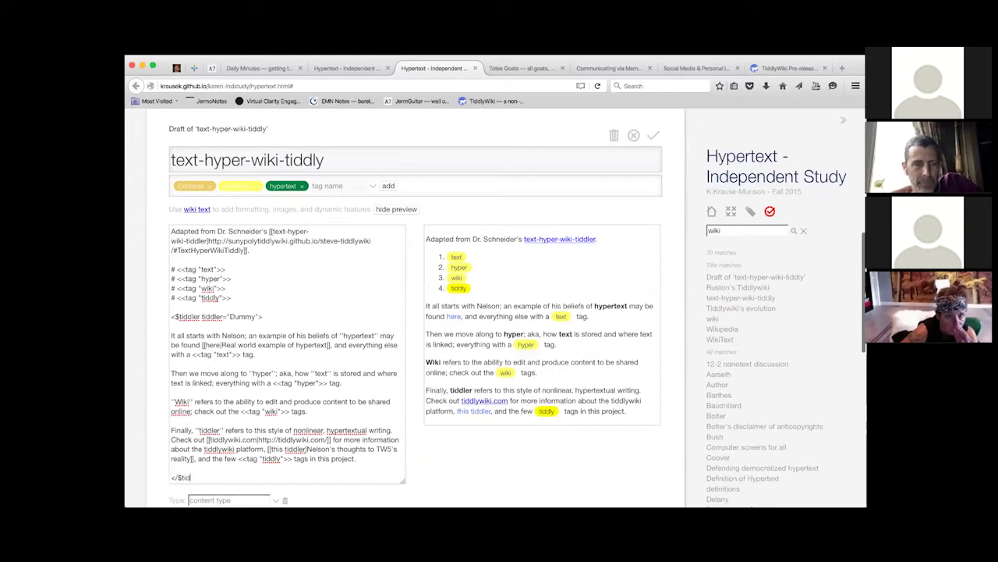
text(</$tiddler>)
key(Return)
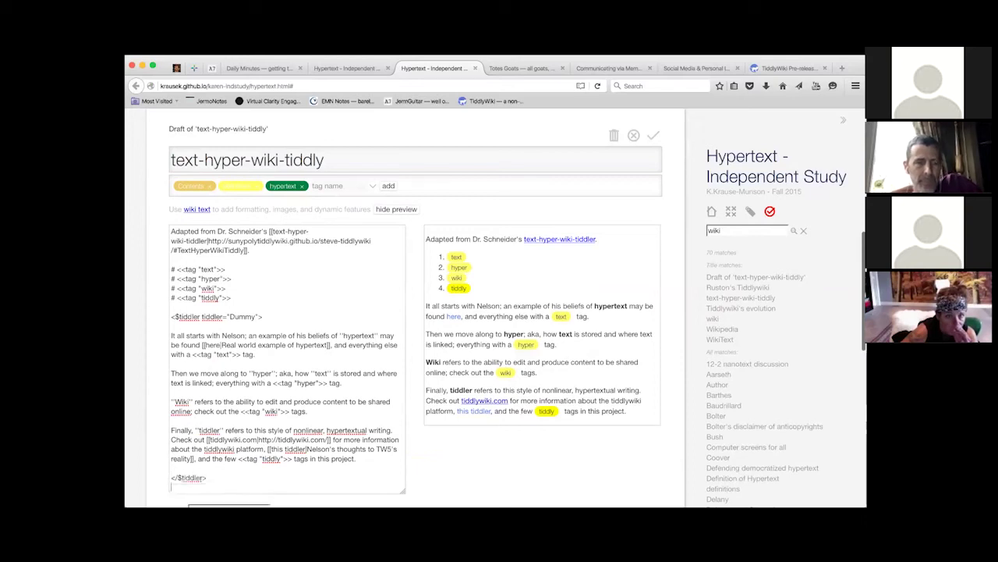
click(653, 135)
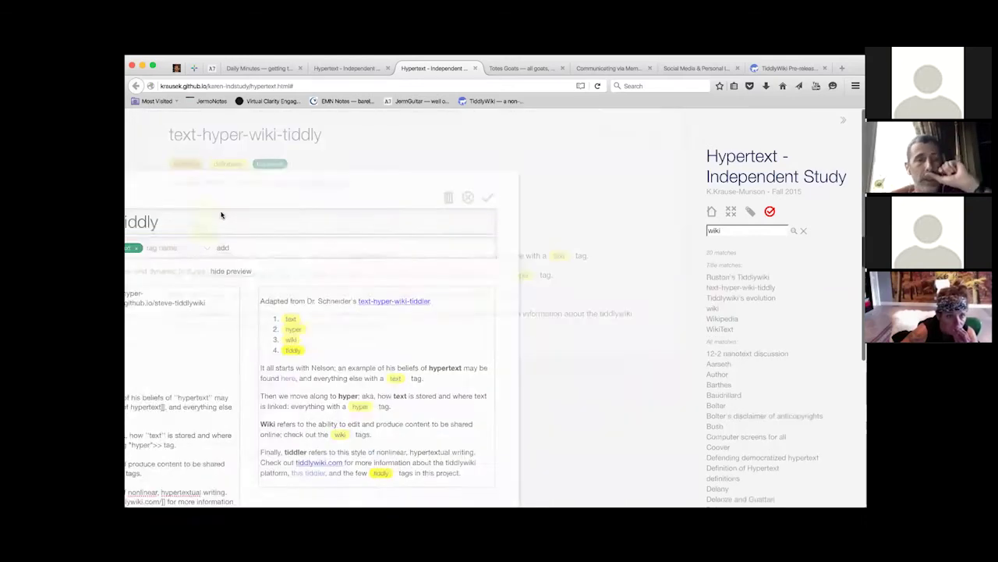
click(203, 214)
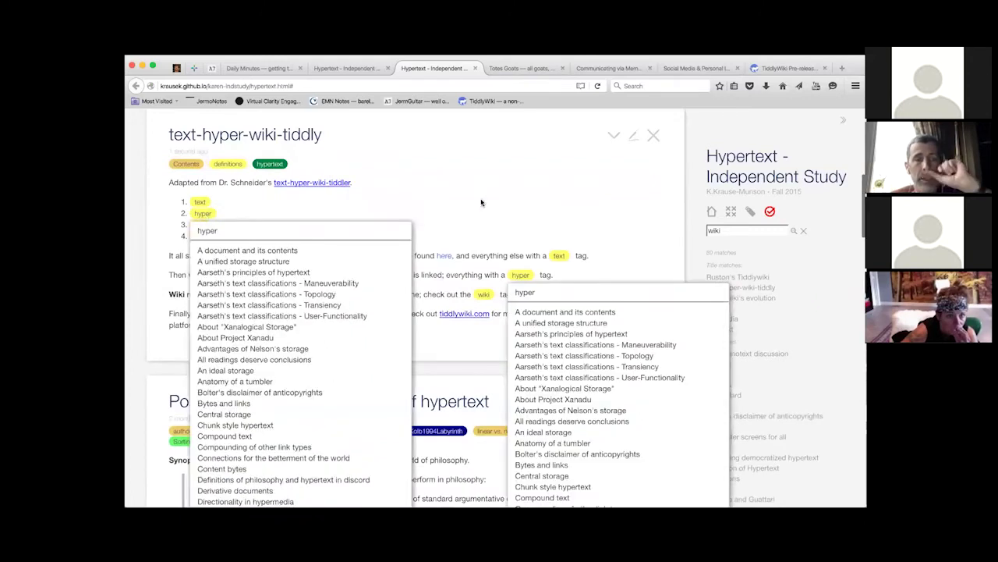
click(203, 214)
Edit text-hyper-wiki-tiddly again and delete the opening Dummy tiddler widget line and its closing </$tiddler> line.
click(635, 134)
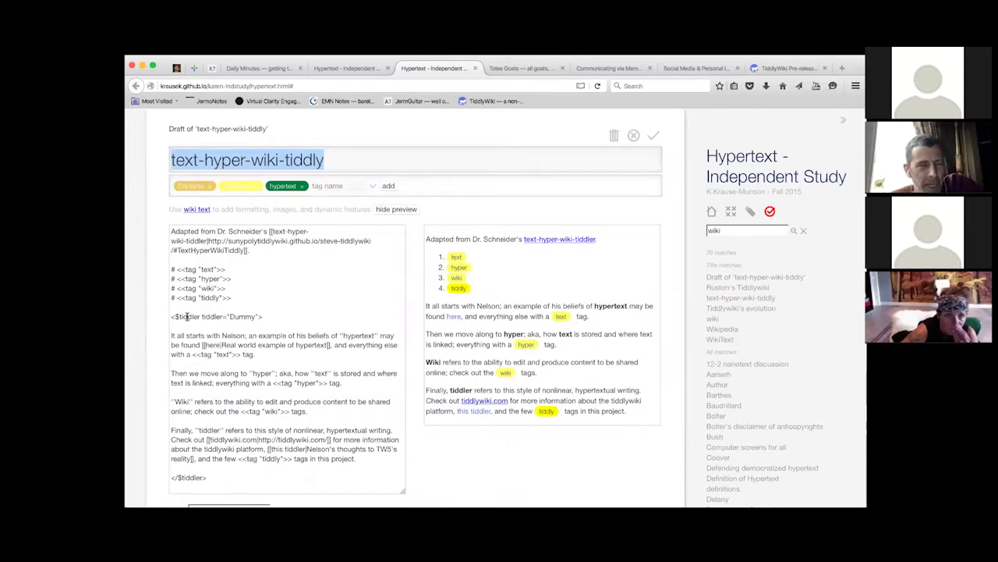
click(278, 318)
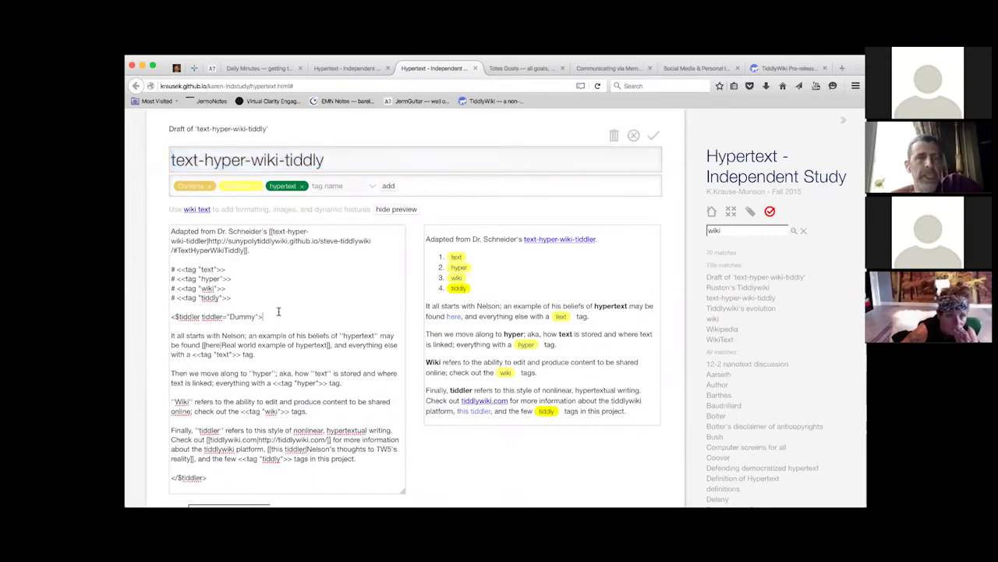
triple_click(276, 312)
key(BackSpace)
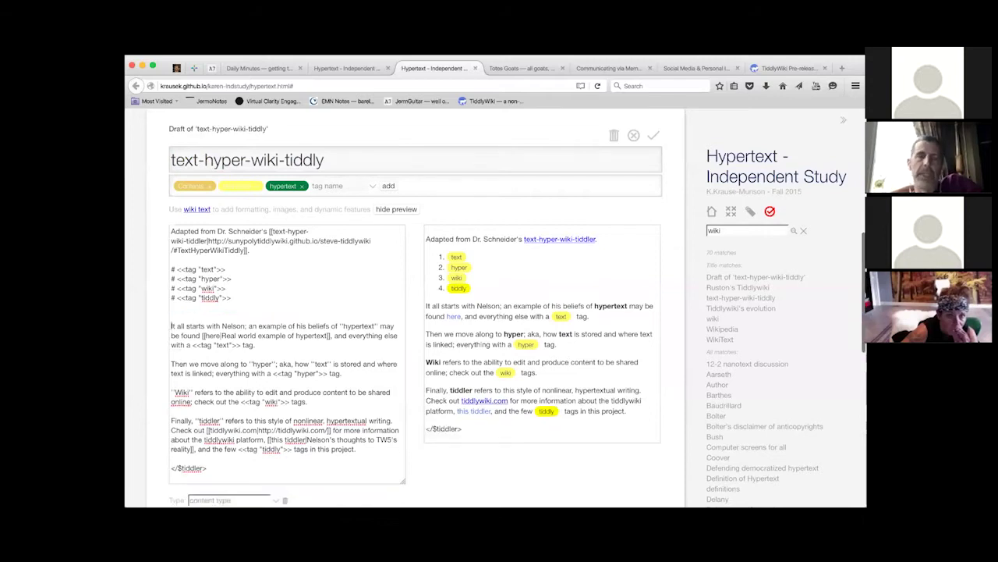
key(shift+End)
key(BackSpace)
key(BackSpace)
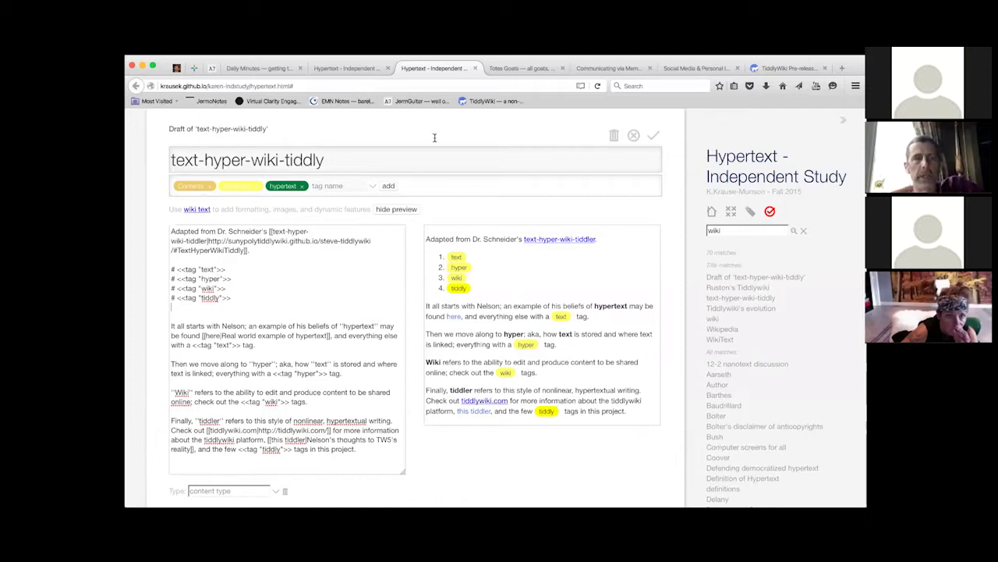
In the local copy of the wiki, edit text-hyper-wiki-tiddly and copy, then remove, all paragraphs after the four numbered tags.
click(357, 72)
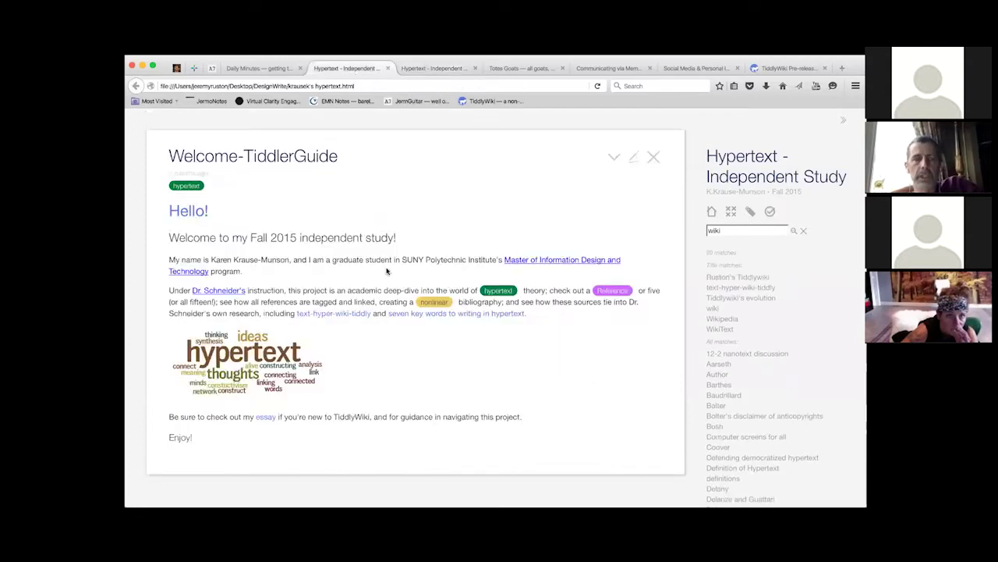
click(335, 313)
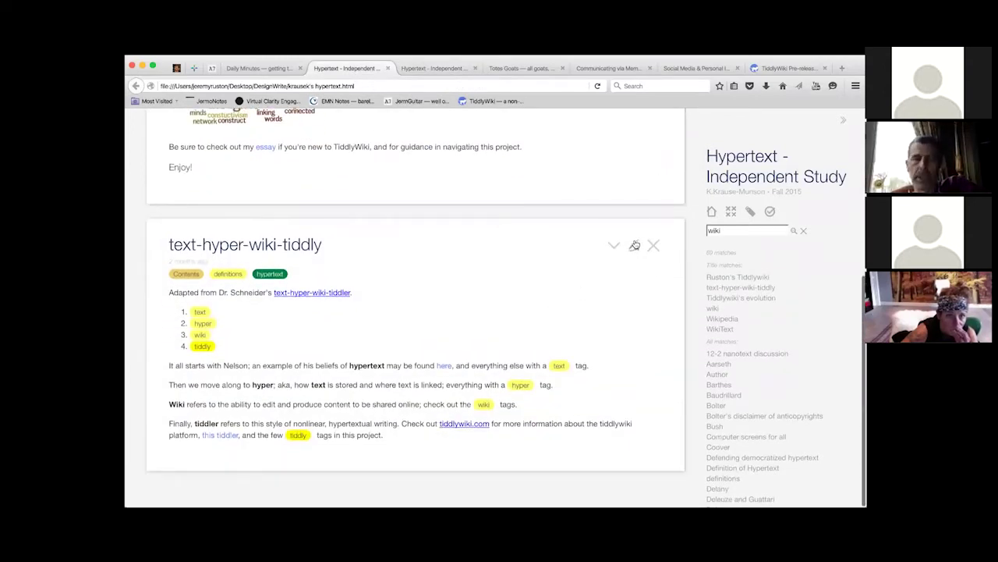
click(632, 243)
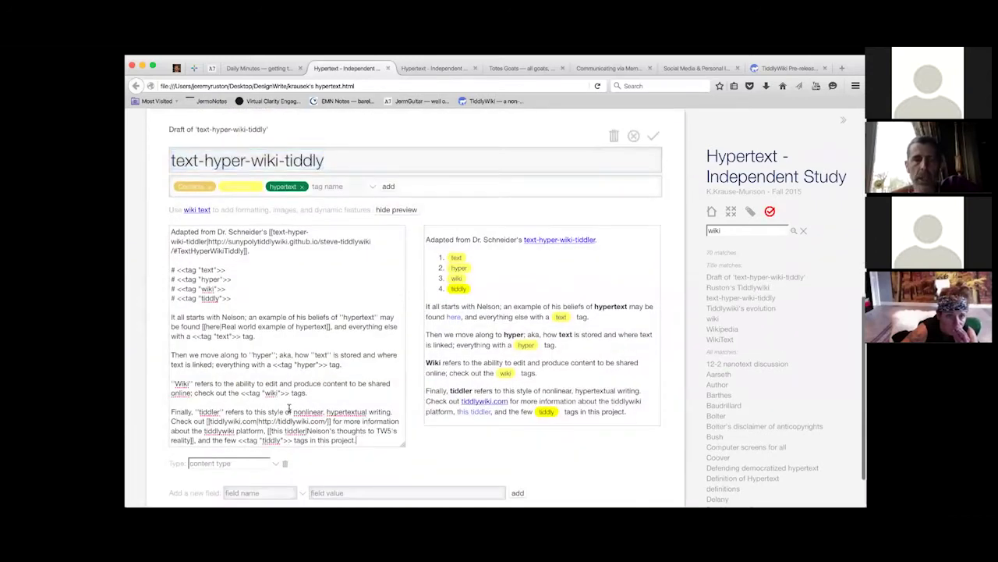
drag(357, 442, 162, 312)
key(ctrl+c)
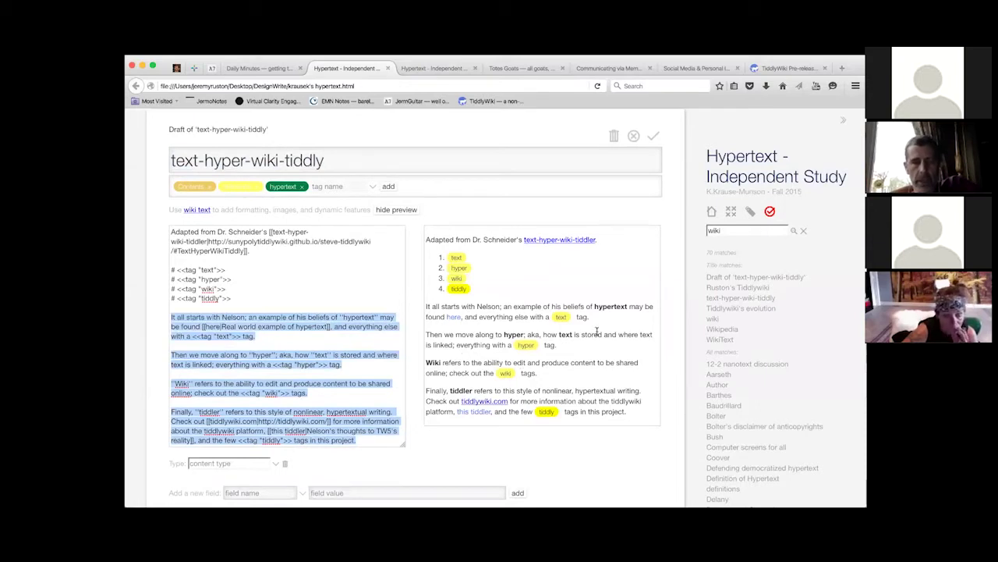
key(BackSpace)
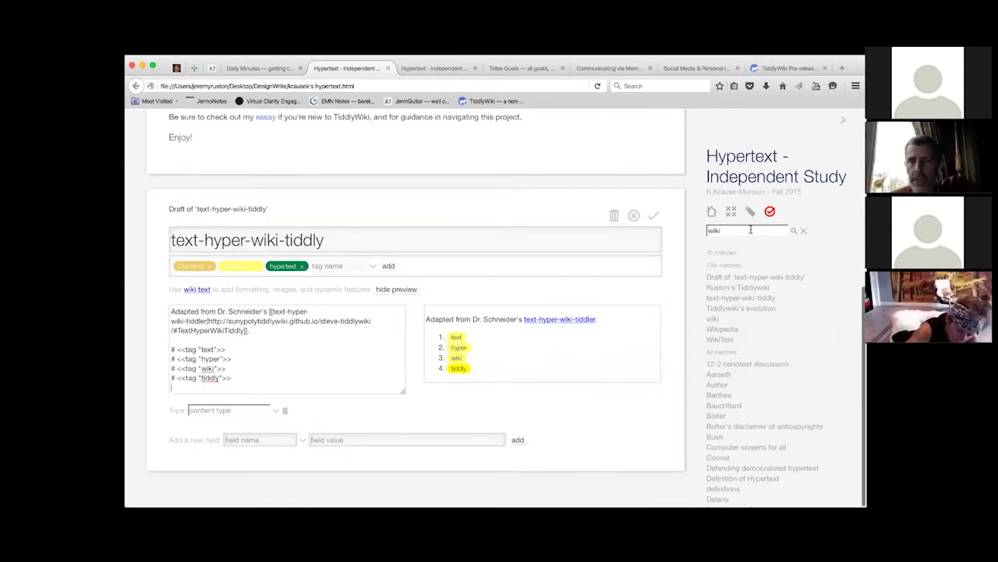
Clear the wiki search, create a new tiddler, and paste the copied narrative paragraphs into its text.
click(803, 230)
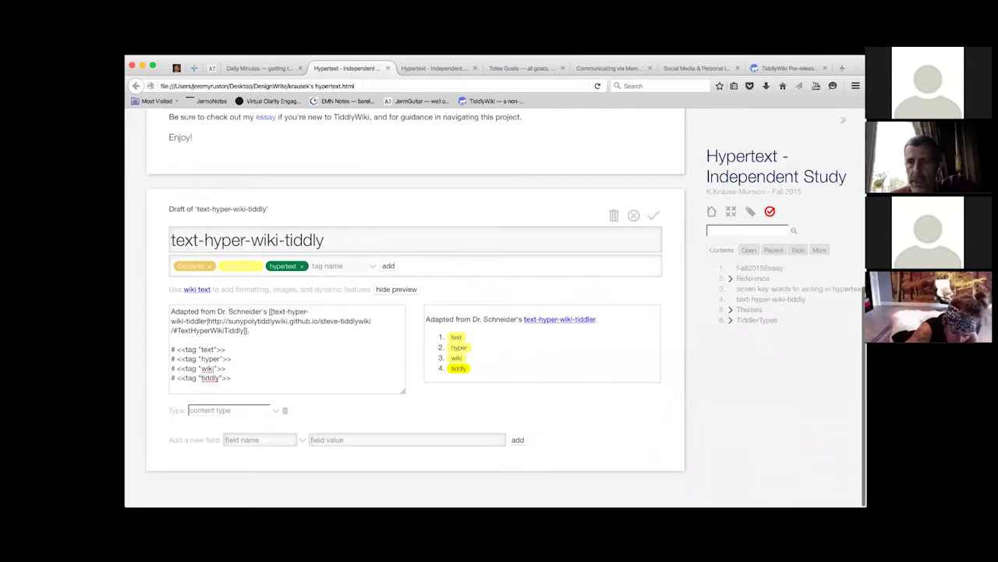
click(798, 250)
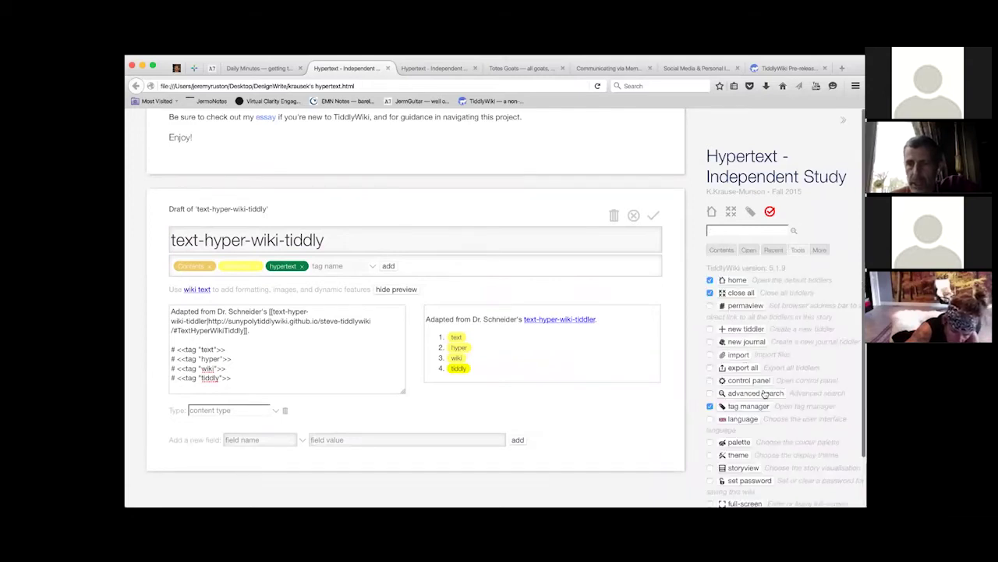
scroll(771, 435, down, 1)
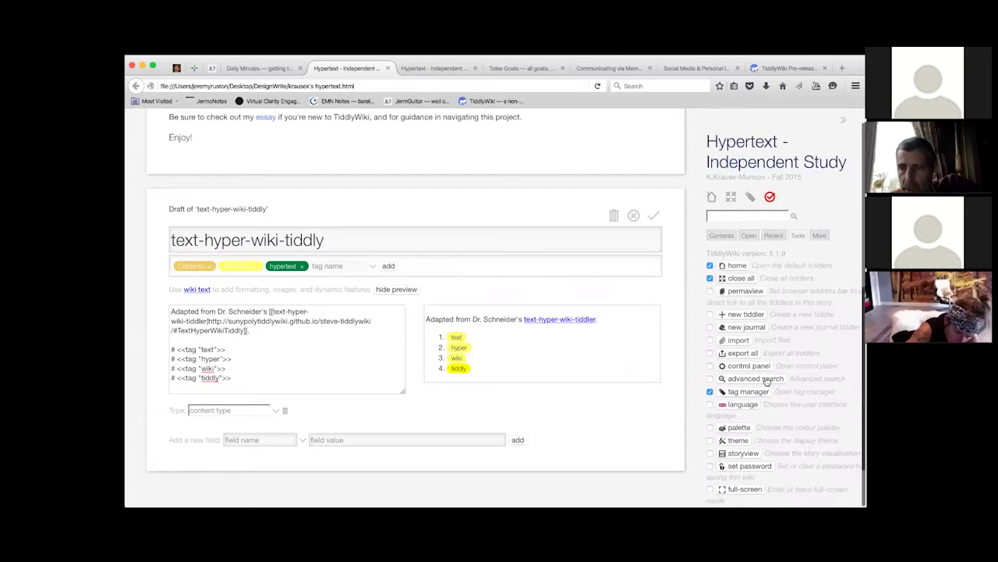
click(752, 316)
scroll(390, 241, down, 4)
scroll(388, 242, up, 3)
click(327, 208)
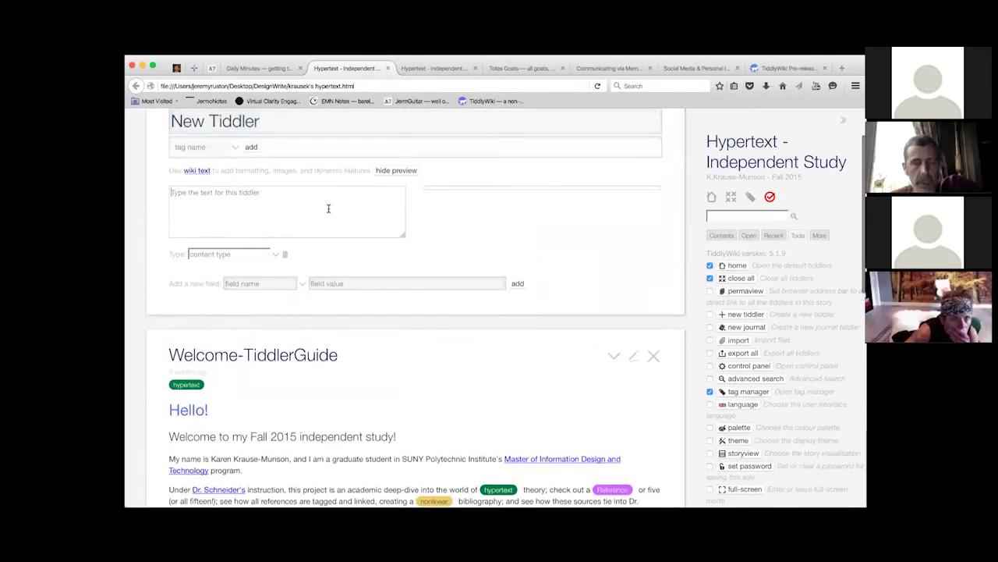
key(ctrl+v)
scroll(341, 236, up, 3)
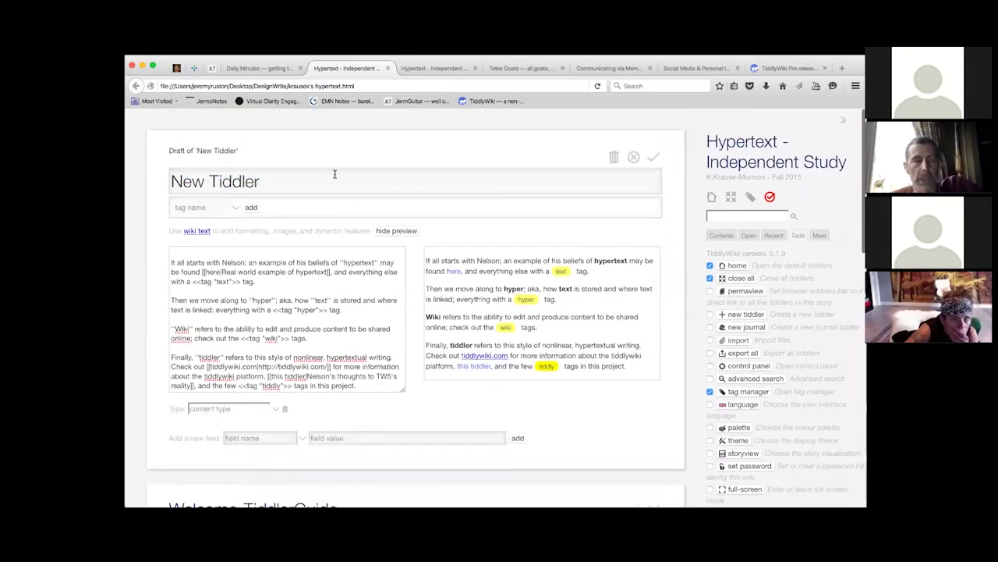
Replace the new tiddler's default title with hyper-text-wiki-tiddly narrative.
triple_click(318, 189)
key(BackSpace)
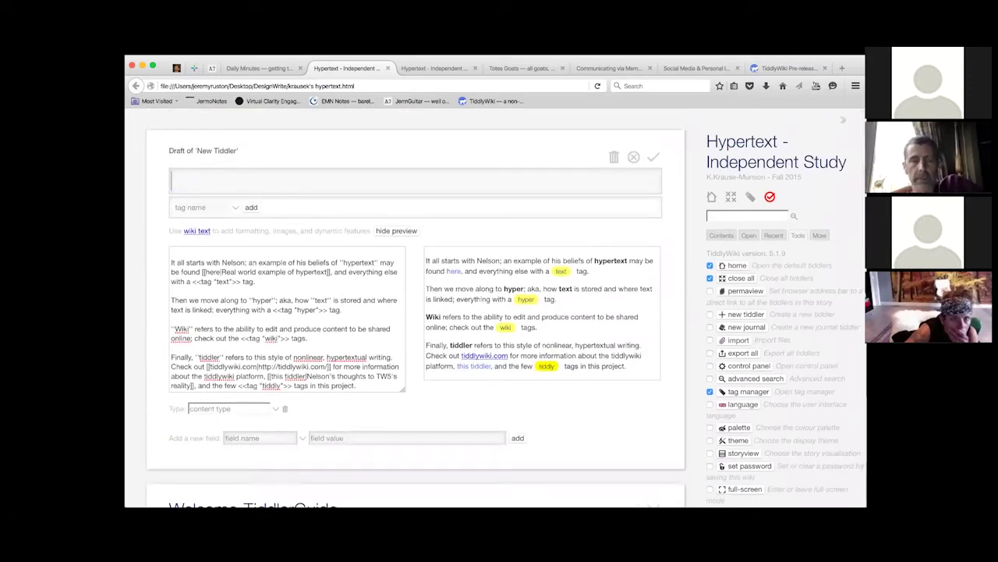
text(hyp-)
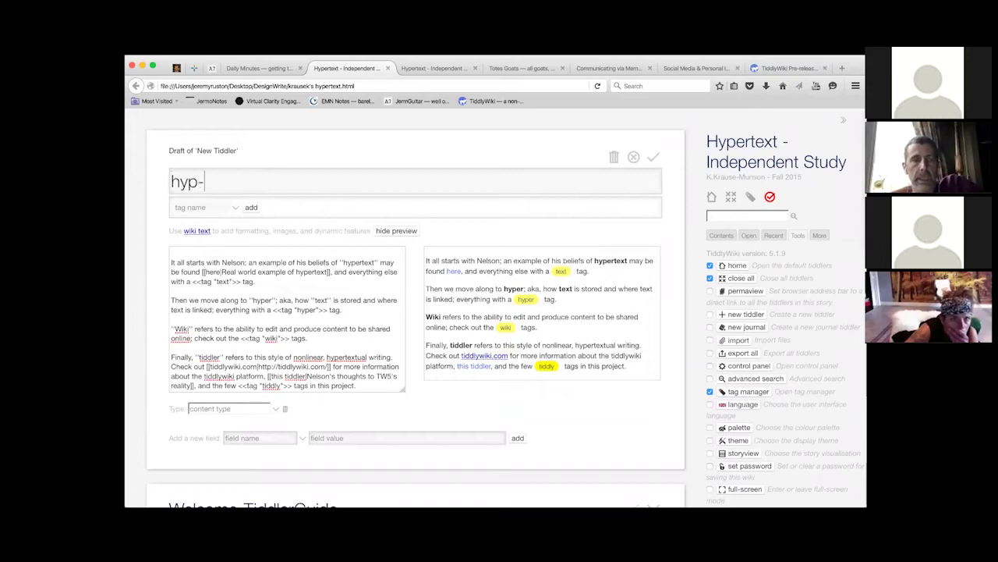
text(r)
key(BackSpace)
key(BackSpace)
key(BackSpace)
text(er-text-)
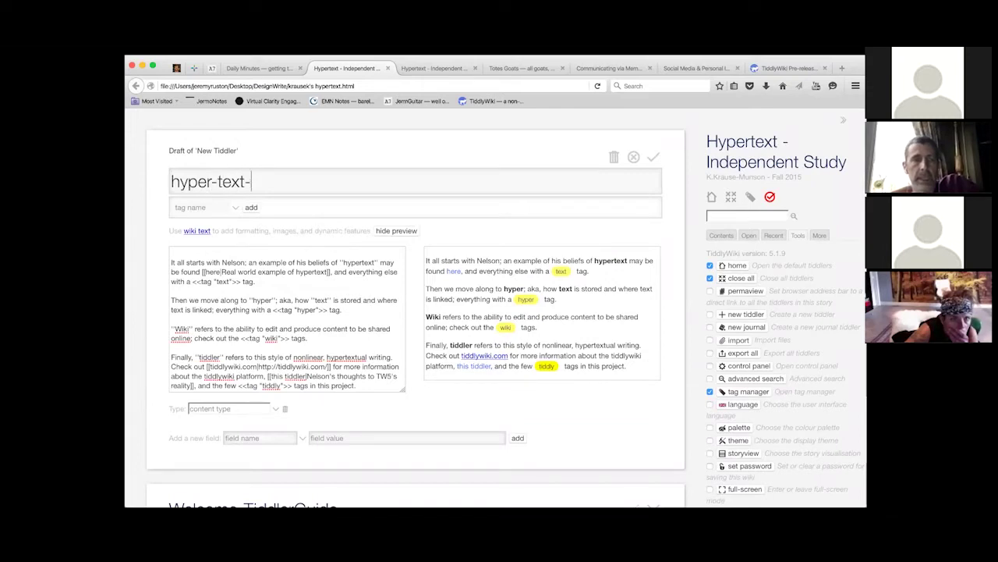
text(wiki-)
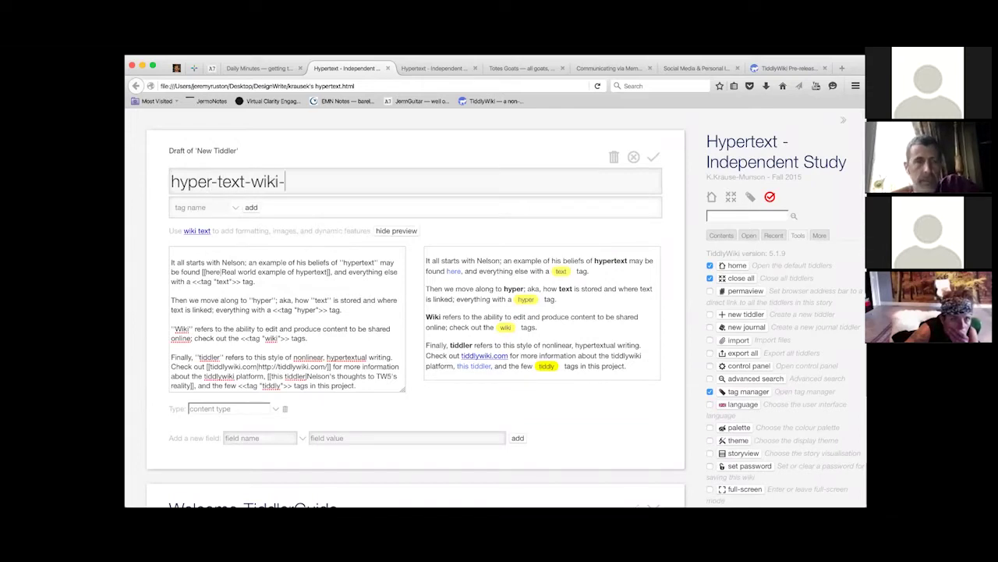
text(tiddly narrat)
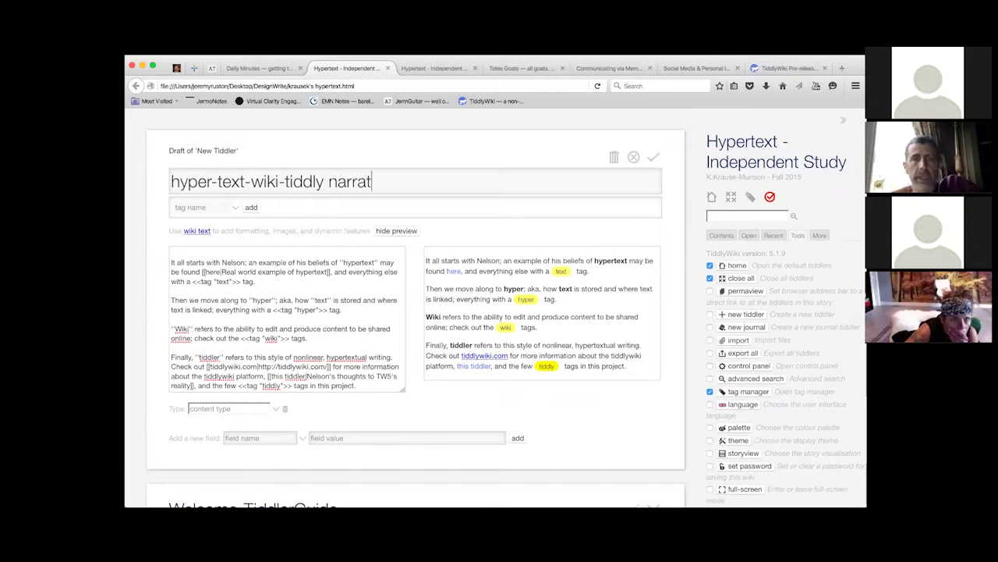
text(ive)
Copy the full title of the new narrative tiddler and save the tiddler.
key(super+a)
key(super+c)
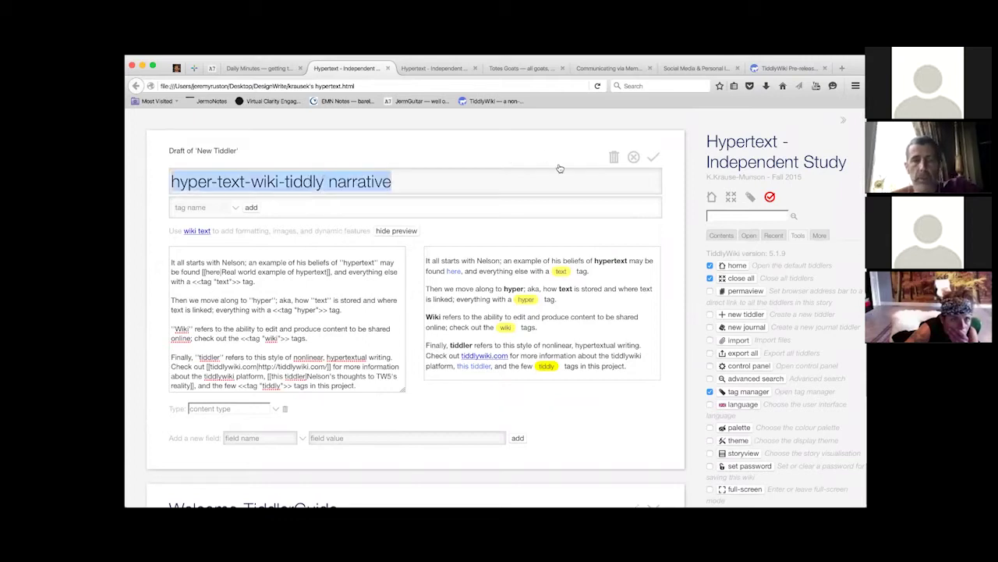
click(654, 157)
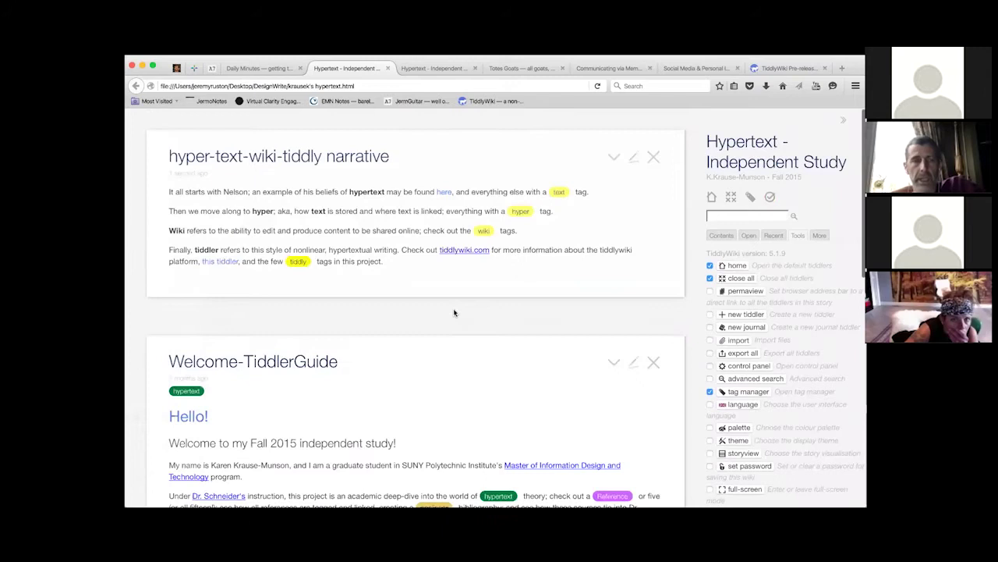
In the text-hyper-wiki-tiddly draft, add {{hyper-text-wiki-tiddly narrative}} after a blank line below the numbered tags, and save the tiddler.
scroll(454, 312, down, 10)
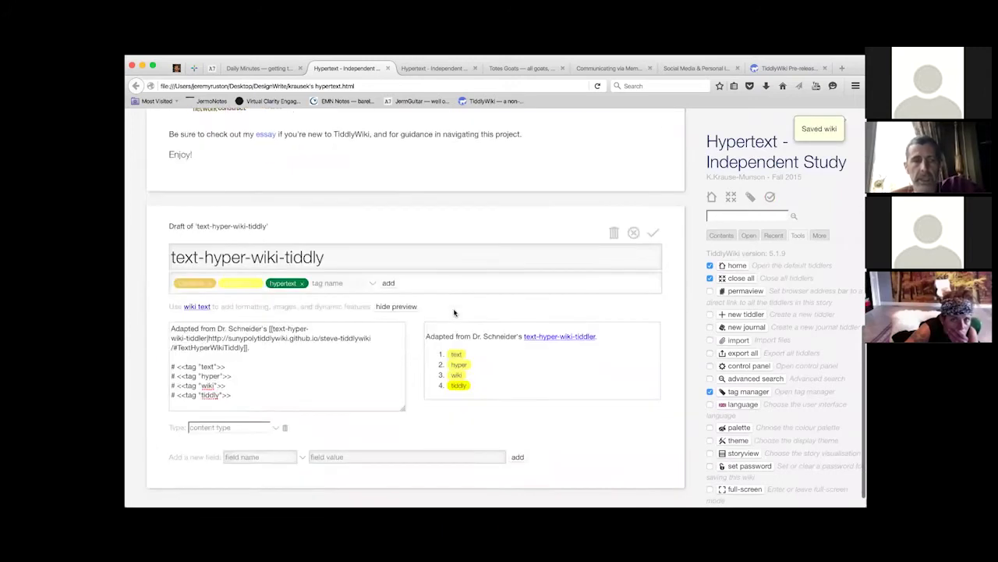
click(286, 383)
key(Return)
key(Return)
text([[)
key(super+v)
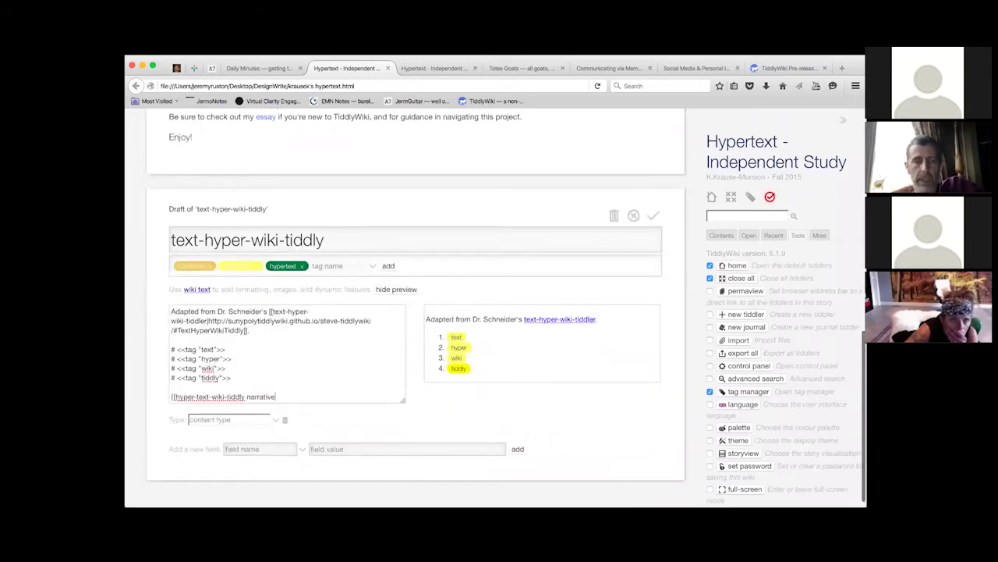
text(]])
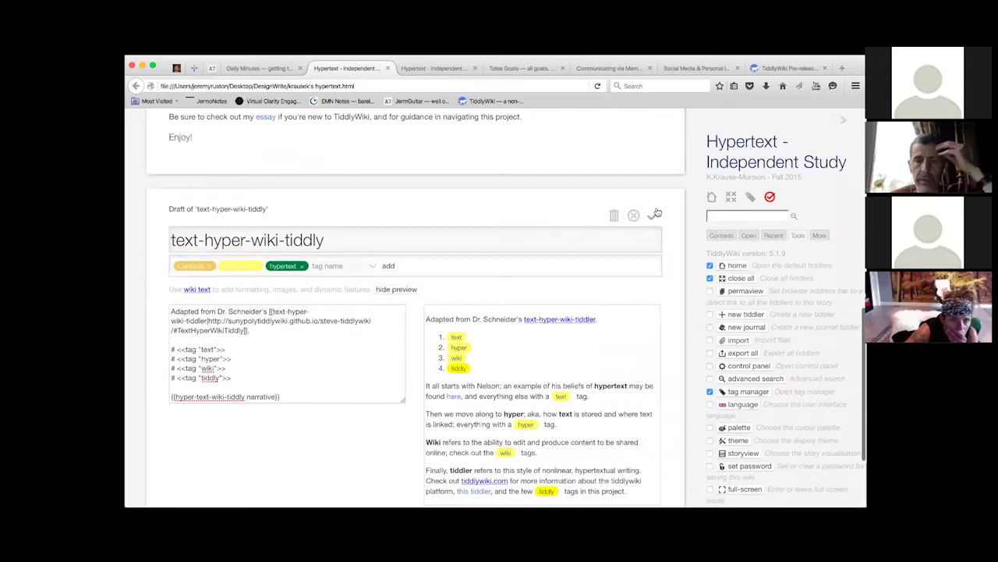
click(654, 213)
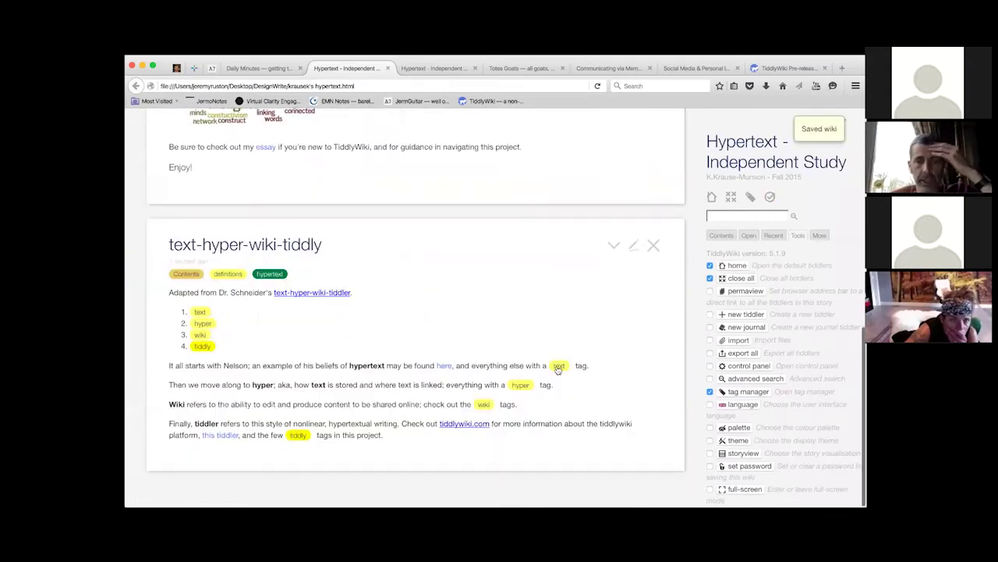
Check the tag lists of the text and hyper tags in text-hyper-wiki-tiddly, and view the recently changed tiddlers.
click(558, 367)
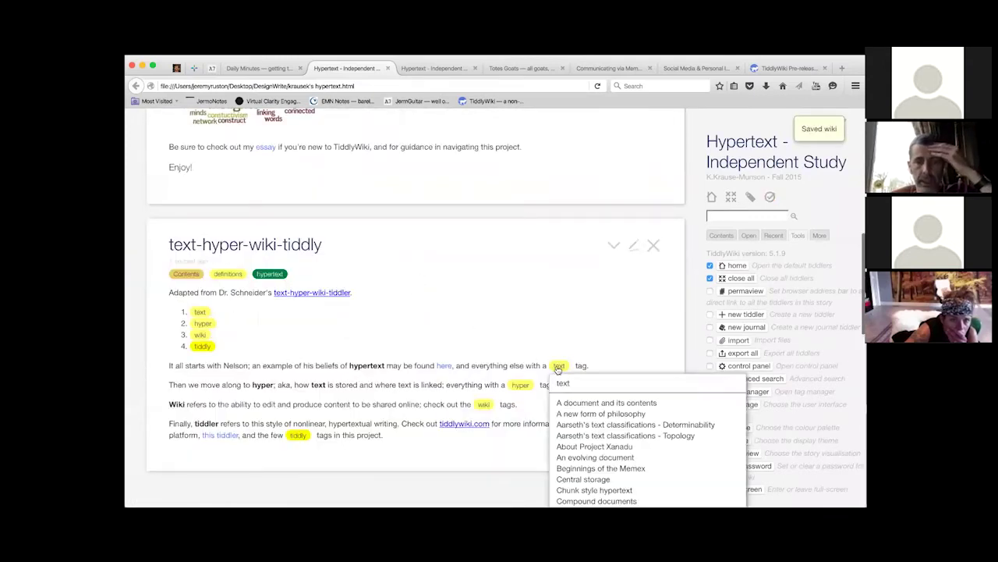
click(200, 311)
click(222, 316)
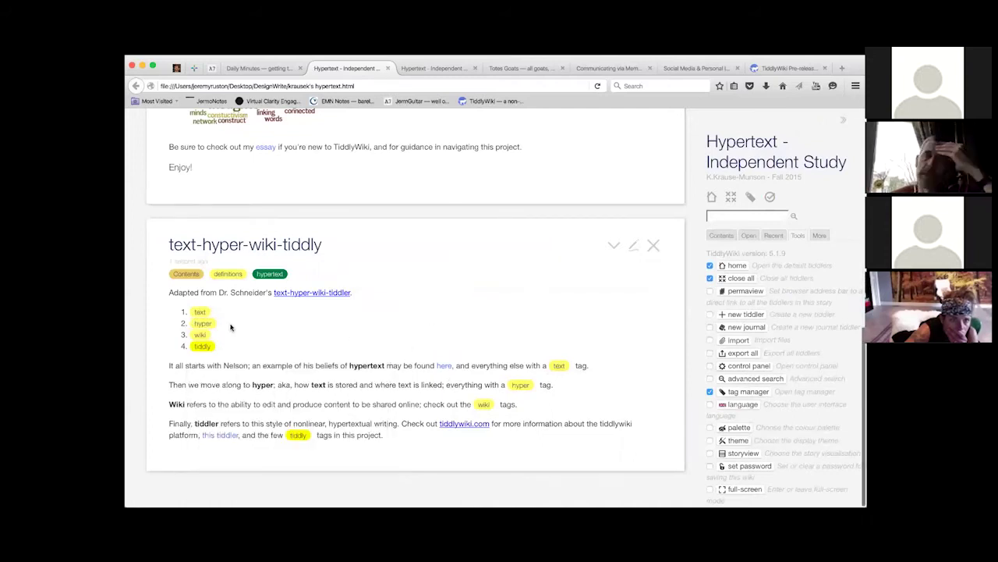
click(204, 323)
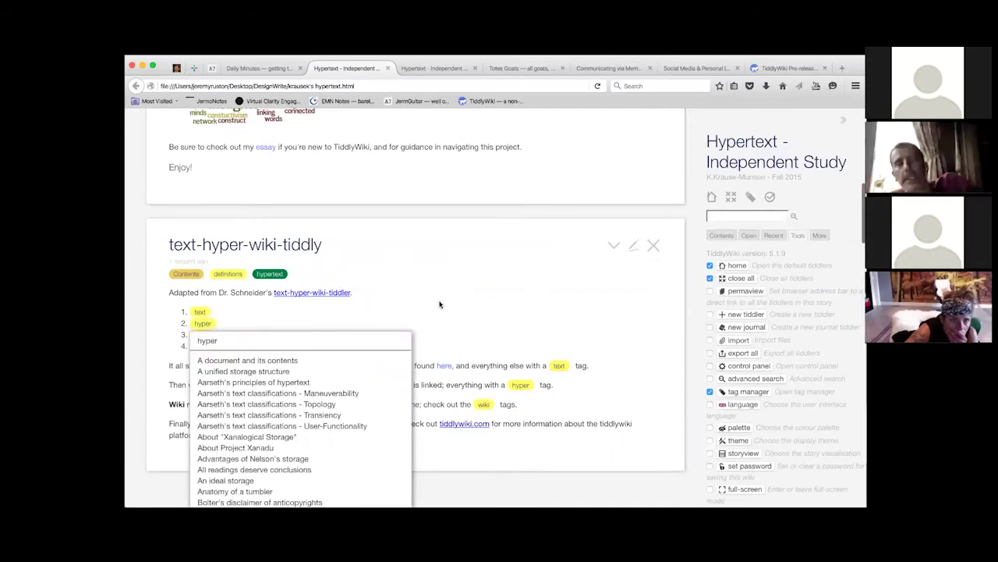
click(474, 289)
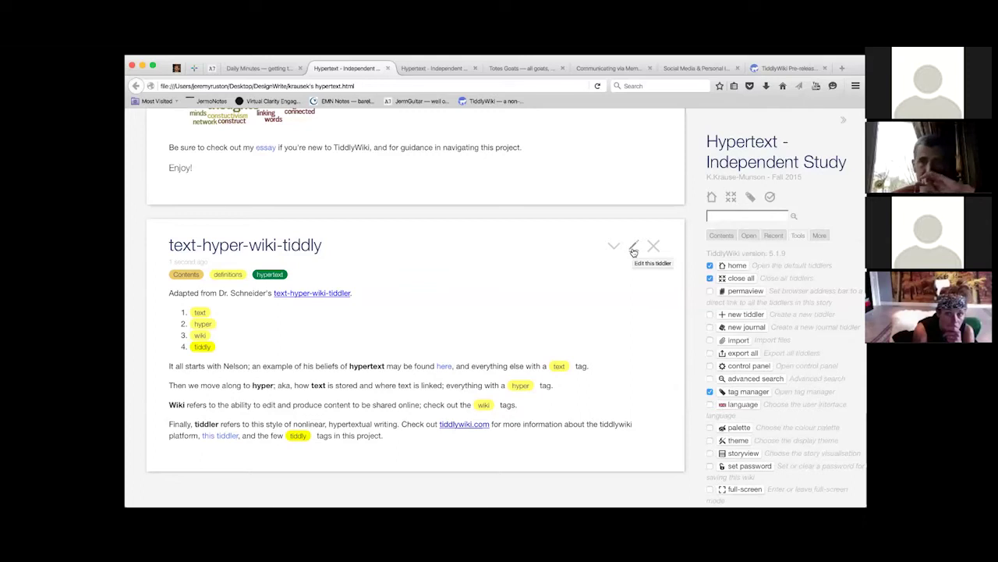
click(774, 236)
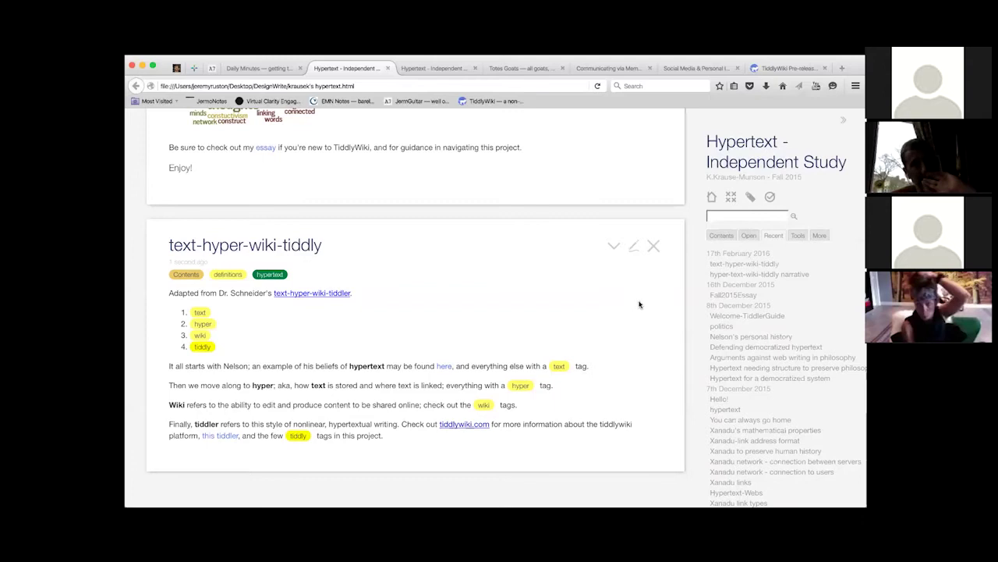
Edit text-hyper-wiki-tiddly again and duplicate the {{hyper-text-wiki-tiddly narrative}} line onto a line of its own.
scroll(520, 285, up, 1)
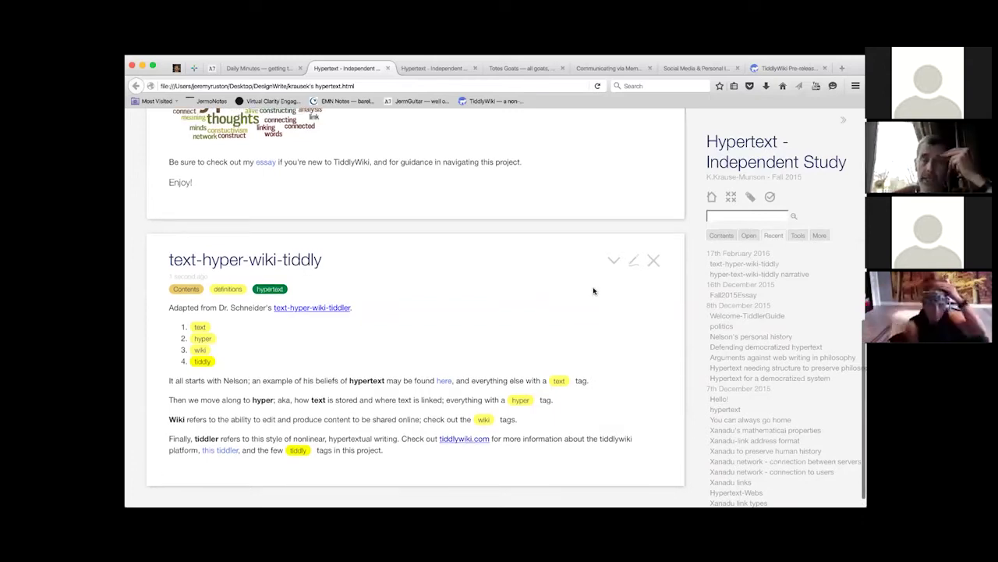
click(638, 258)
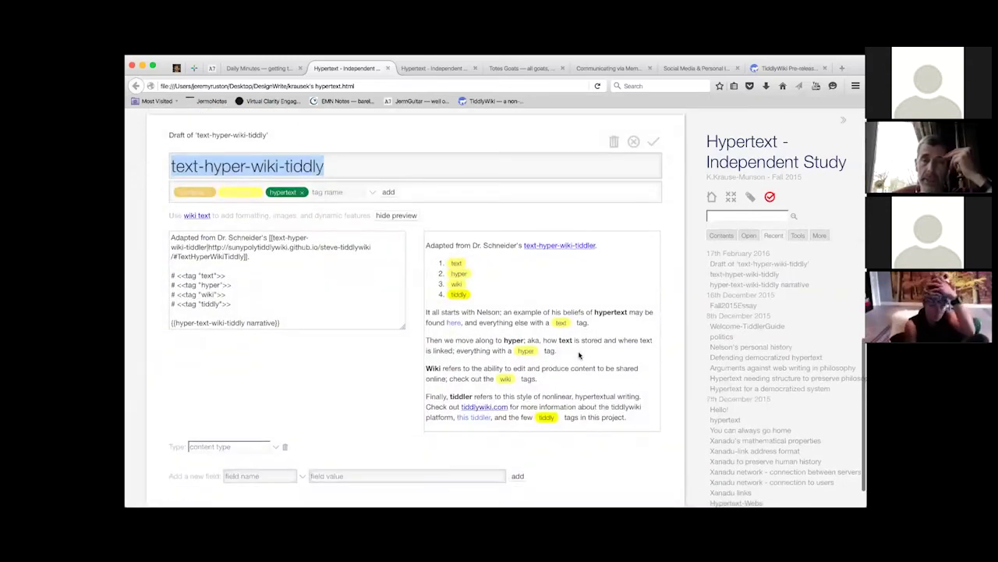
click(347, 323)
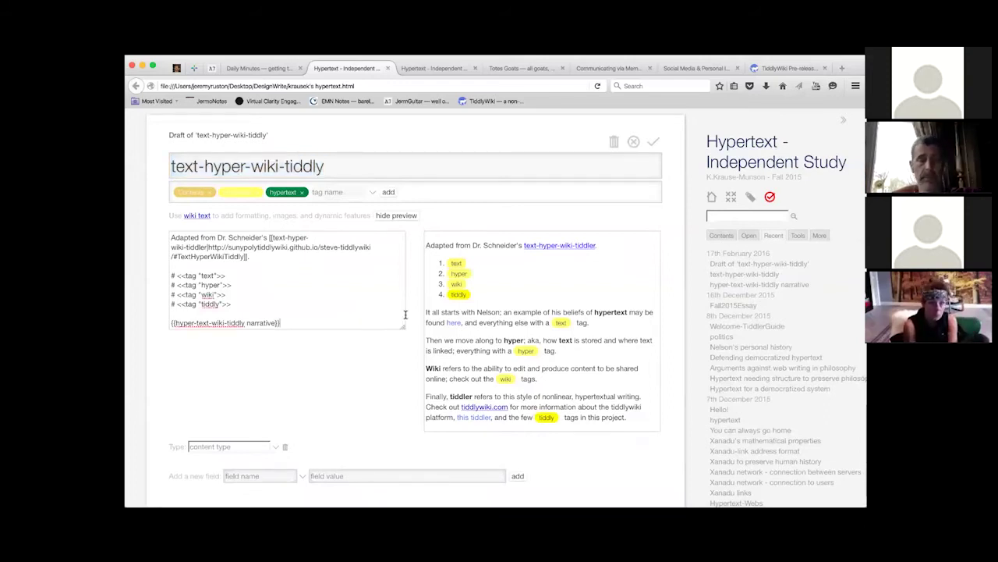
triple_click(346, 322)
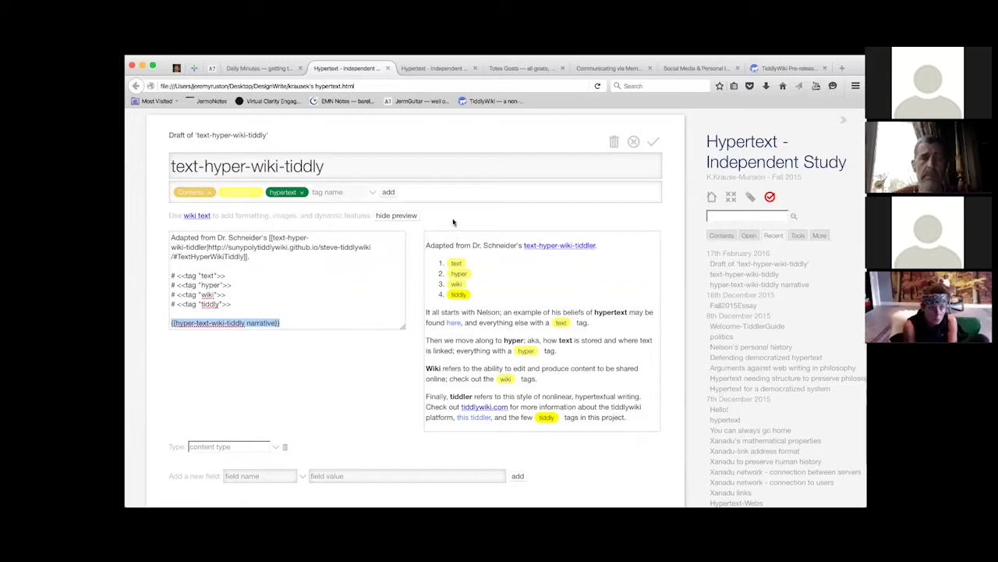
key(Left)
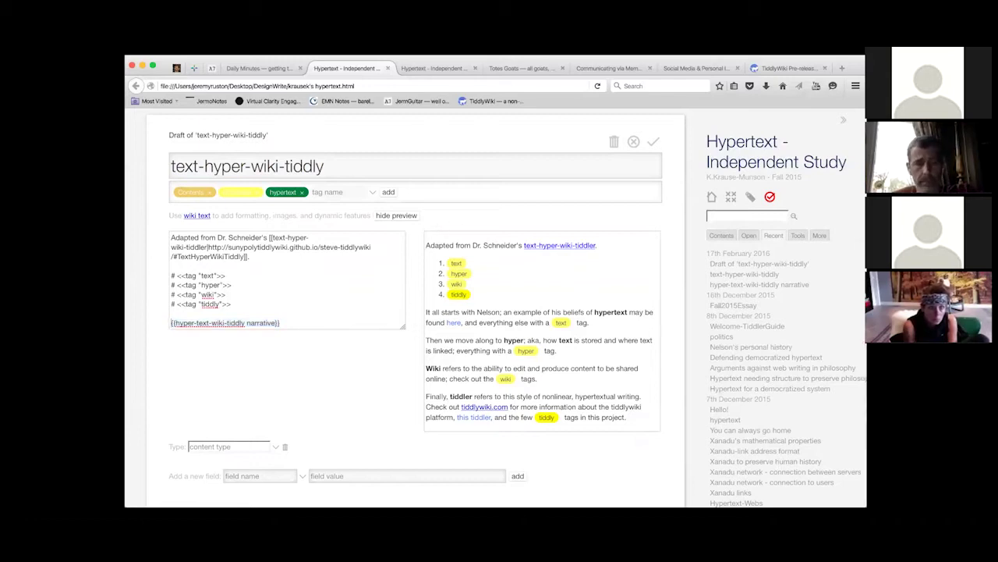
key(shift+End)
key(super+c)
key(Right)
key(super+v)
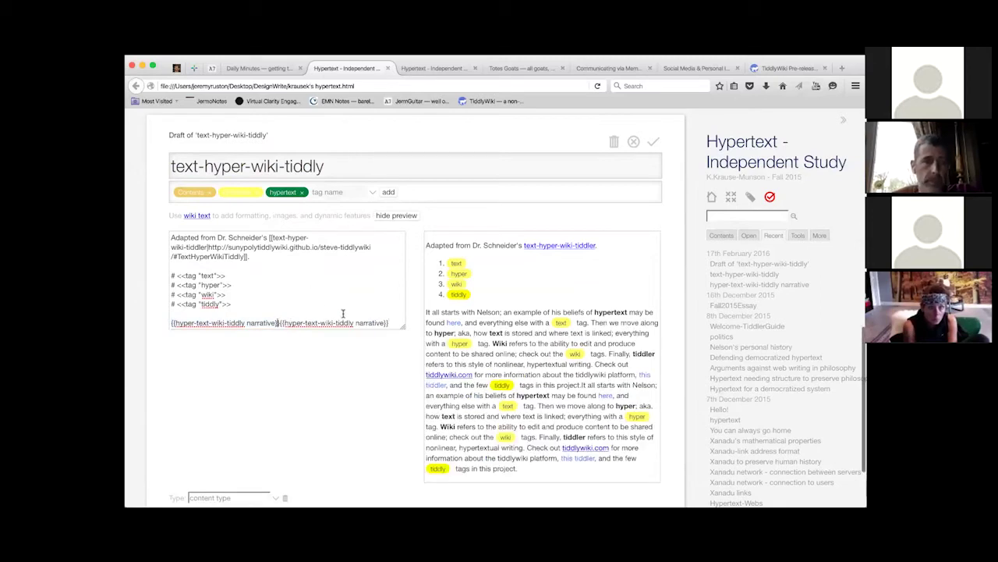
key(Return)
Enclose the first {{hyper-text-wiki-tiddly narrative}} line in a backtick code block, with a blank line before the second copy.
key(Up)
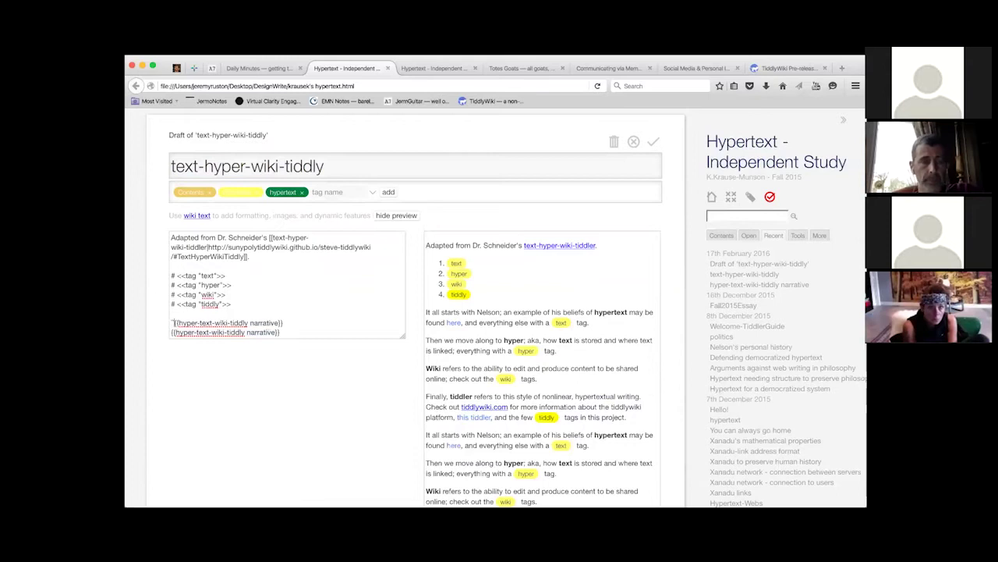
key(Return)
key(Down)
key(Return)
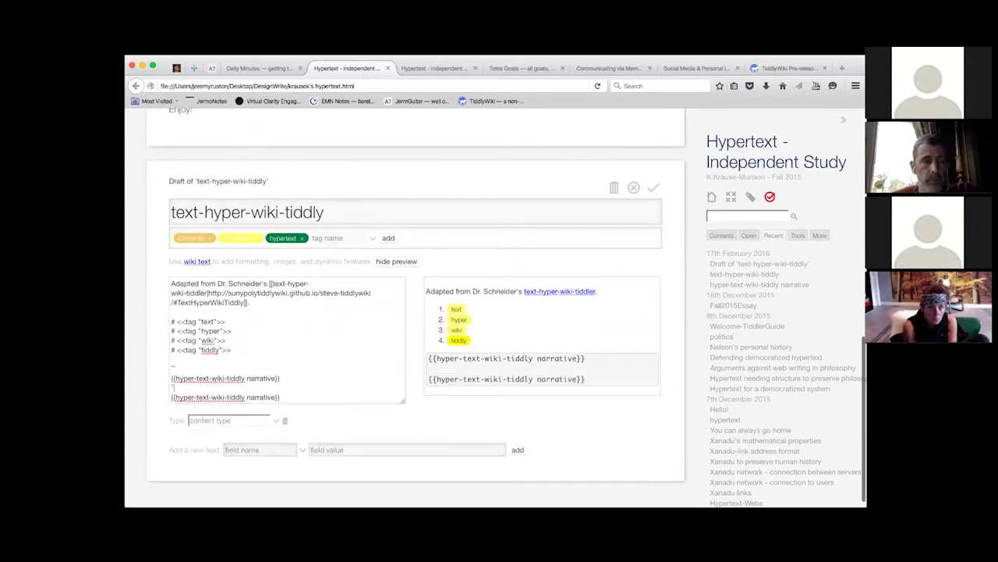
key(Return)
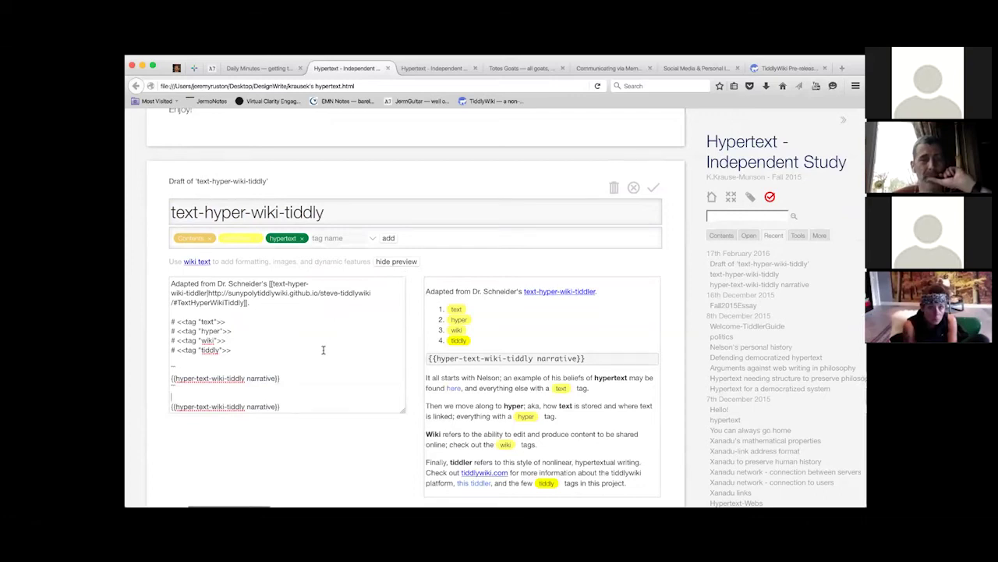
Turn the code block into inline code by reducing the backticks and joining them onto the first {{hyper-text-wiki-tiddly narrative}} line.
scroll(324, 351, down, 2)
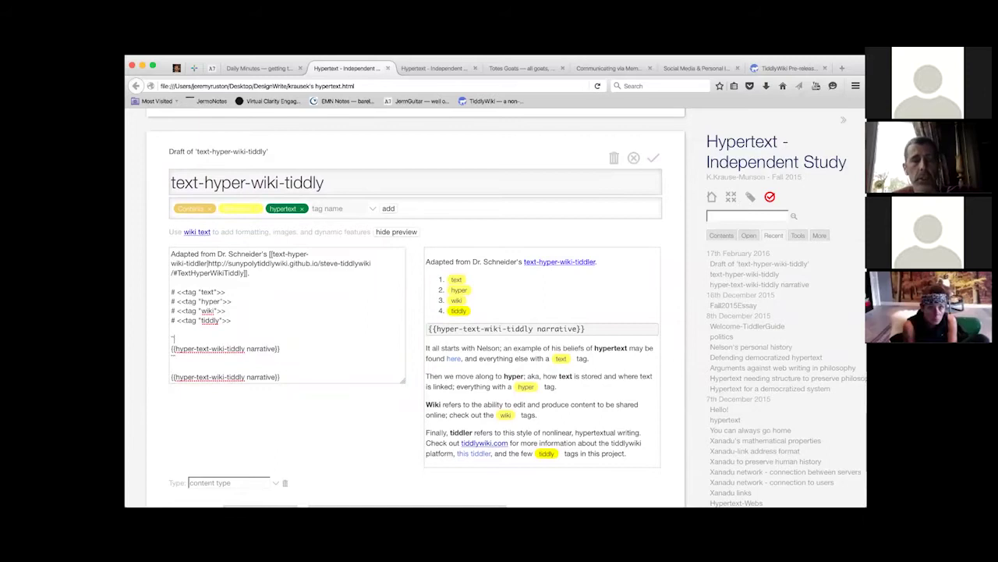
key(Down)
key(Down)
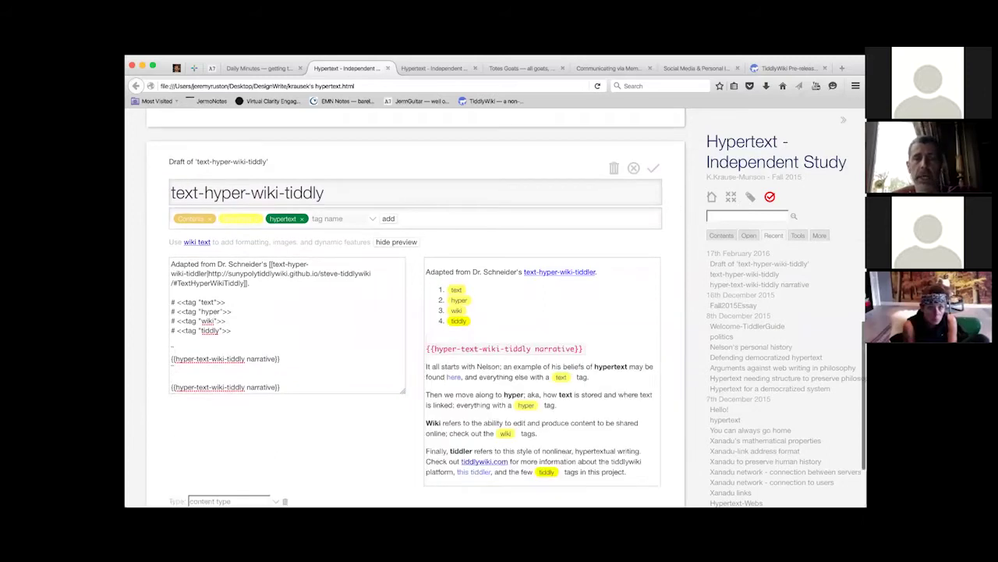
click(242, 341)
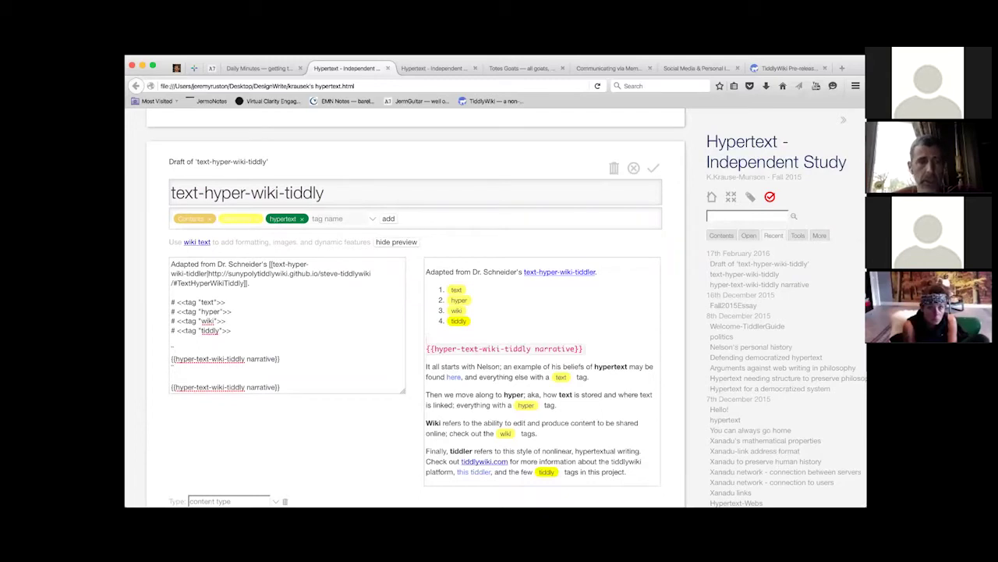
key(Delete)
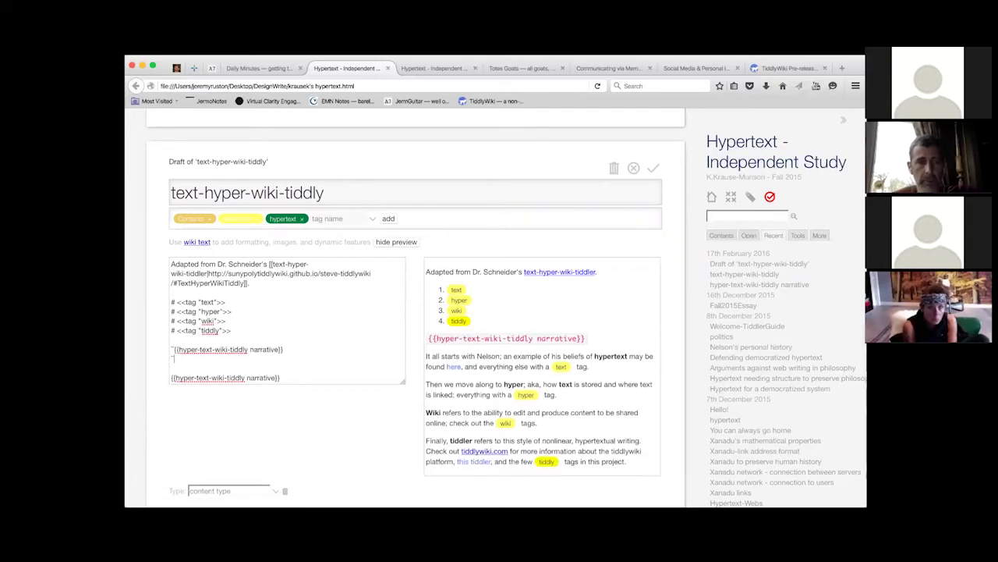
key(BackSpace)
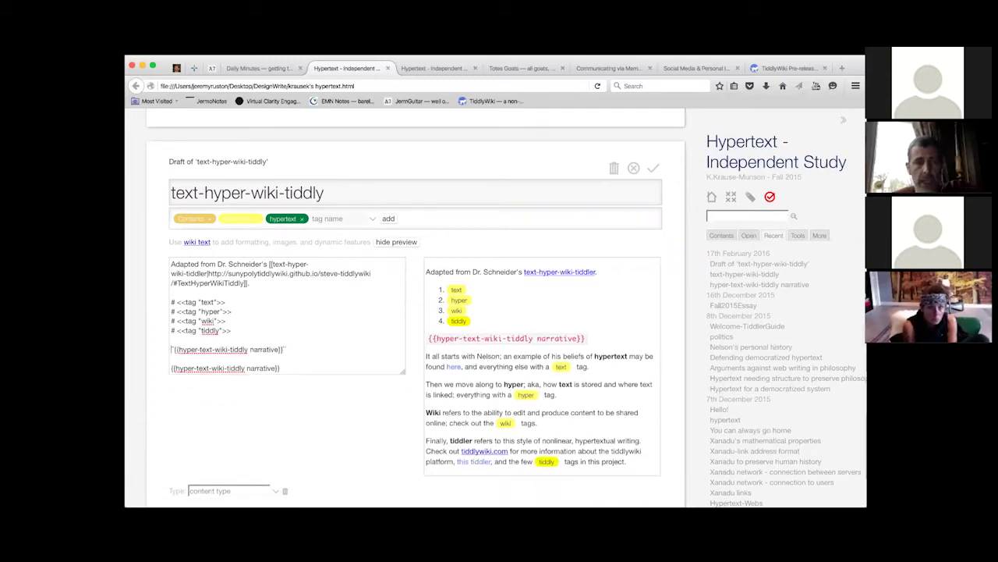
Label the inline {{hyper-text-wiki-tiddly narrative}} code with "This is code:" and move its opening and closing backticks onto separate lines.
text(This is code :)
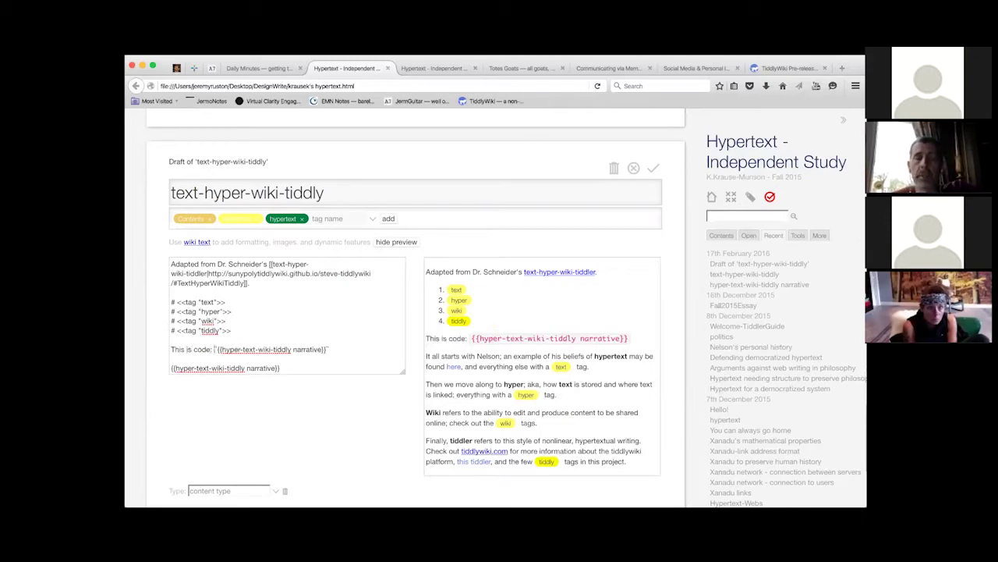
key(Return)
key(Right)
key(Return)
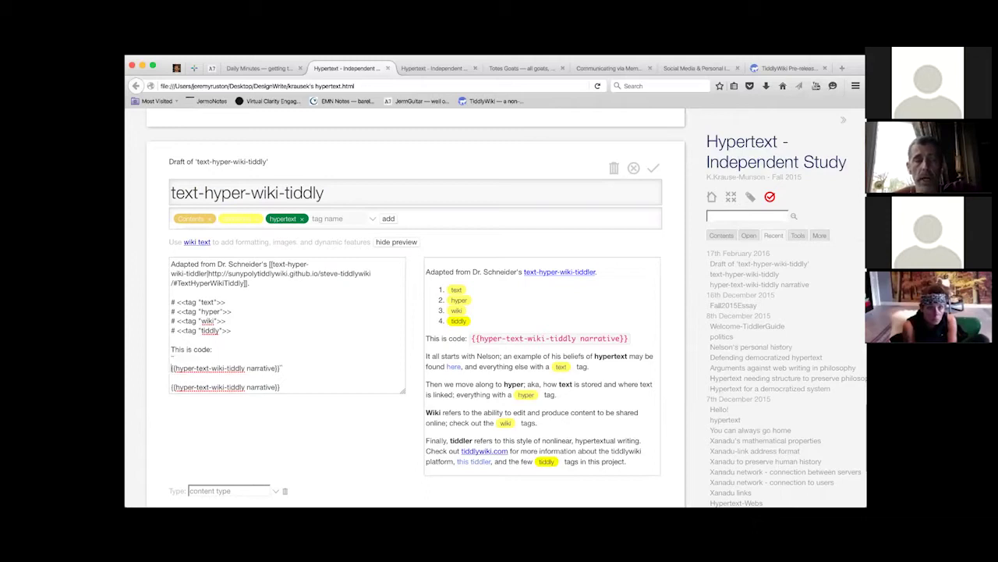
key(End)
key(Left)
key(Return)
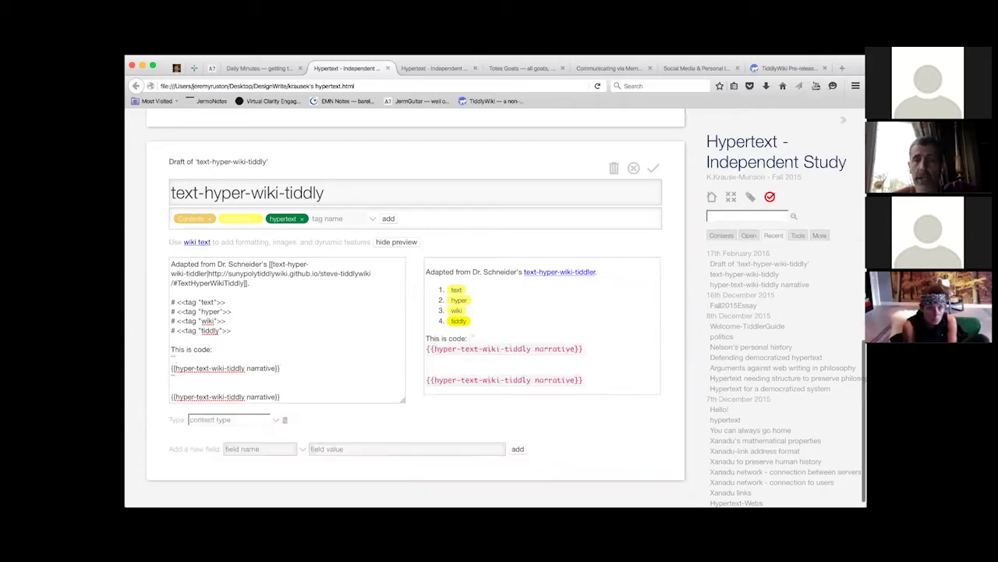
Complete the backtick code block and separate it from the "This is code:" label with a blank line.
click(175, 378)
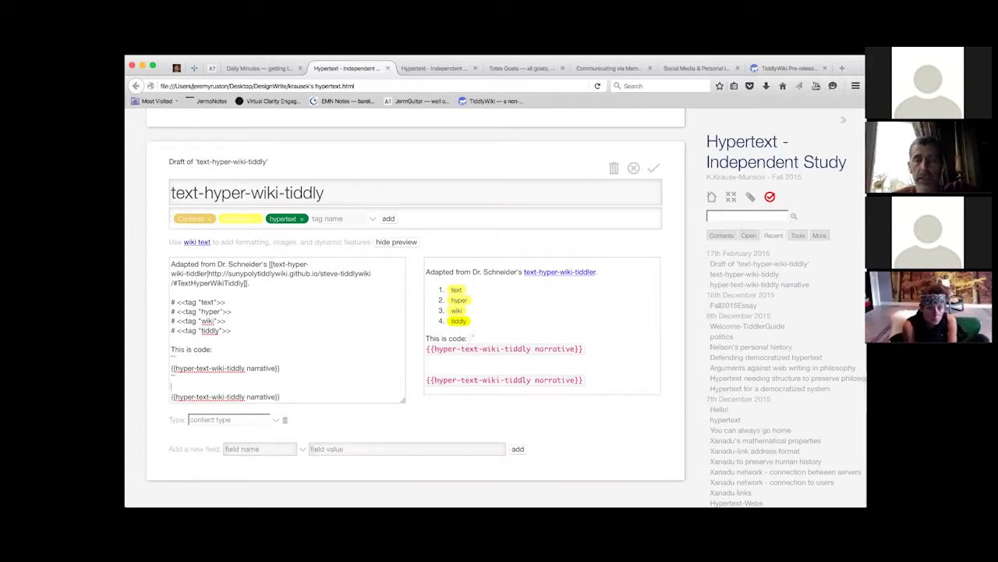
click(228, 350)
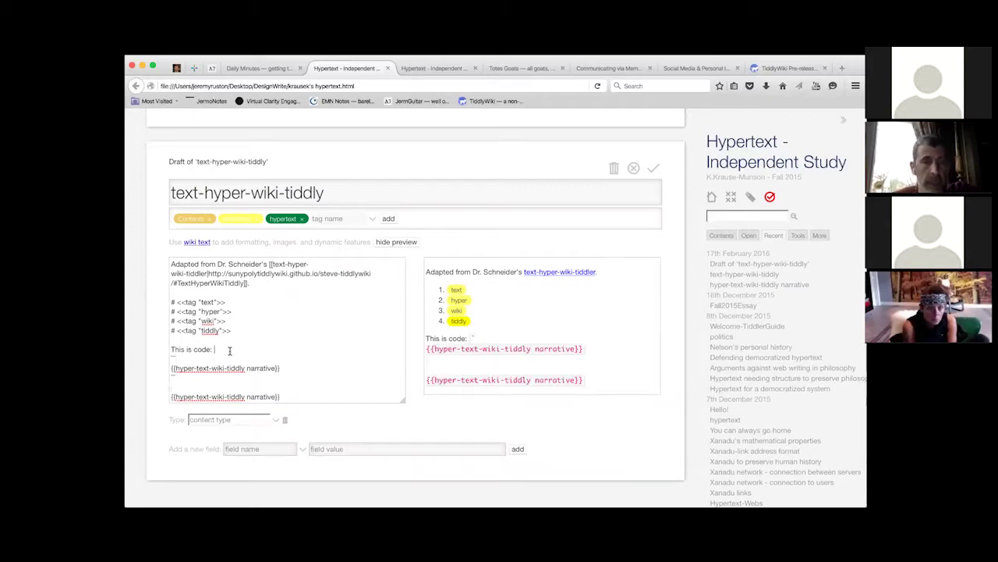
key(BackSpace)
key(BackSpace)
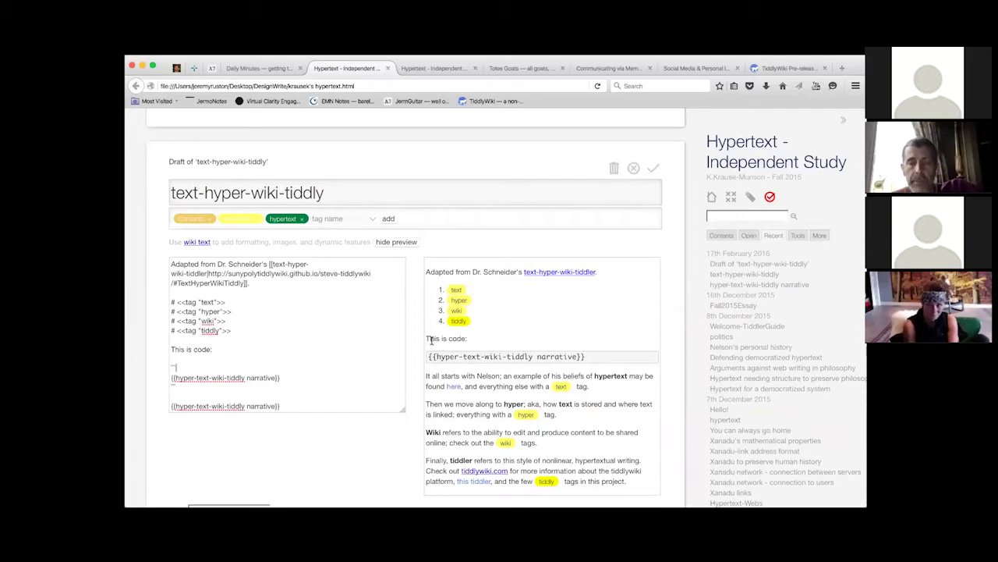
Highlight the {{hyper-text-wiki-tiddly narrative}} code block in the preview, then clear the selection.
drag(428, 356, 586, 355)
click(593, 355)
triple_click(593, 354)
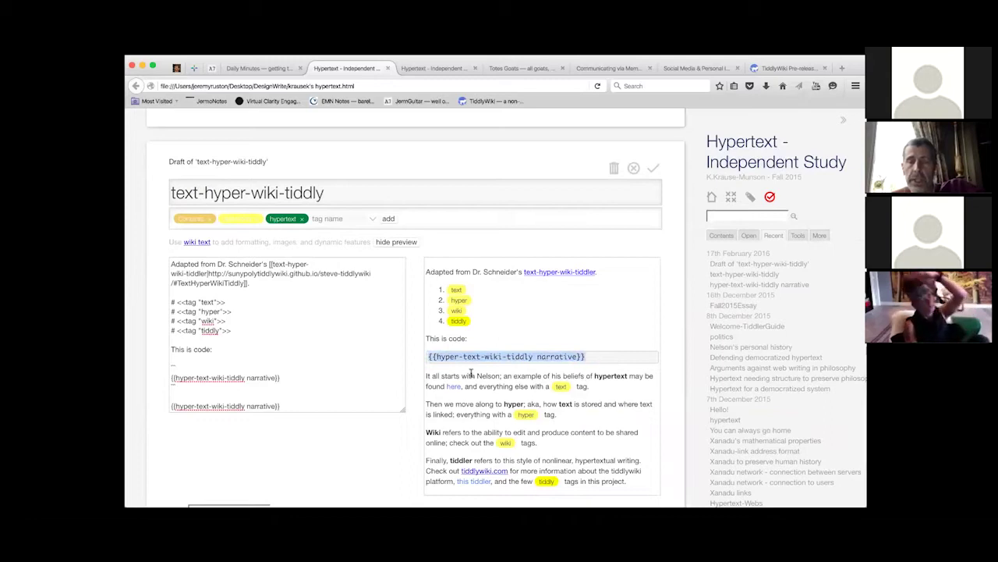
click(426, 376)
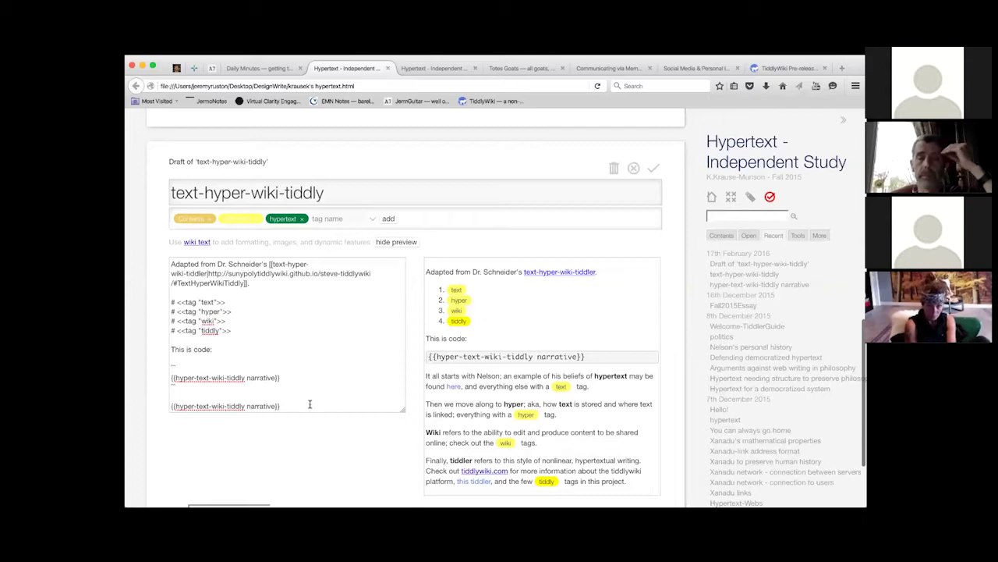
Duplicate the {{hyper-text-wiki-tiddly narrative}} line below the code block, with a blank line between the two copies.
key(Return)
key(shift+End)
key(ctrl+c)
key(Left)
key(ctrl+v)
key(Return)
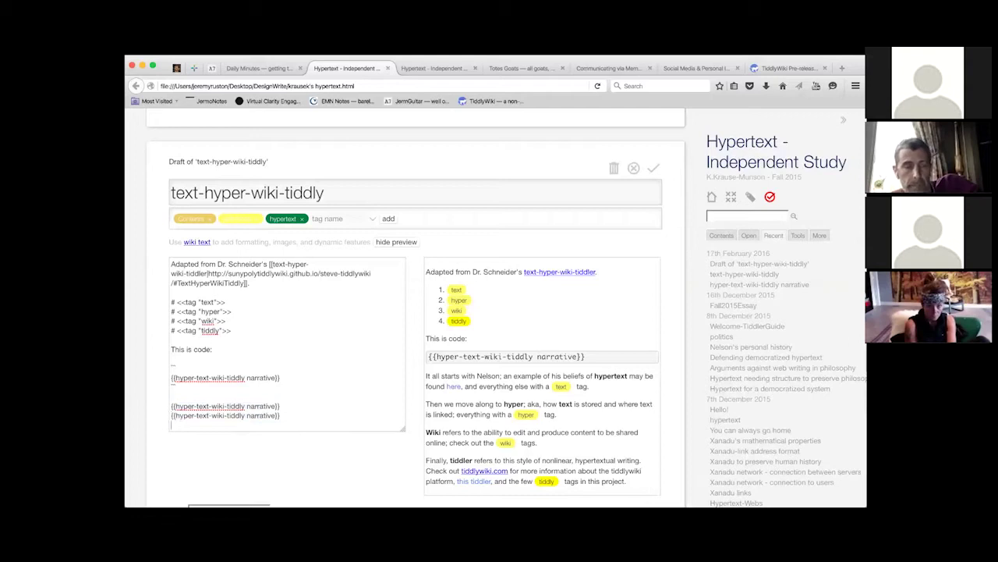
key(Return)
key(Up)
key(Up)
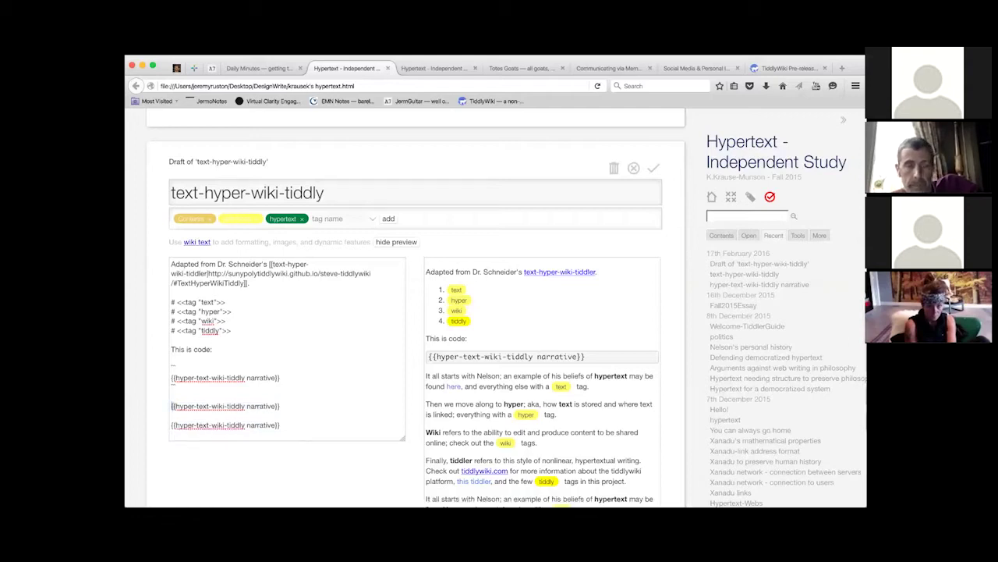
Turn the first transclusion copy below the code block into the link [[hyper-text-wiki-tiddly narrative]].
key(Delete)
key(Delete)
text([[)
key(End)
key(BackSpace)
key(BackSpace)
text(]])
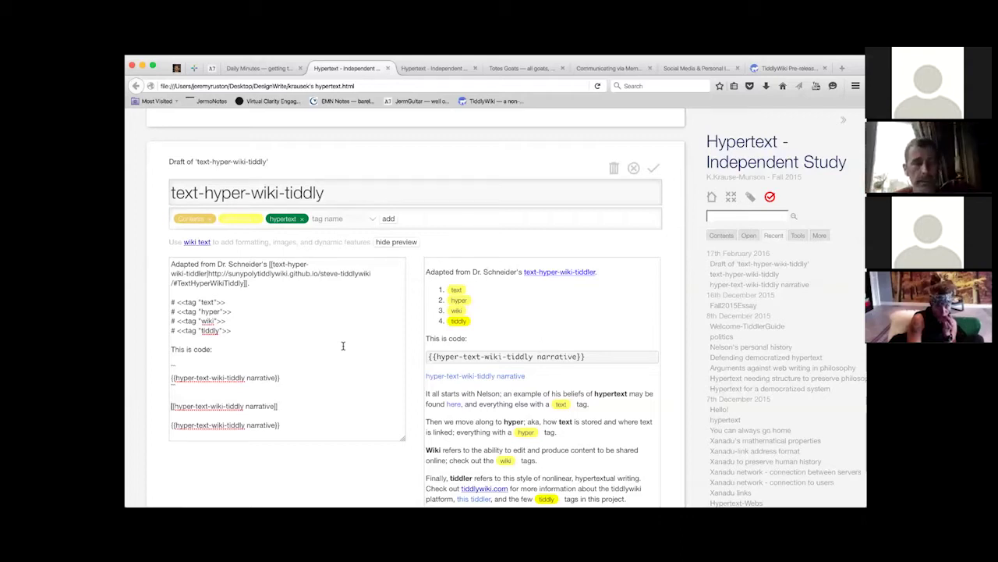
Give the [[hyper-text-wiki-tiddly narrative]] link the display text "Click here to read more", separated from the target by a vertical bar.
text(Click here|)
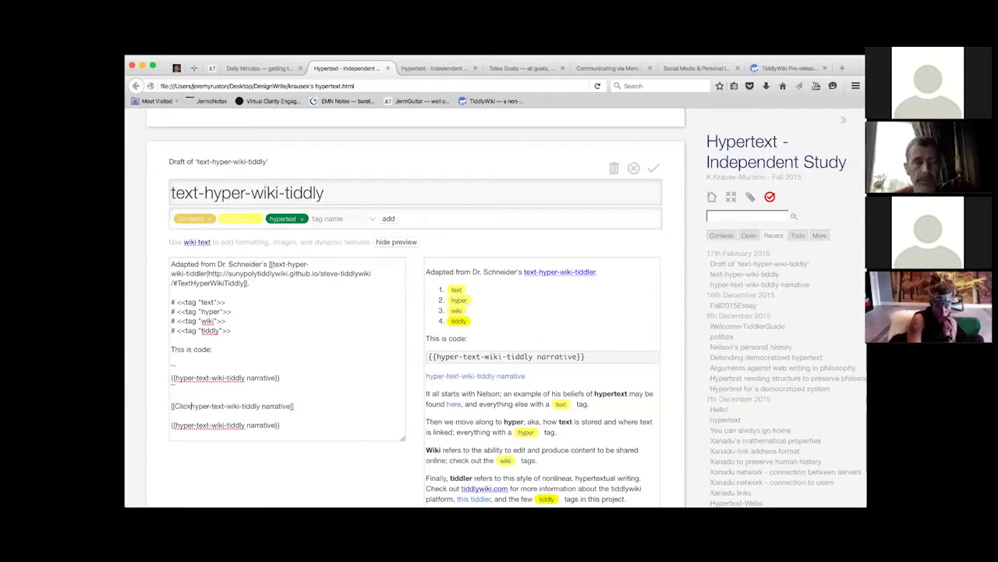
text(to read mor)
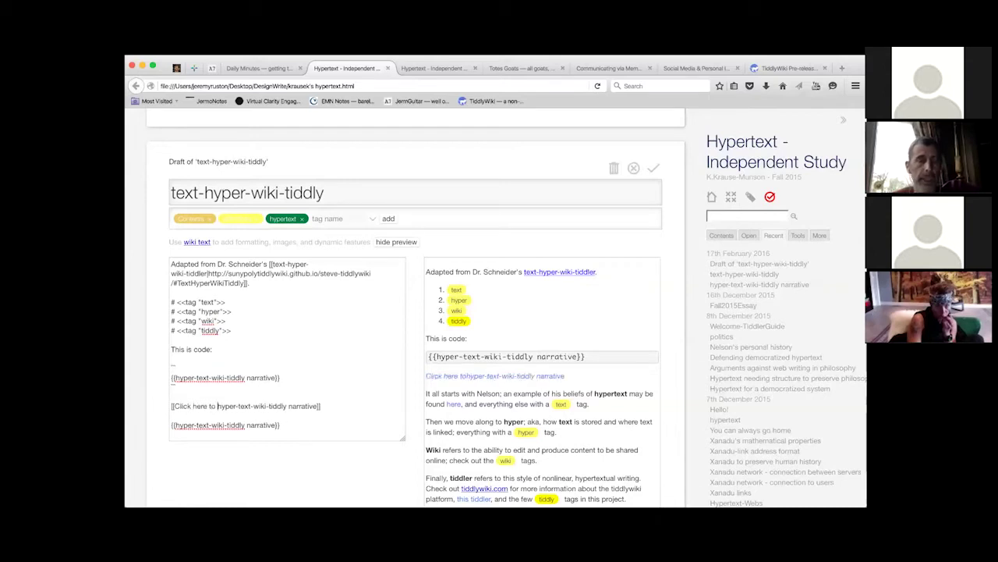
text(e|)
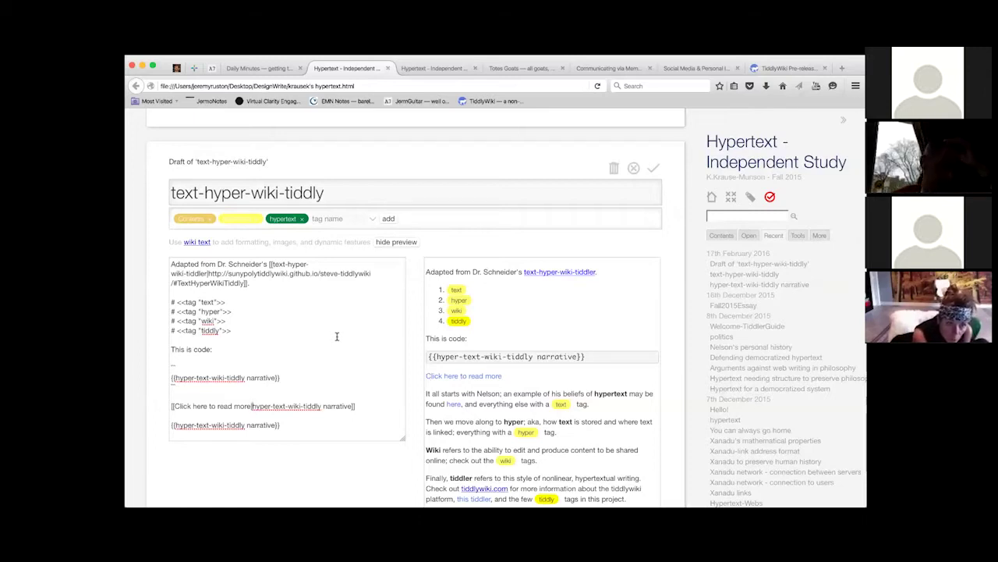
drag(251, 405, 172, 405)
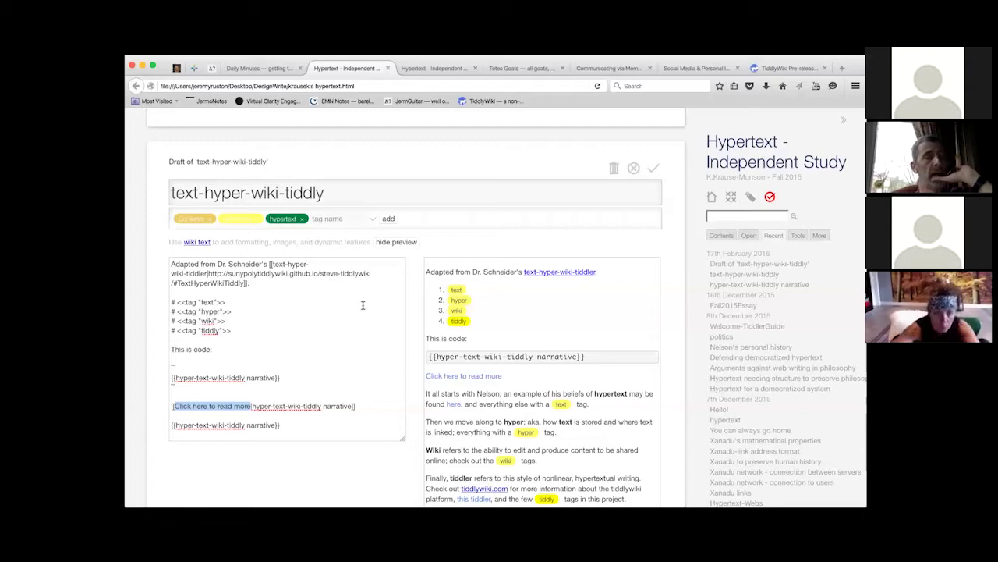
click(369, 406)
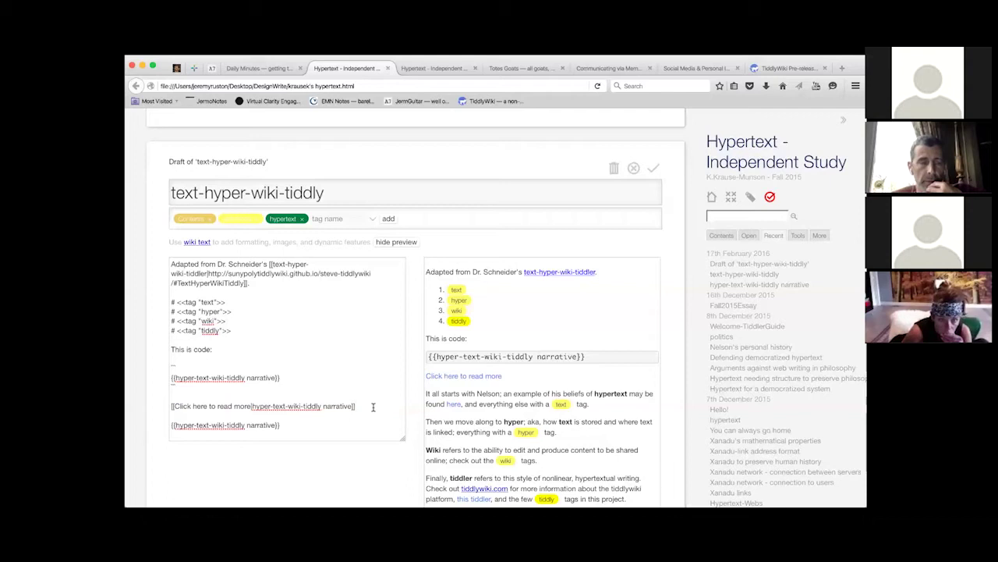
Add a <$link to="hyper-text-wiki-tiddly narrative"> widget with its closing </$link> tag below the bracketed link.
key(Return)
key(Return)
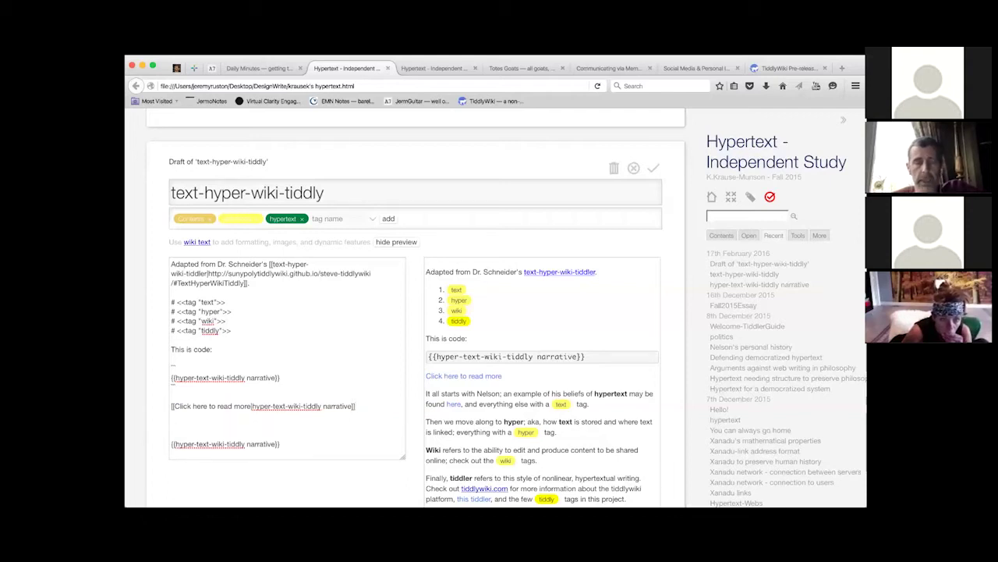
text(<$link to=")
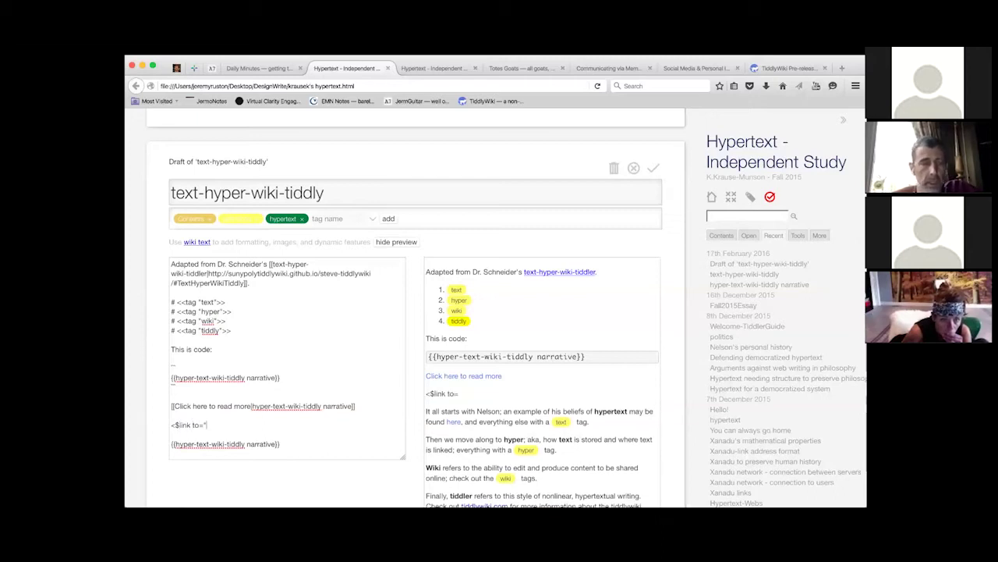
drag(263, 406, 329, 408)
key(ctrl+c)
click(234, 425)
key(ctrl+v)
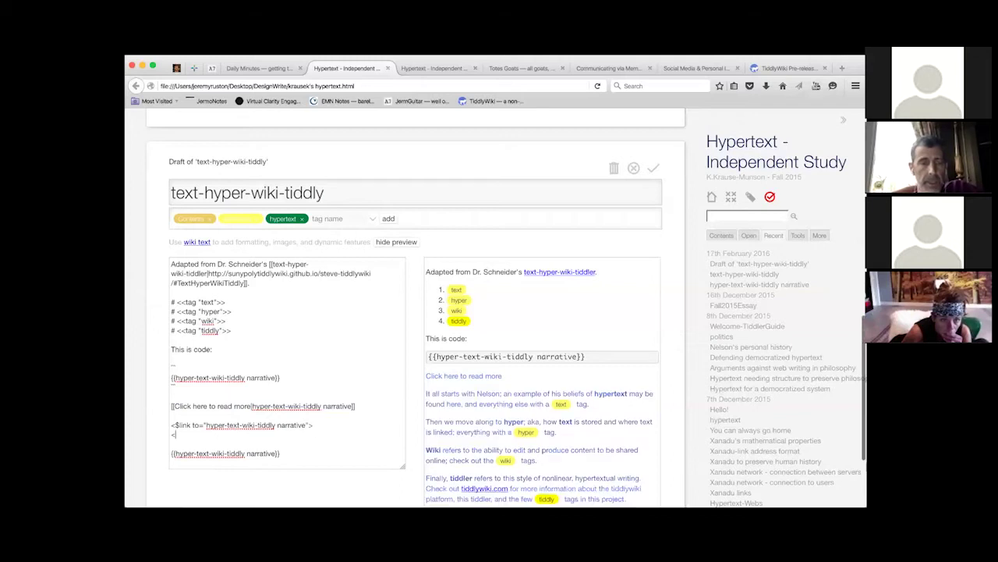
key(Return)
text(</$link>)
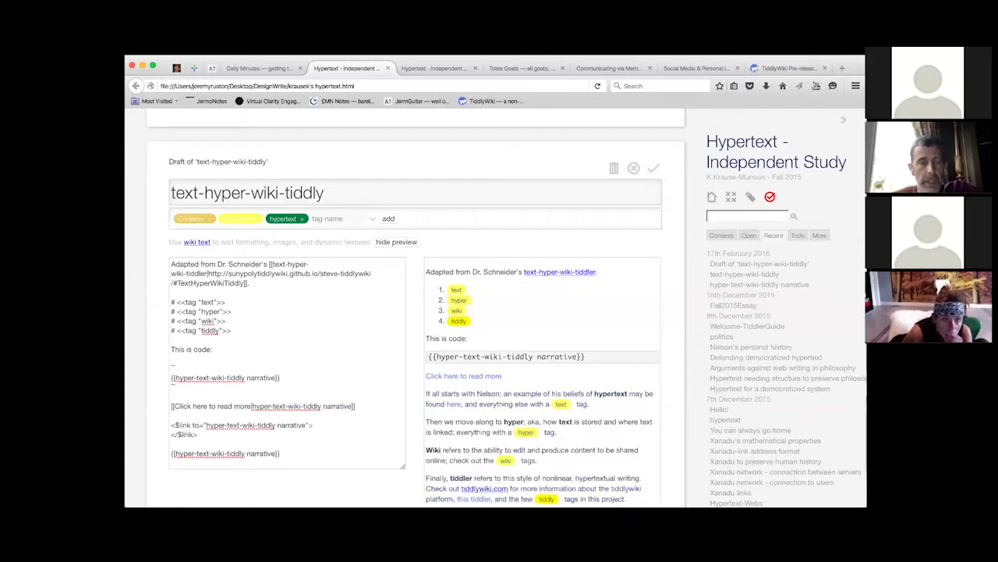
Copy "Click here to read more" from the bracketed link onto its own line inside the $link widget.
drag(250, 405, 174, 406)
key(ctrl+c)
click(314, 425)
key(Return)
key(ctrl+v)
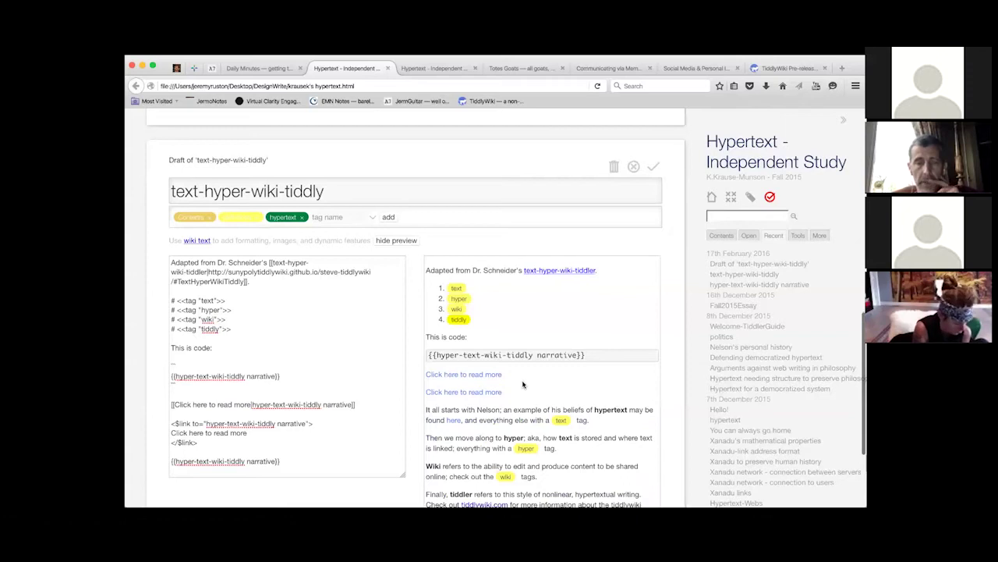
Test both "Click here to read more" links in the preview of the text-hyper-wiki-tiddly draft.
scroll(525, 383, down, 1)
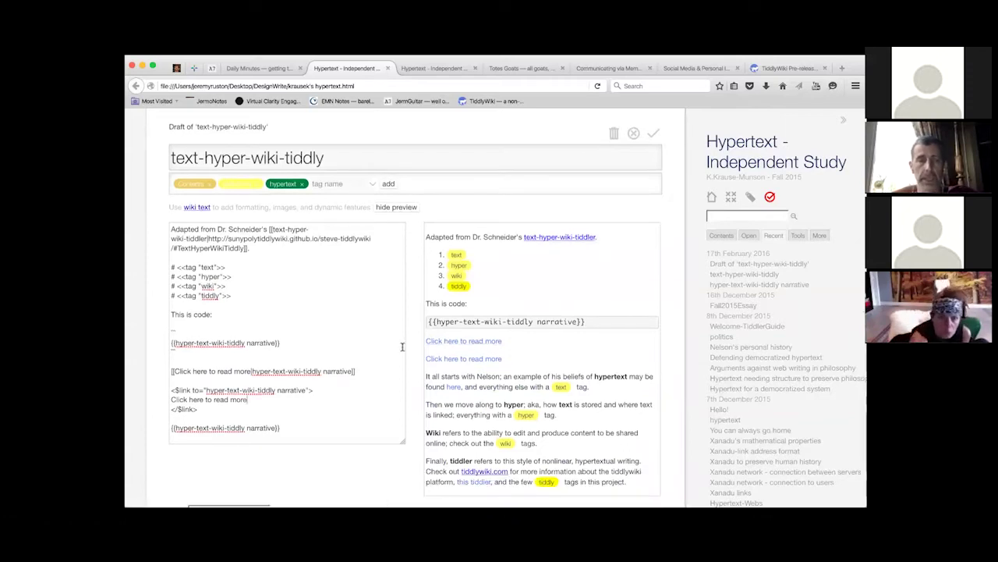
click(457, 341)
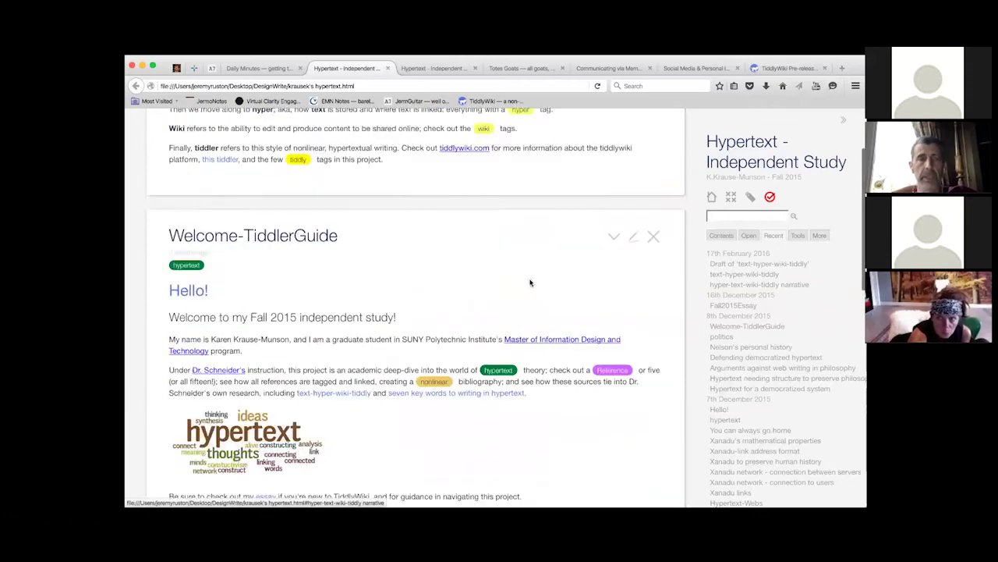
click(653, 157)
scroll(549, 312, down, 5)
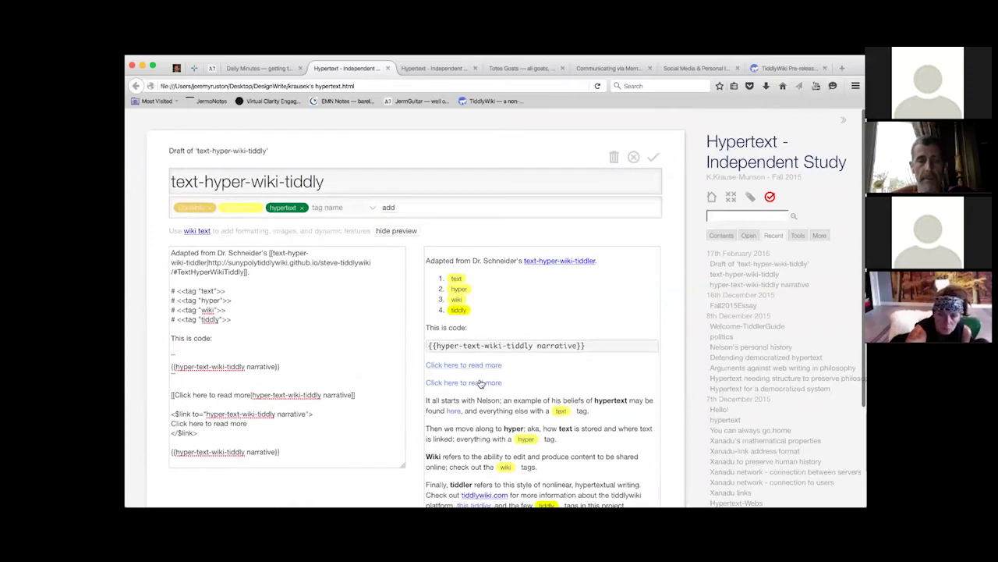
click(468, 383)
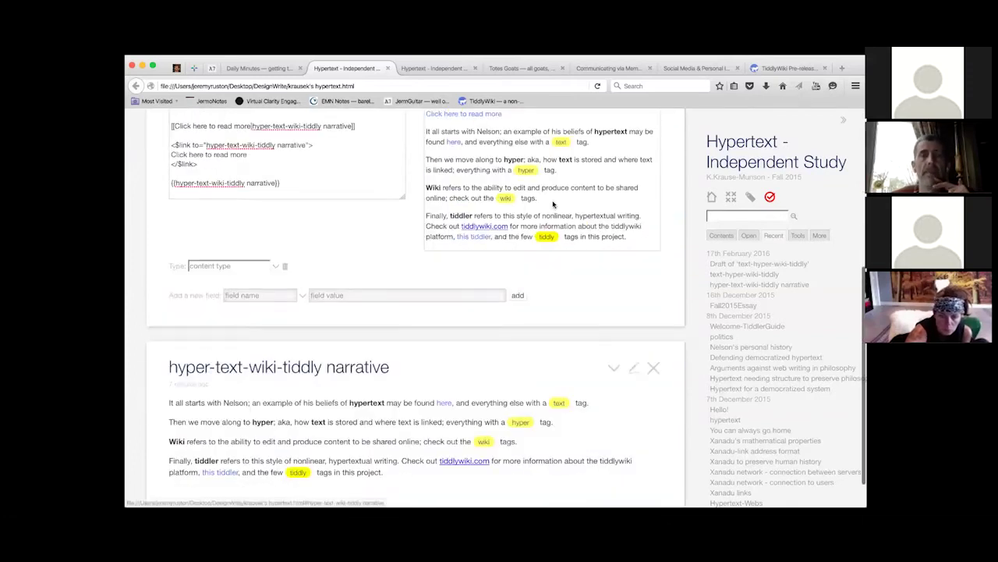
Add a caption field with the value "My narrative tiddler" to hyper-text-wiki-tiddly narrative and save the tiddler.
click(633, 367)
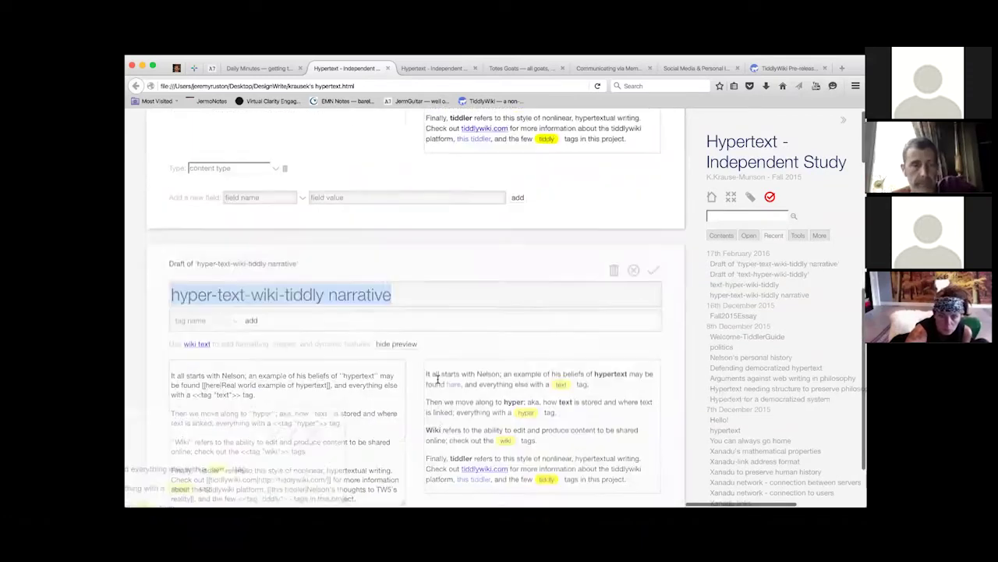
click(300, 474)
text(caption)
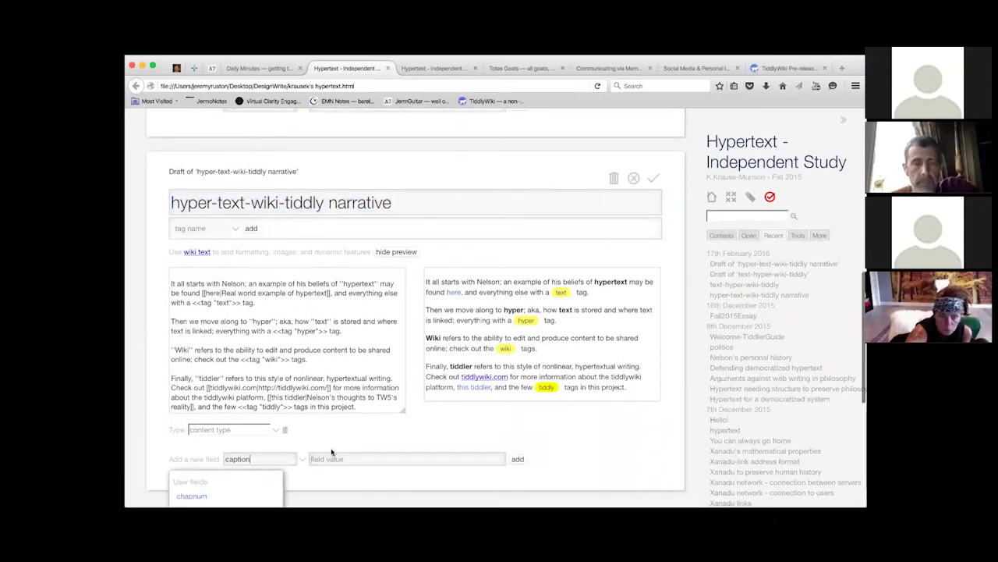
click(334, 456)
text(T)
key(BackSpace)
text(My narrative tiddler)
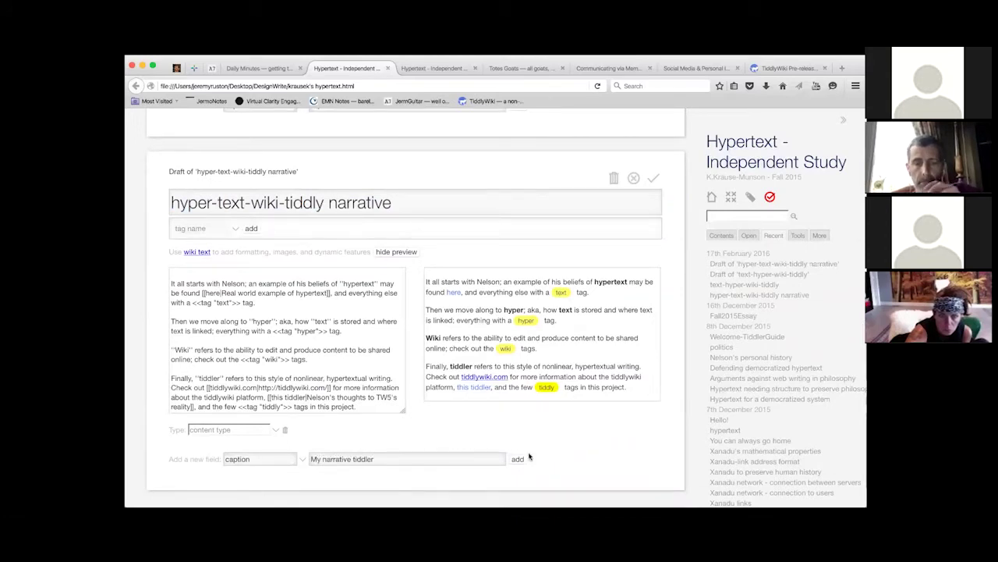
click(517, 459)
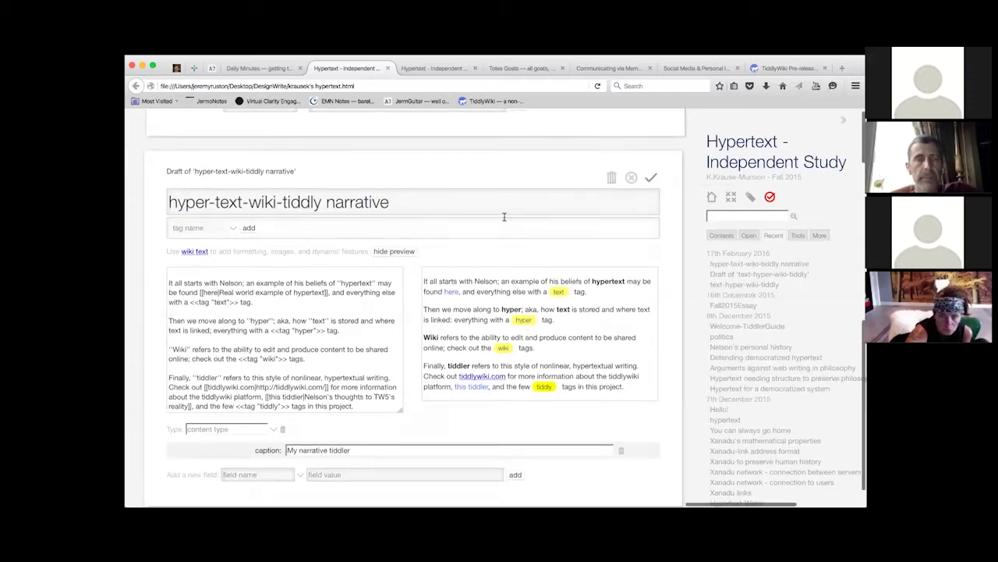
key(ctrl+Return)
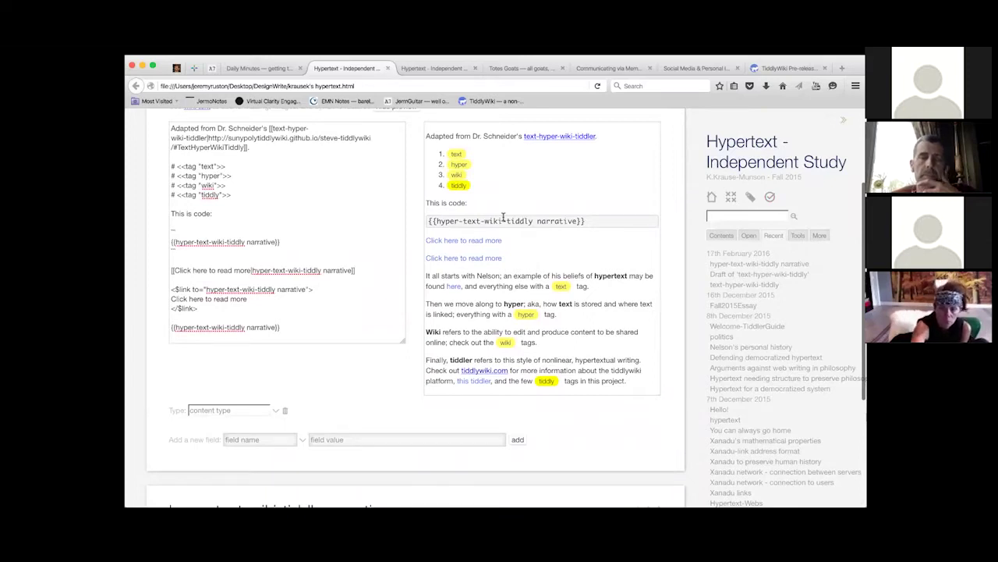
Highlight the $link widget's text, then check the caption field in the hyper-text-wiki-tiddly narrative editor and close it.
scroll(503, 217, up, 1)
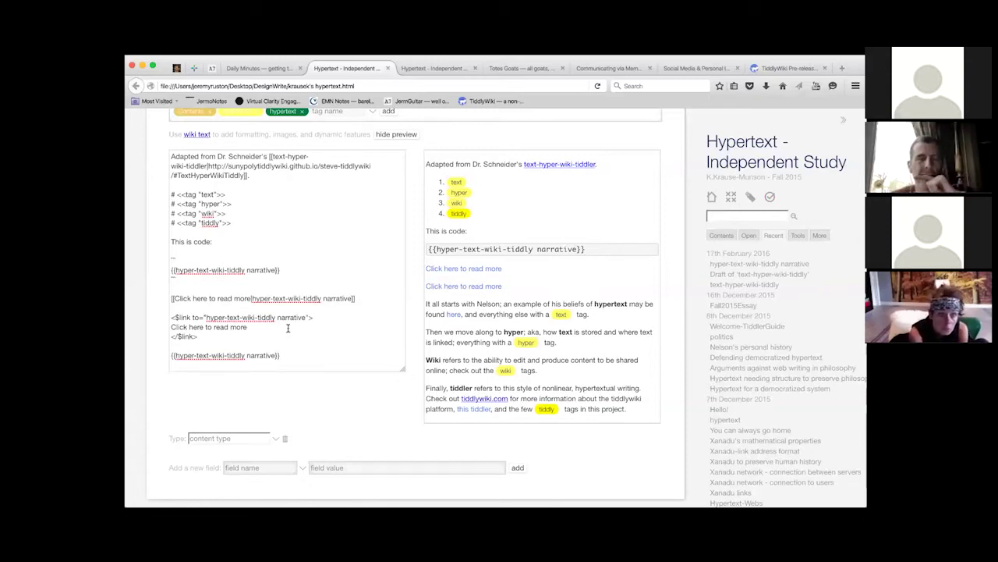
drag(277, 326, 167, 326)
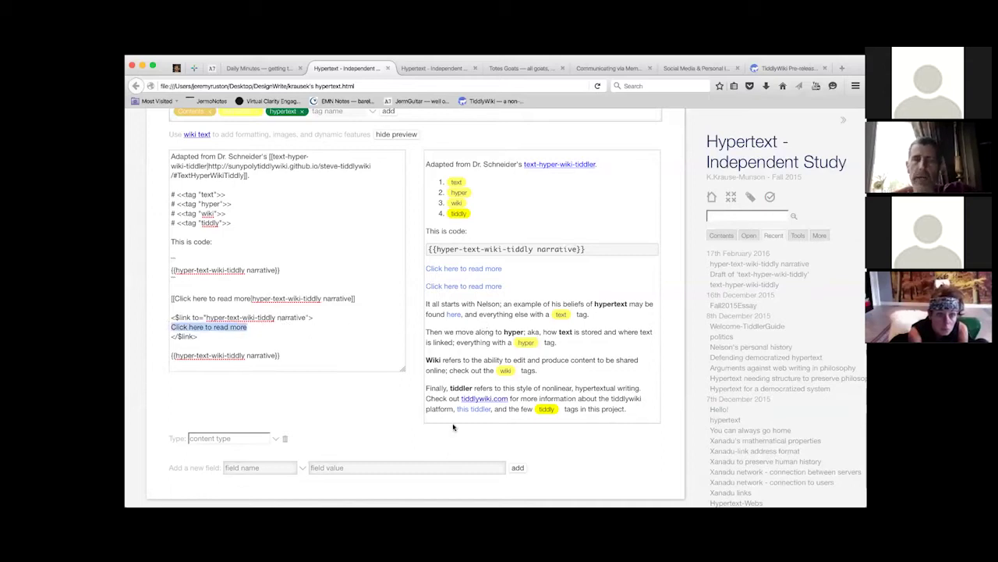
scroll(453, 438, down, 5)
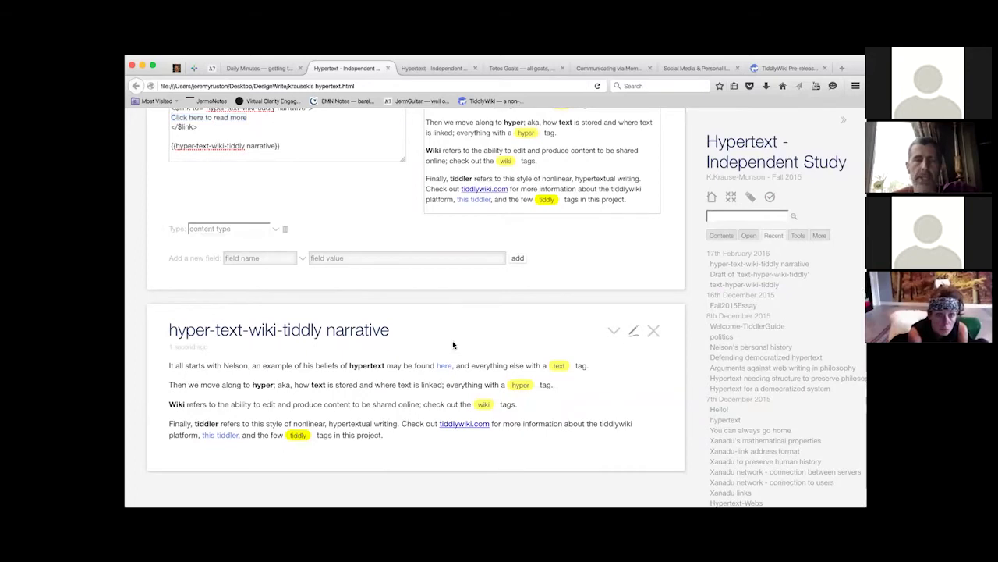
click(628, 343)
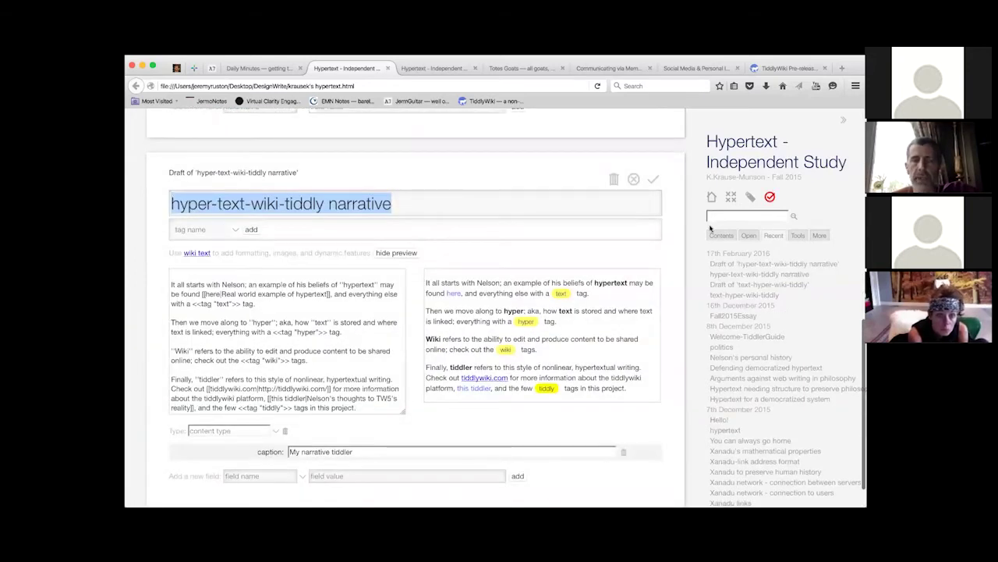
click(653, 178)
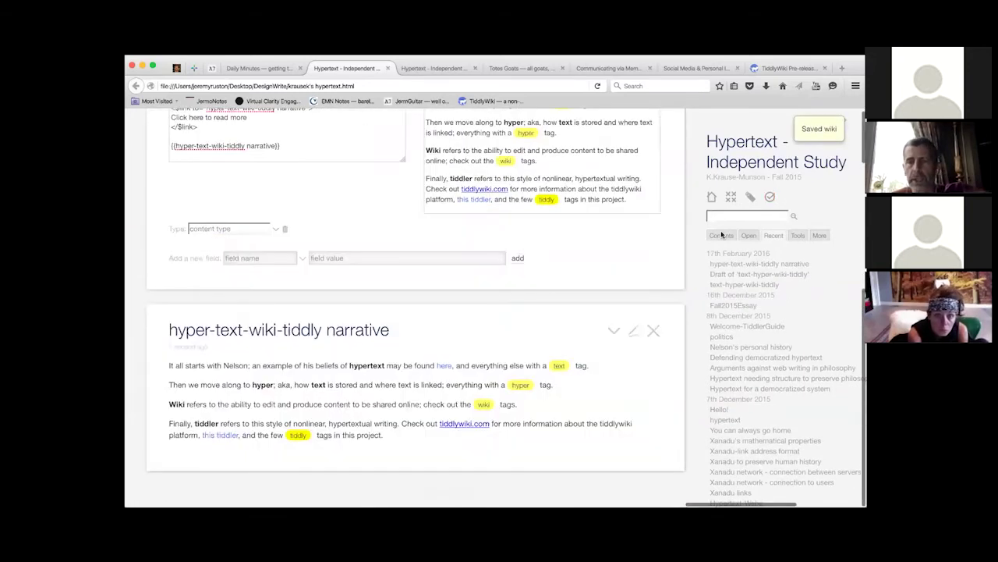
Replace "Click here to read more" inside the $link widget with the start of a view widget, <$view tiddler=".
scroll(536, 271, up, 2)
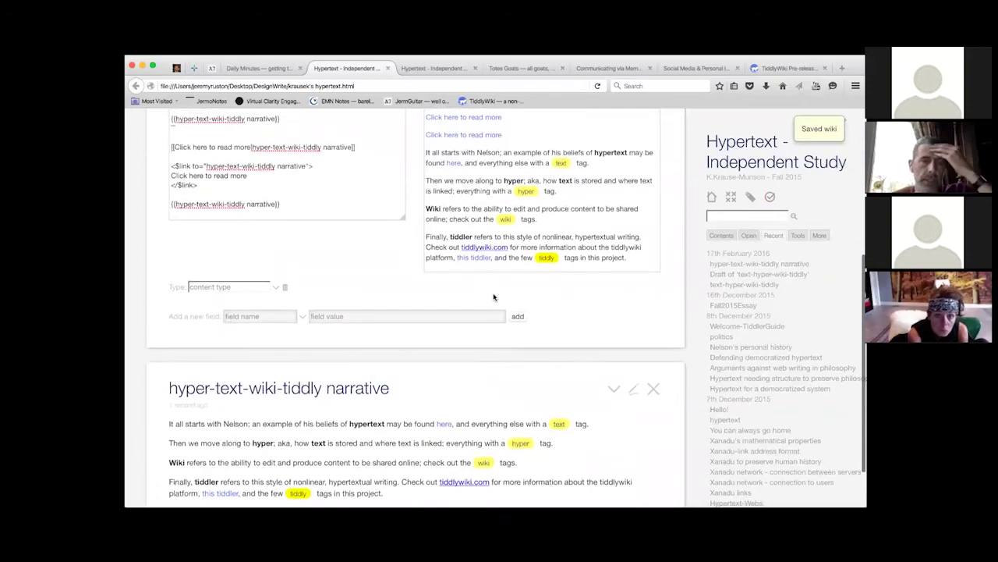
scroll(494, 296, up, 2)
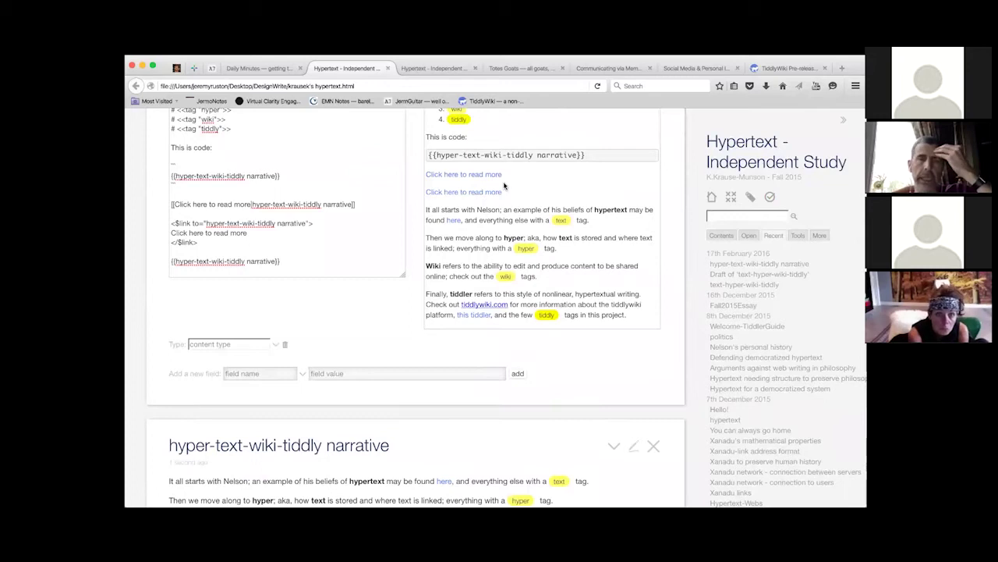
scroll(504, 185, up, 2)
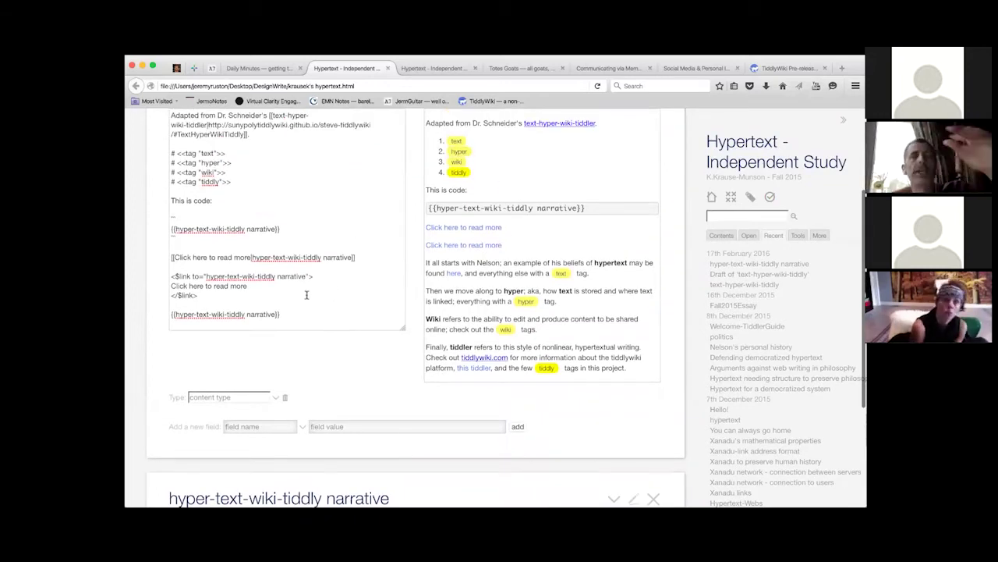
key(alt+shift+Left)
key(alt+shift+Left)
key(alt+shift+Left)
key(alt+shift+Left)
key(alt+shift+Left)
text(<$view tiddler)
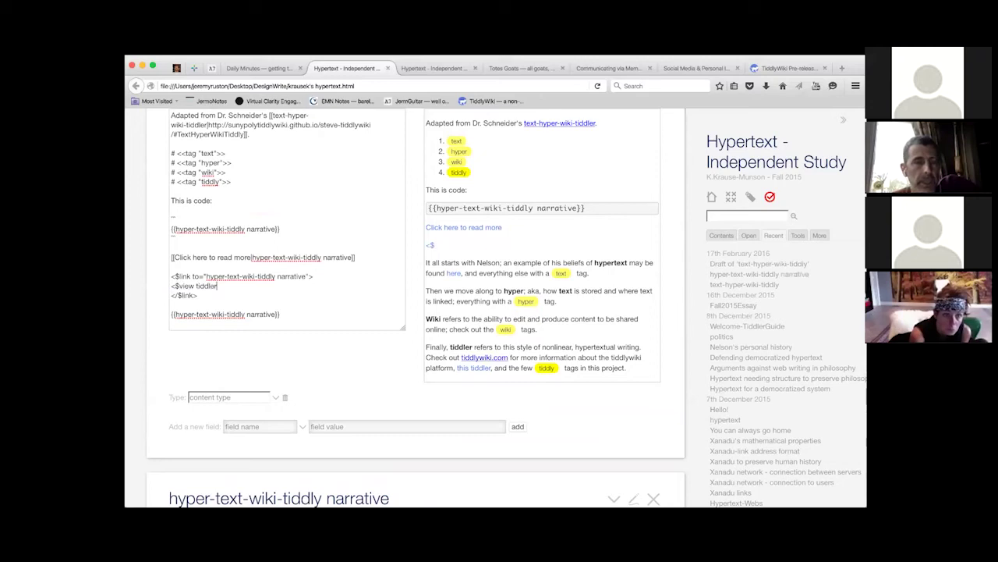
text(=")
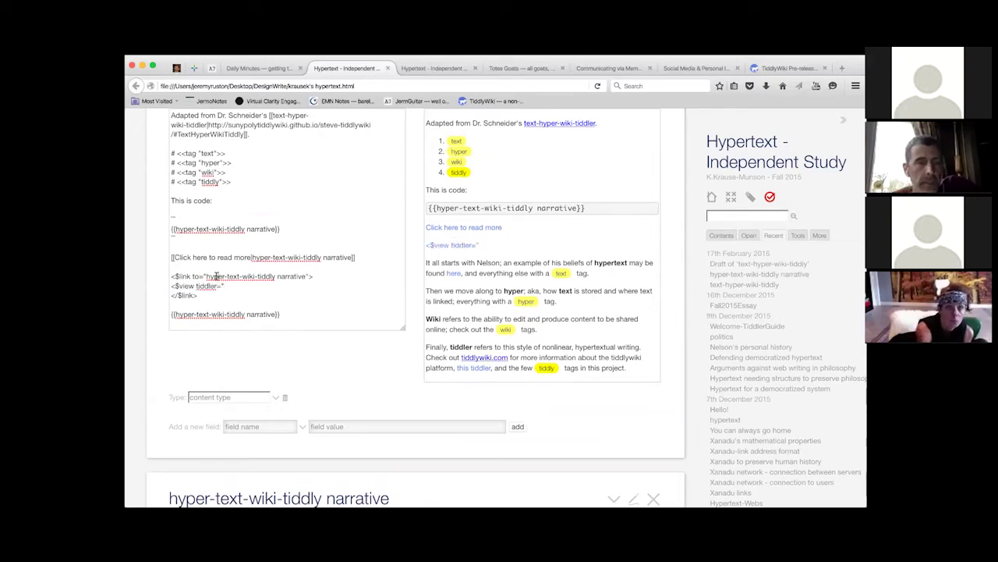
Complete the $view widget with the tiddler name copied from the $link target and field="caption"/>.
drag(216, 276, 296, 275)
key(super+c)
click(224, 287)
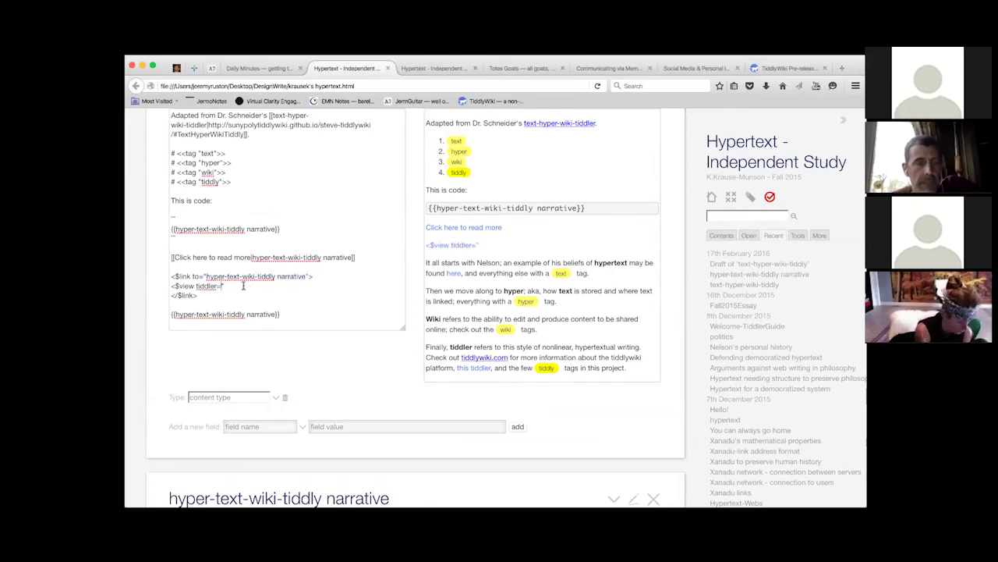
key(super+v)
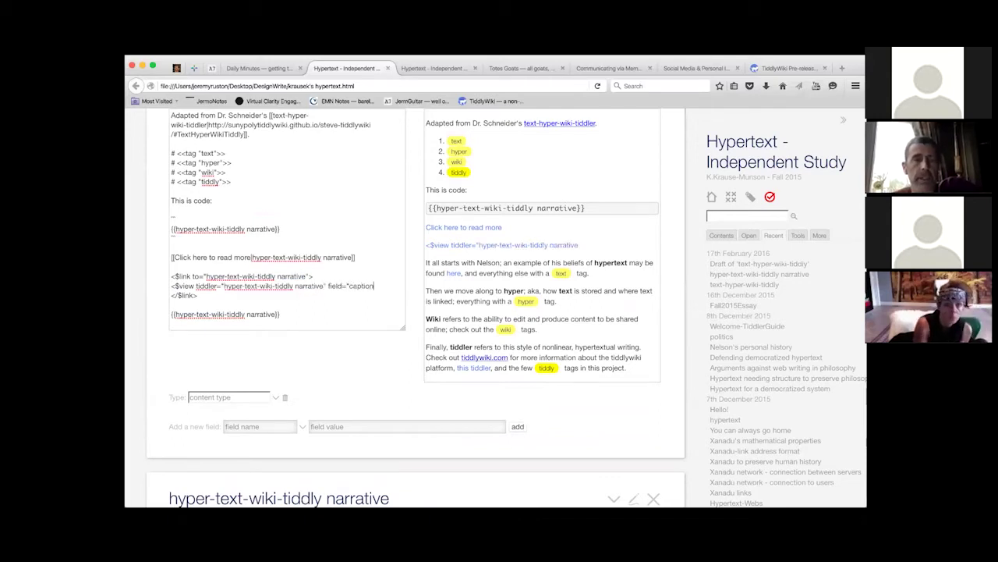
text(>)
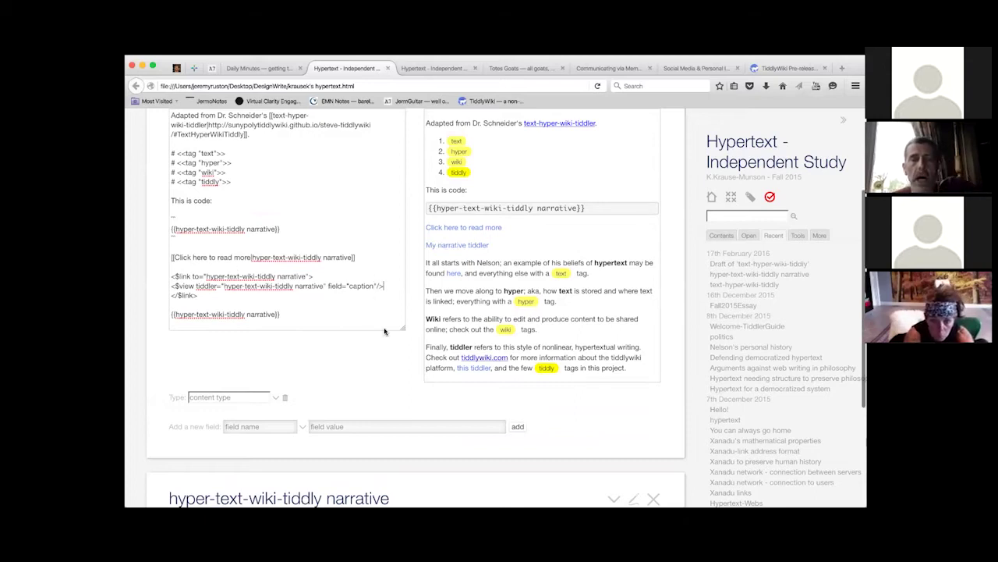
Open hyper-text-wiki-tiddly narrative for editing and compare its caption field with the $link widget's preview in the other draft.
scroll(557, 325, down, 3)
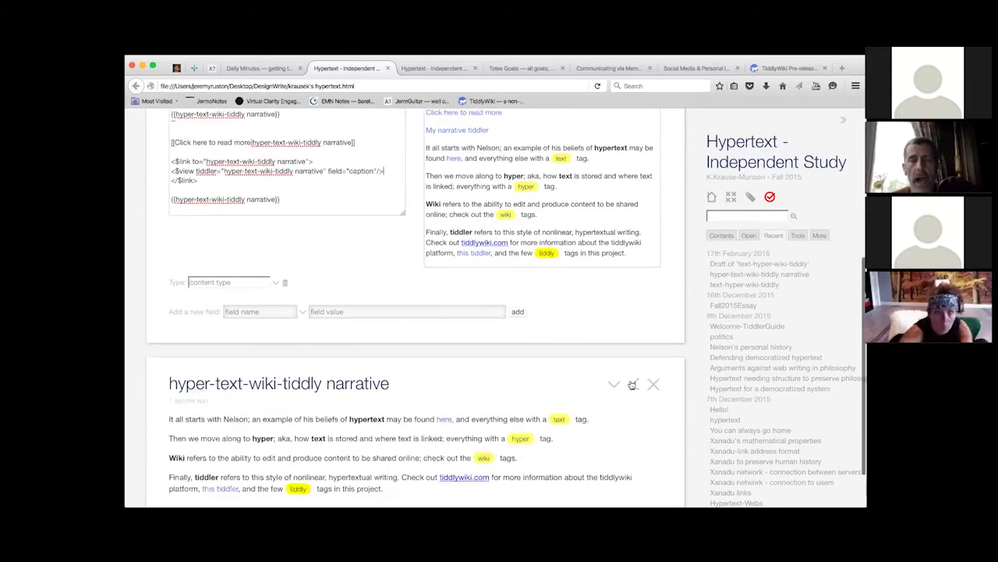
click(631, 384)
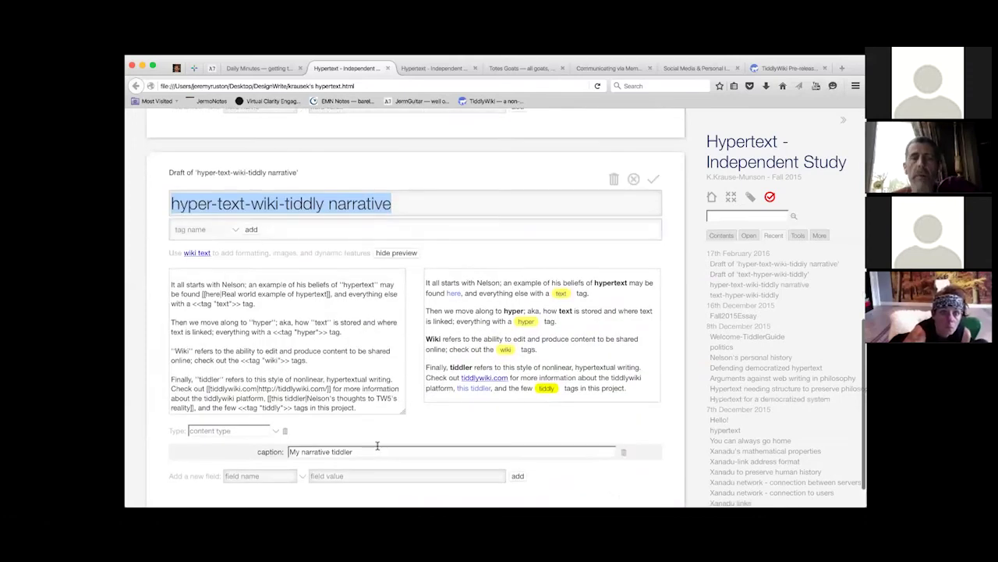
scroll(376, 446, up, 3)
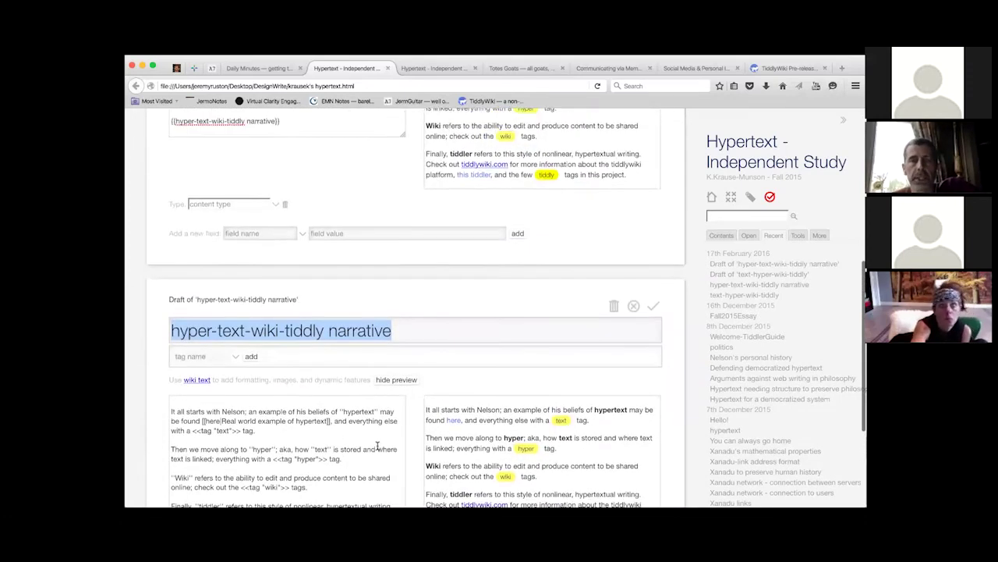
scroll(377, 446, up, 3)
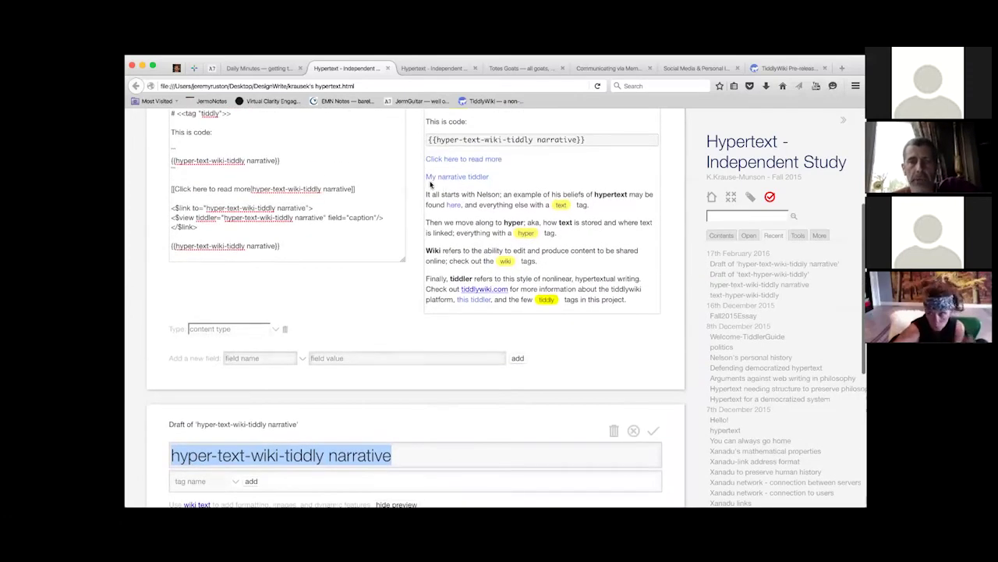
scroll(428, 461, down, 7)
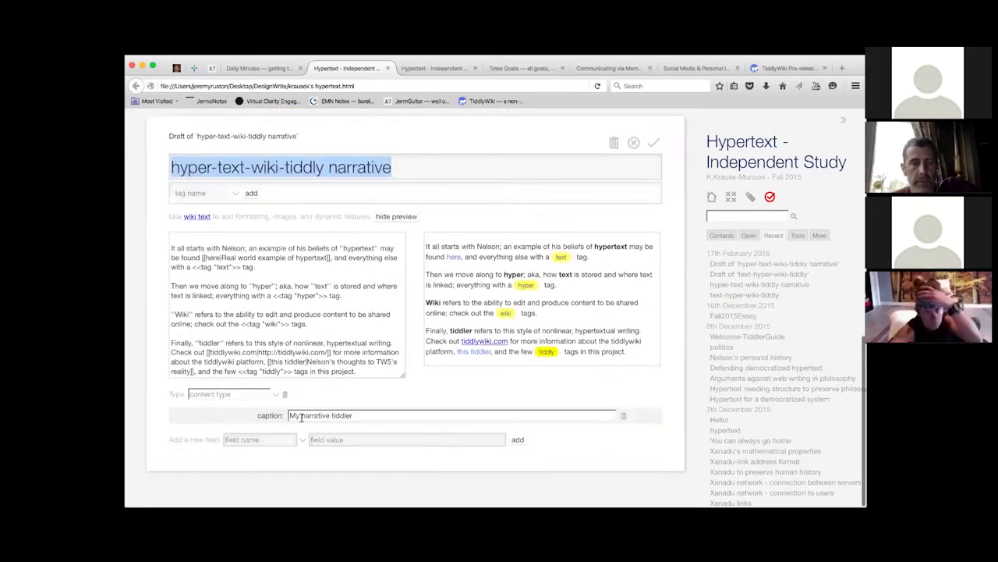
Set the caption of hyper-text-wiki-tiddly narrative to "HyperTextWikiTiddly Narrative", save the tiddler and check the link in the other draft's preview.
triple_click(291, 416)
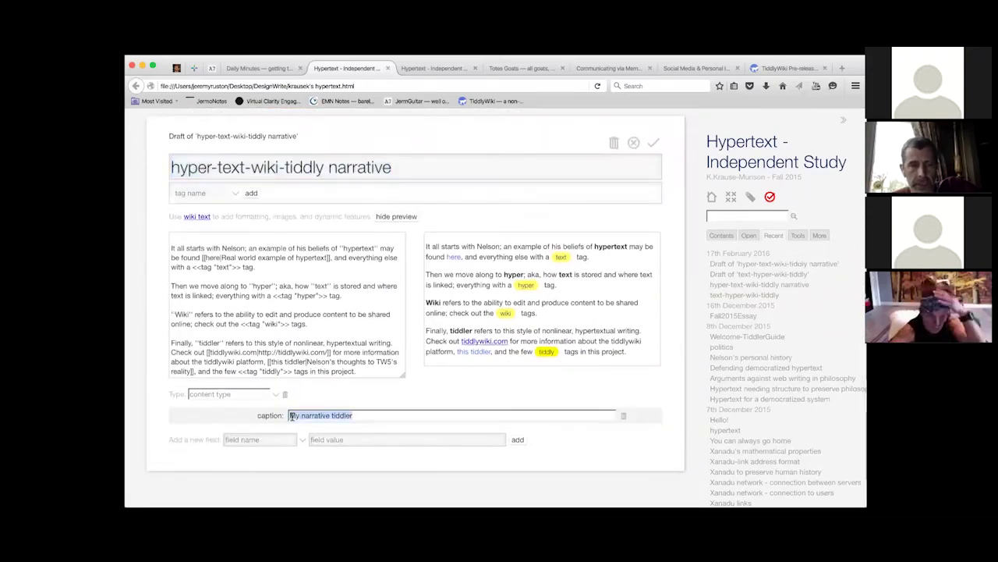
text(Hy)
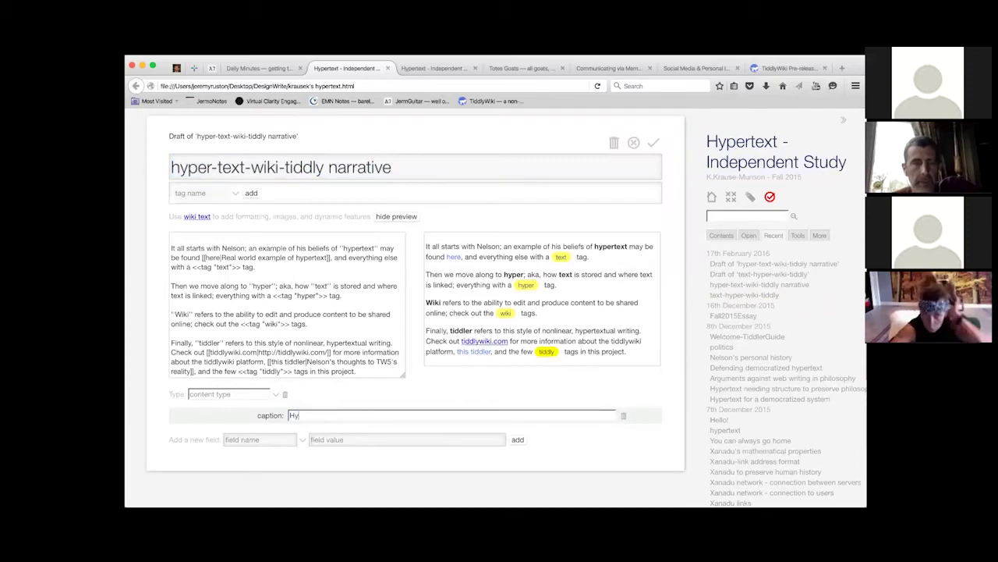
text(perText)
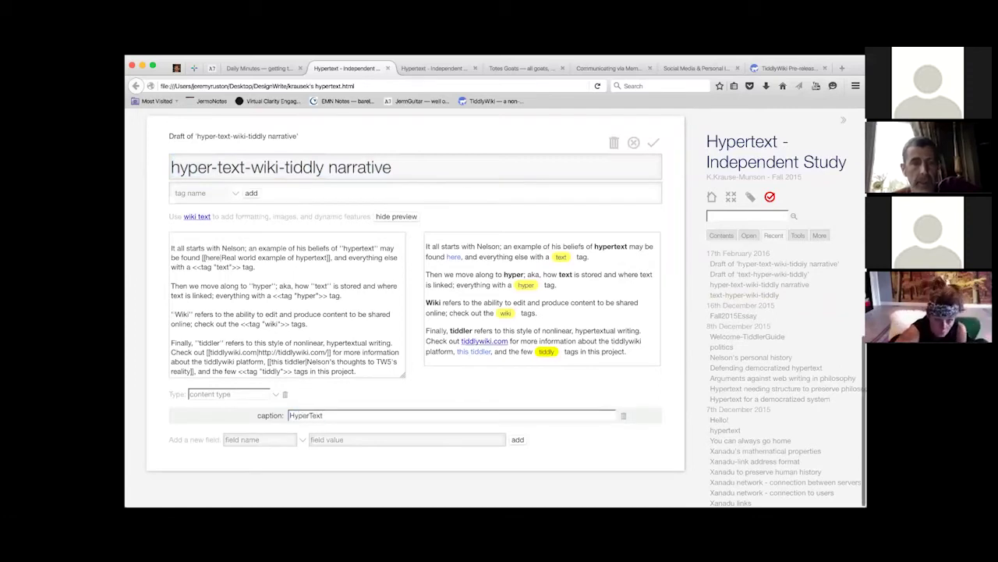
text(WikiTiddly Narrative)
scroll(657, 201, up, 1)
scroll(657, 202, up, 3)
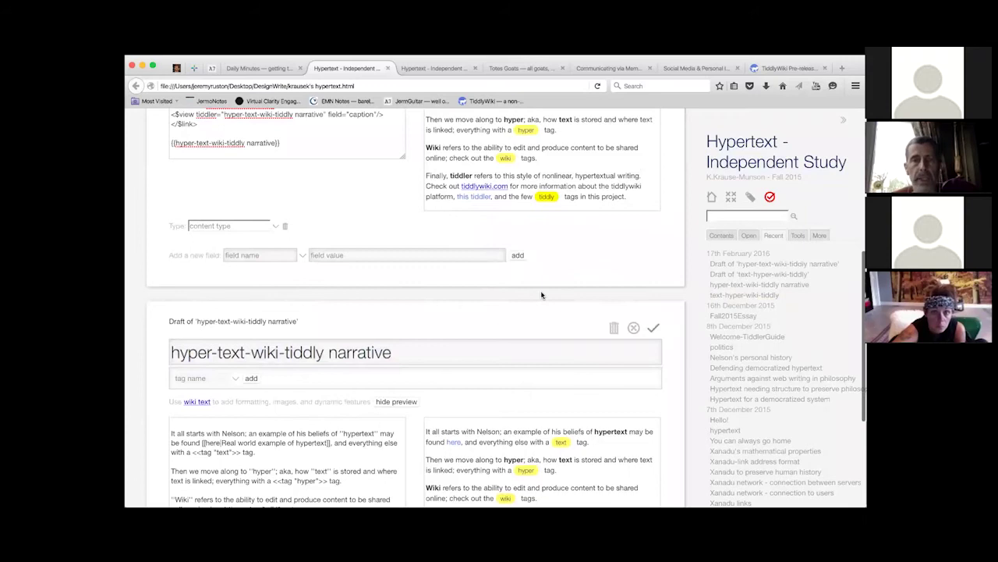
key(ctrl+Return)
scroll(456, 296, up, 5)
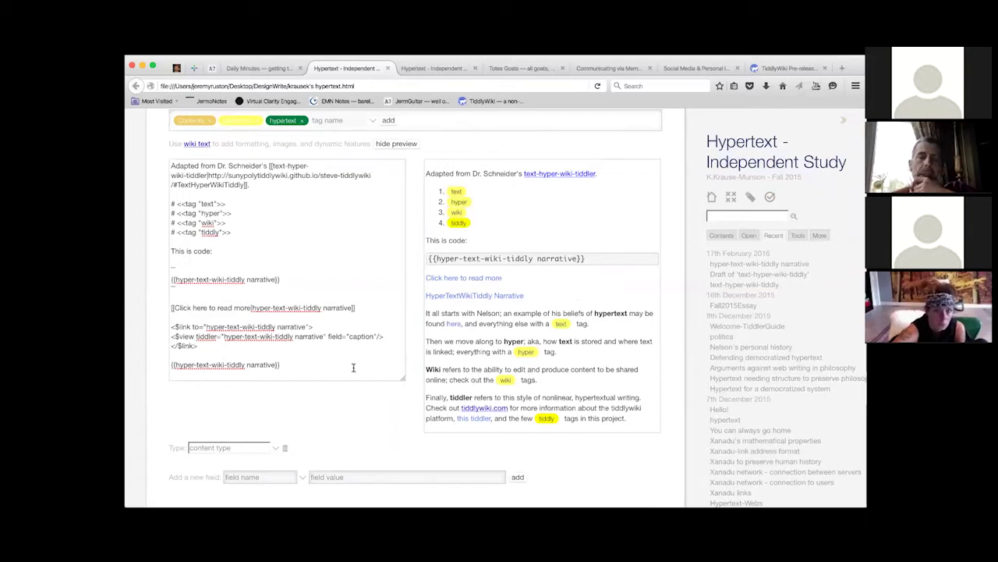
Add an empty macro definition, \define t(title) closed by \end, above the first line of the text-hyper-wiki-tiddly draft.
scroll(373, 185, up, 1)
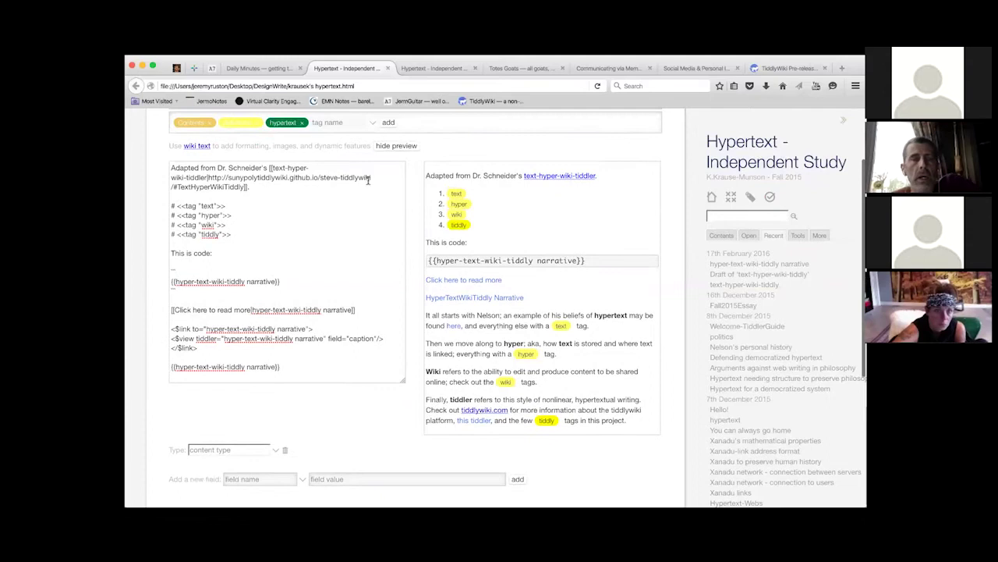
key(Return)
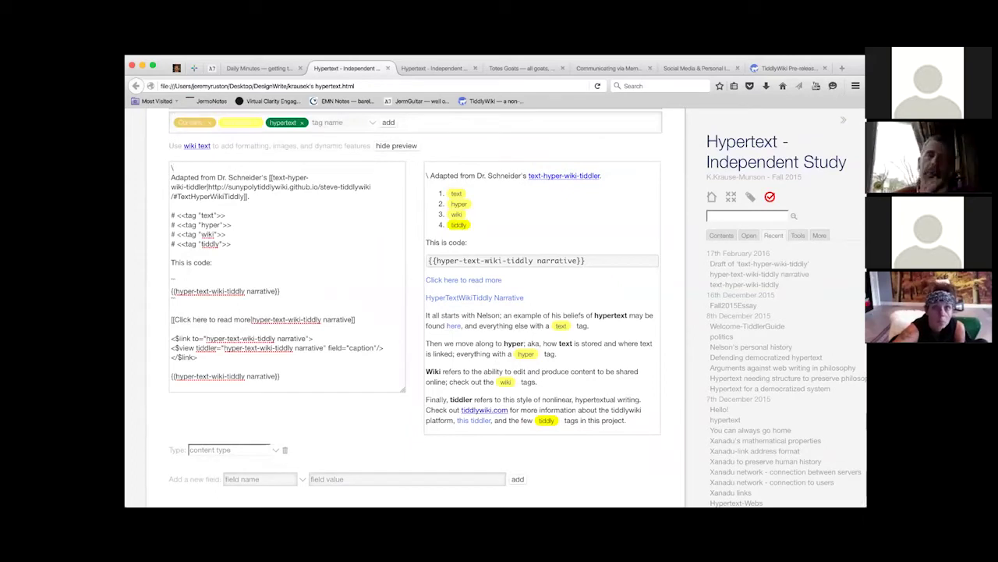
key(BackSpace)
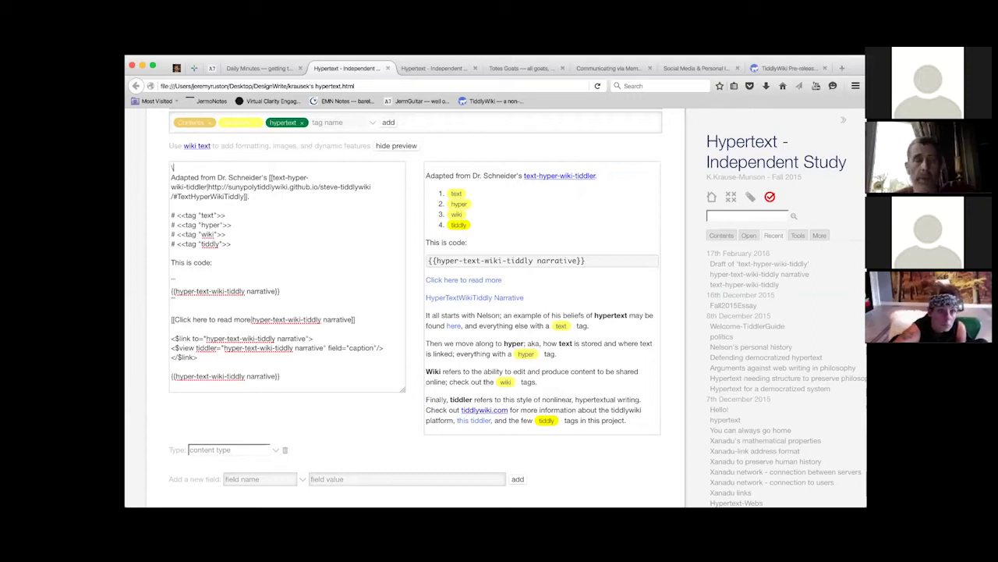
text(\)
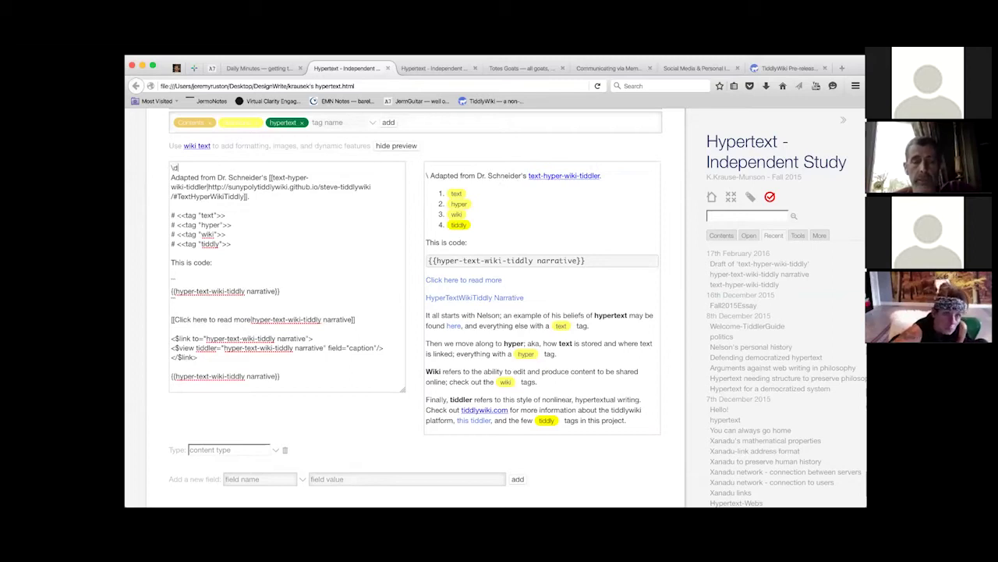
text(define)
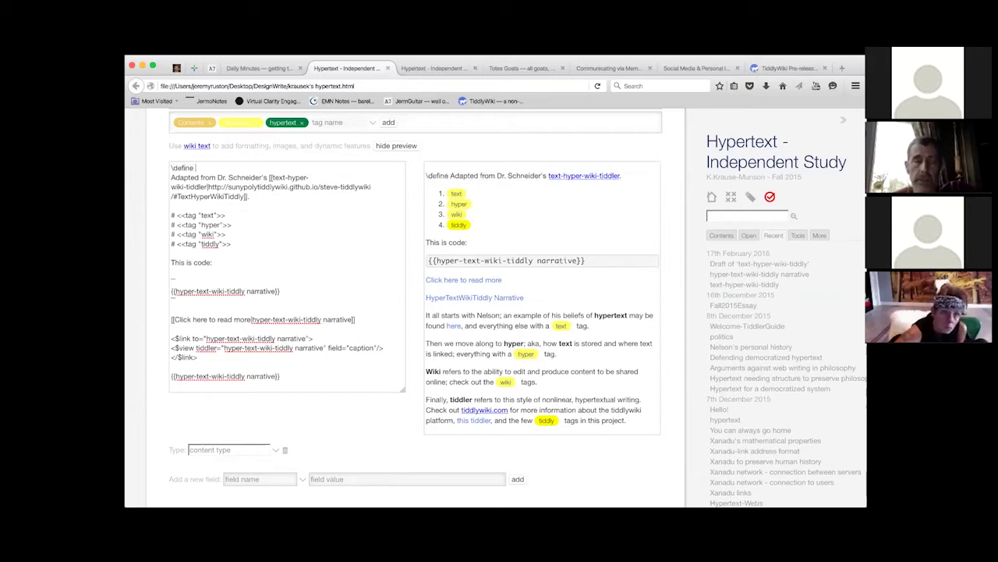
text( t)
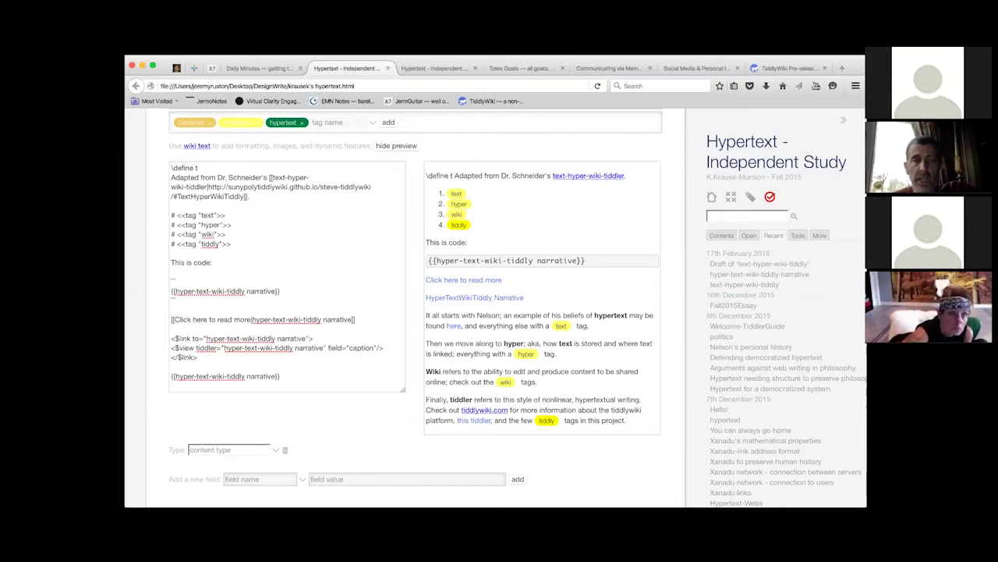
text(()
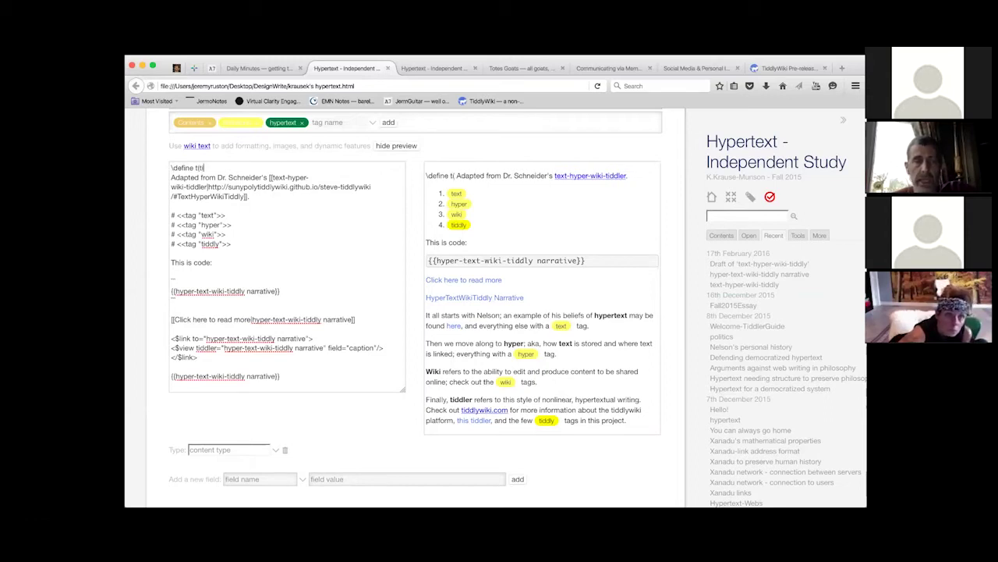
text(title))
key(Return)
text(\end)
key(Return)
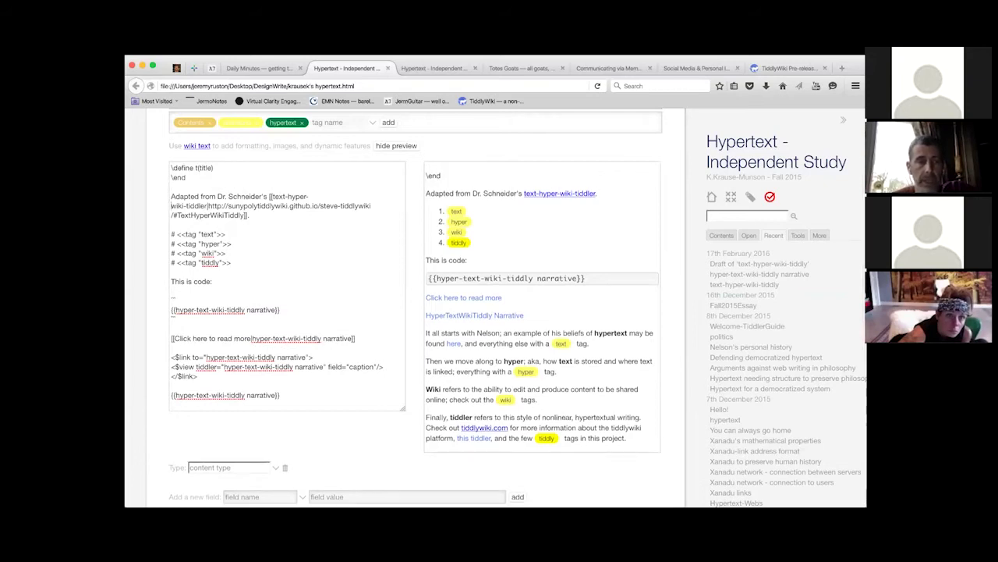
Copy the $link widget block with its nested $view into the body of the t macro, above \end.
drag(171, 356, 198, 376)
key(super+c)
click(172, 356)
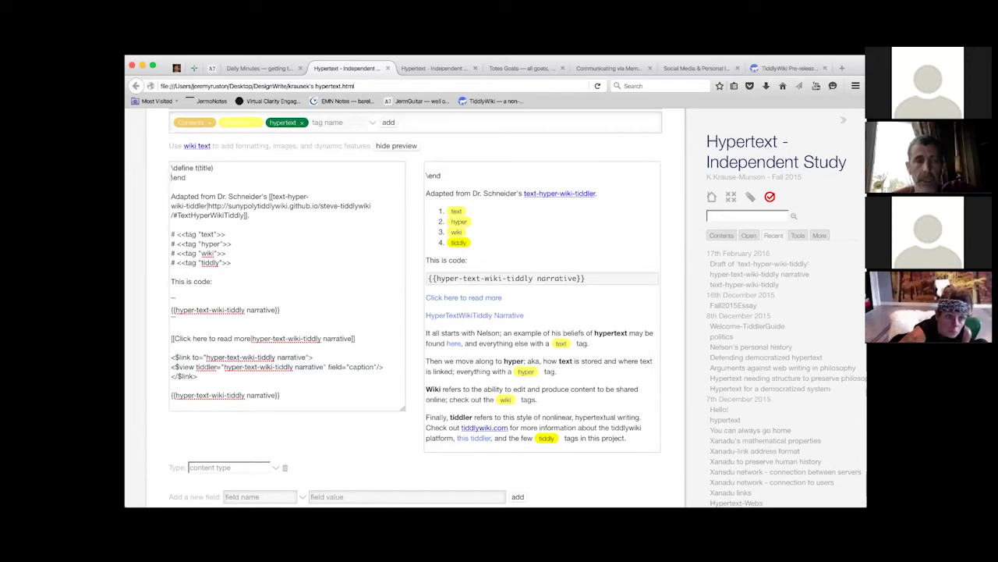
key(super+v)
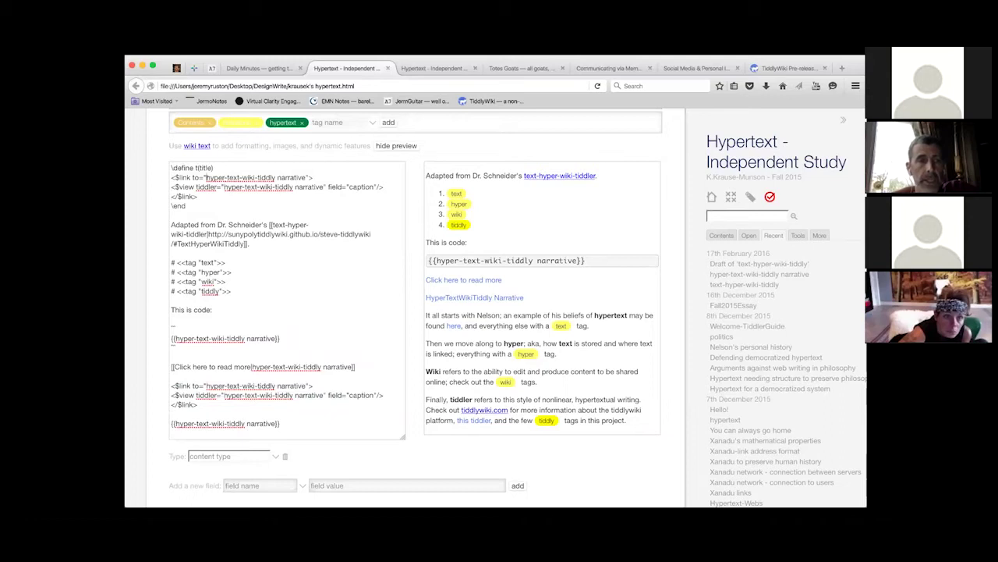
Replace the tiddler name in the macro's $link and $view widgets with the $title$ parameter and highlight the macro body.
drag(205, 177, 313, 177)
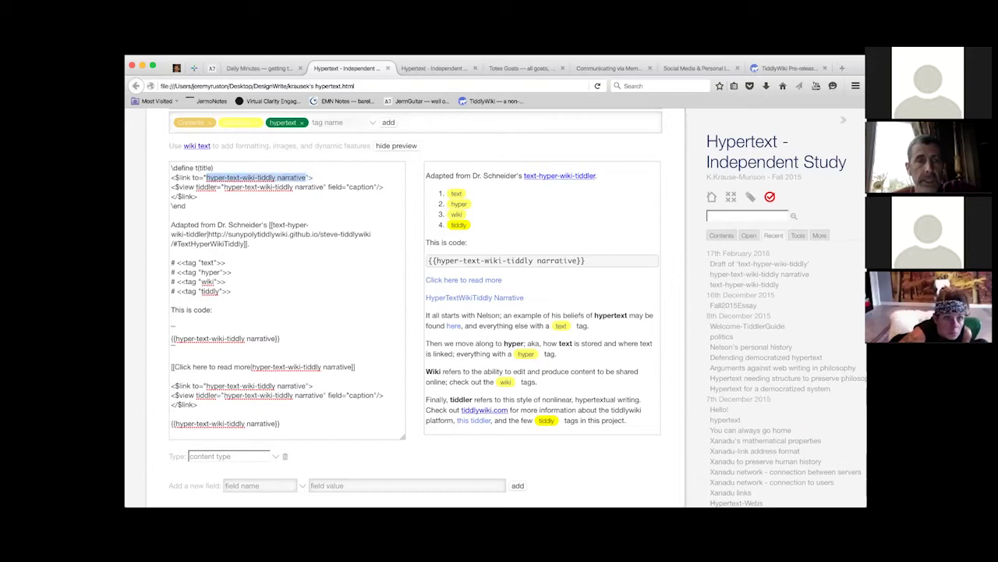
text($title$)
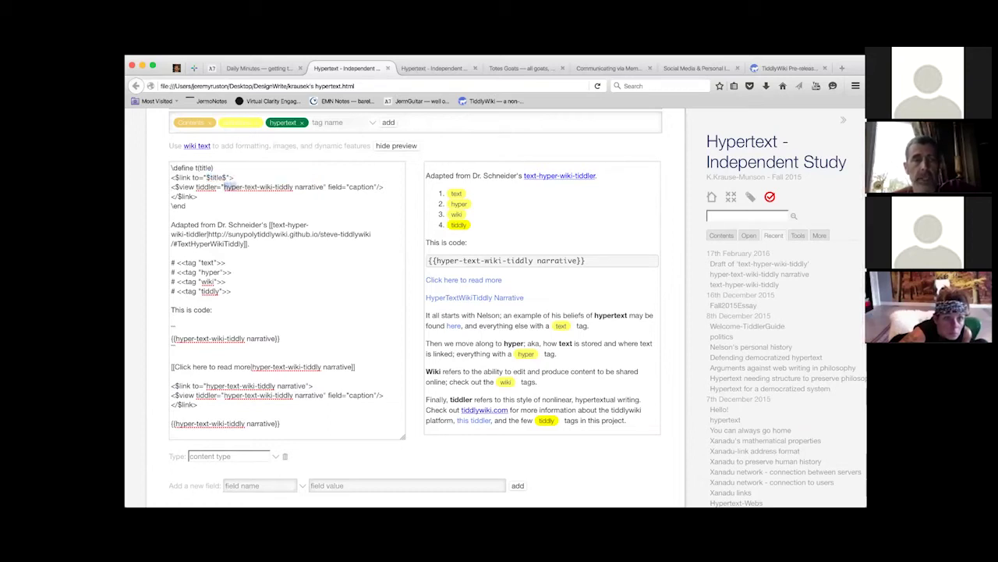
drag(234, 188, 324, 187)
key(ctrl+c)
text($title)
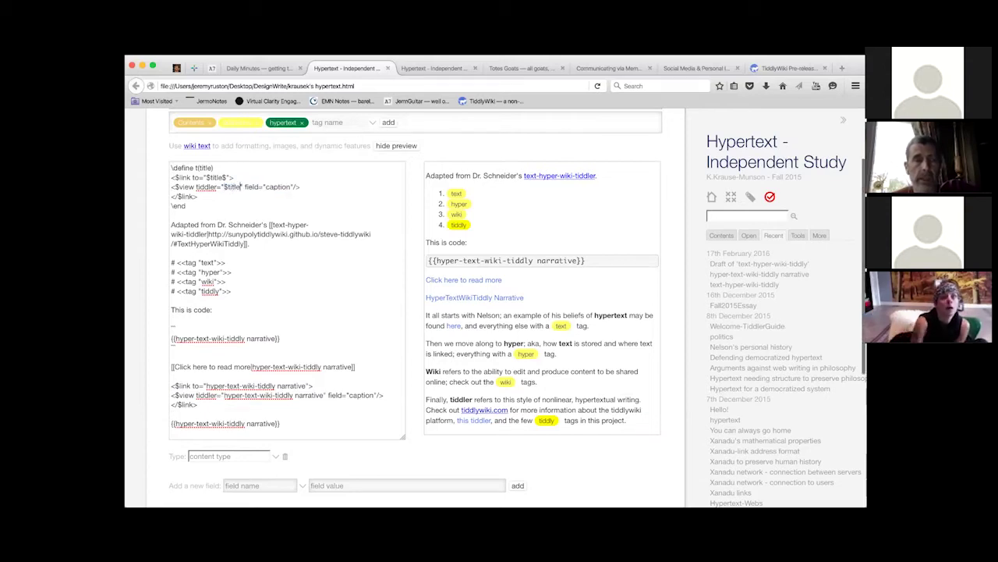
text($)
drag(198, 196, 171, 177)
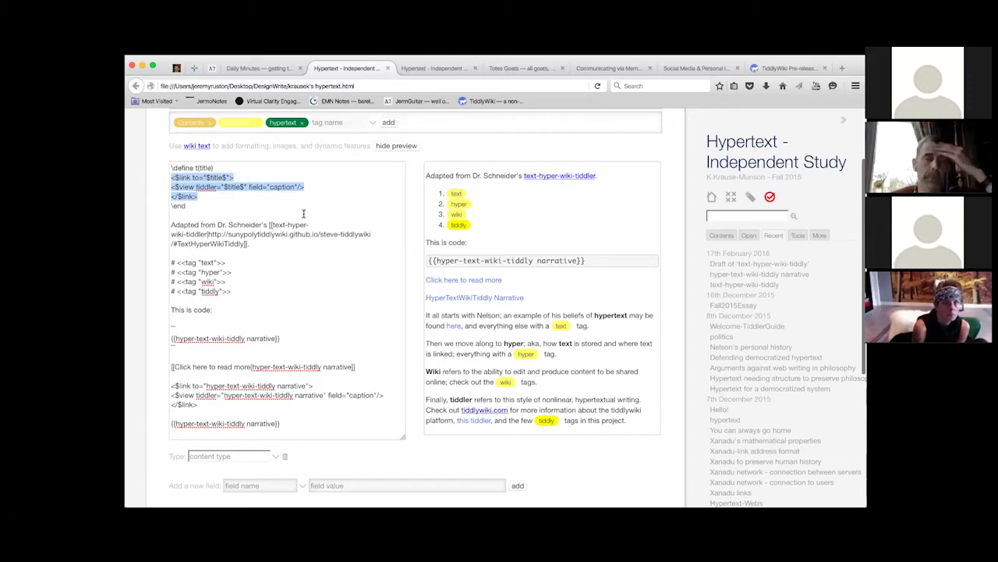
Add the macro call <<t "hyper-text-wiki-tiddly narrative">> on its own line between the $link block and the final transclusion.
click(230, 413)
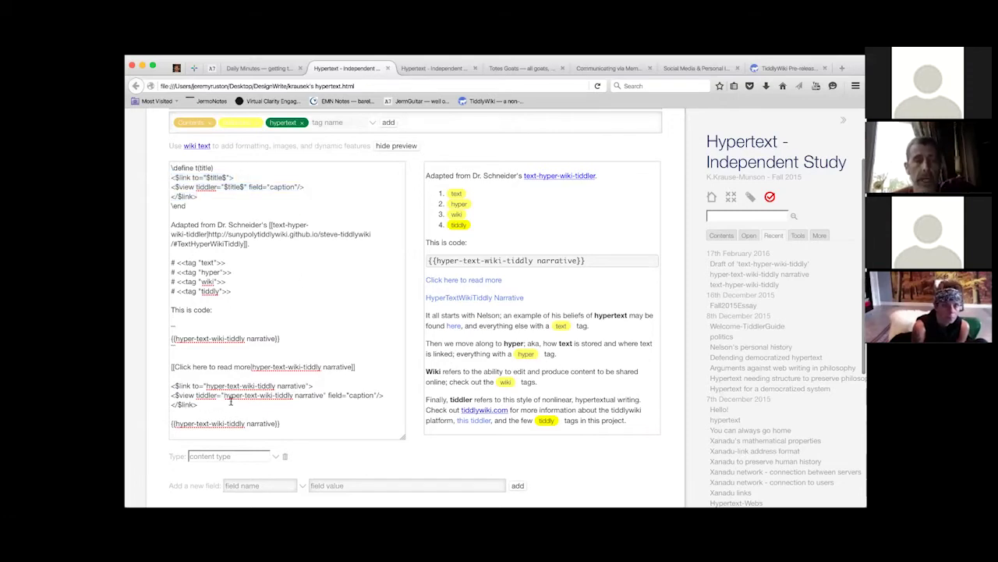
key(Return)
key(Return)
key(Up)
text(<<t)
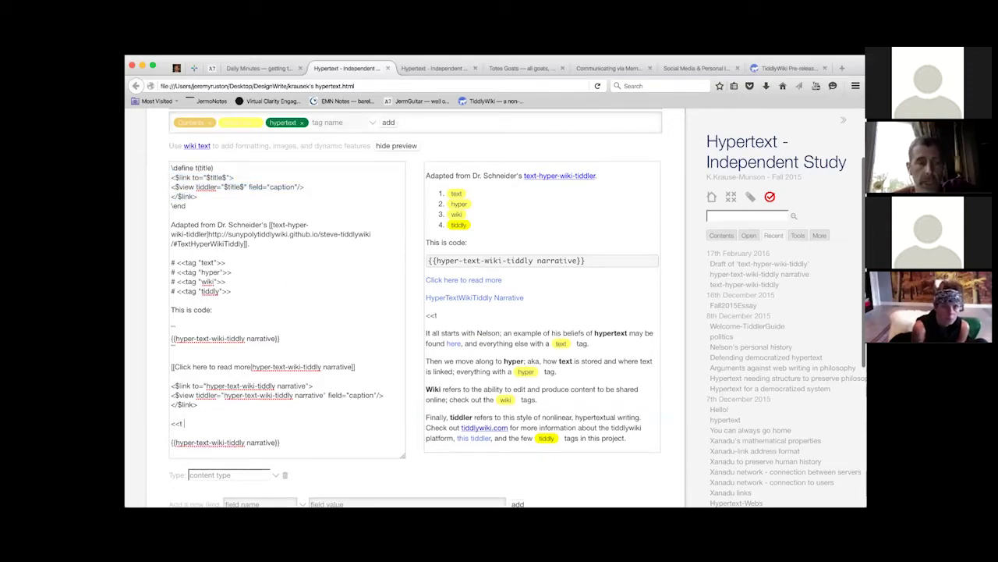
text( ")
drag(205, 386, 306, 385)
click(221, 421)
key(ctrl+v)
key(ctrl+z)
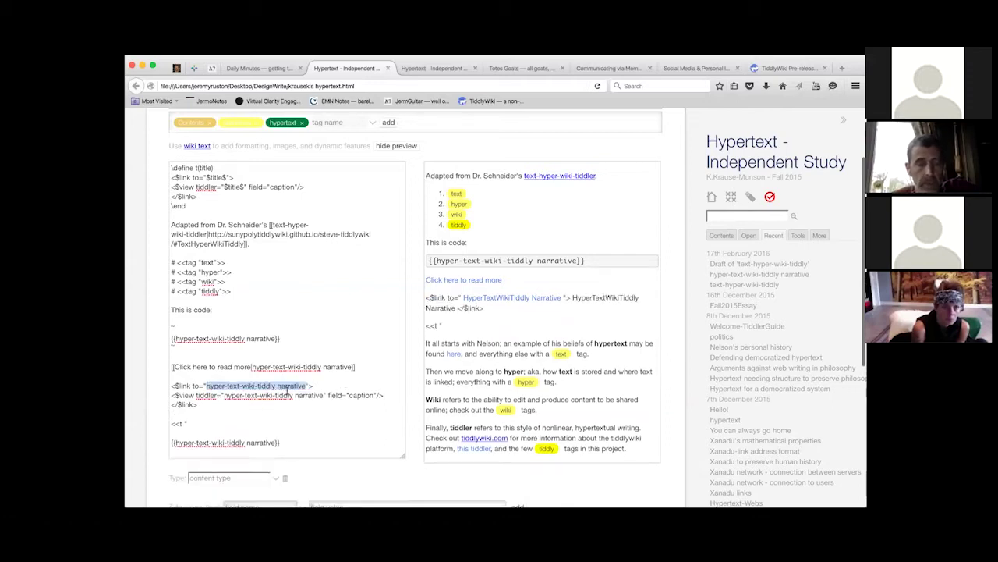
click(206, 423)
text(hyper-text-wiki-tiddly narrative")
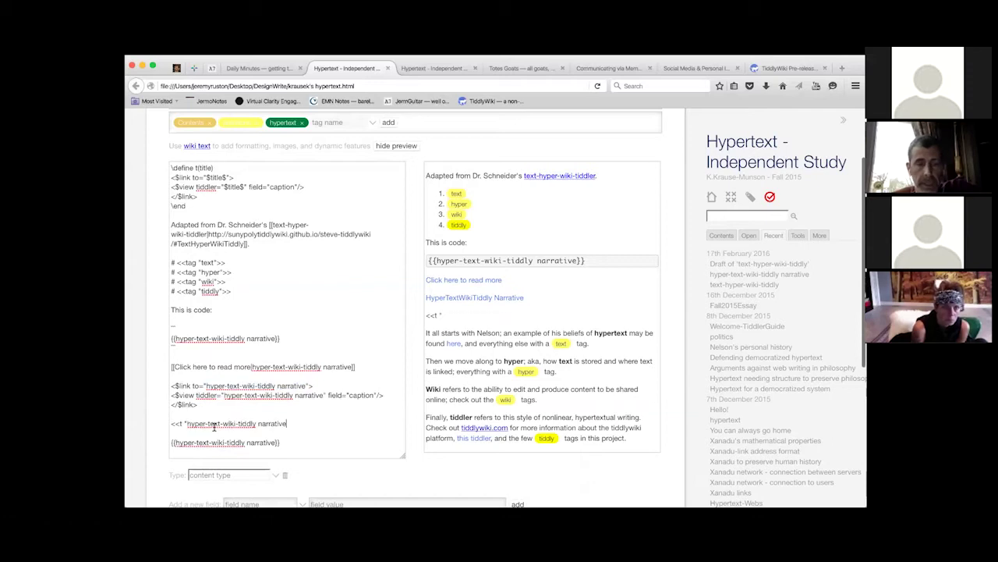
text(>>)
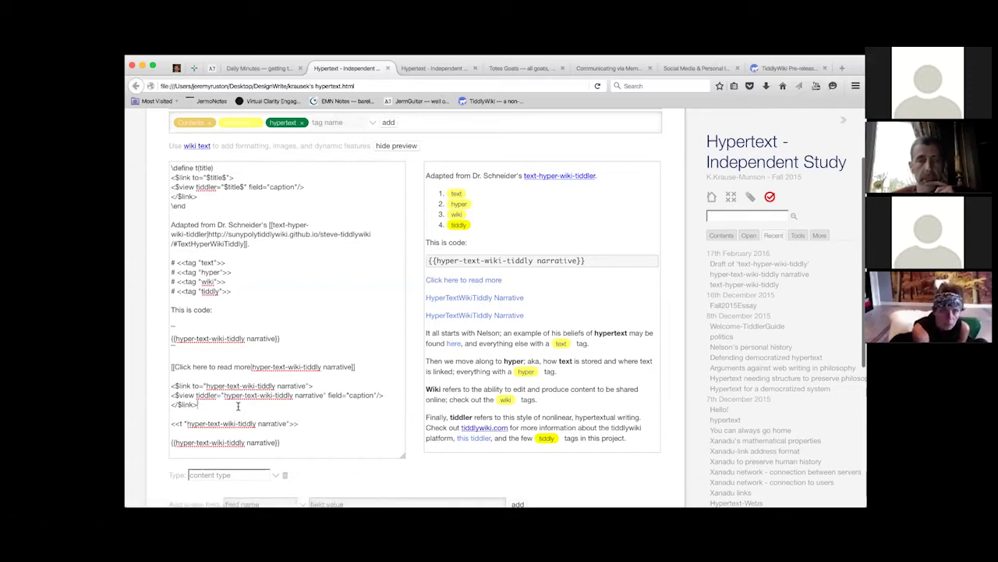
Highlight the written-out $link block and the t macro's body to compare them with the rendered links.
drag(239, 407, 161, 385)
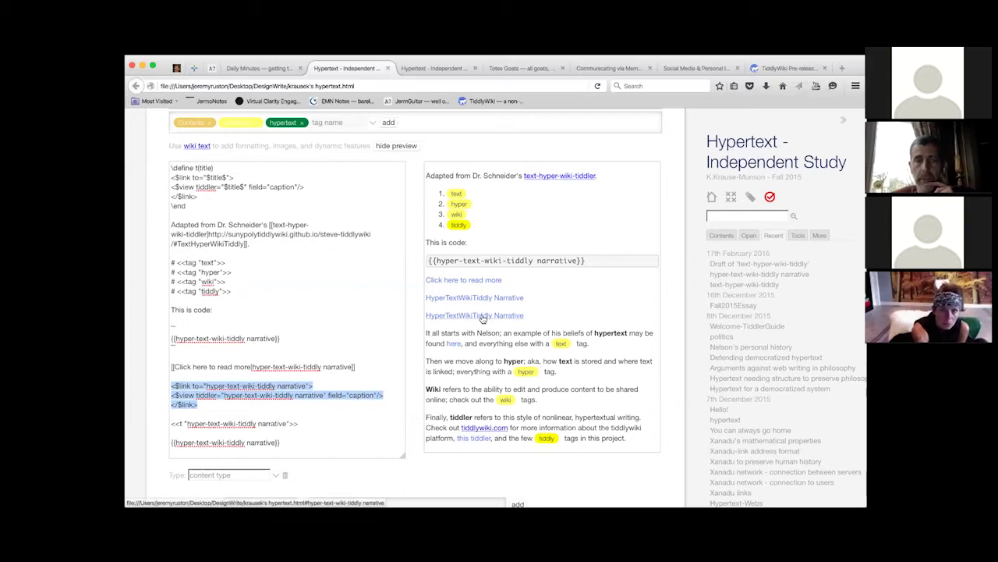
click(212, 195)
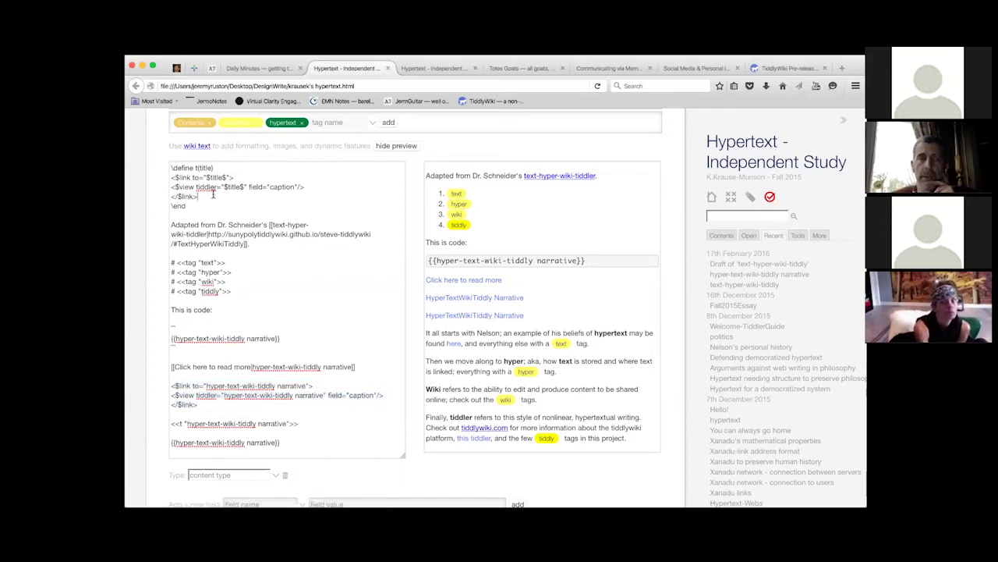
drag(212, 200, 135, 176)
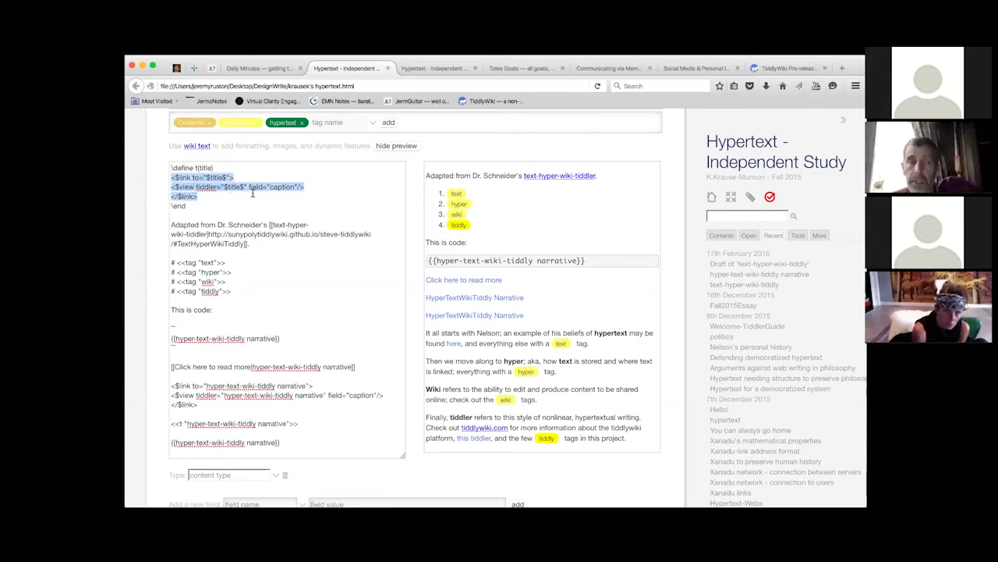
Try adding <$transclude tiddler="$title$"> as the first line of the t macro's body, above the $link widget.
key(Up)
key(End)
key(Return)
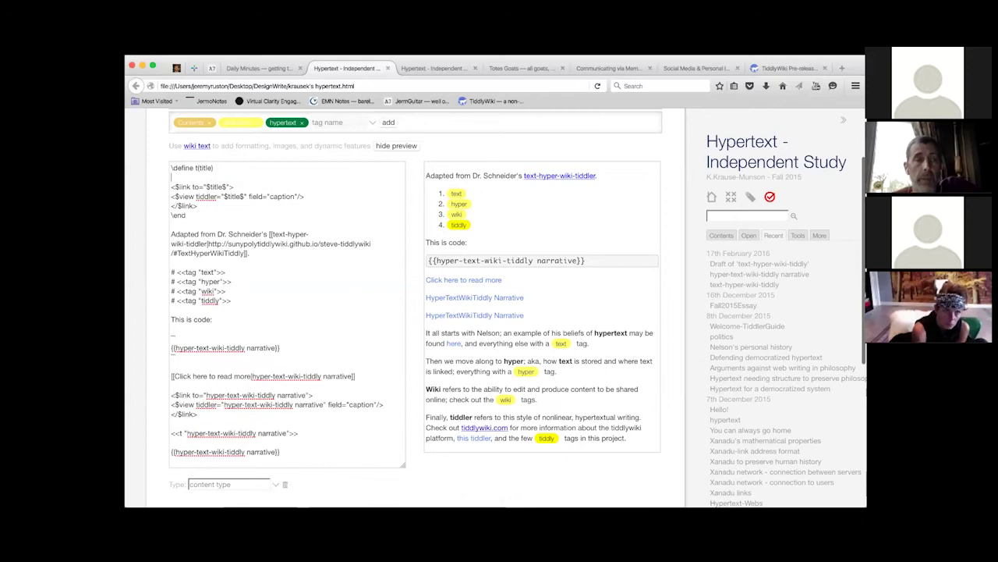
text(<$ra)
key(BackSpace)
key(BackSpace)
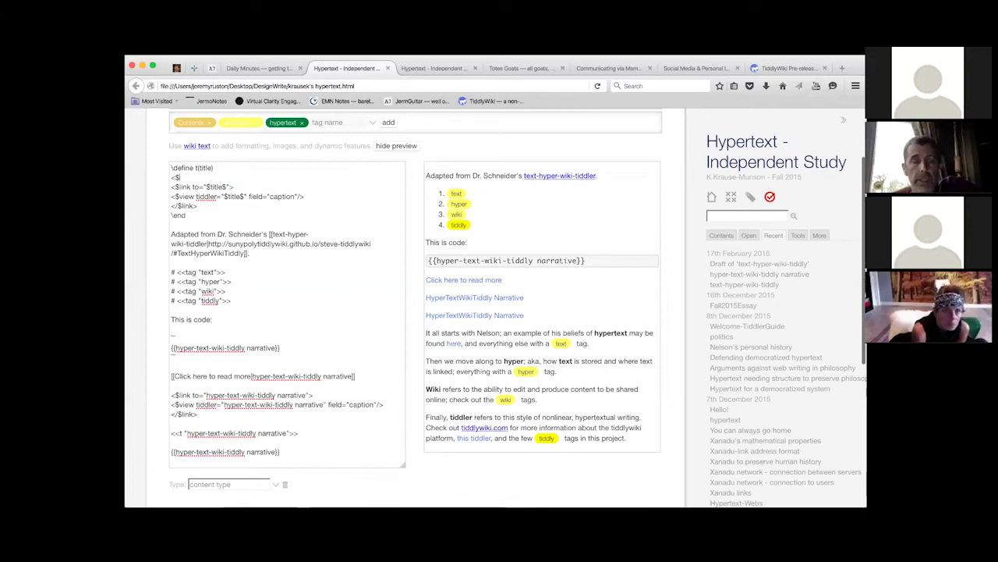
text(transclude tiddl)
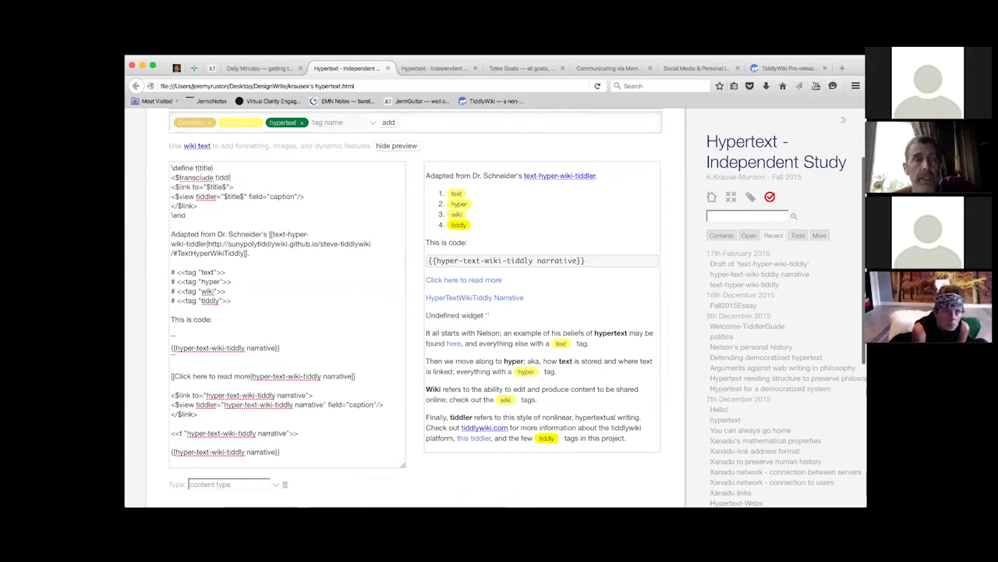
text(er=")
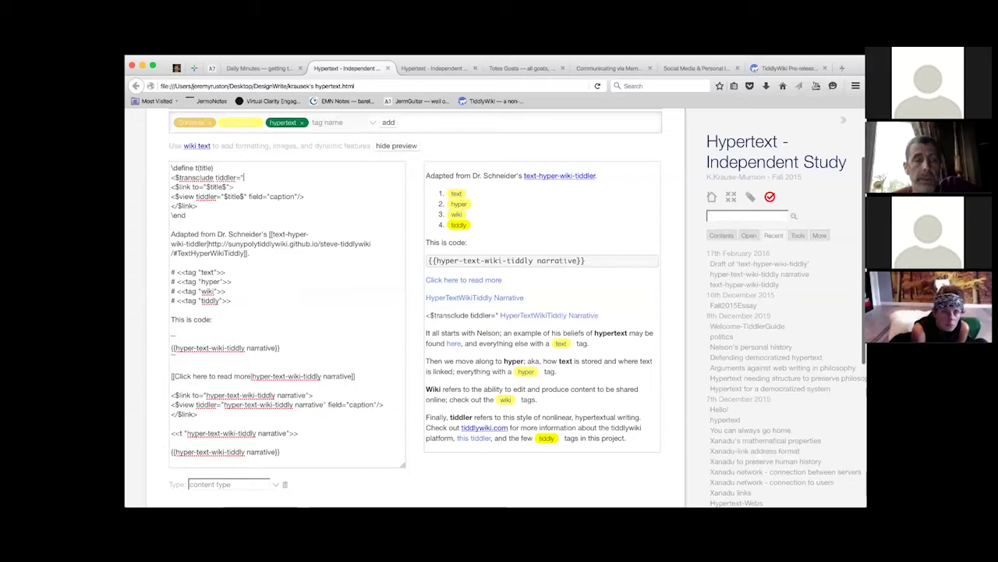
text($title$">)
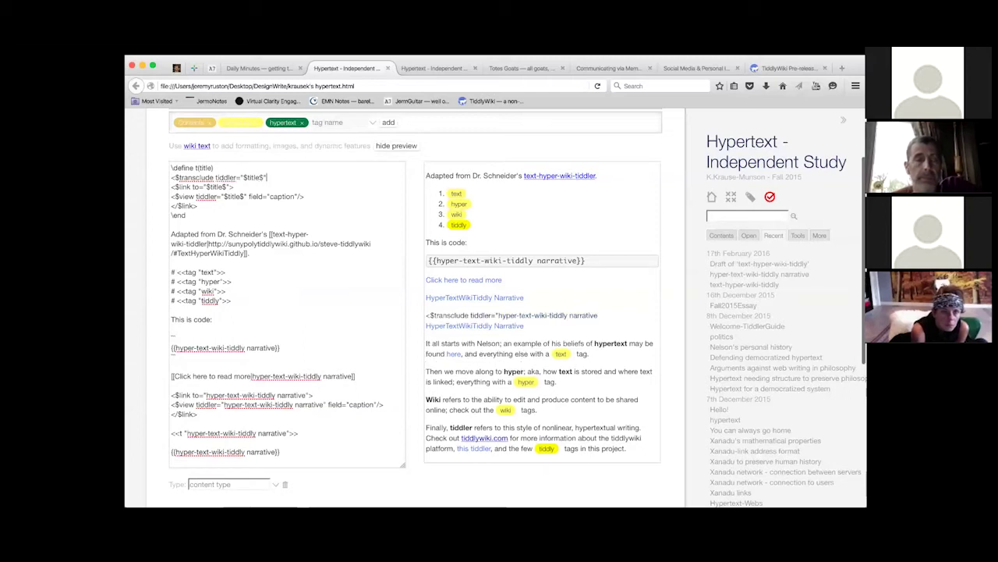
Try closing the macro's outer wrapper with </$tiddler> above \end and examine the preview.
key(Down)
key(Down)
key(Down)
key(Return)
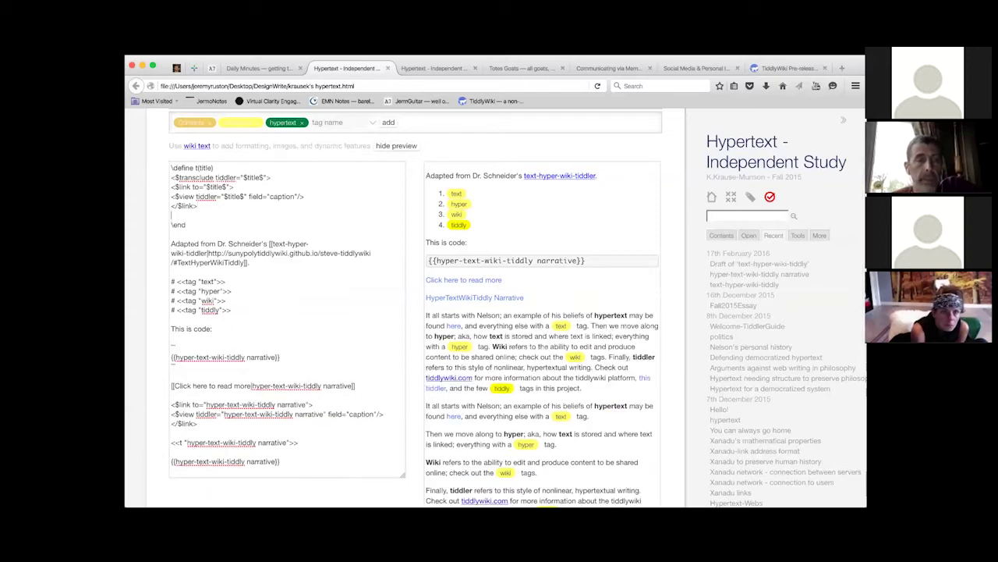
text(</$tiddler>>)
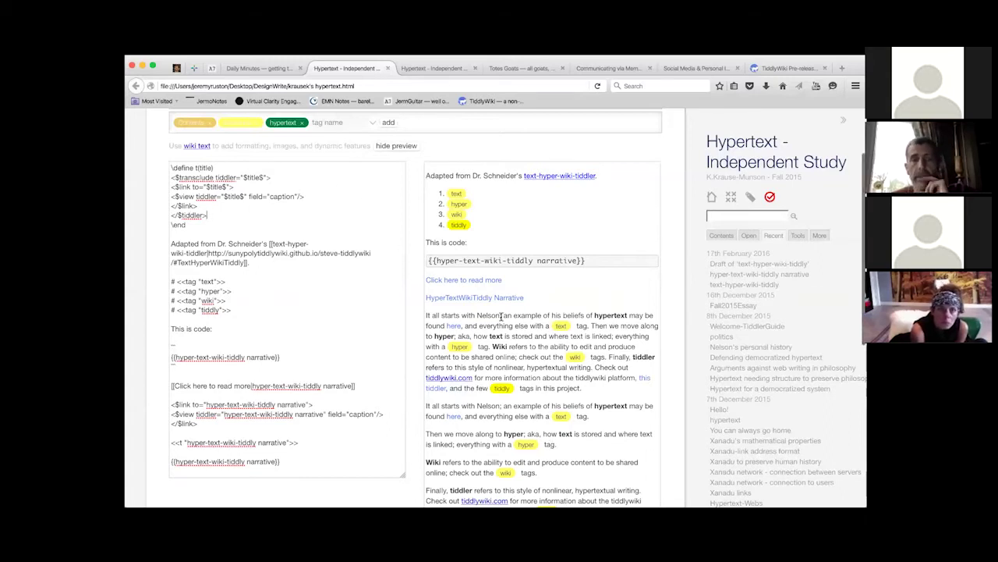
scroll(501, 317, down, 2)
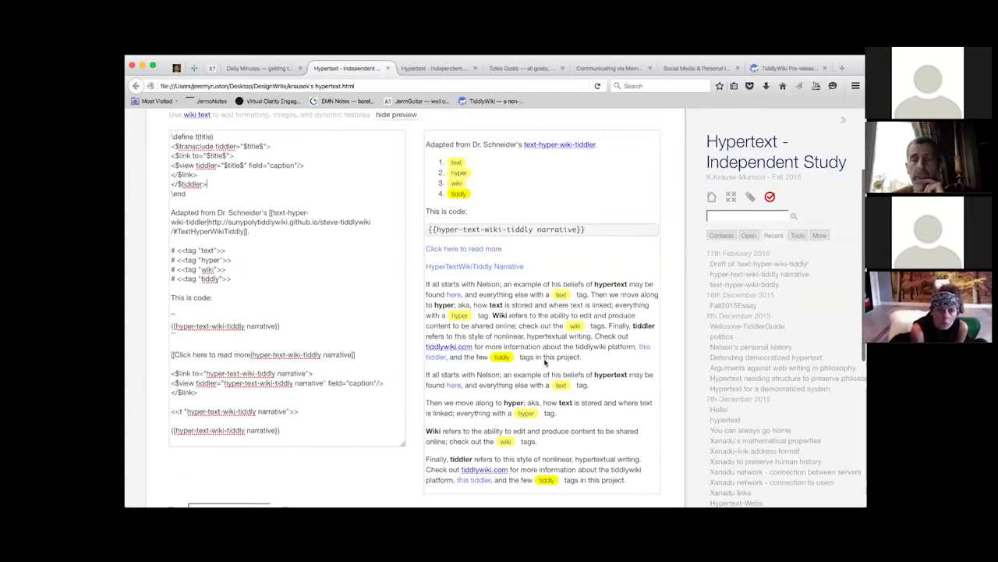
Remove the </$tiddler> line and the $transclude line from the t macro's body.
click(332, 186)
key(super+shift+Left)
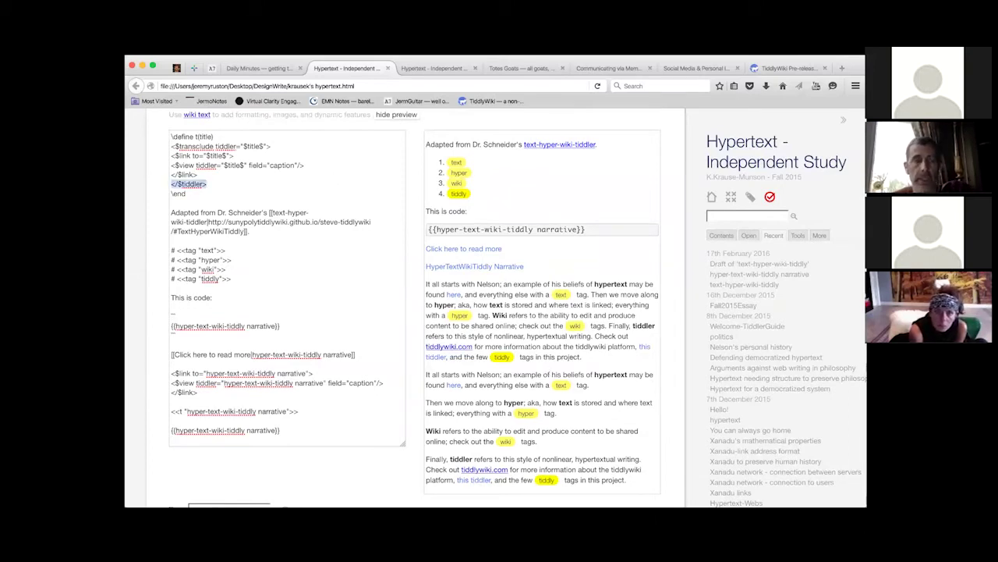
key(BackSpace)
key(BackSpace)
key(super+shift+Right)
key(BackSpace)
key(BackSpace)
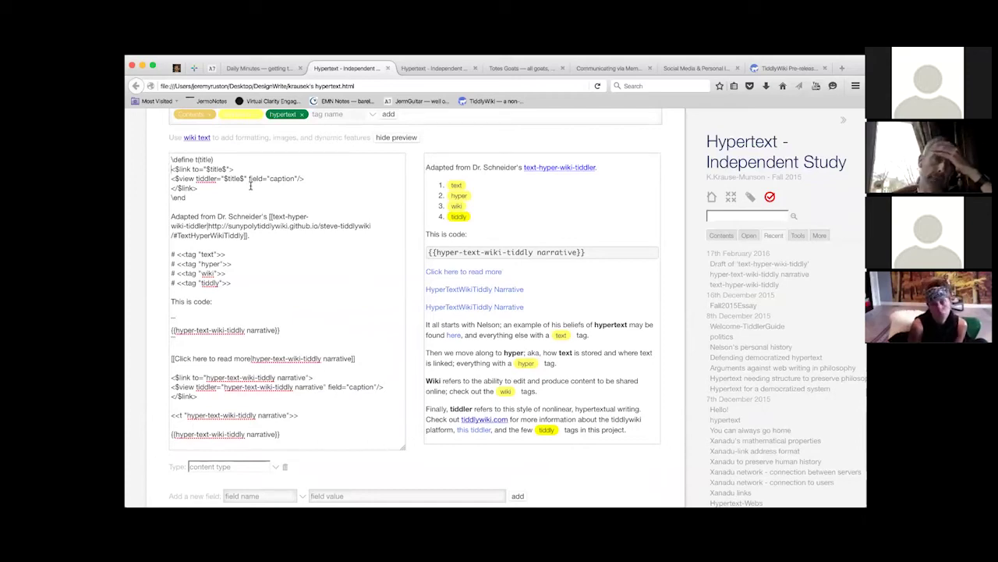
Highlight the \define t(title) line and the <<t>> macro call to review how they relate.
drag(216, 160, 166, 156)
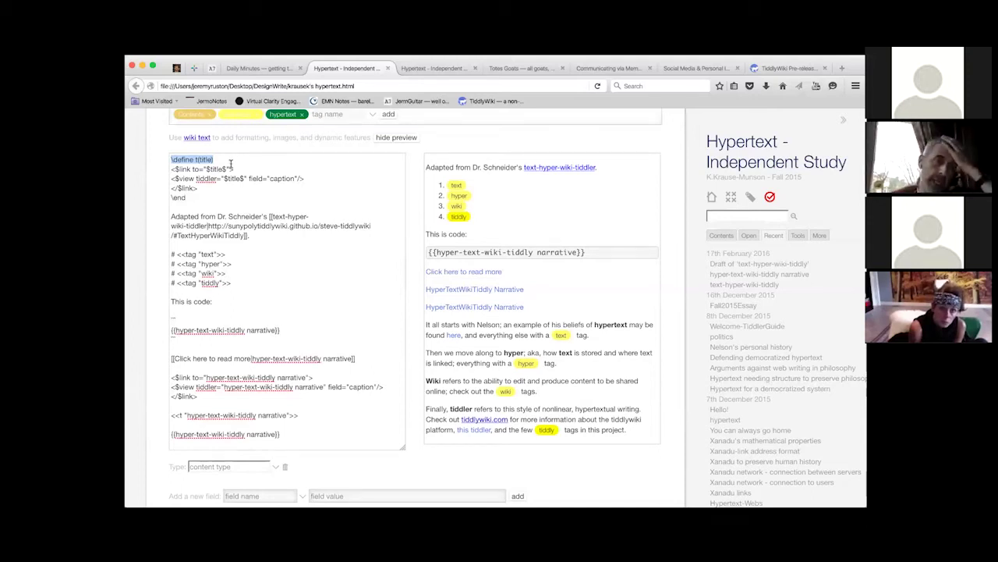
drag(309, 417, 164, 419)
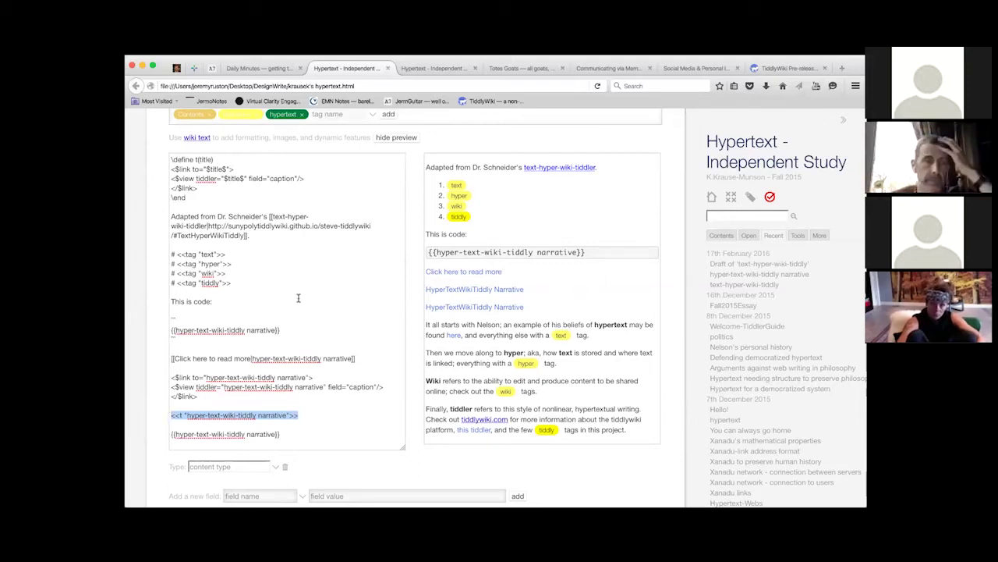
click(239, 253)
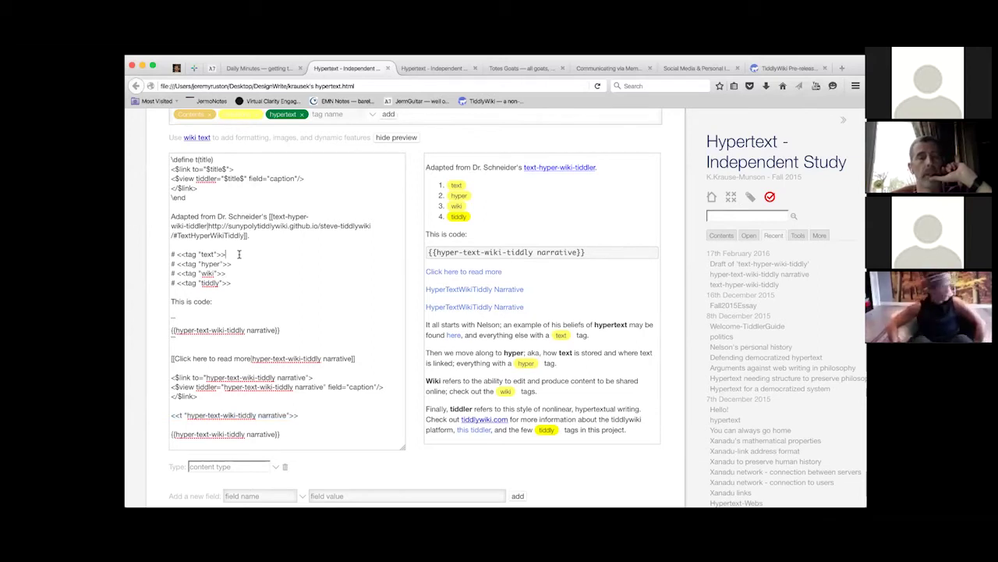
Save the text-hyper-wiki-tiddly draft and open its external text-hyper-wiki-tiddler link.
scroll(268, 271, up, 1)
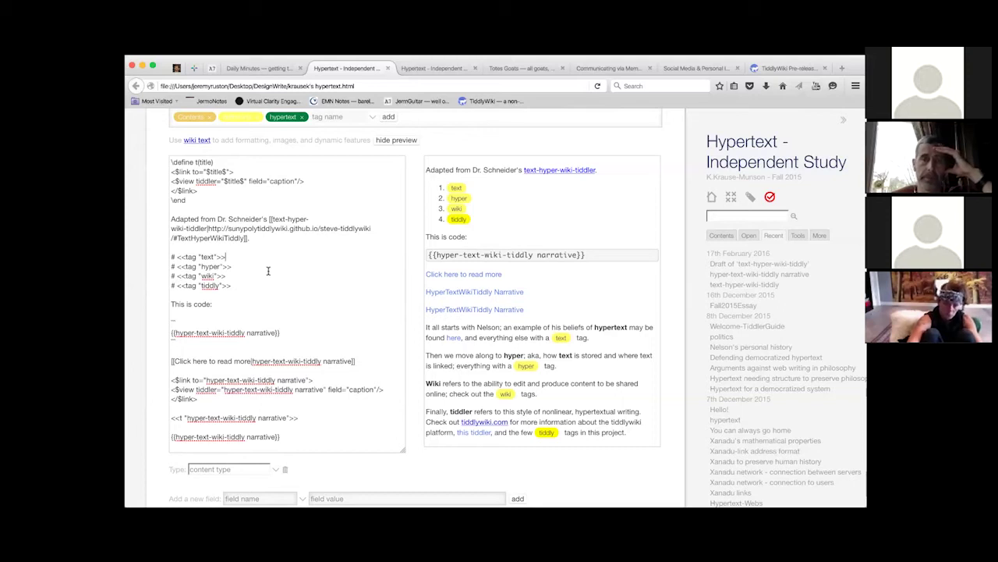
scroll(267, 271, up, 1)
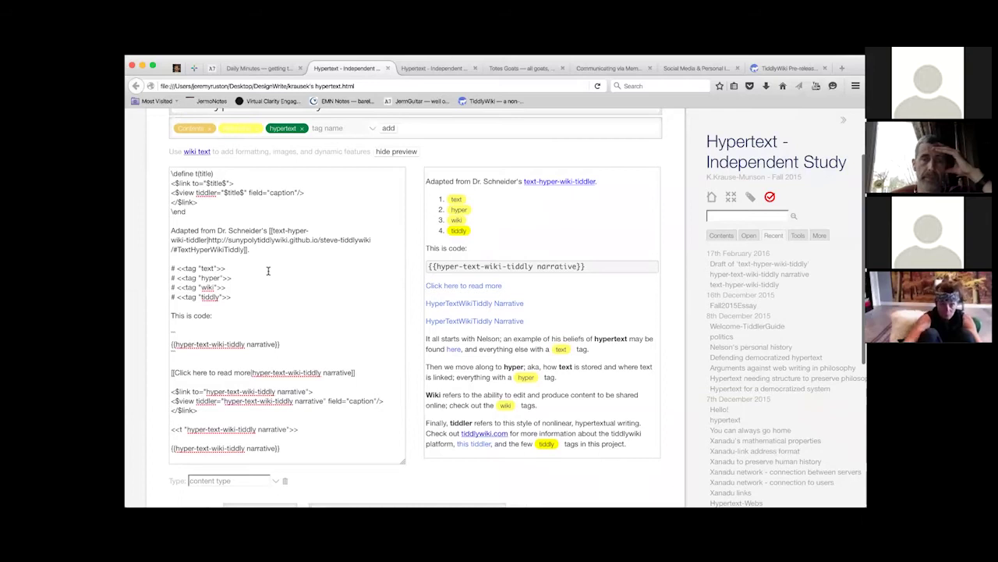
scroll(267, 270, up, 1)
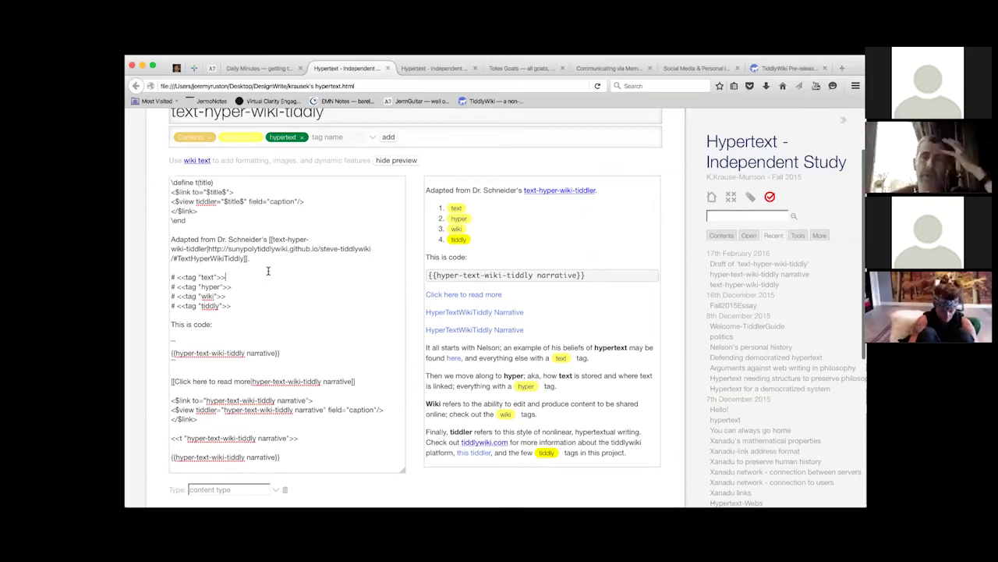
scroll(268, 270, up, 1)
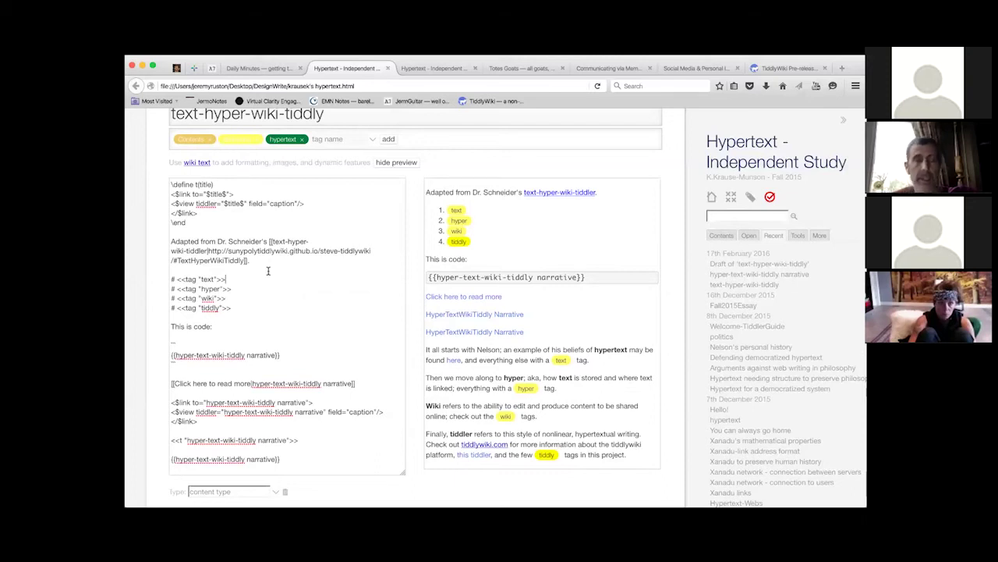
scroll(268, 270, up, 3)
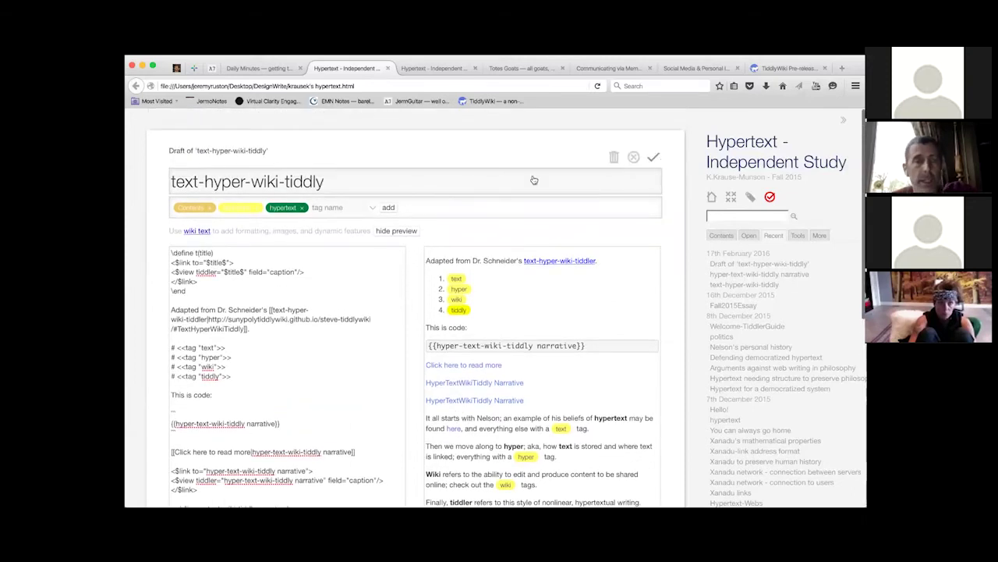
key(ctrl+Return)
click(312, 206)
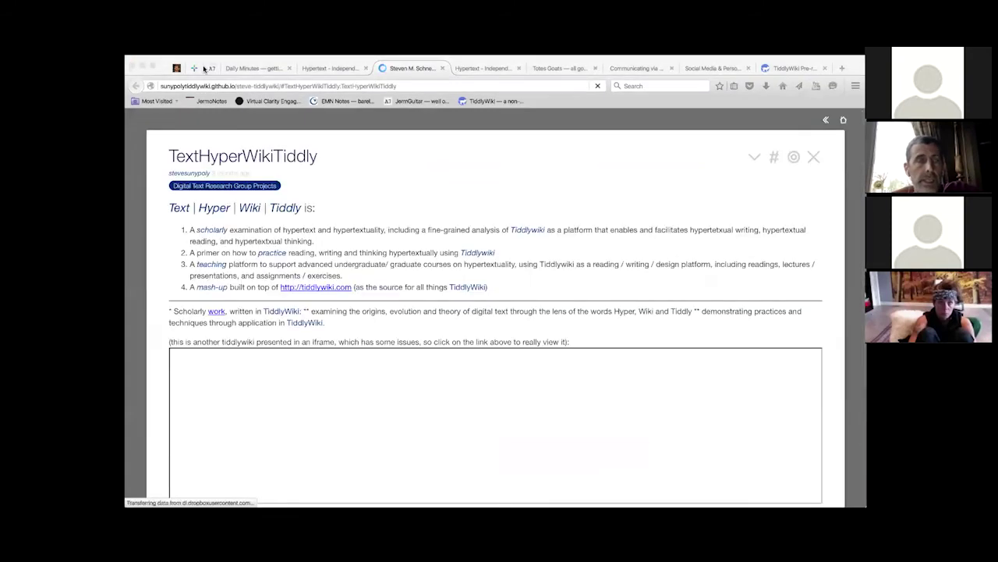
Load bit.do/designwrite in a new browser tab and open the 15Feb-WhatToDoWeek05 tiddler from the NewAtDesignWrite list.
key(super+t)
text(bit.do/designwrite)
key(Return)
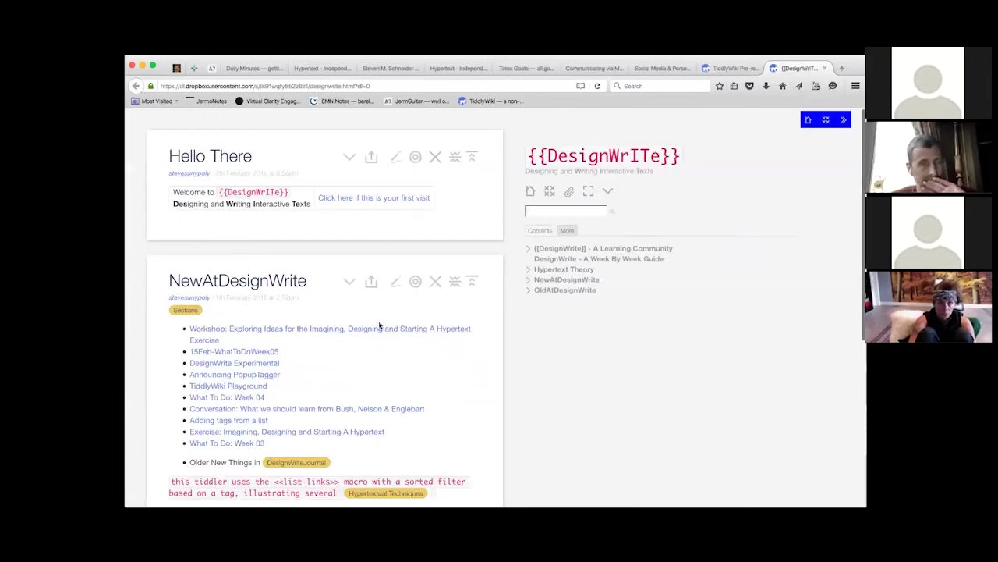
scroll(381, 326, down, 2)
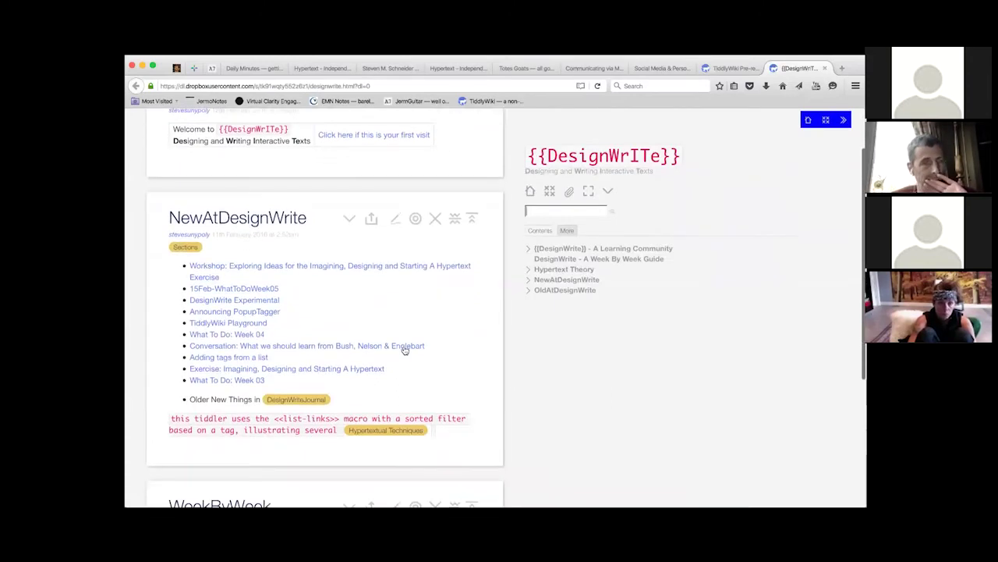
click(266, 288)
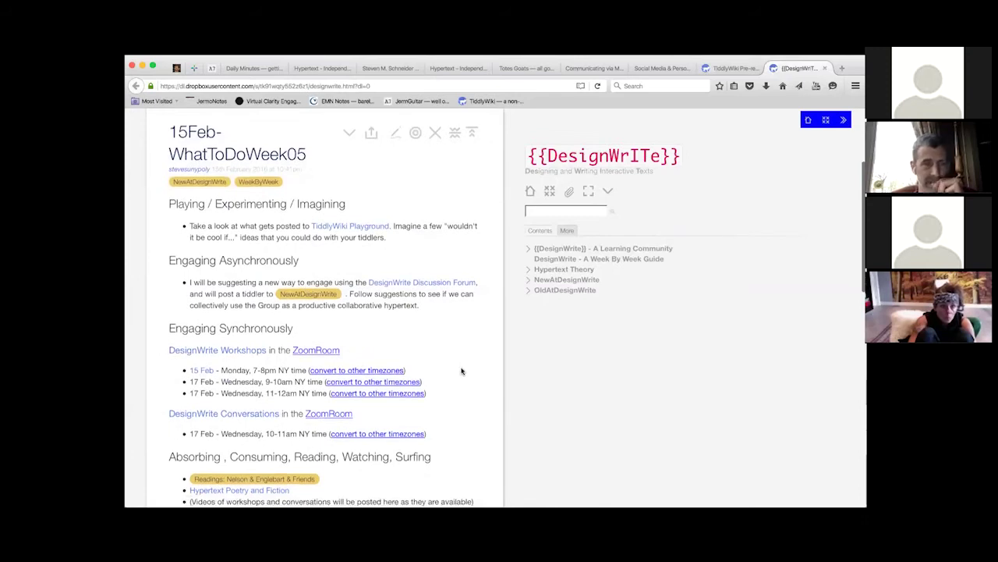
Open the HansenWriting reference through the Hypertext Poetry and Fiction tiddler and follow its Online link.
scroll(461, 370, down, 3)
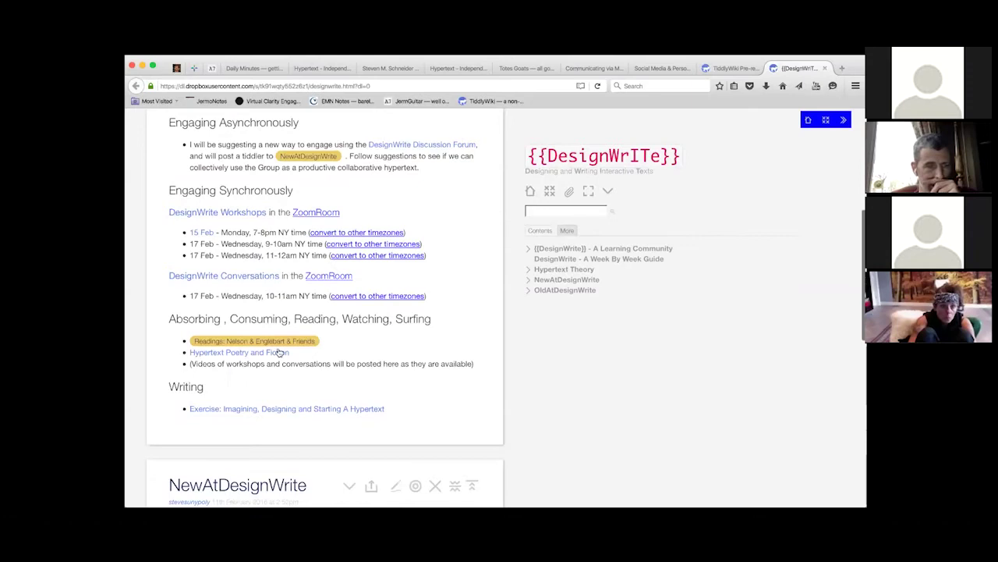
click(278, 353)
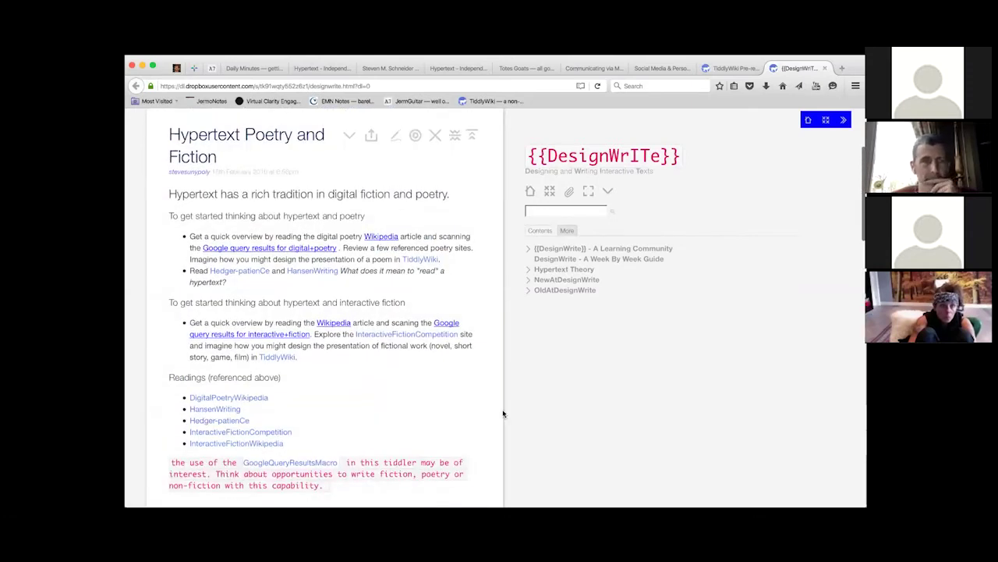
scroll(503, 413, down, 1)
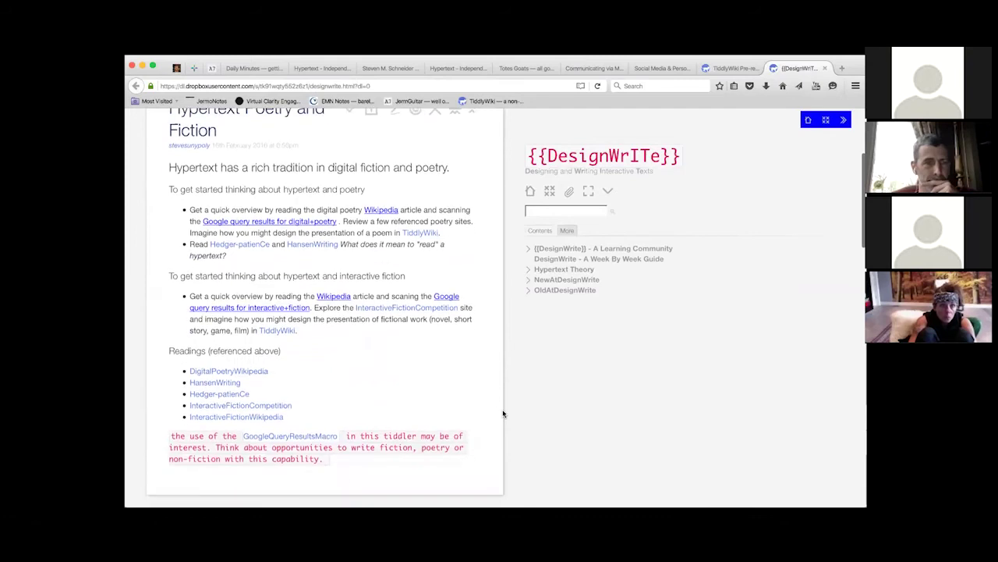
click(215, 382)
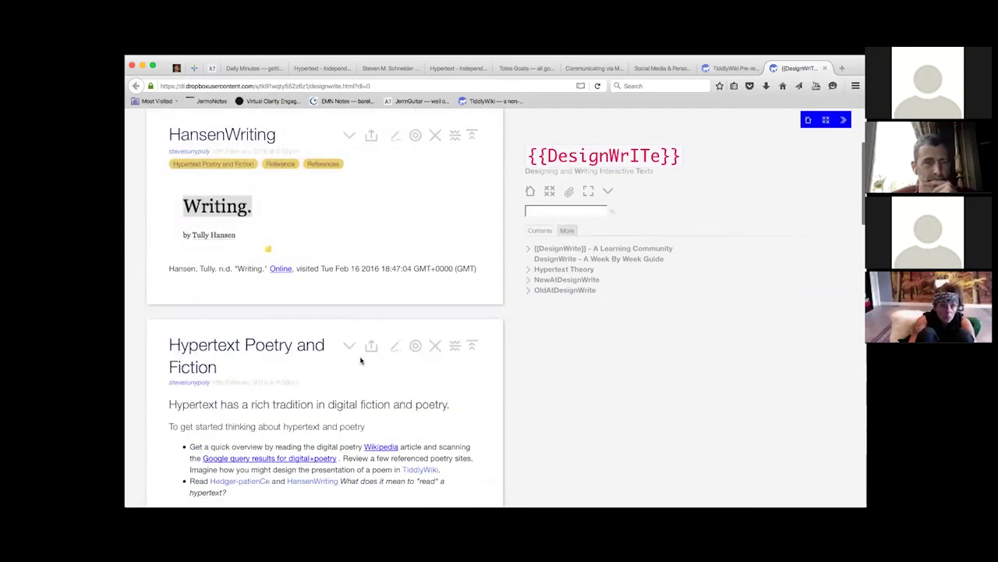
click(279, 268)
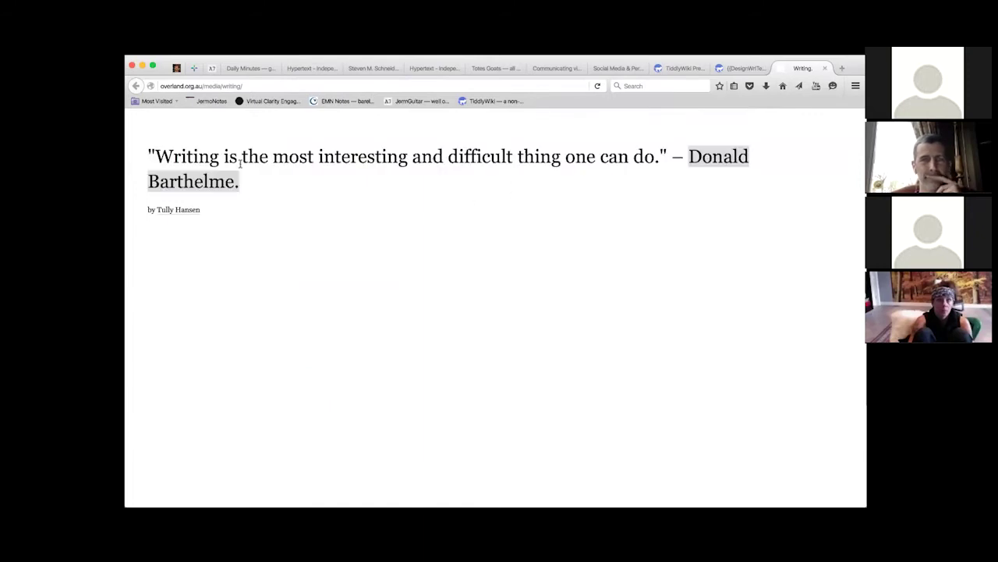
Expand the Donald Barthelme attribution and its new lines to reach the epigram definition and "I haven't actually read any Donald Barthelme.".
click(216, 183)
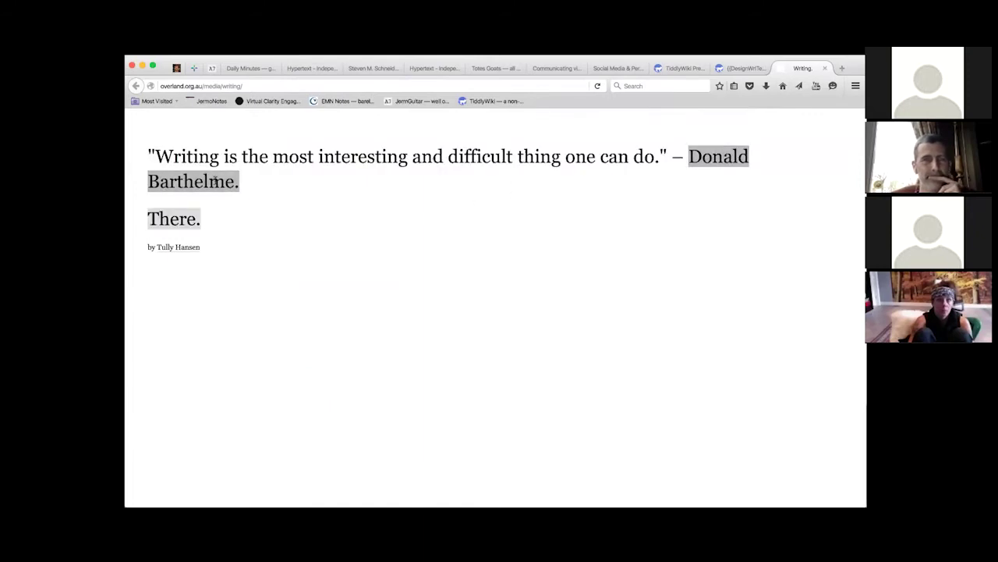
click(184, 220)
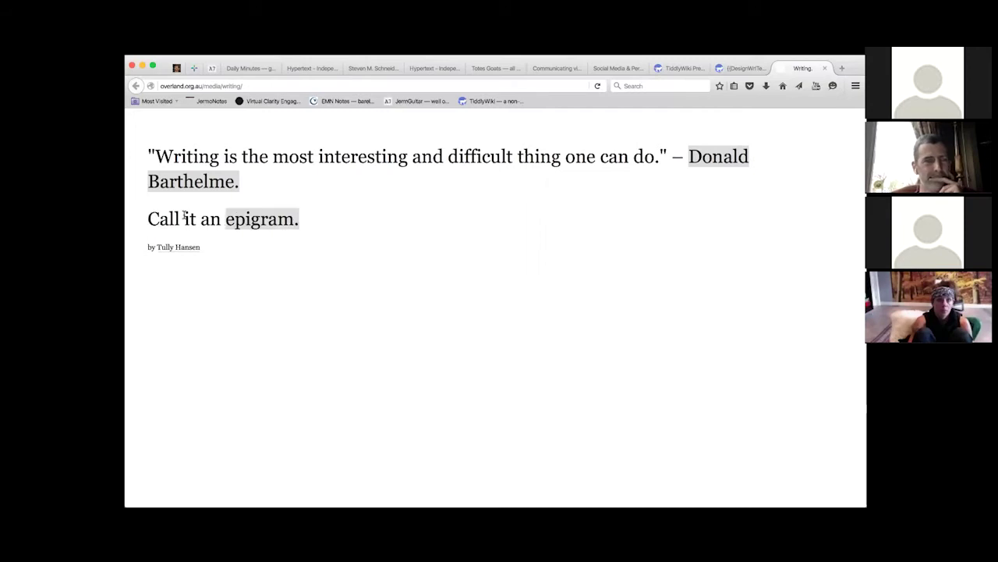
click(265, 222)
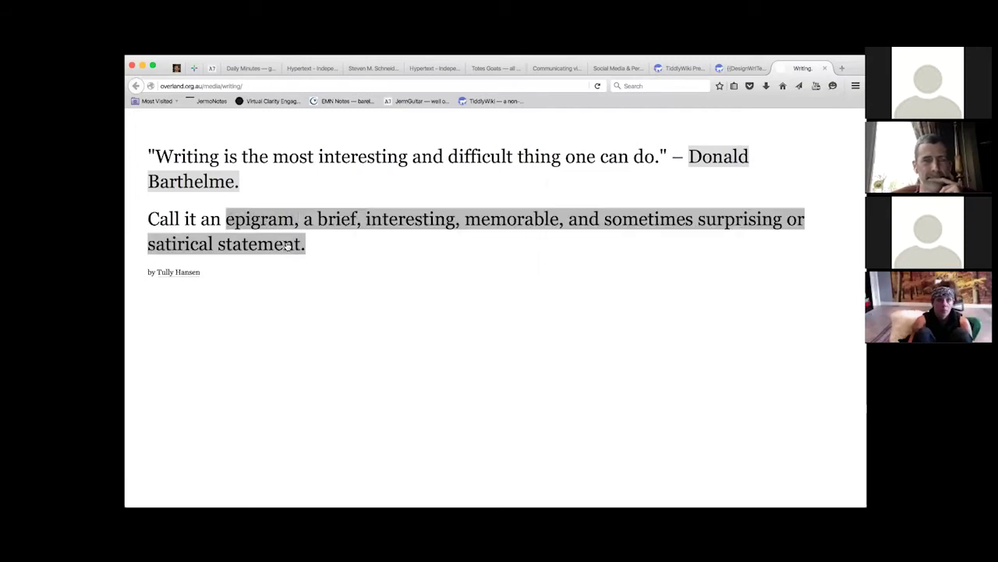
click(212, 180)
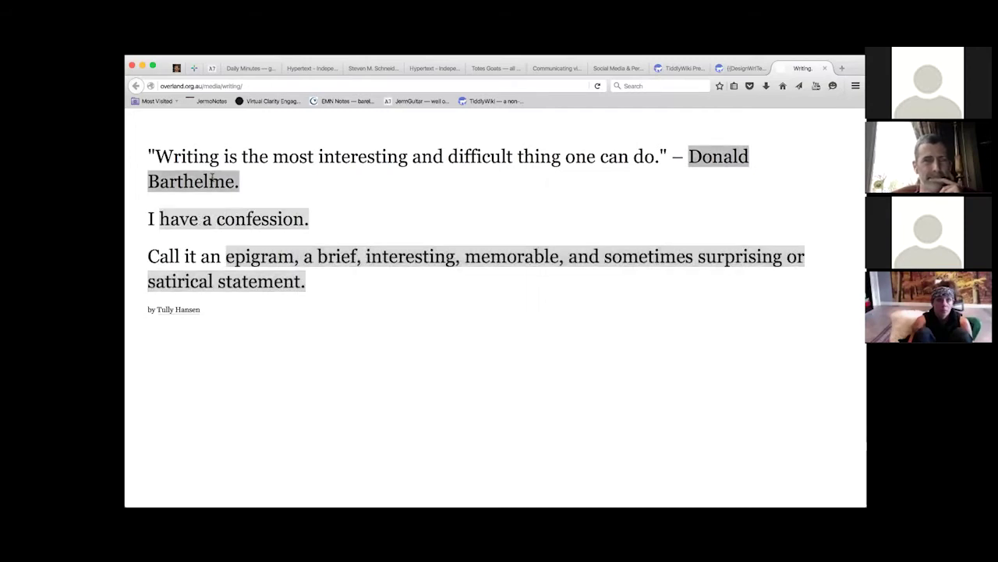
click(246, 220)
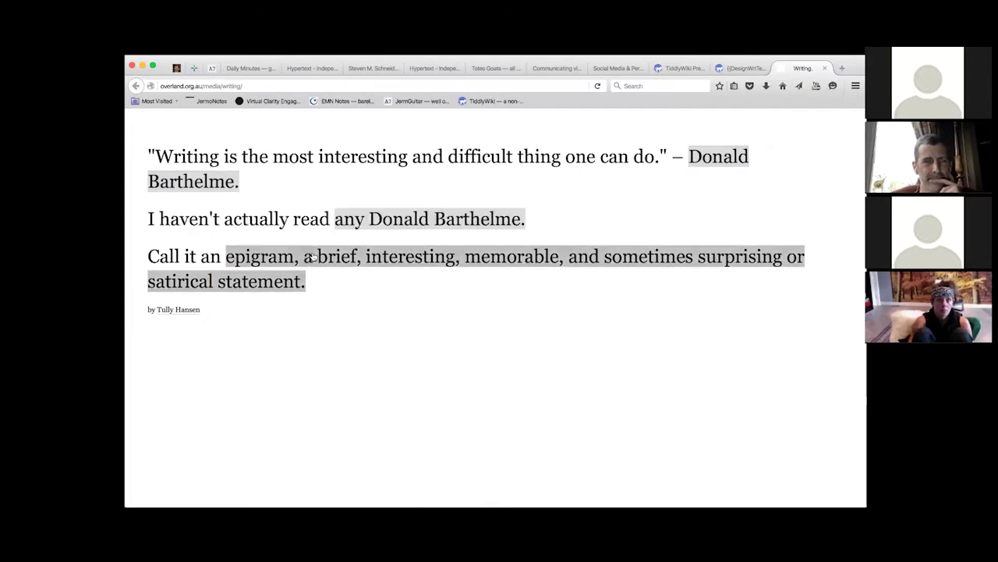
Cycle the highlighted epigram phrase in the "Call it an" line through its alternatives until it reads "opening gambit.".
click(342, 256)
click(377, 284)
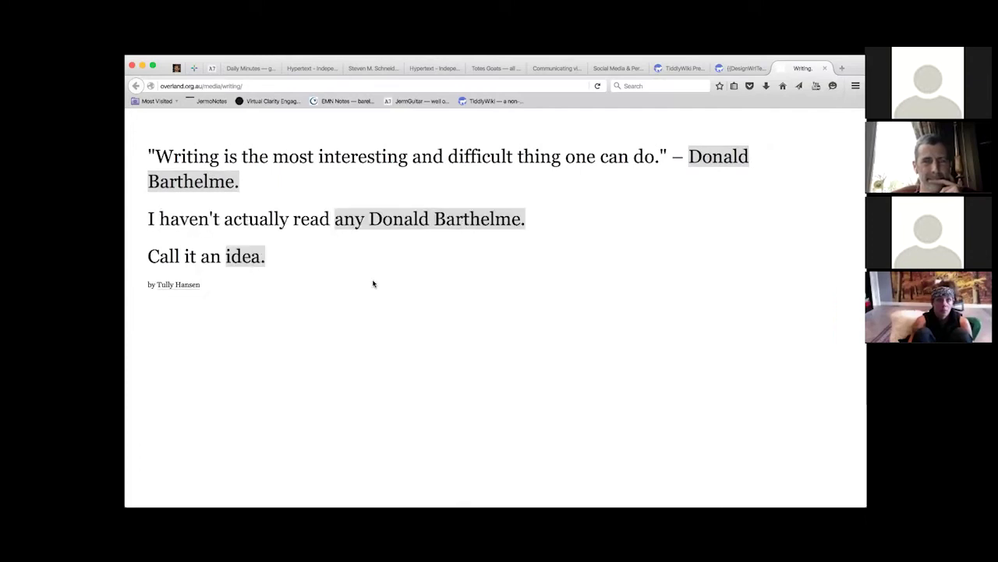
click(252, 258)
click(311, 259)
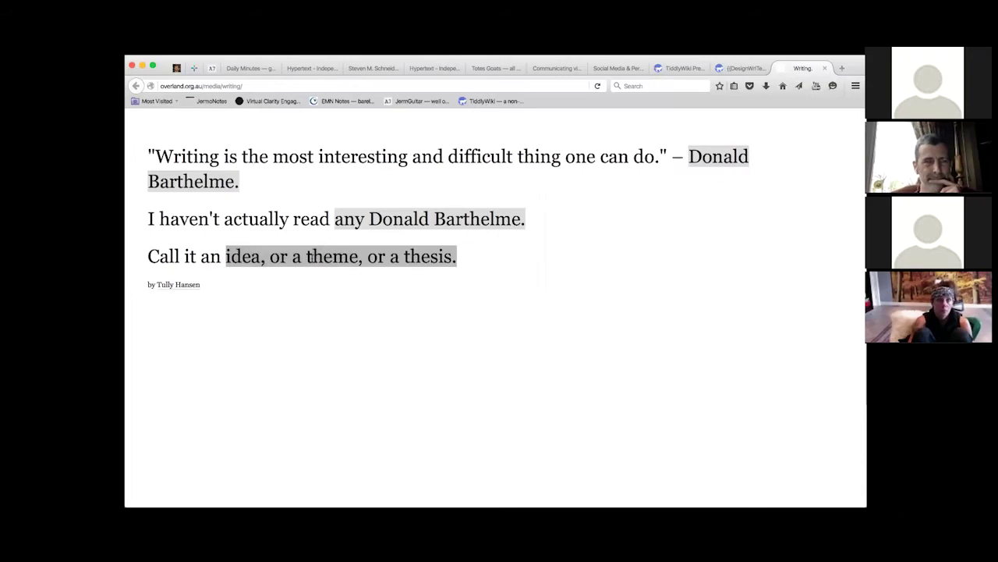
click(389, 260)
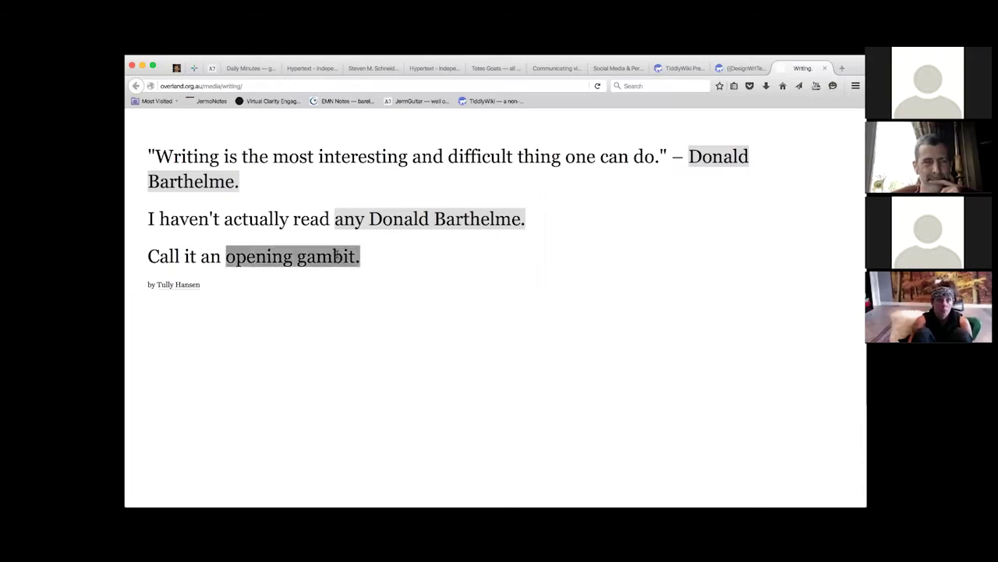
Expand "opening gambit" into the webpage and small-screen sentence, continuing to "have some bearing on the following work.".
click(341, 257)
click(479, 263)
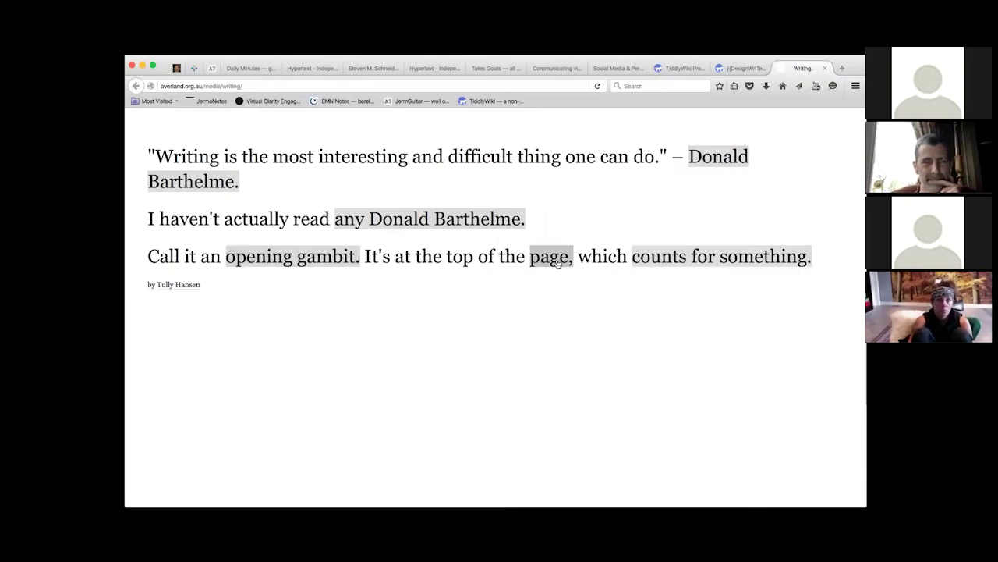
click(555, 259)
click(570, 261)
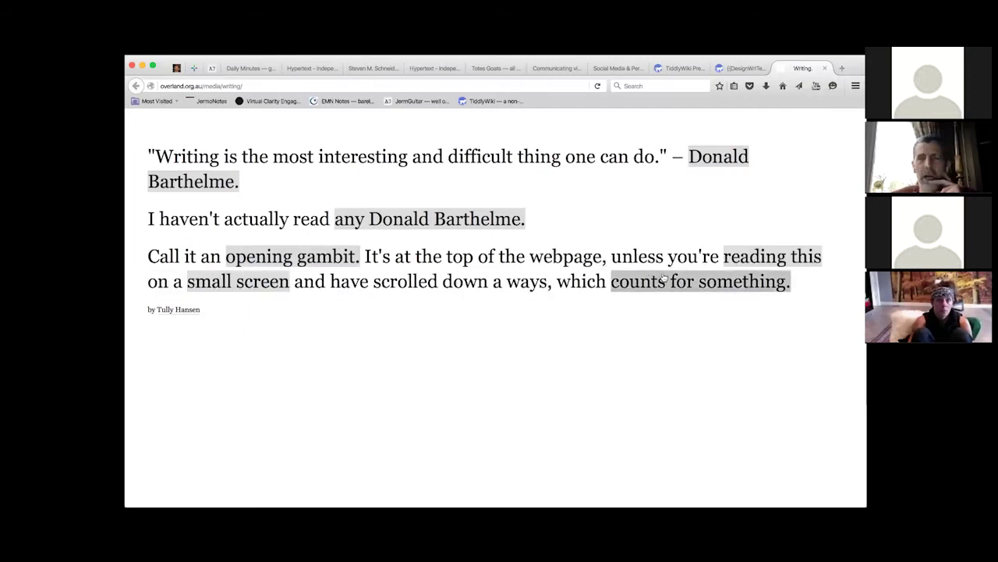
click(721, 282)
click(725, 261)
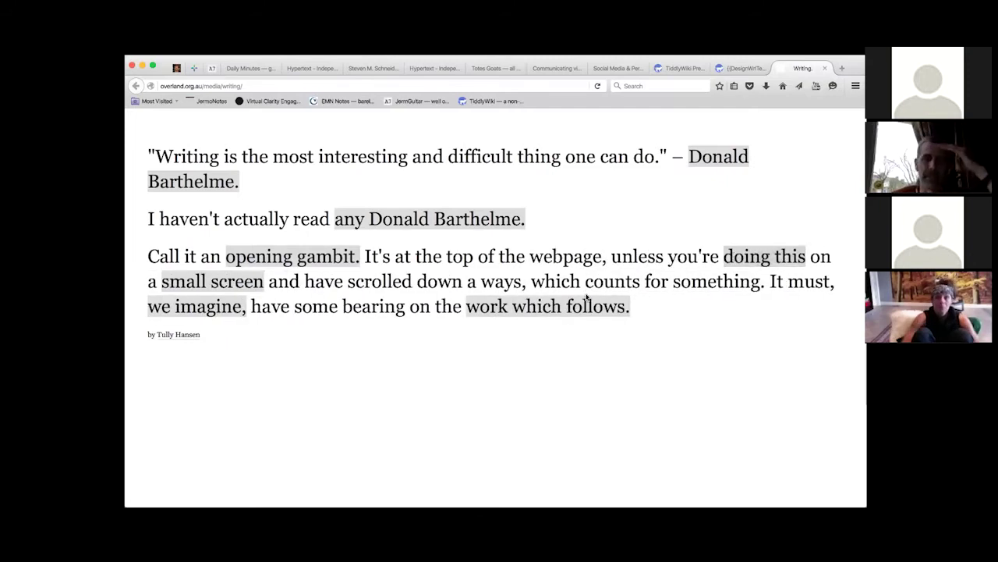
click(563, 308)
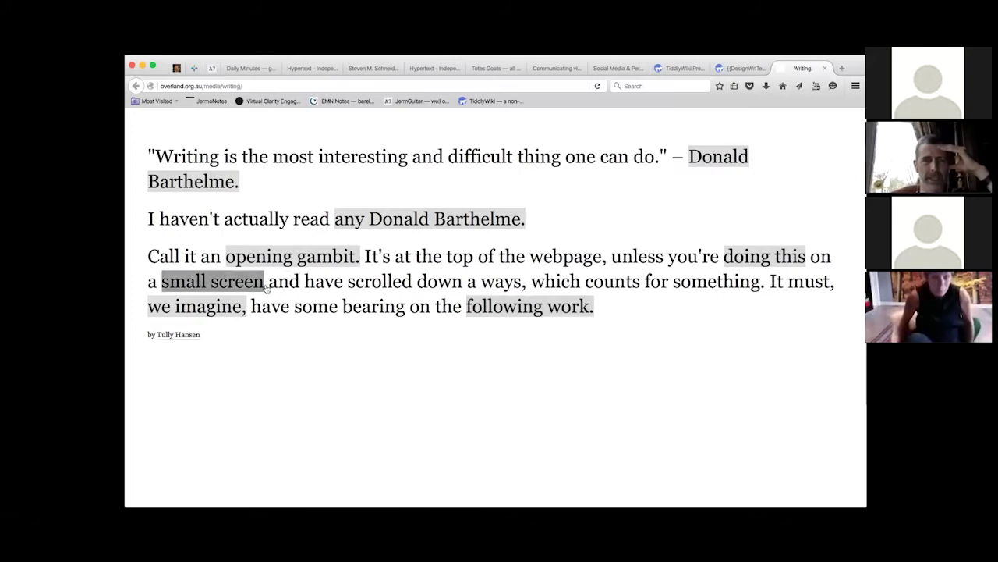
Expand "small screen" and "opening gambit", and change "doing this" to the "experiencing this" aside.
click(212, 282)
click(293, 257)
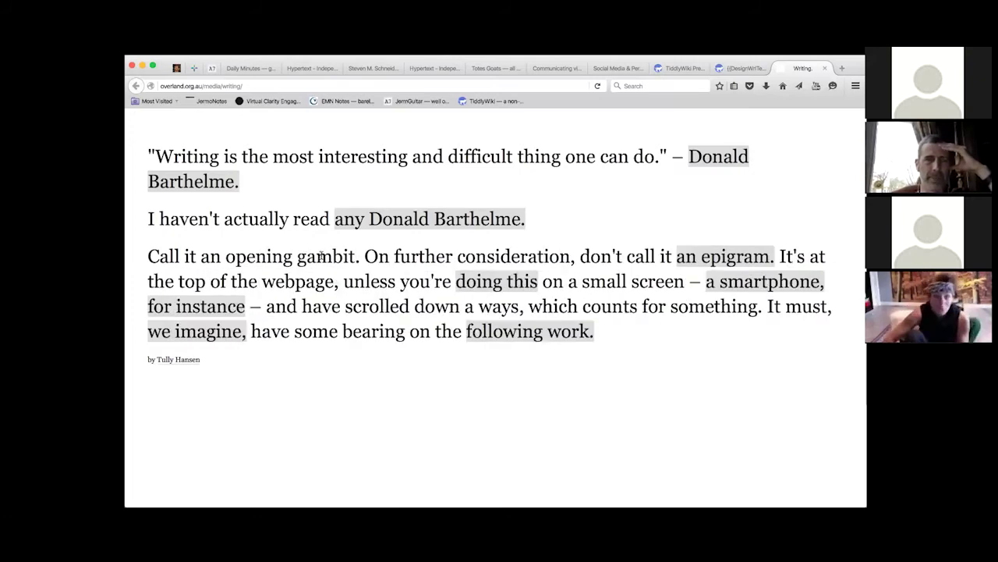
click(498, 279)
click(496, 279)
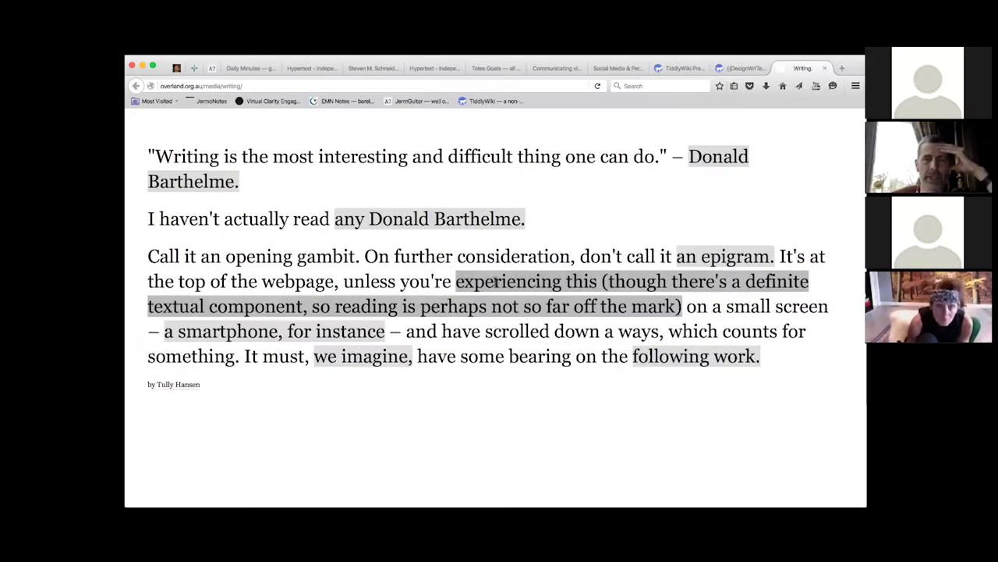
Cycle the "a smartphone, for instance" phrase through its device variants to "and who are we kidding? It's an iPhone".
click(355, 331)
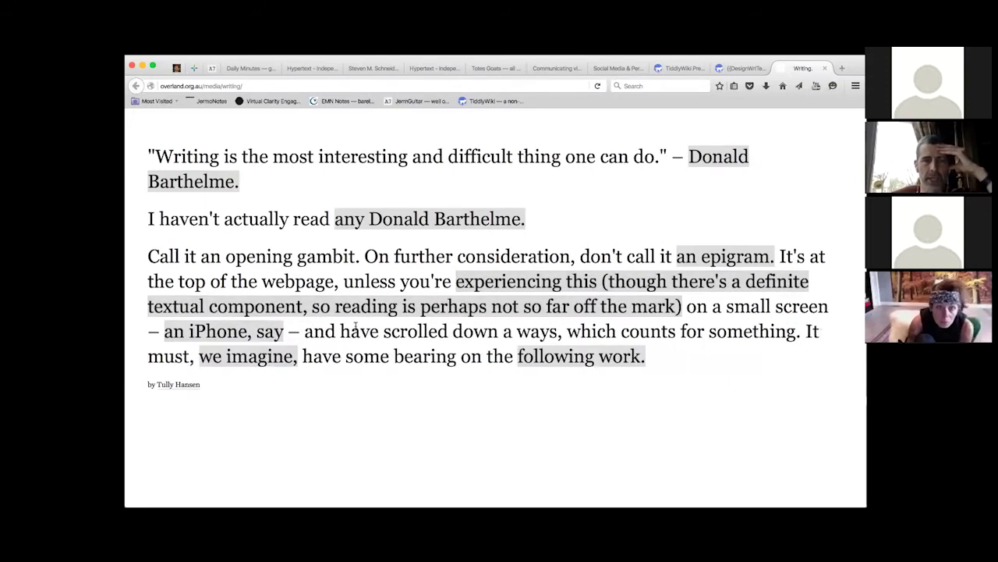
click(255, 332)
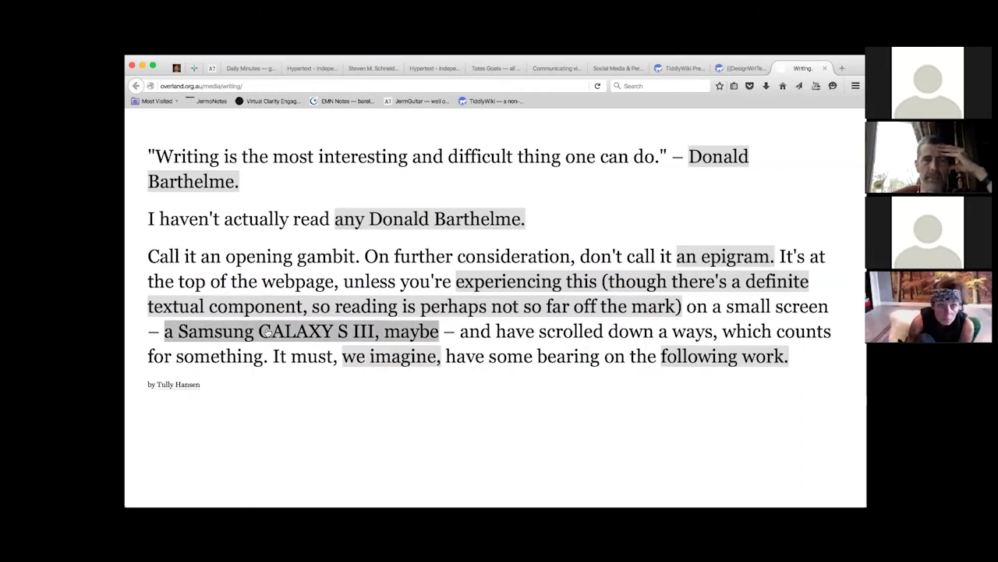
click(267, 333)
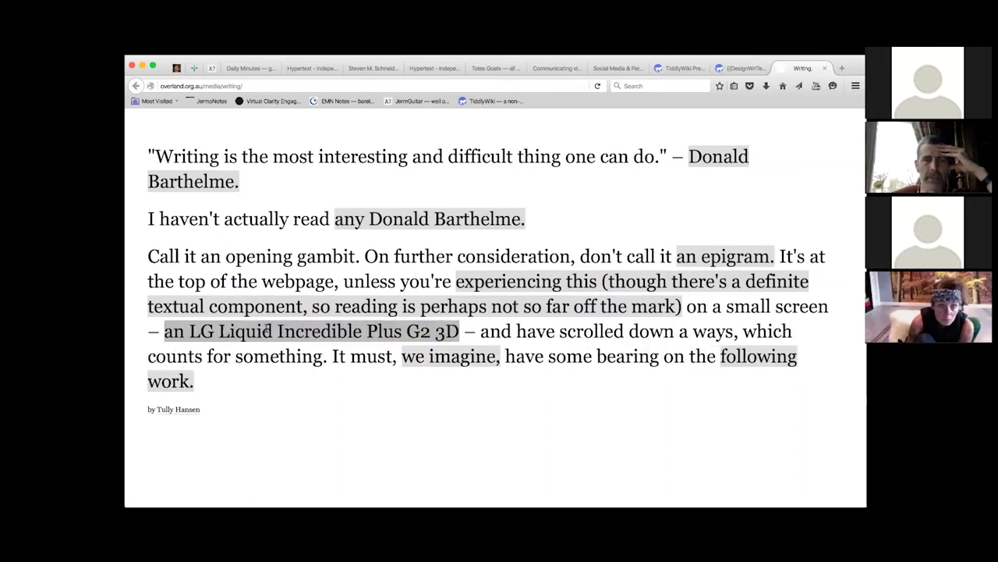
click(262, 330)
click(261, 331)
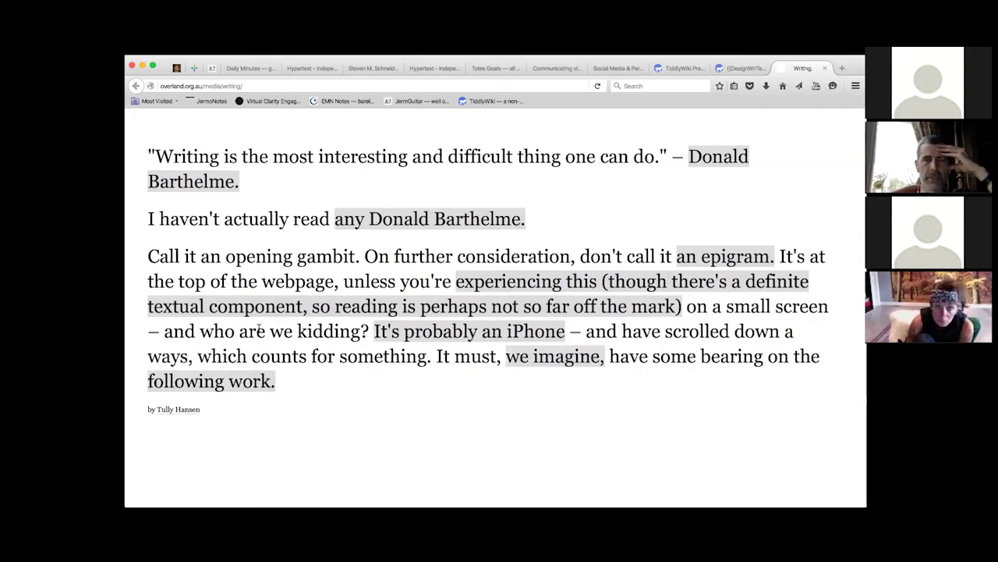
click(388, 331)
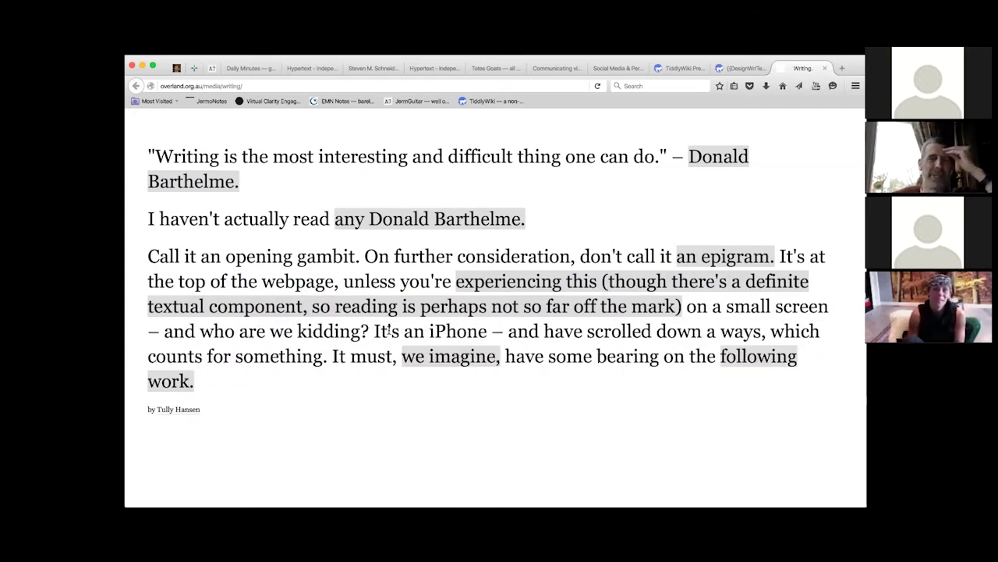
Expand "we imagine" into the rhetorical aside, reaching "the writer can only imagine what you (yes, you!), the reader, are thinking".
click(492, 359)
click(506, 361)
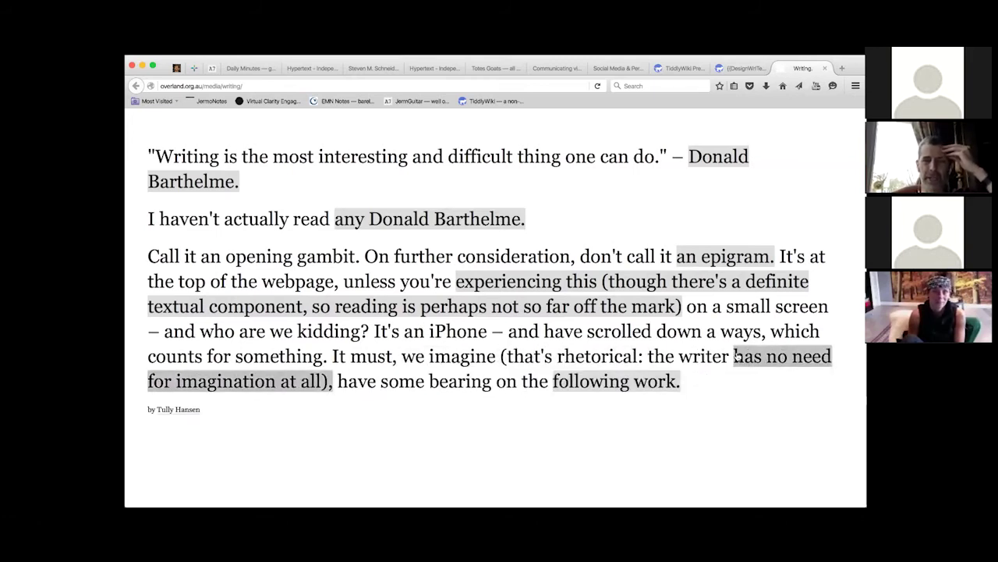
click(323, 380)
click(373, 378)
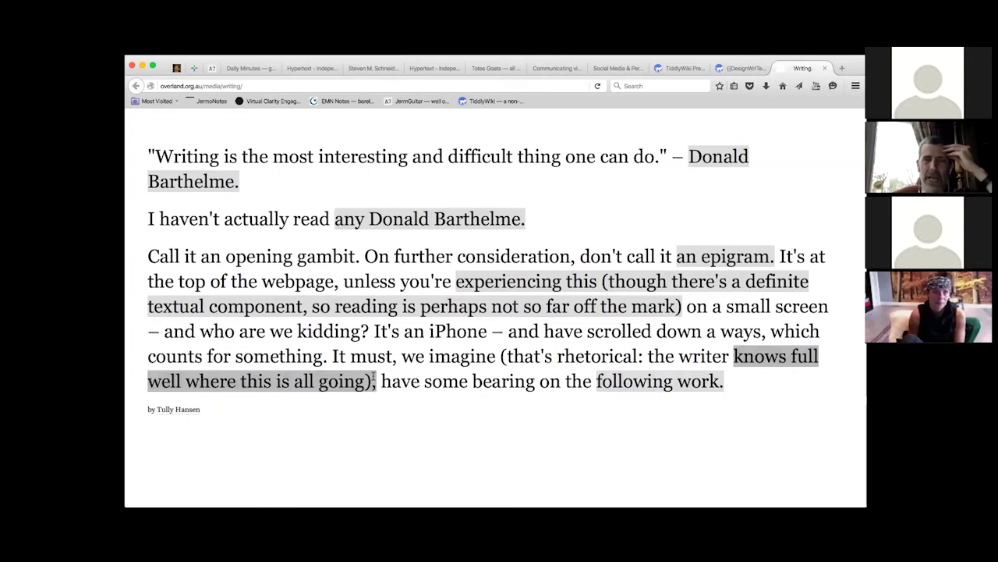
click(372, 378)
click(265, 381)
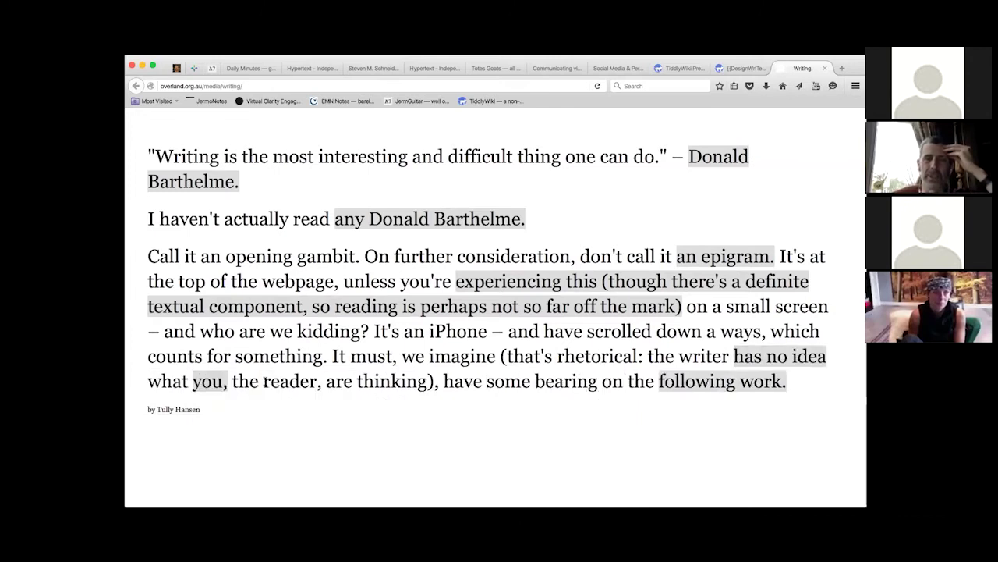
click(213, 384)
click(753, 357)
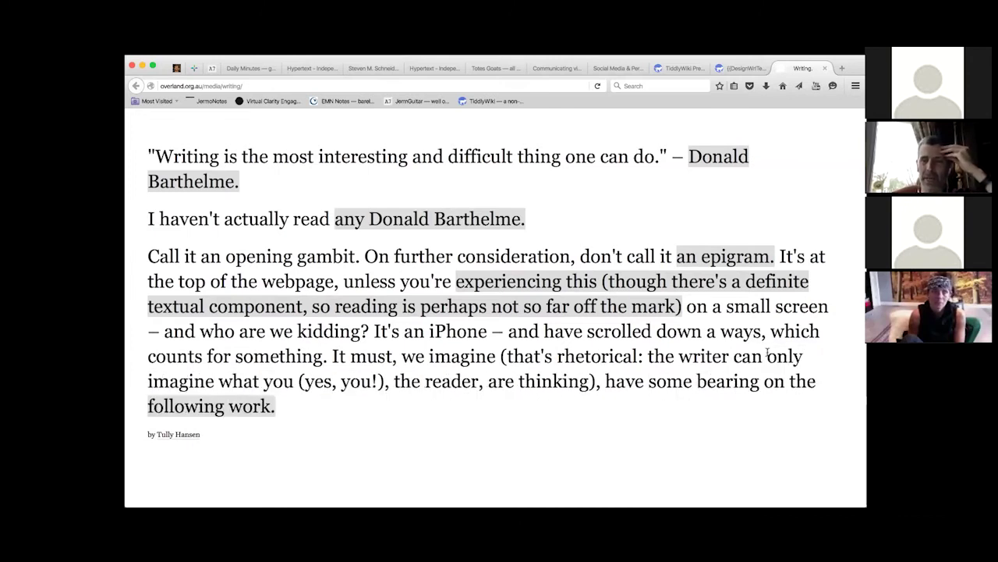
Change "following work" to "unfurling work" and extend the "Let us" sentence to Narrator and Narratee "having lost our respective rattles".
click(248, 409)
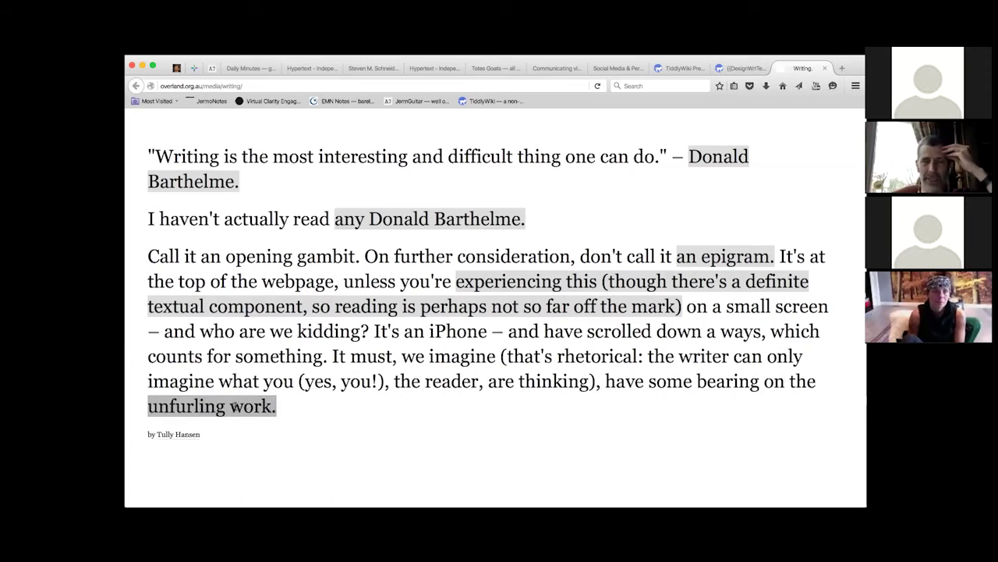
click(235, 406)
click(320, 417)
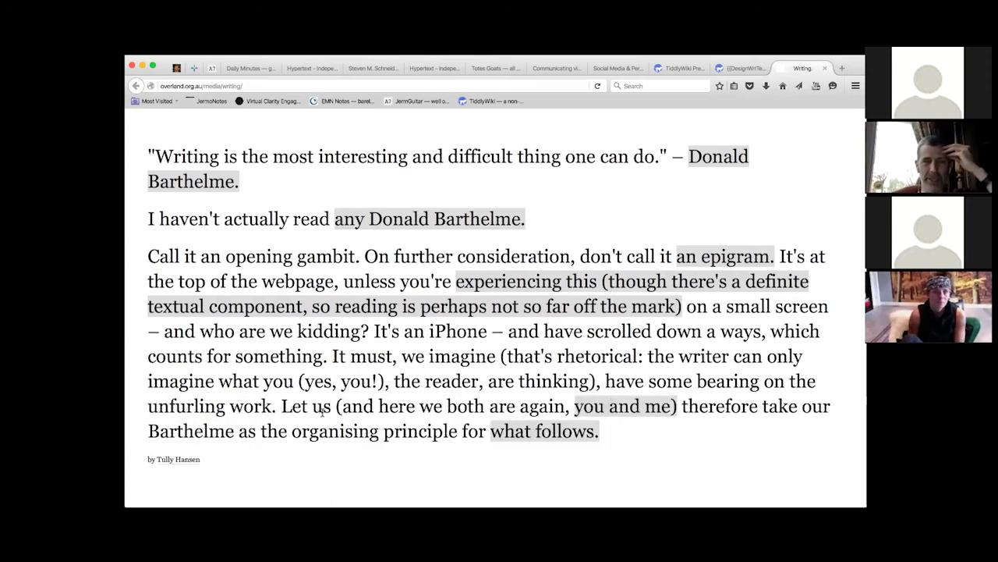
click(607, 408)
click(628, 408)
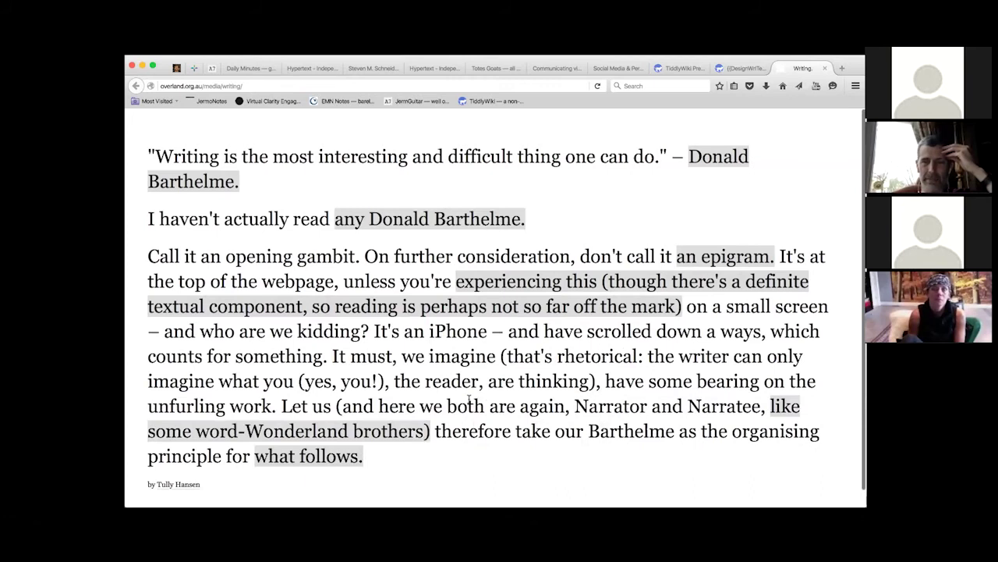
scroll(627, 408, down, 1)
click(405, 414)
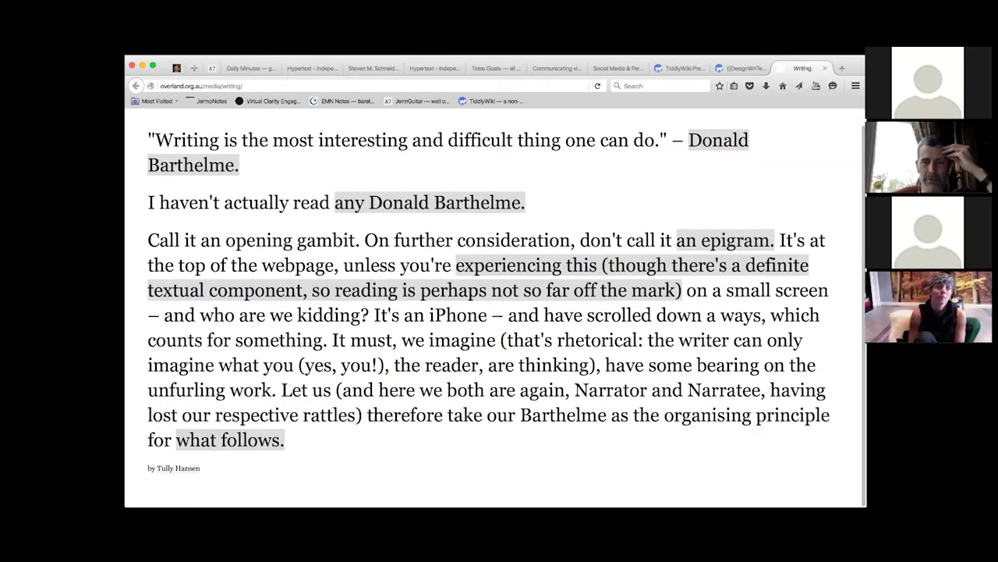
Expand "what follows" into "ergo:" with the repeated writing quotation and the magician's trick line.
click(269, 438)
scroll(335, 445, down, 2)
click(336, 443)
click(362, 443)
scroll(370, 421, down, 1)
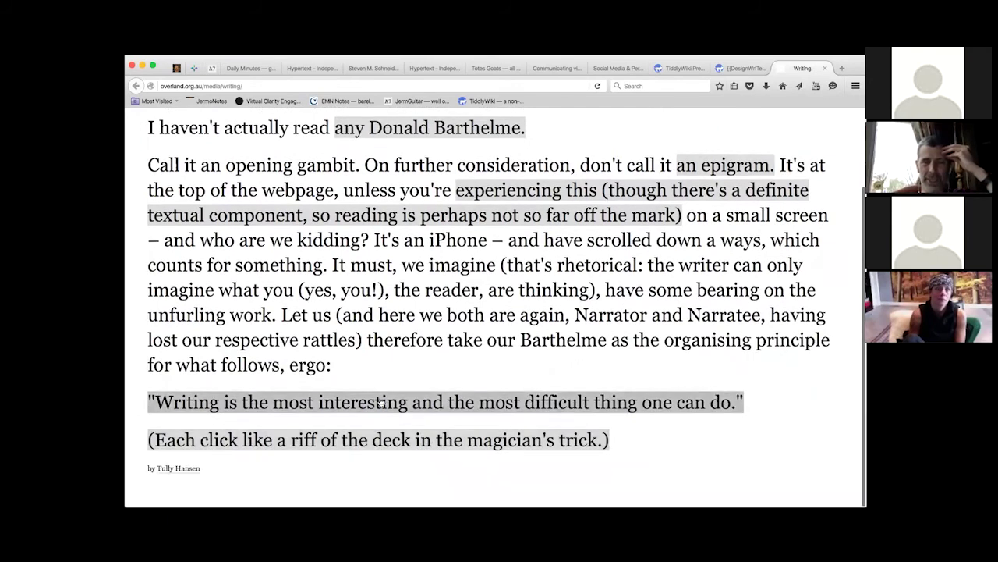
Cycle the repeated writing quotation through its variants to the WRITING THE MOST INTERESTING YOU and WRITING THE MOST DIFFICULT YOU headings.
click(380, 397)
click(379, 404)
click(373, 406)
click(361, 403)
click(334, 401)
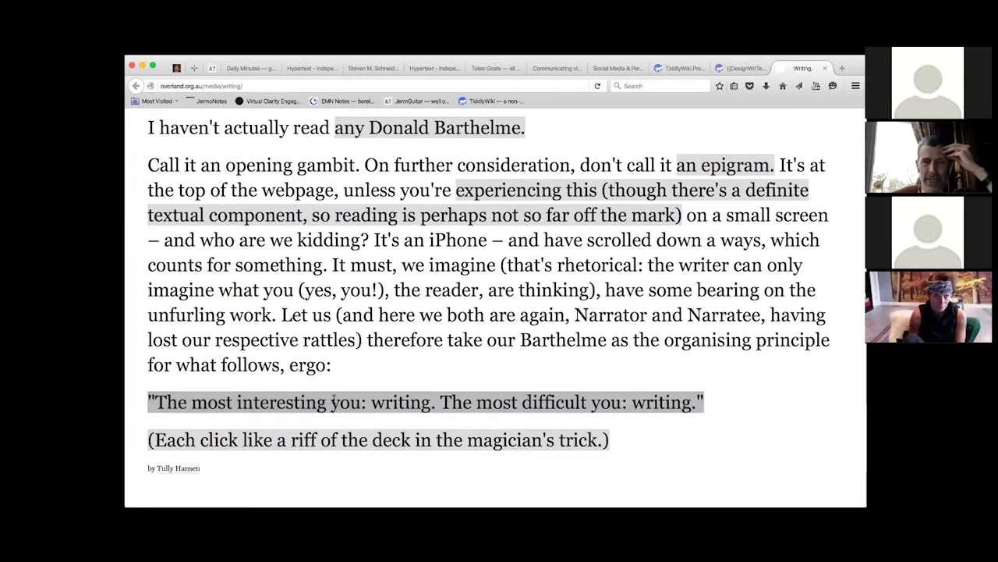
click(295, 404)
click(234, 402)
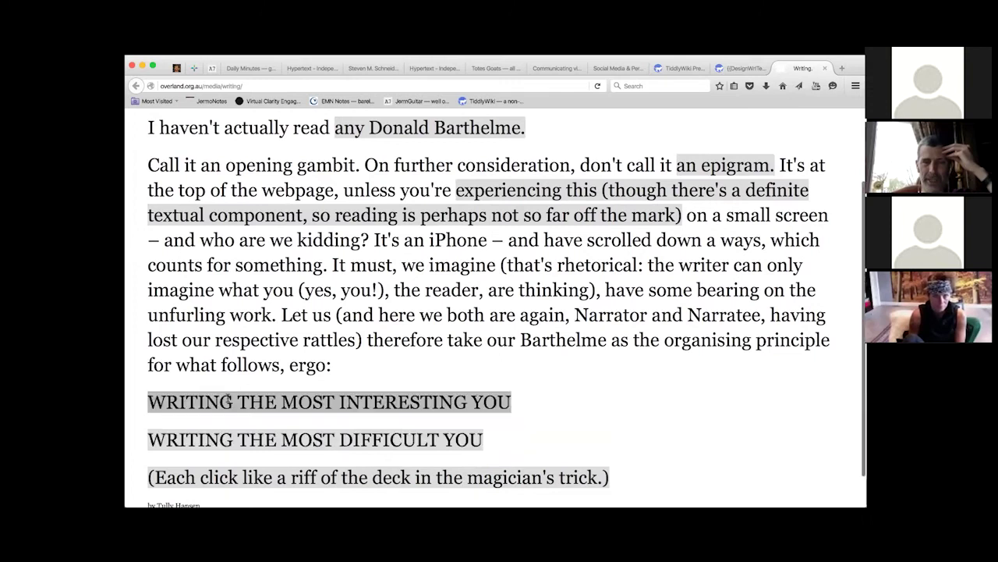
Expand the WRITING THE MOST INTERESTING YOU heading into the literary self-help passage ending "write just the best bits.".
scroll(229, 401, down, 1)
click(234, 364)
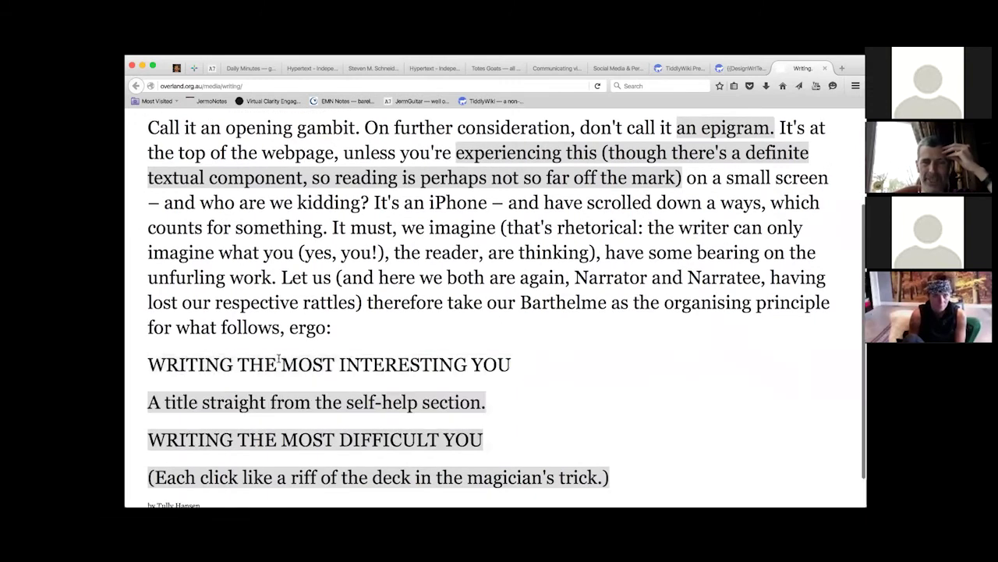
click(277, 402)
scroll(564, 379, down, 1)
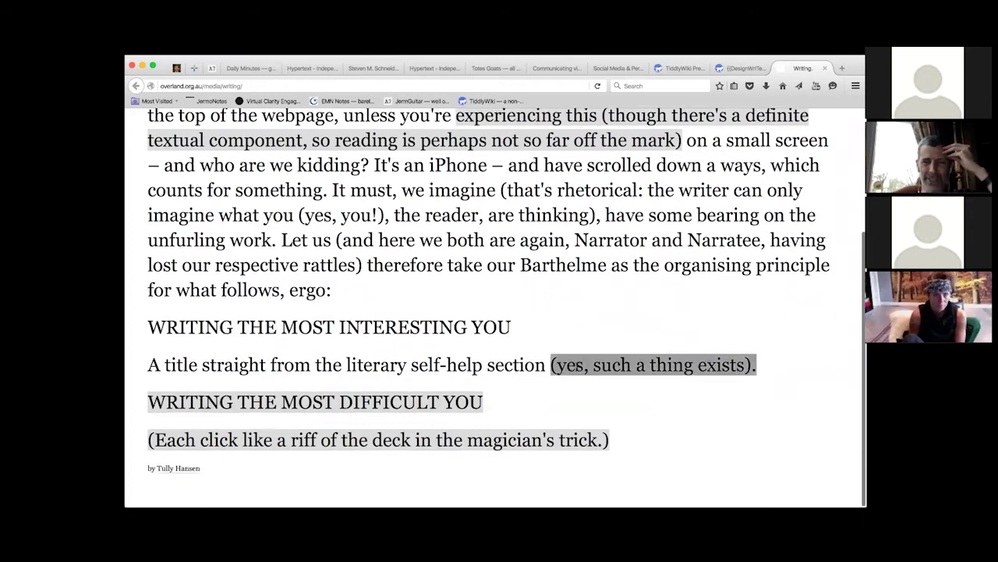
click(578, 365)
click(331, 392)
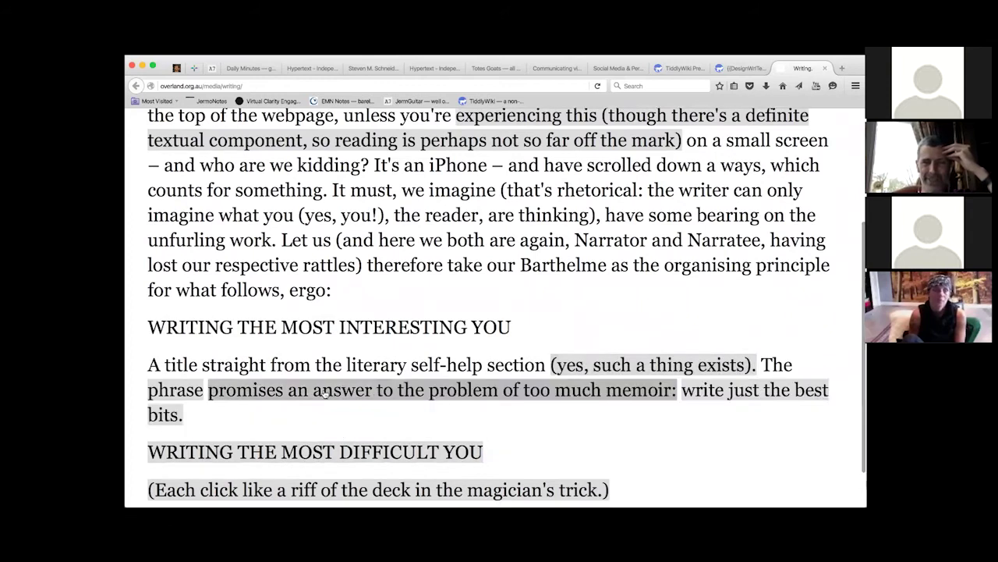
Expand the WRITING THE MOST DIFFICULT YOU heading into the confessional passage and change "print" to "pixels".
scroll(310, 399, down, 1)
click(320, 407)
scroll(320, 402, down, 2)
click(385, 403)
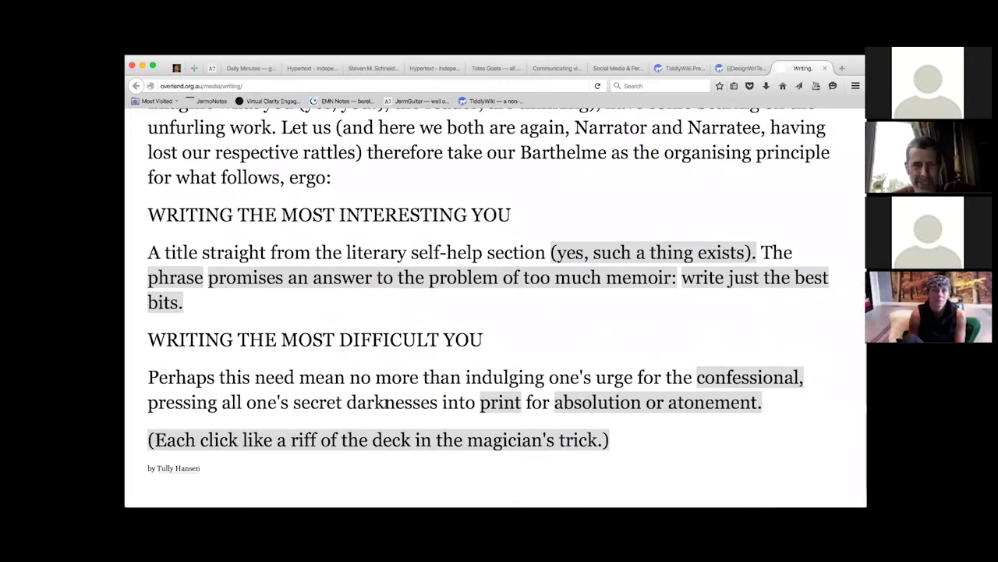
click(499, 400)
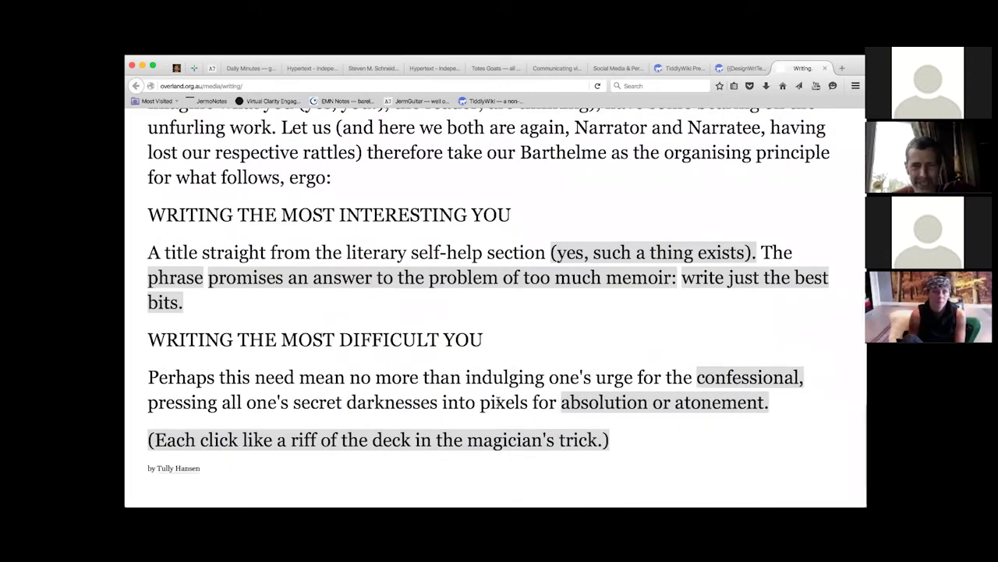
Change "absolution or atonement" to "absolute atonement" and expand the magician's trick line to end with "the return of your card.".
click(591, 402)
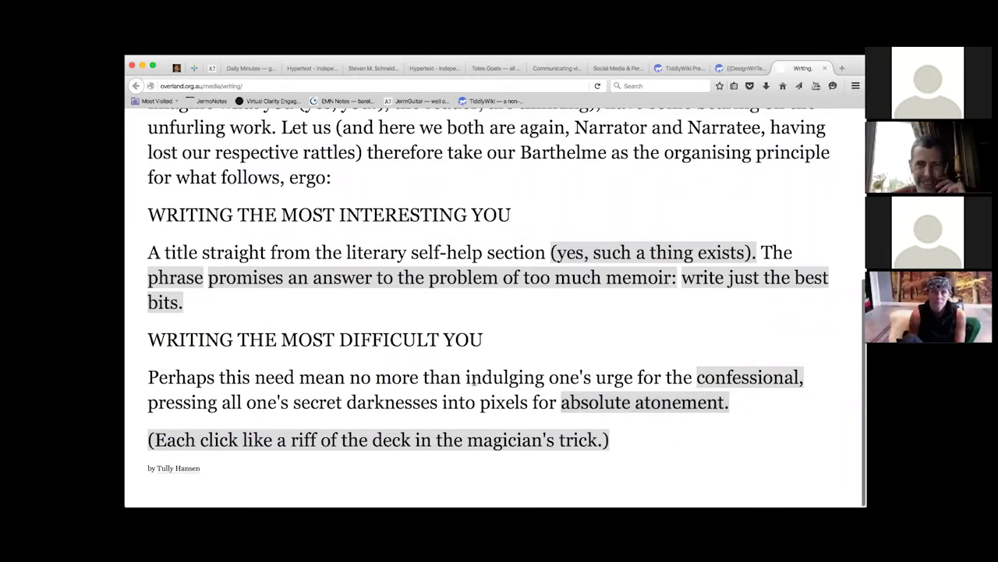
click(434, 441)
scroll(399, 367, down, 1)
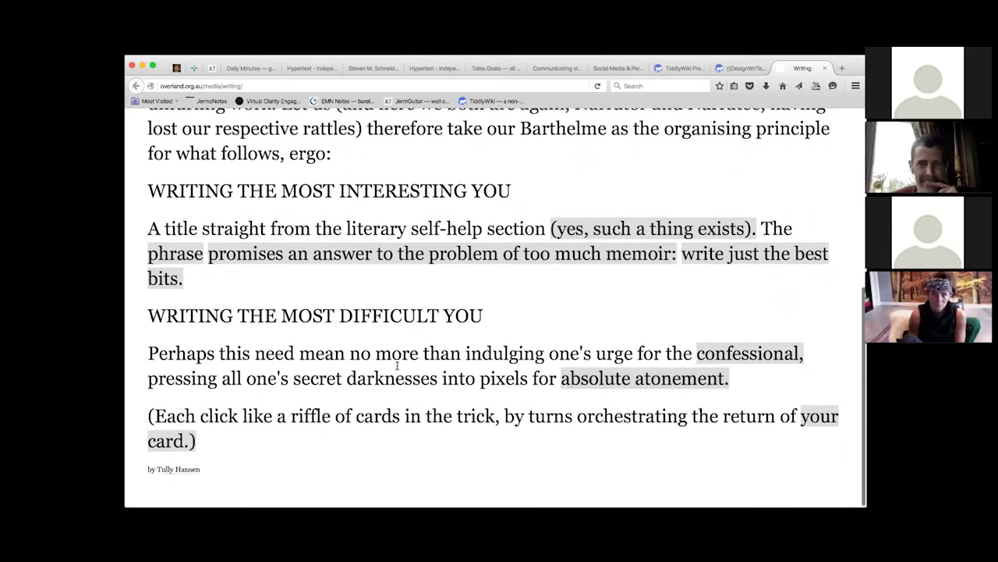
Expand the confessional passage through "secular confessional" and "automatic writing as cheap therapy" to the ending "if you can just...".
click(605, 379)
scroll(515, 377, down, 1)
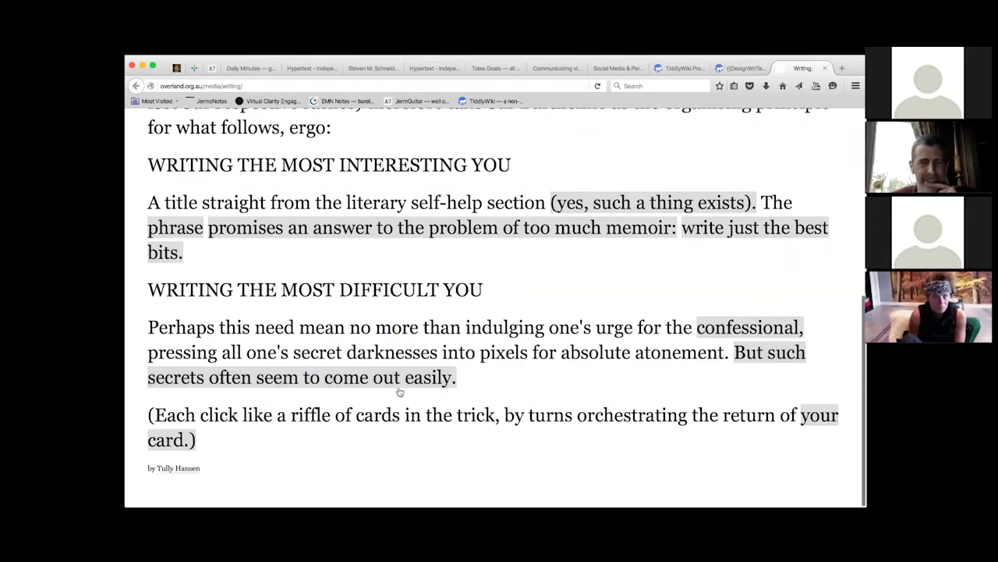
click(431, 377)
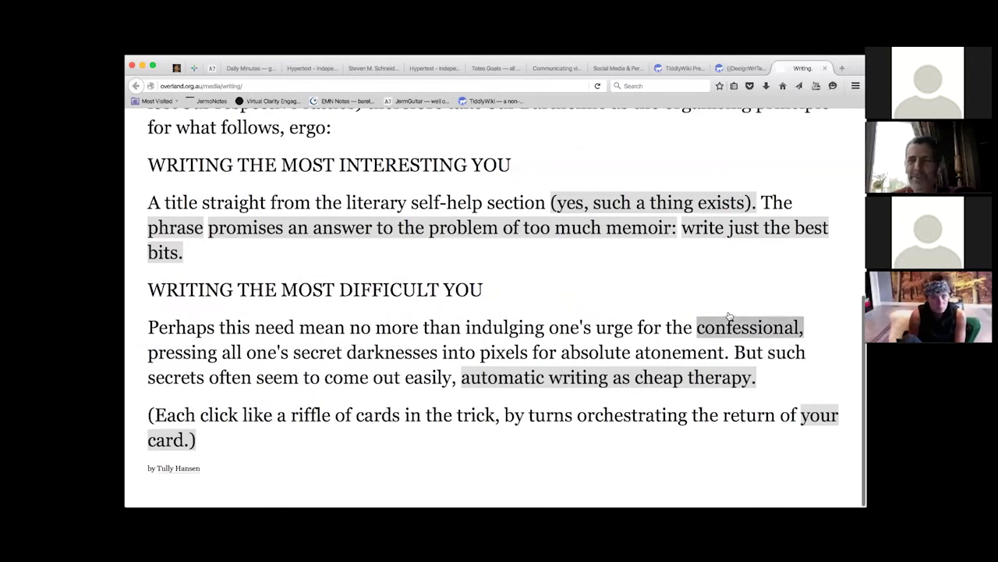
click(748, 327)
click(595, 380)
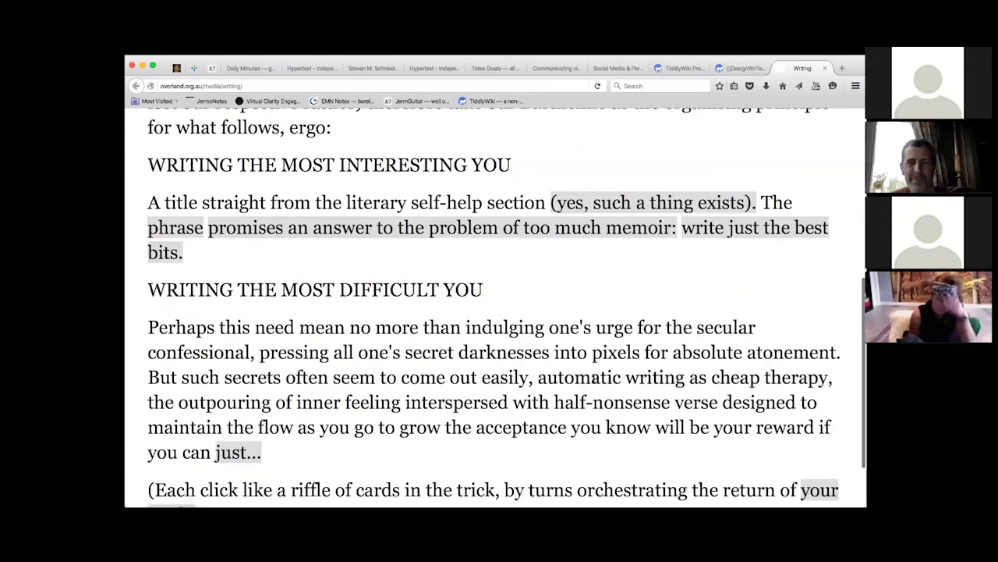
Inspect the WRITING THE MOST DIFFICULT YOU heading's element and trace its nested spans back towards the beginning of the markup.
scroll(500, 327, down, 2)
right_click(399, 249)
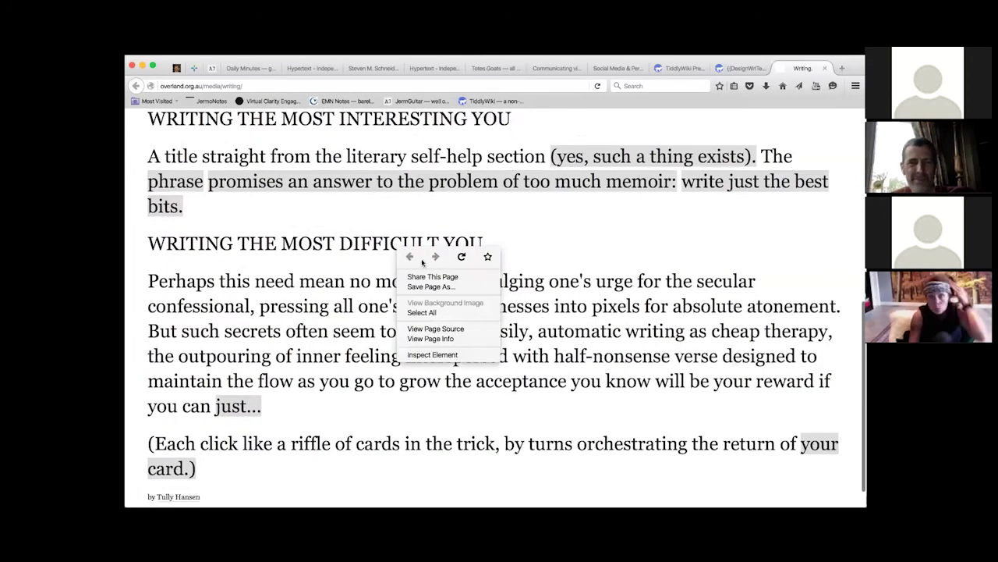
click(451, 354)
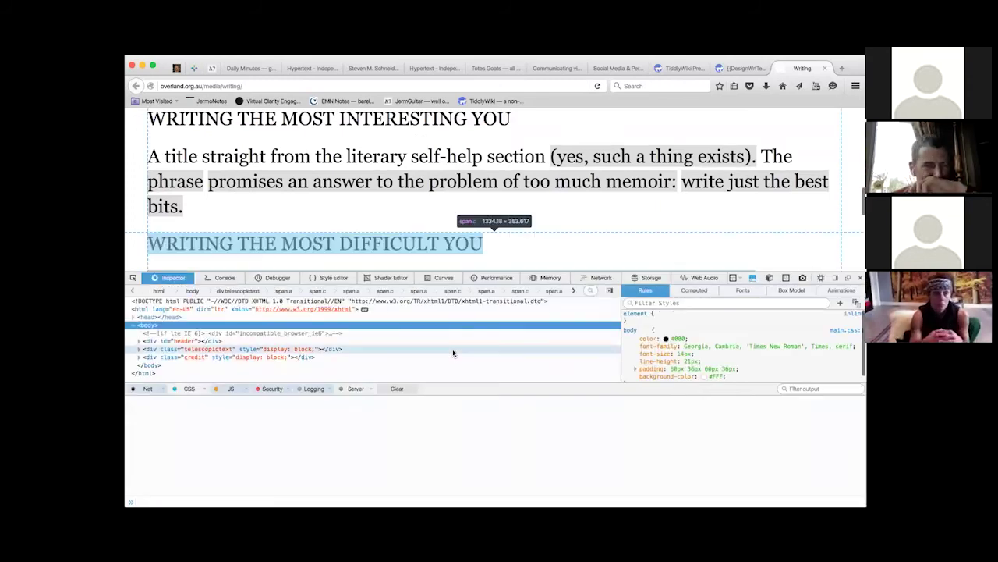
scroll(379, 351, up, 5)
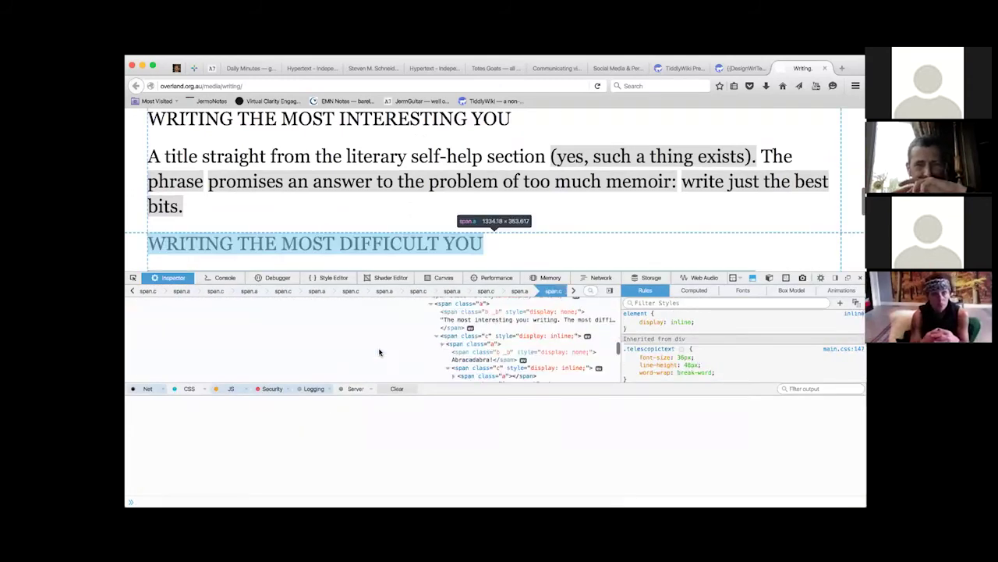
scroll(379, 353, up, 1)
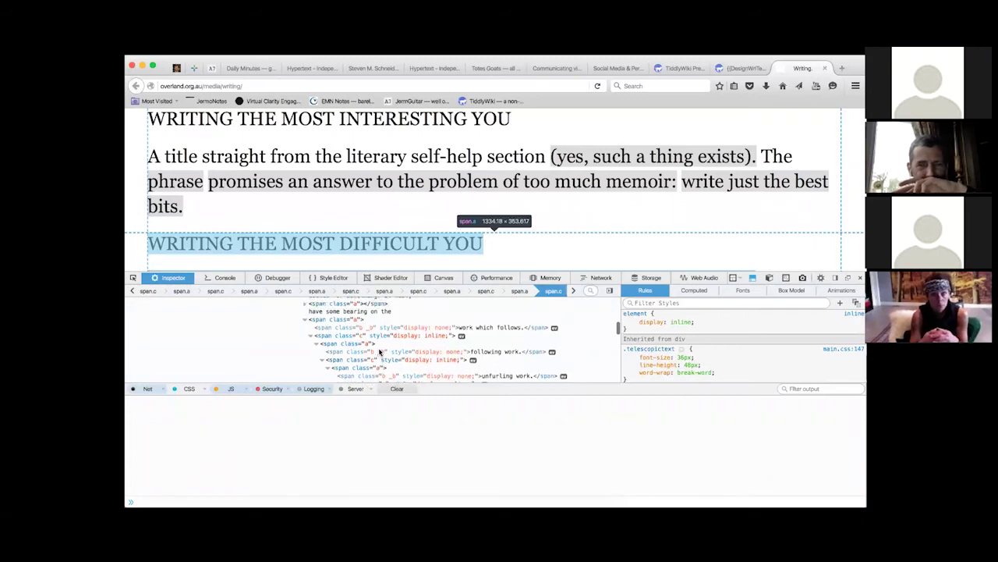
scroll(379, 351, up, 4)
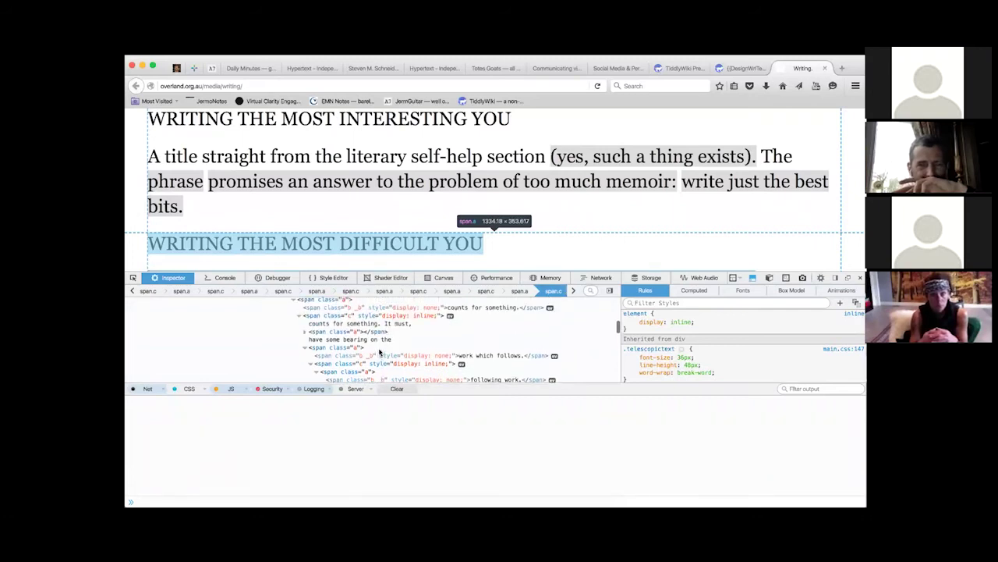
scroll(379, 351, up, 6)
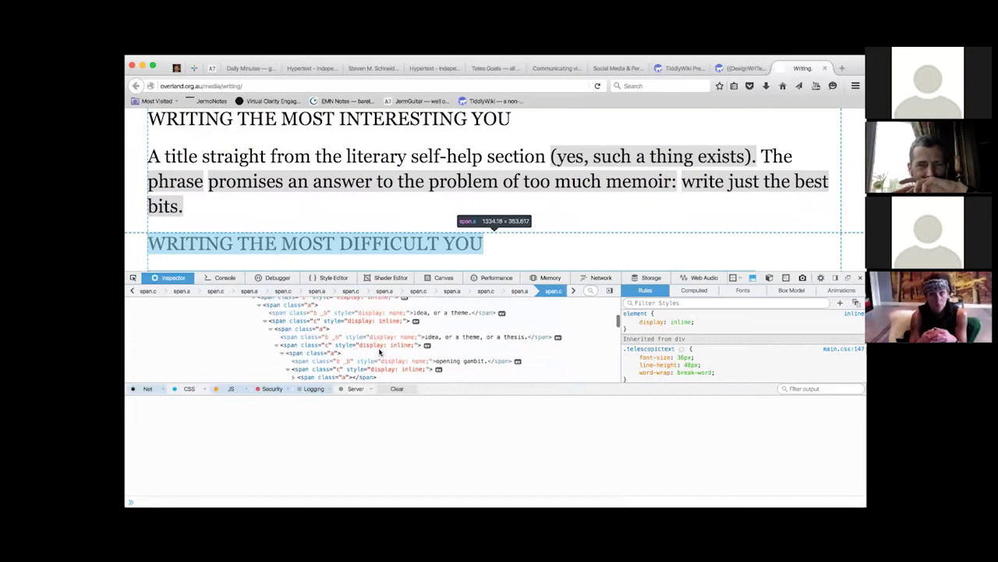
scroll(380, 352, up, 6)
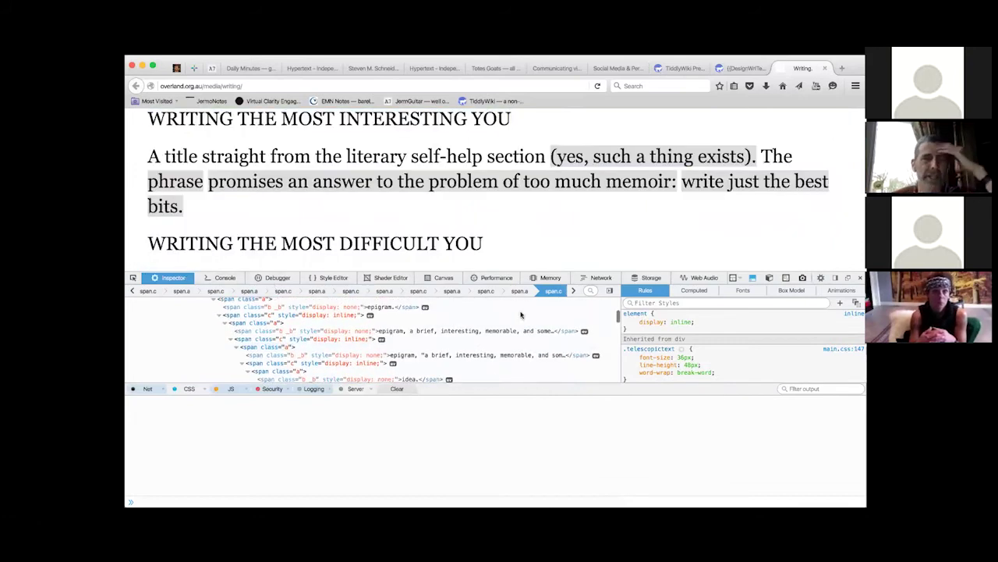
scroll(499, 355, up, 3)
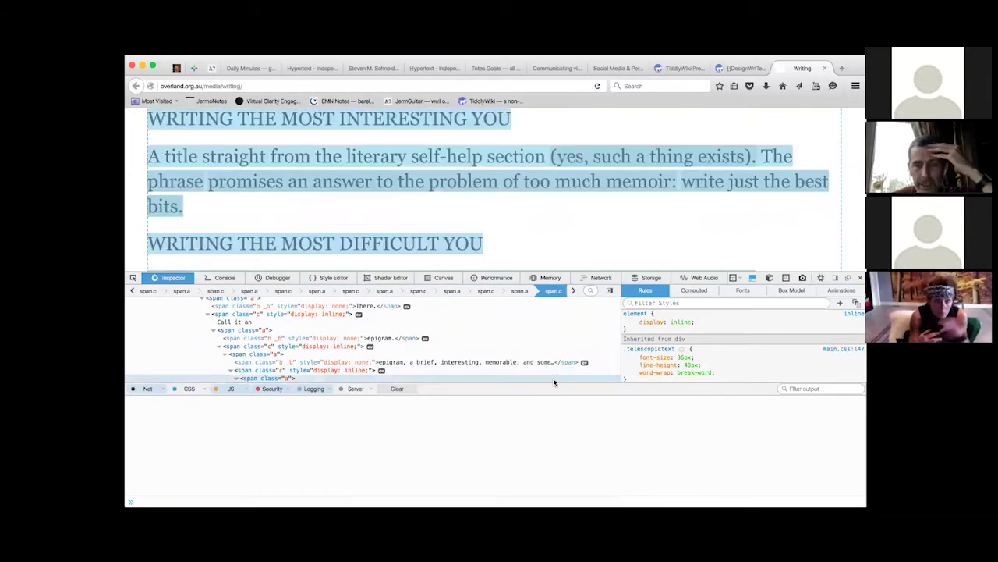
Enlarge the markup view and examine how the telescopic text nests hidden and inline spans, from the repeated quotation back to "Writing.".
drag(556, 382, 555, 470)
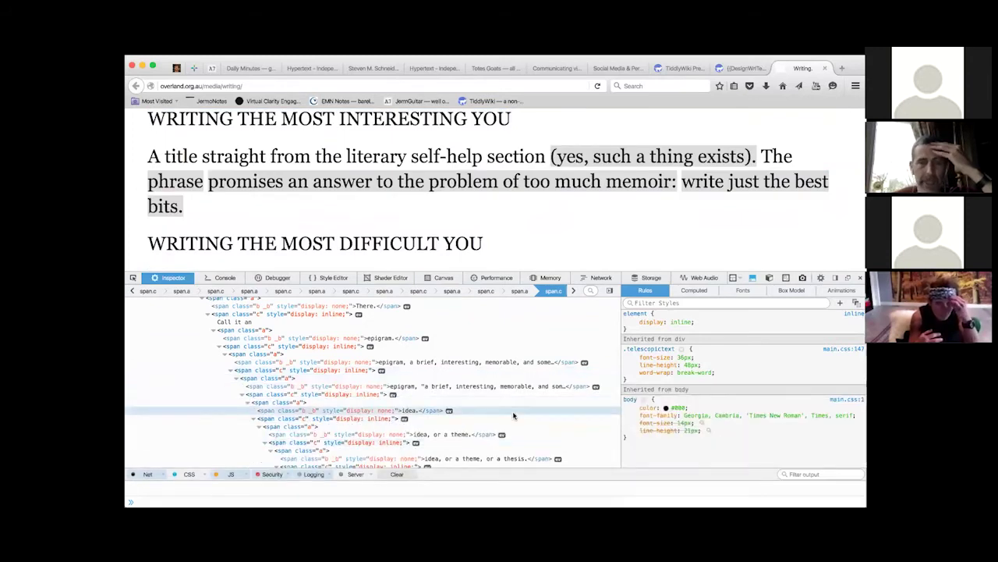
scroll(519, 425, down, 4)
scroll(514, 416, down, 2)
scroll(513, 416, up, 6)
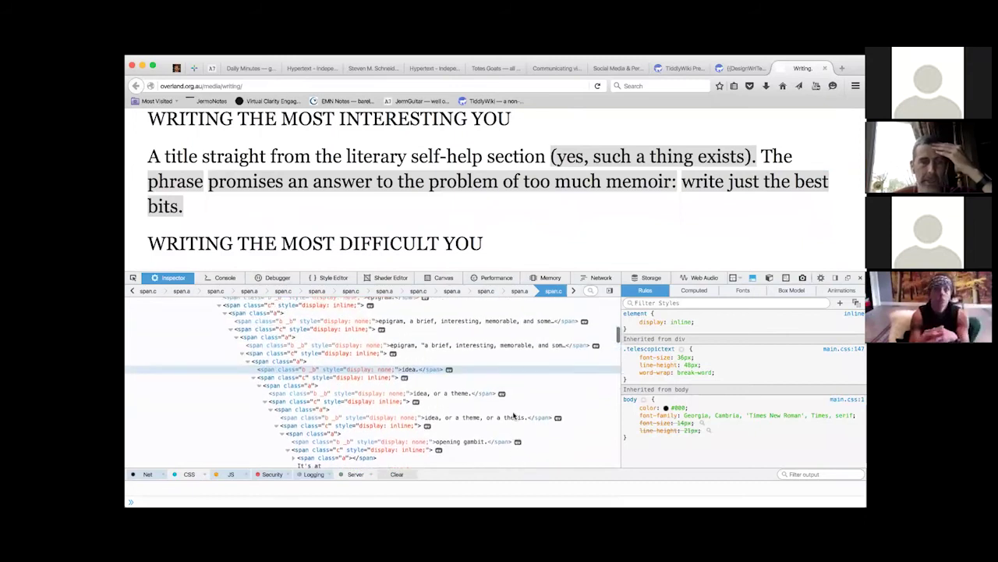
scroll(514, 416, up, 2)
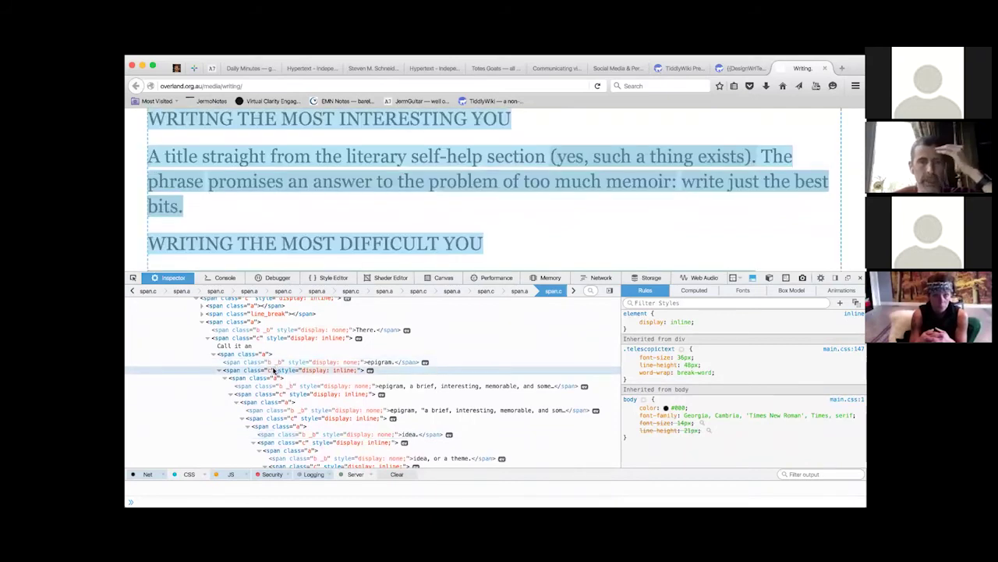
scroll(277, 366, up, 3)
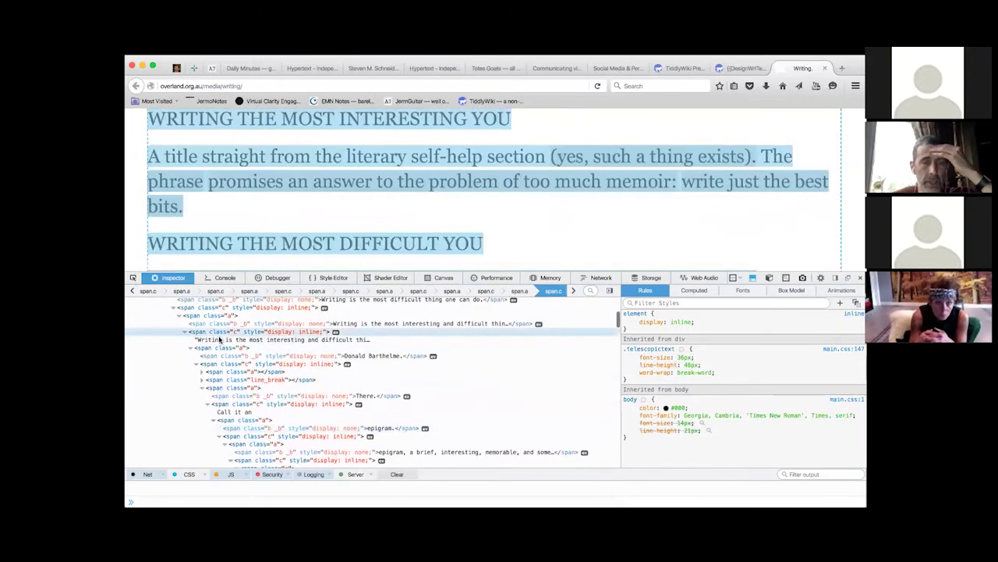
scroll(234, 366, down, 2)
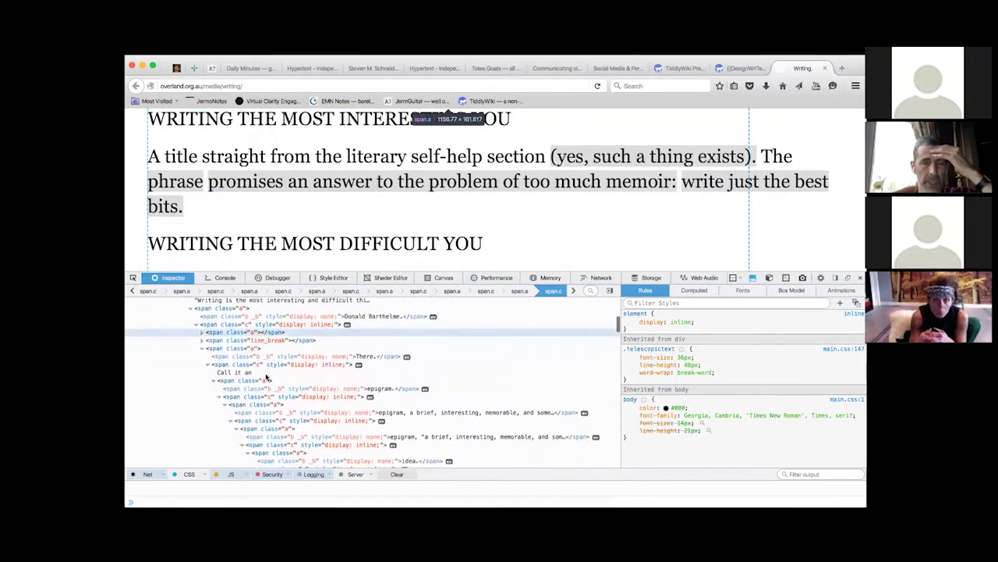
scroll(265, 377, down, 8)
scroll(266, 377, down, 6)
scroll(266, 377, down, 1)
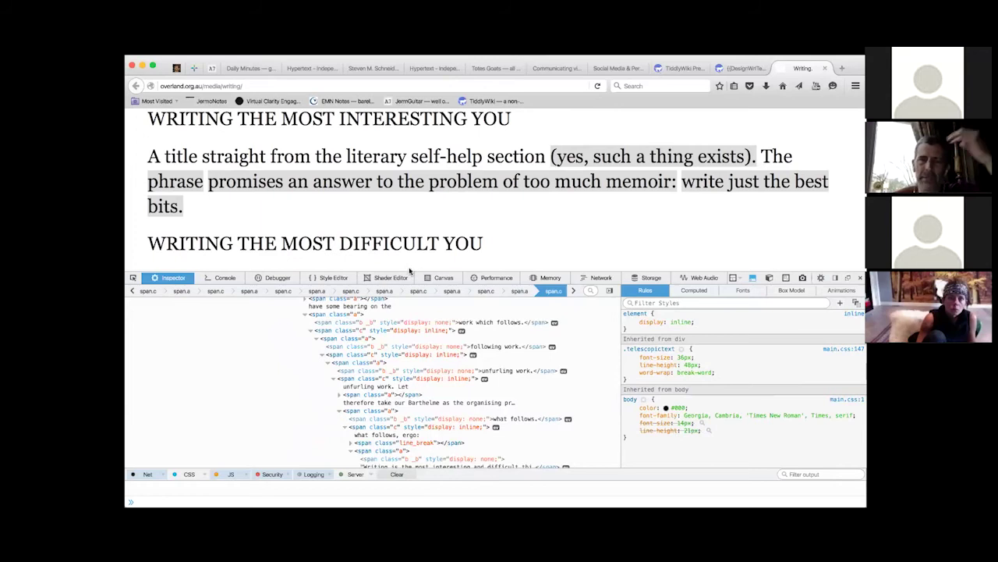
scroll(429, 344, down, 5)
scroll(429, 344, down, 4)
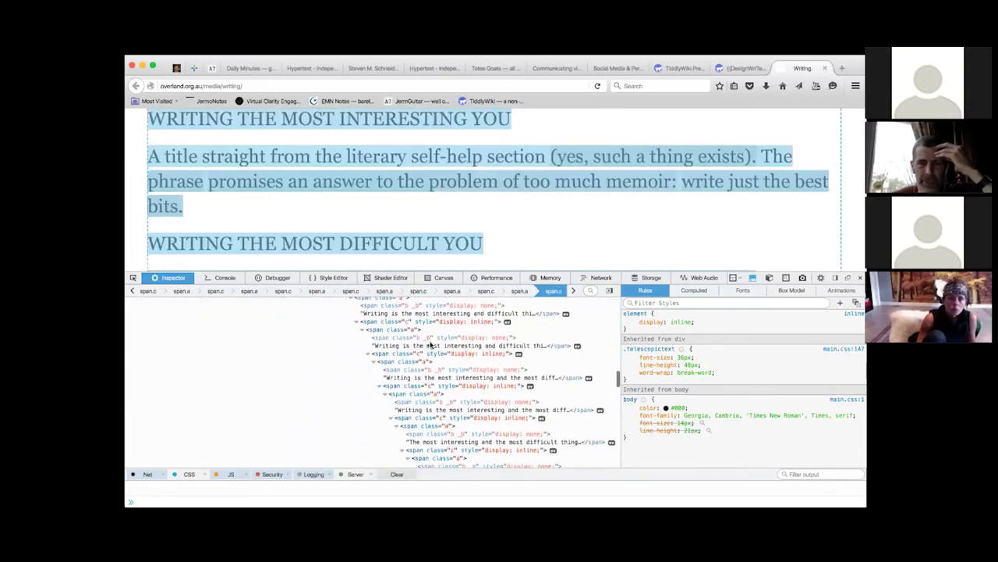
scroll(429, 344, down, 2)
scroll(423, 350, up, 10)
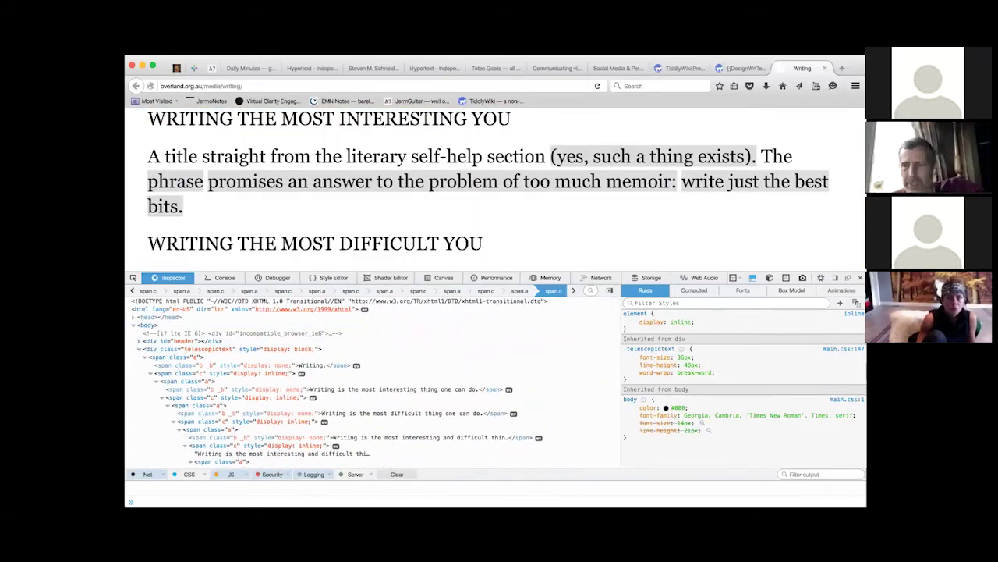
Close the developer tools and return to the Donald Barthelme quotation at the start of the Writing piece.
key(super+alt+i)
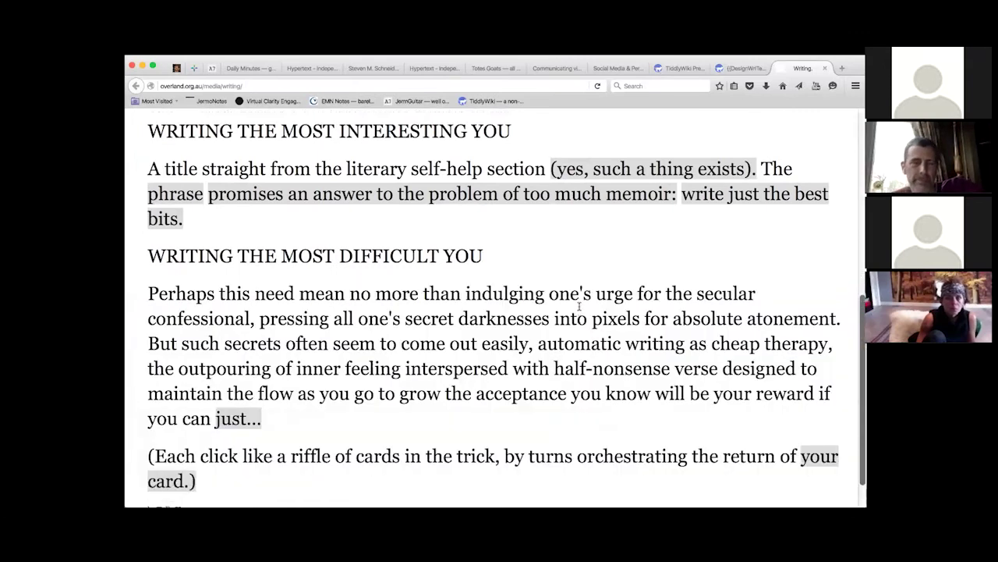
scroll(580, 306, up, 7)
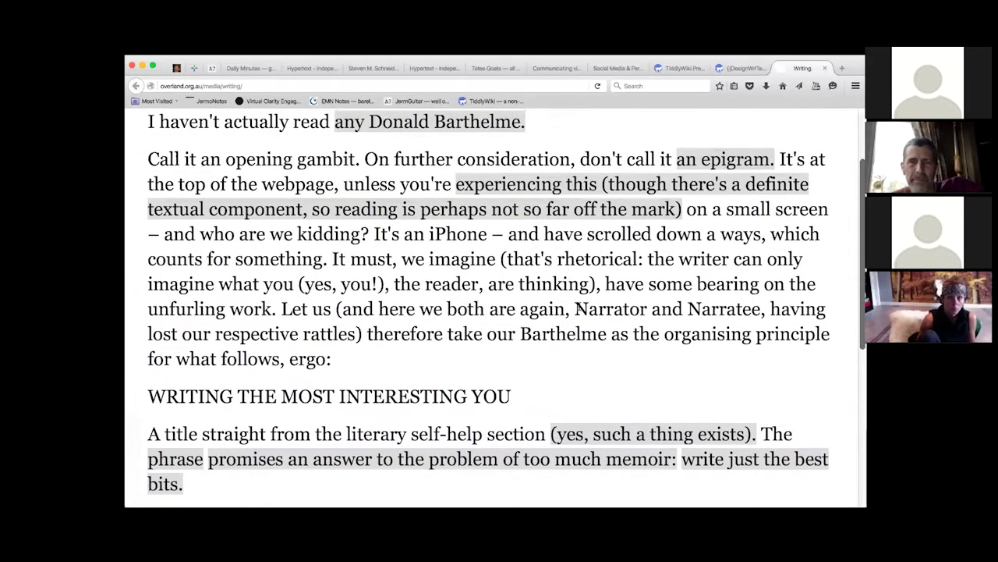
scroll(579, 308, up, 3)
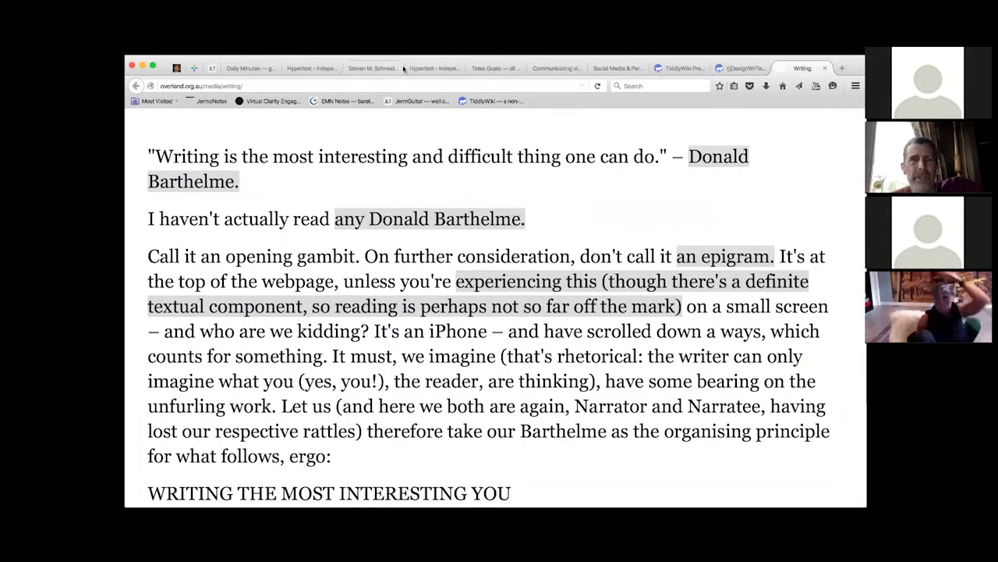
Switch to the Hypertext - Independent Study wiki and open the text-hyper-wiki-tiddly tiddler for editing.
click(321, 69)
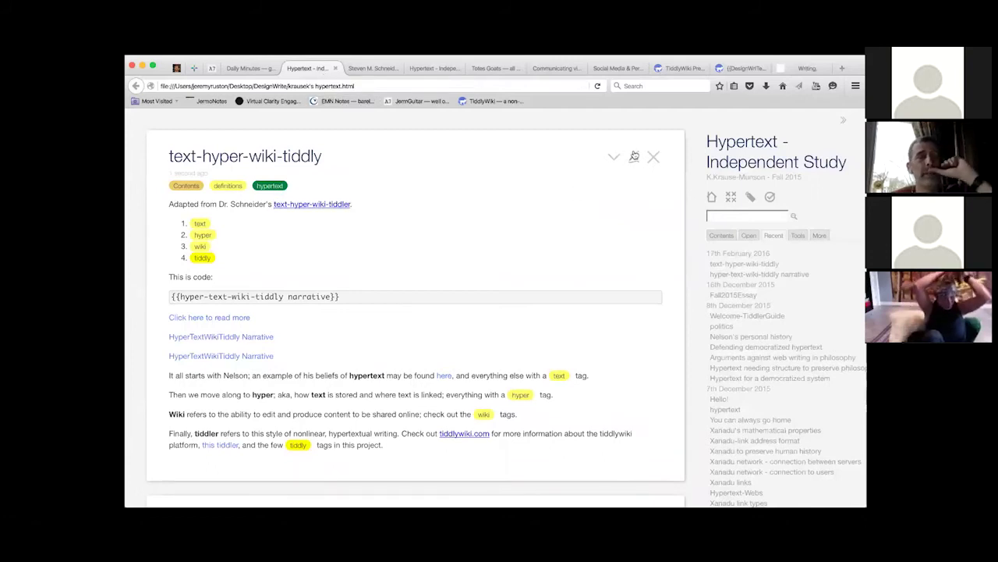
click(634, 156)
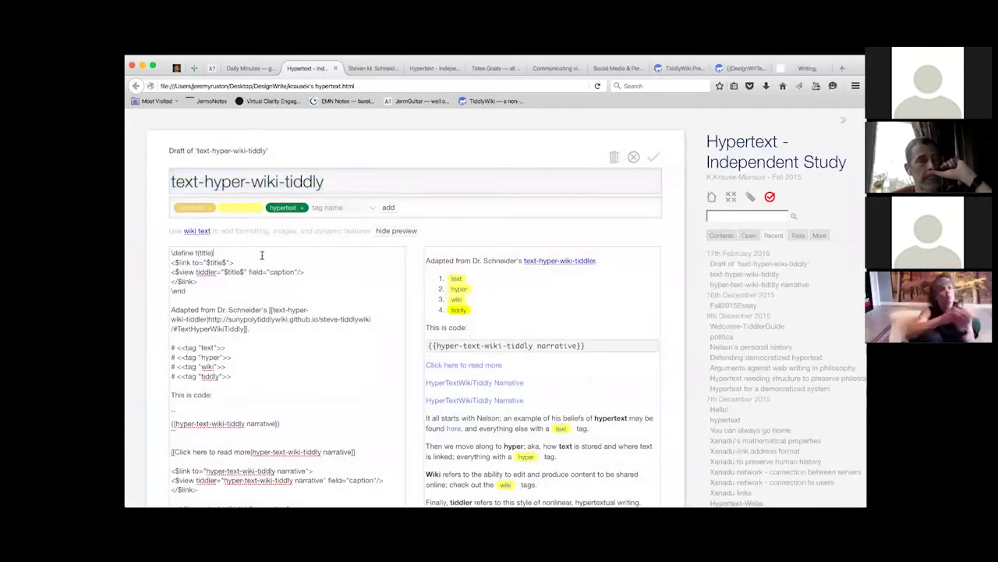
scroll(312, 330, down, 3)
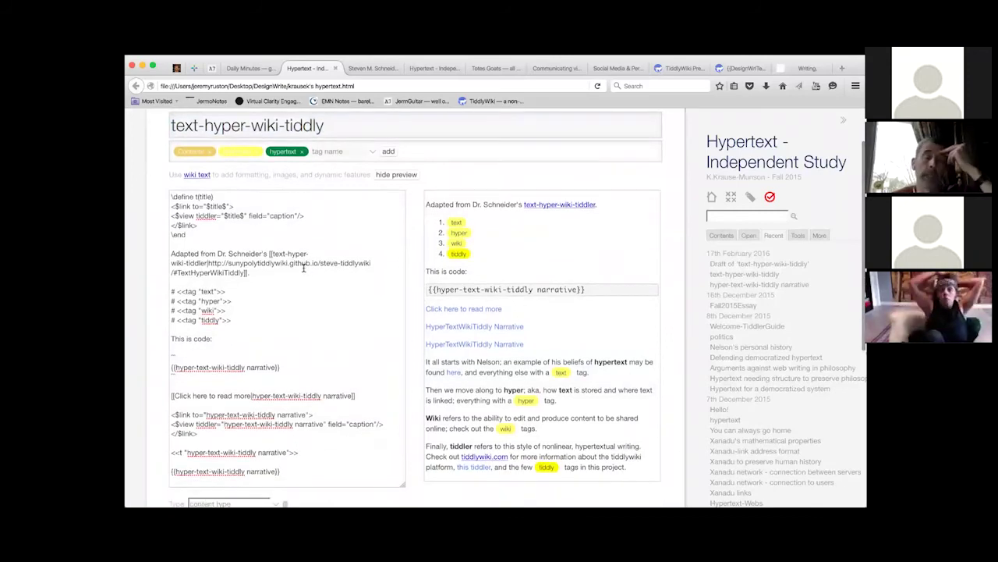
Highlight the macro definition's link and view lines, followed by its t(title) signature, to point out the macro's parts.
drag(232, 225, 241, 206)
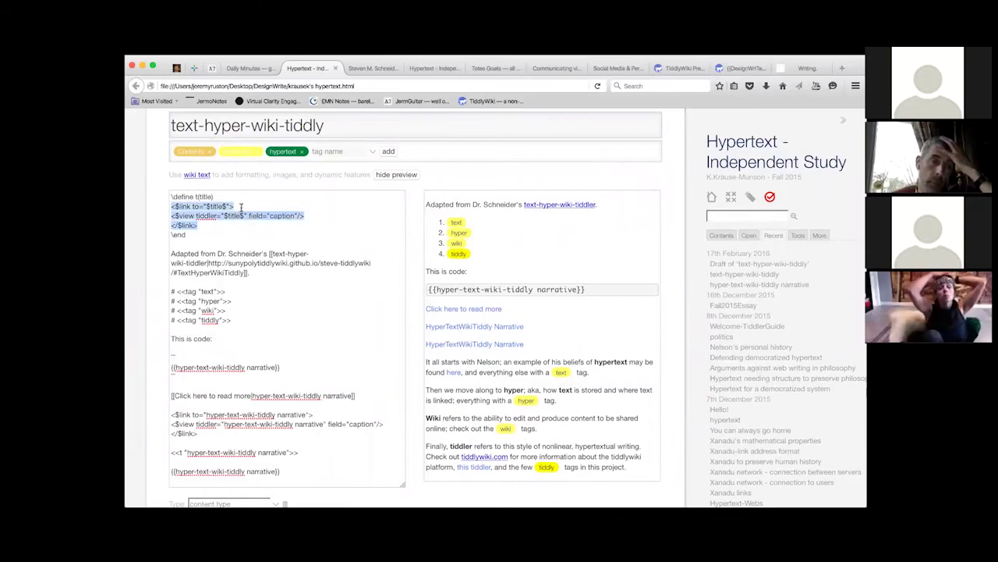
click(258, 205)
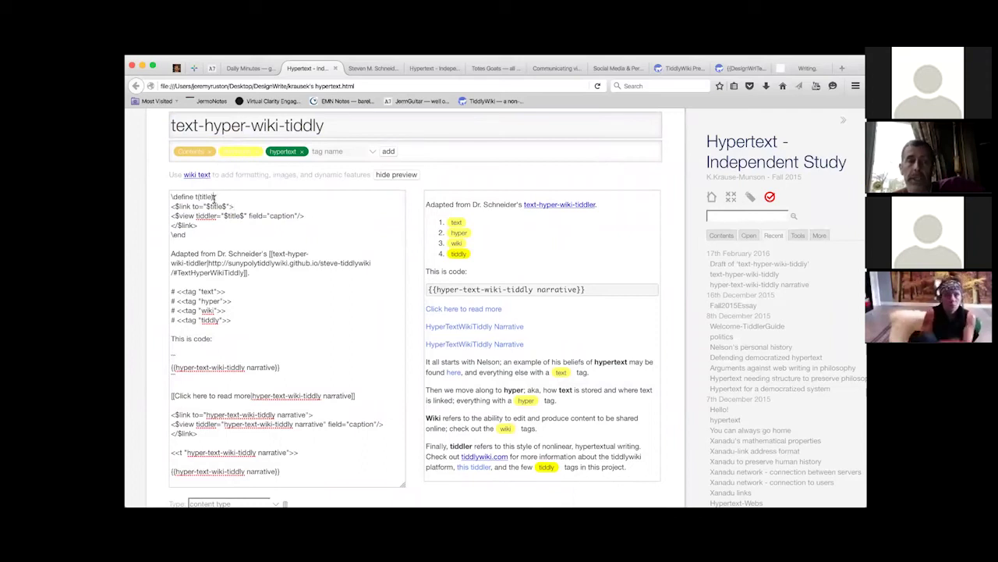
drag(214, 197, 195, 200)
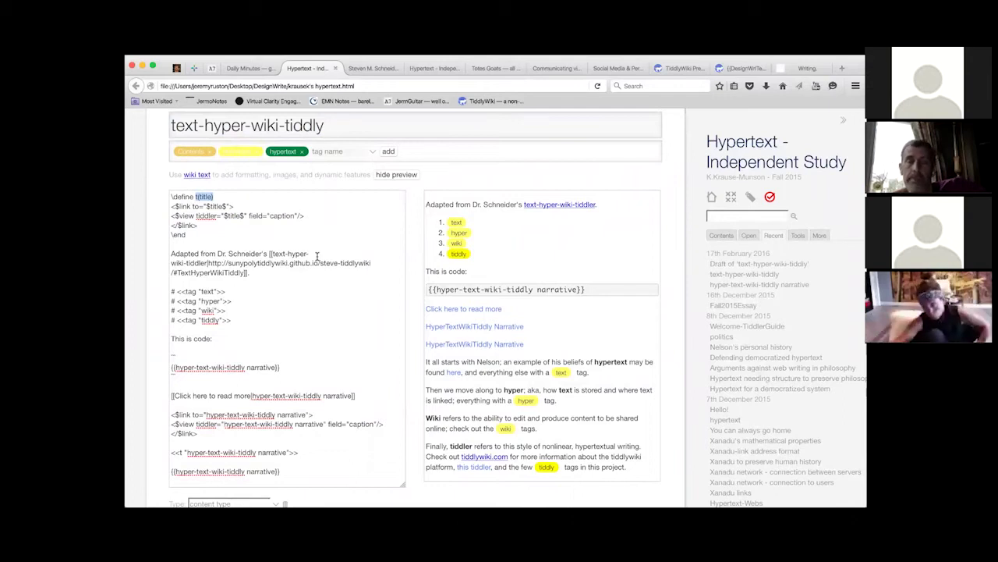
click(196, 197)
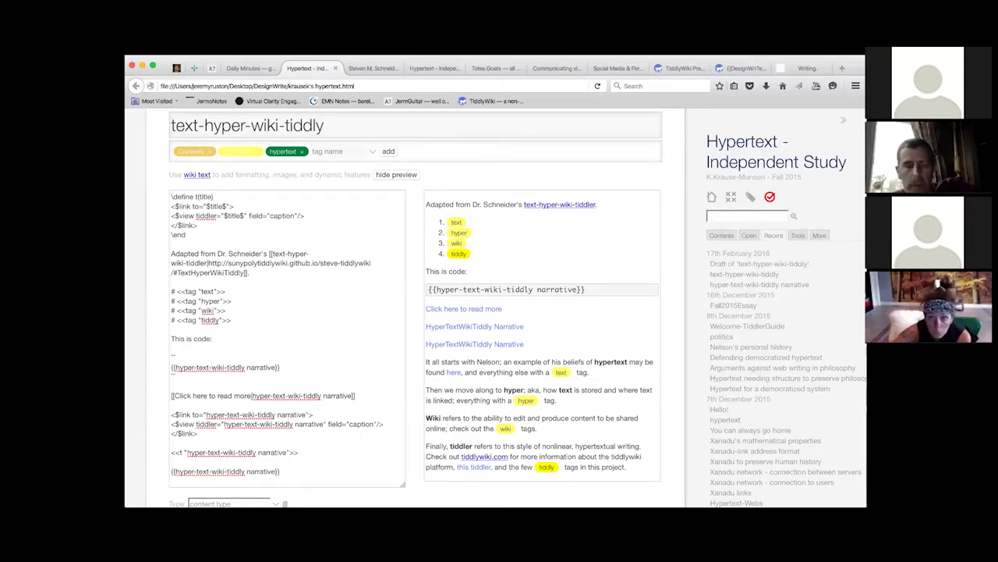
Search the wiki for "stret" and clear the search.
text(stret)
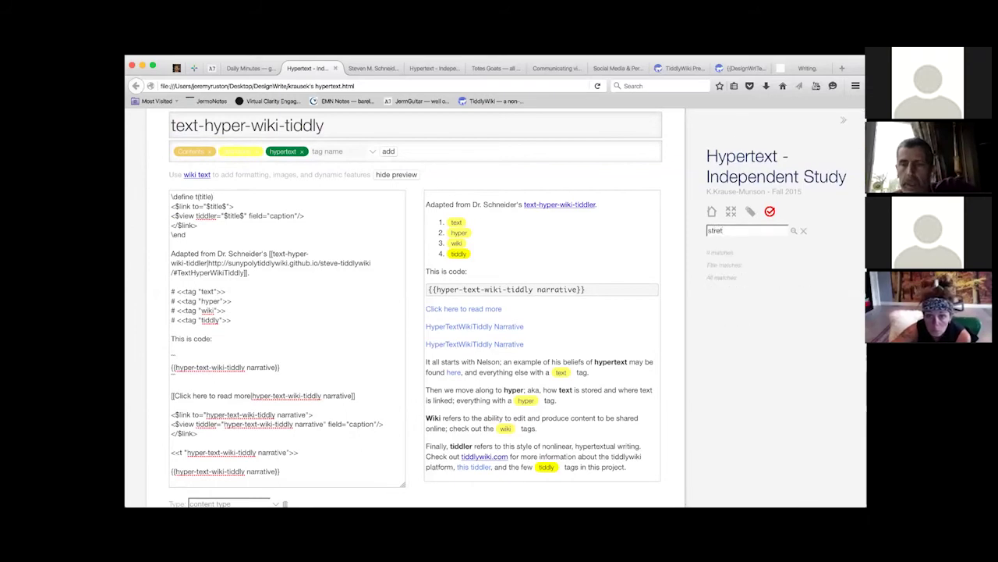
key(BackSpace)
key(BackSpace)
key(BackSpace)
key(BackSpace)
key(BackSpace)
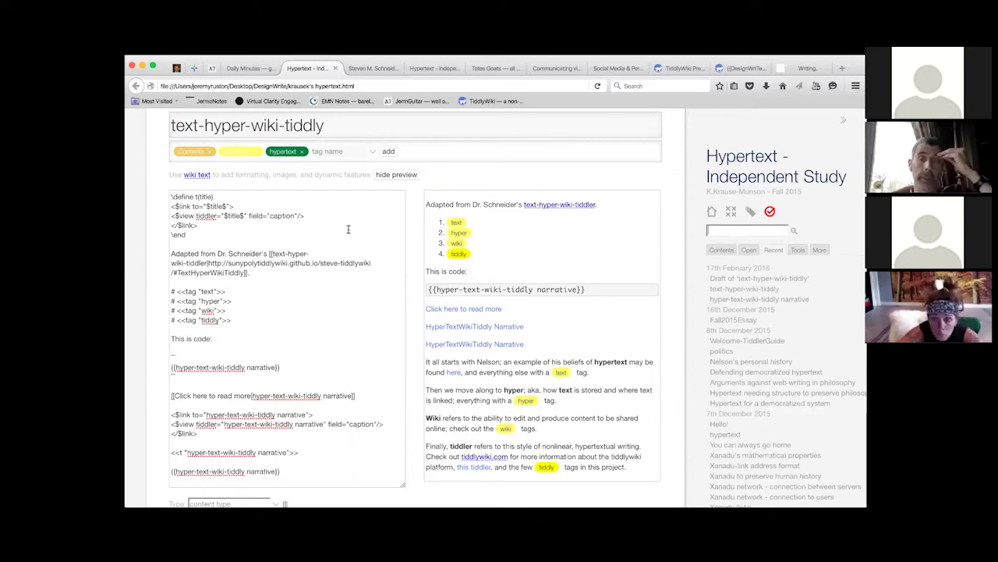
Save the text-hyper-wiki-tiddly tiddler and leave editing.
scroll(348, 229, up, 1)
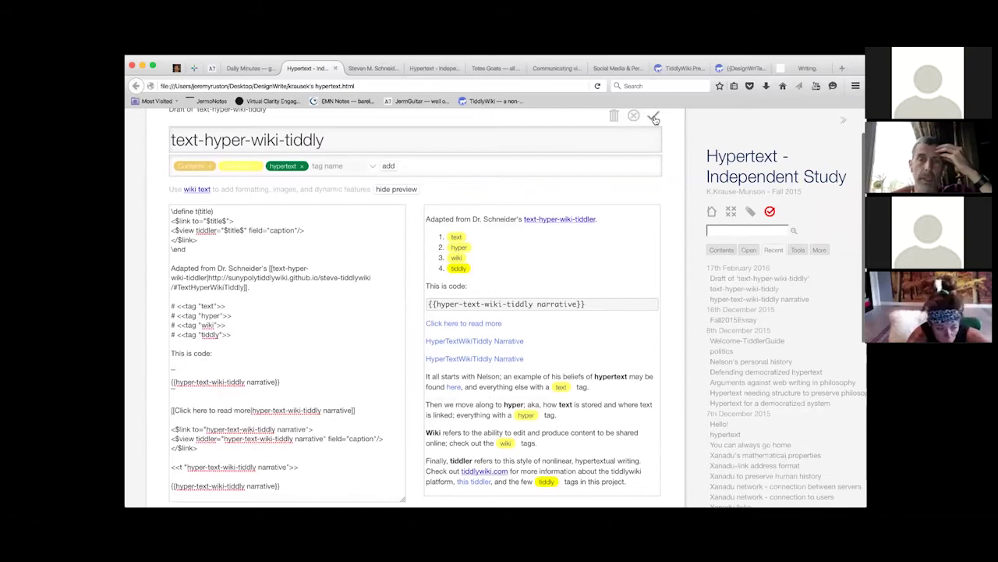
click(656, 119)
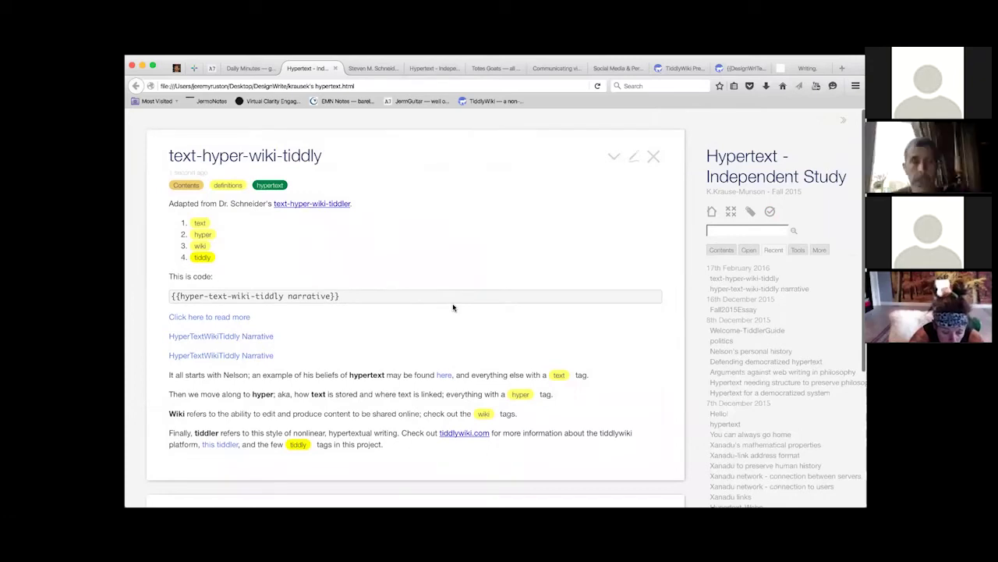
scroll(454, 308, down, 5)
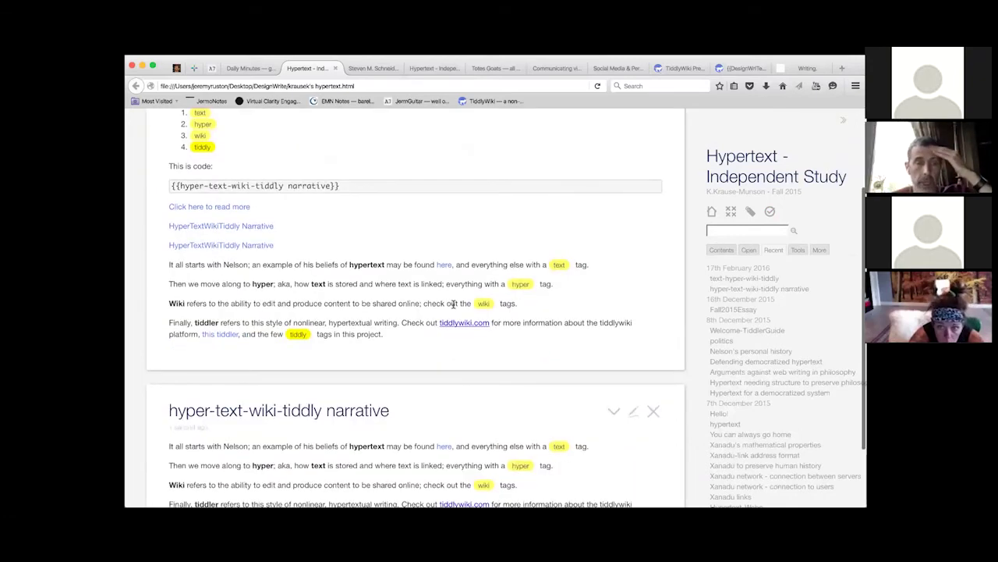
scroll(453, 308, up, 5)
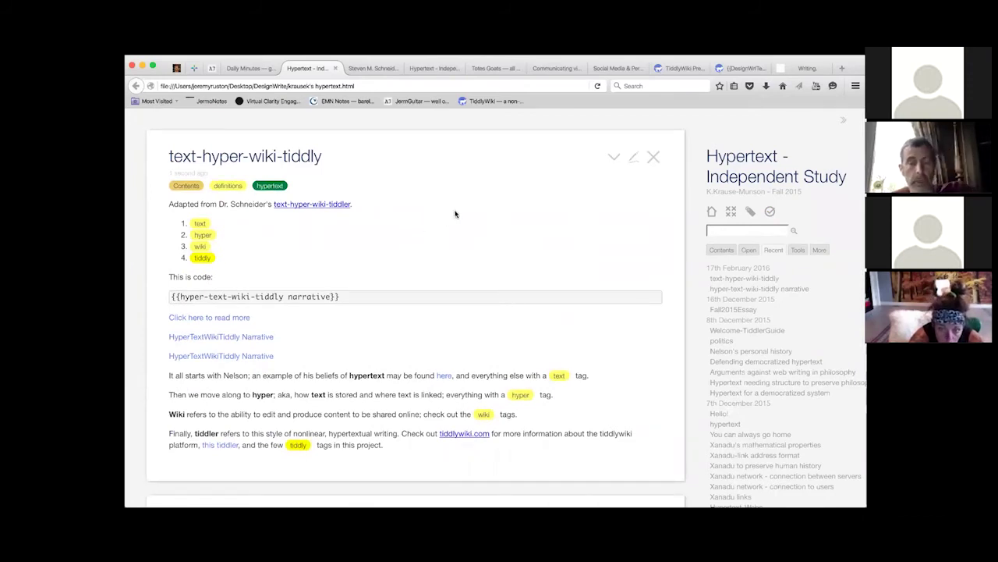
scroll(457, 208, down, 5)
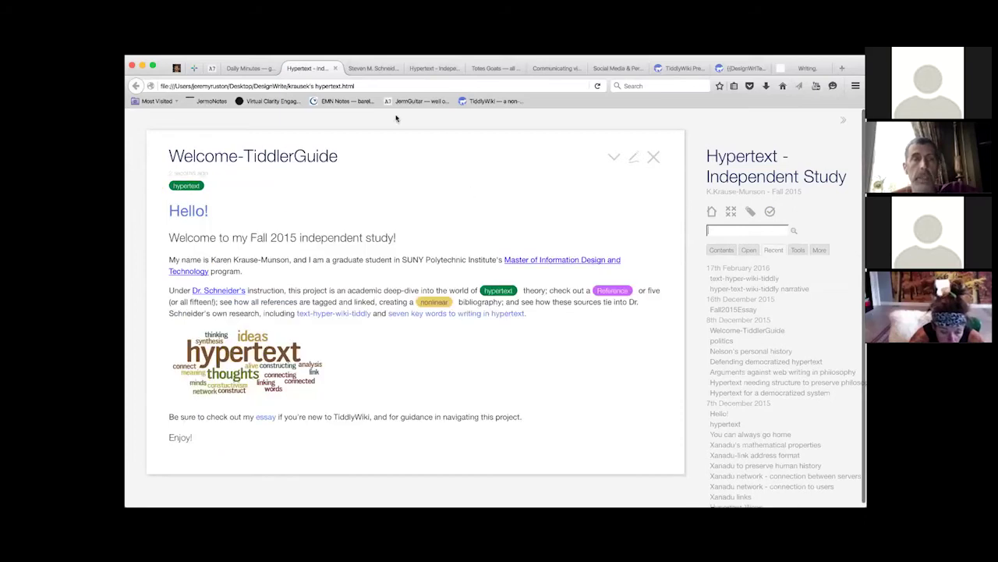
Switch to the online copy of the Hypertext - Independent Study wiki and reload it, discarding the unsaved text-hyper-wiki-tiddly draft.
click(378, 69)
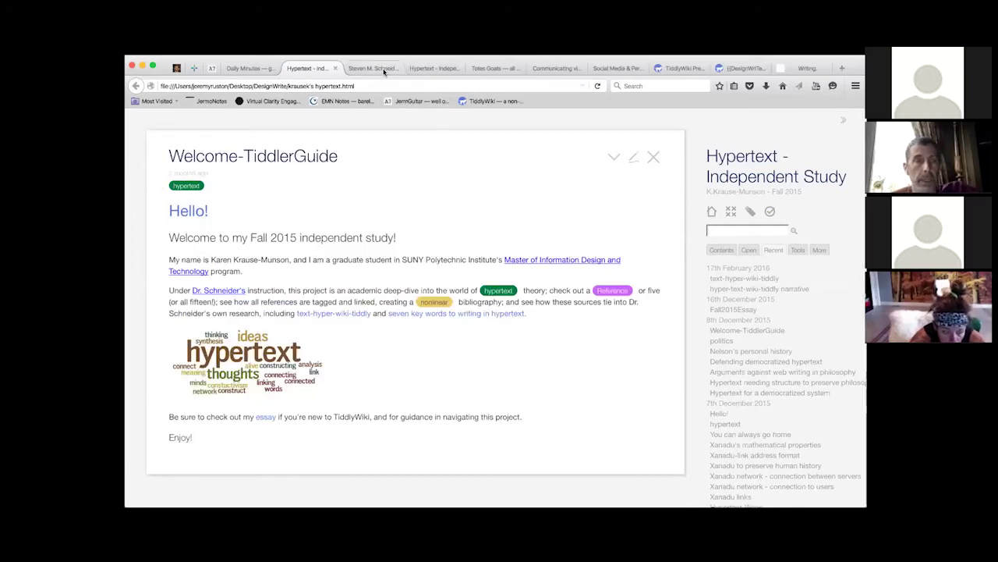
click(439, 70)
key(super+r)
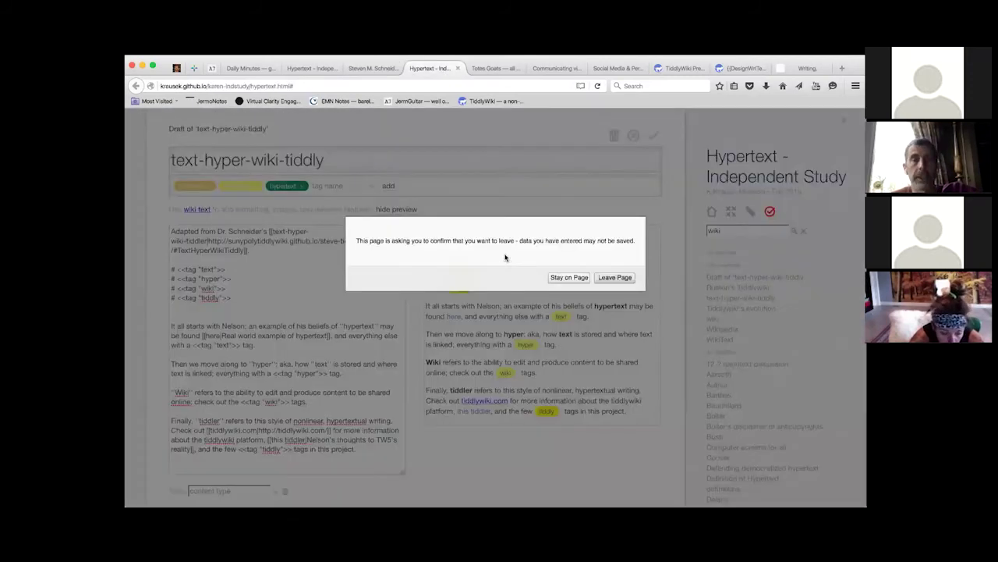
click(615, 278)
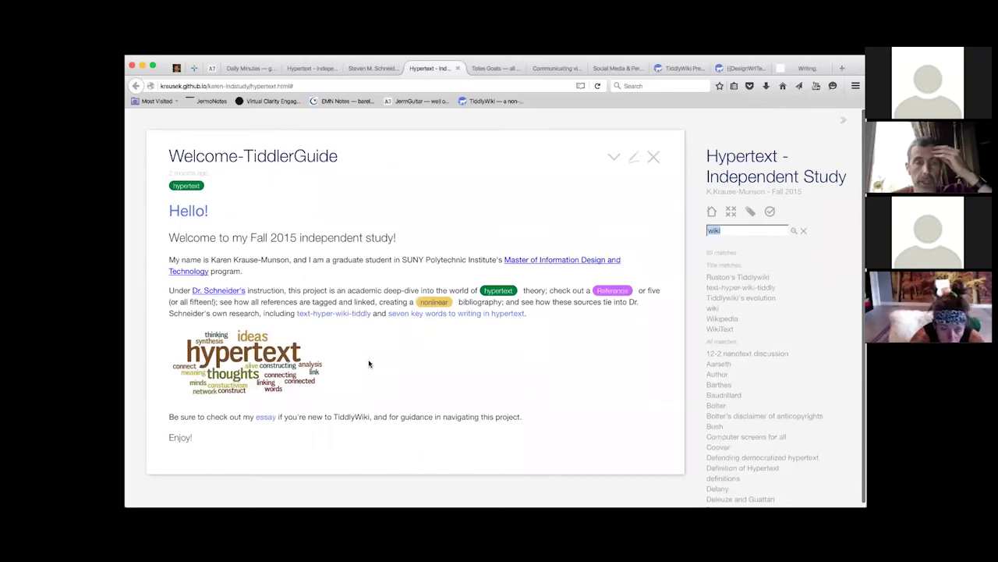
Open the essay linked in Welcome-TiddlerGuide and read its introduction and project navigation guide.
click(265, 416)
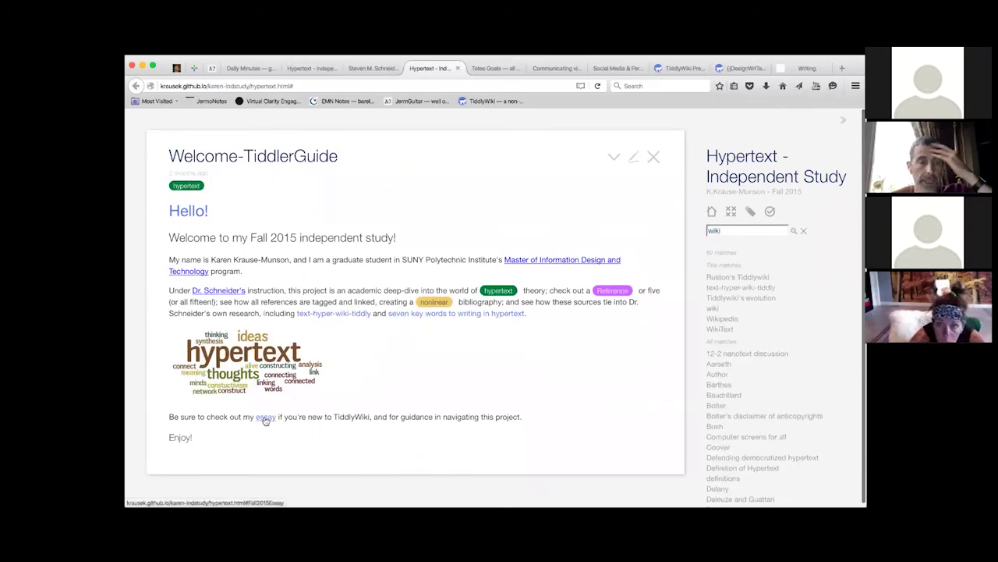
scroll(382, 394, down, 3)
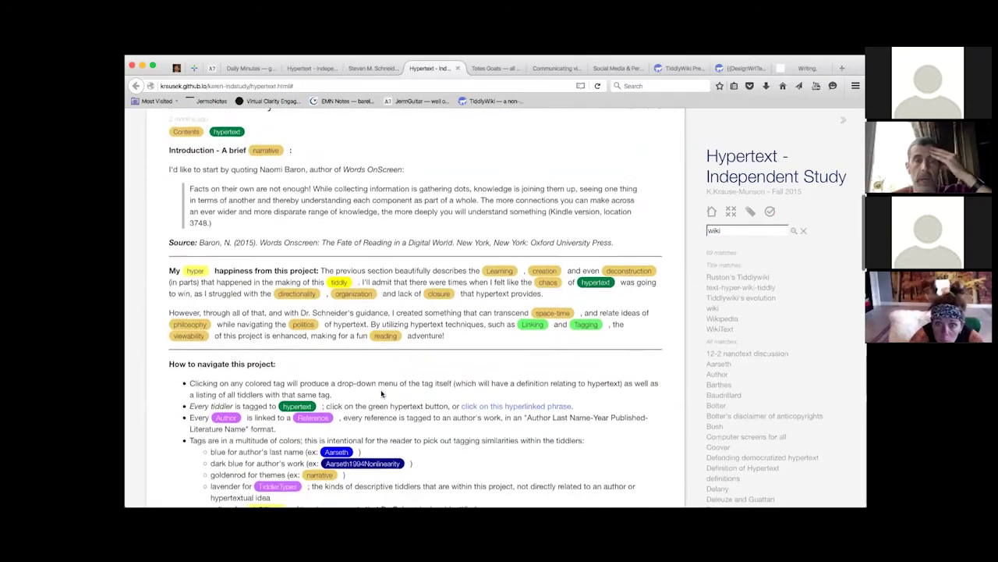
scroll(381, 394, down, 2)
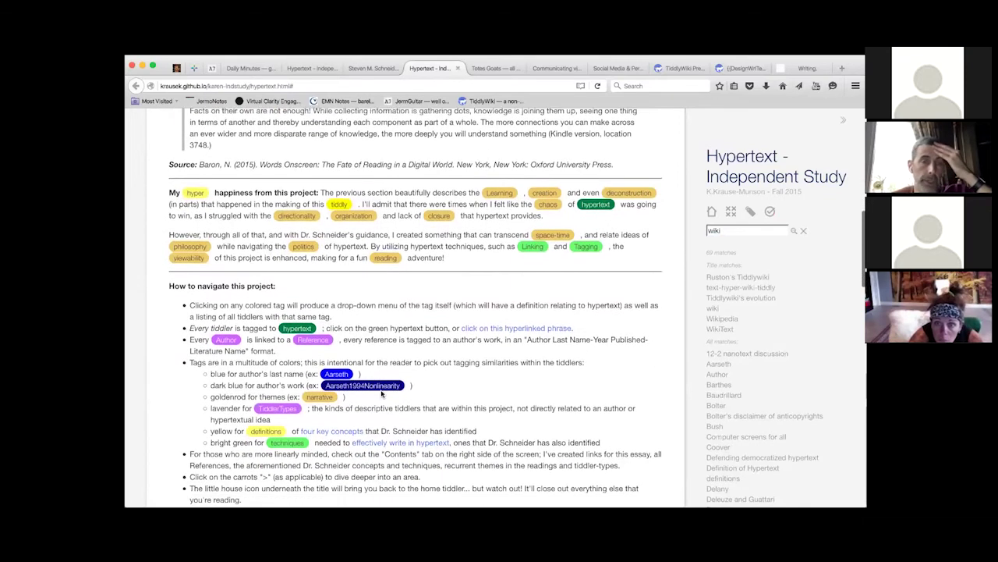
scroll(382, 394, up, 1)
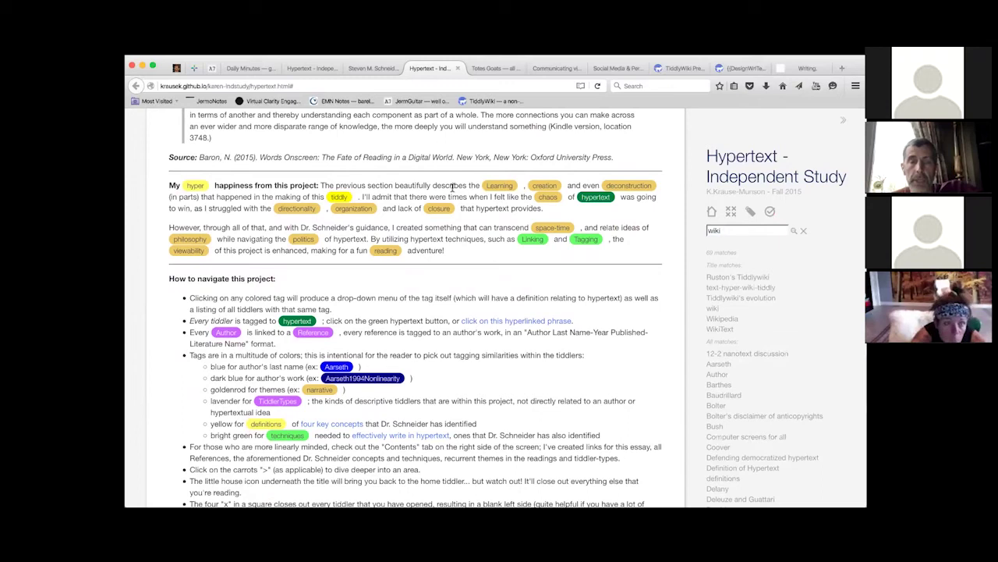
Browse the tiddlers listed under the essay's inline Learning, closure, organization, directionality, philosophy and politics tags.
click(500, 189)
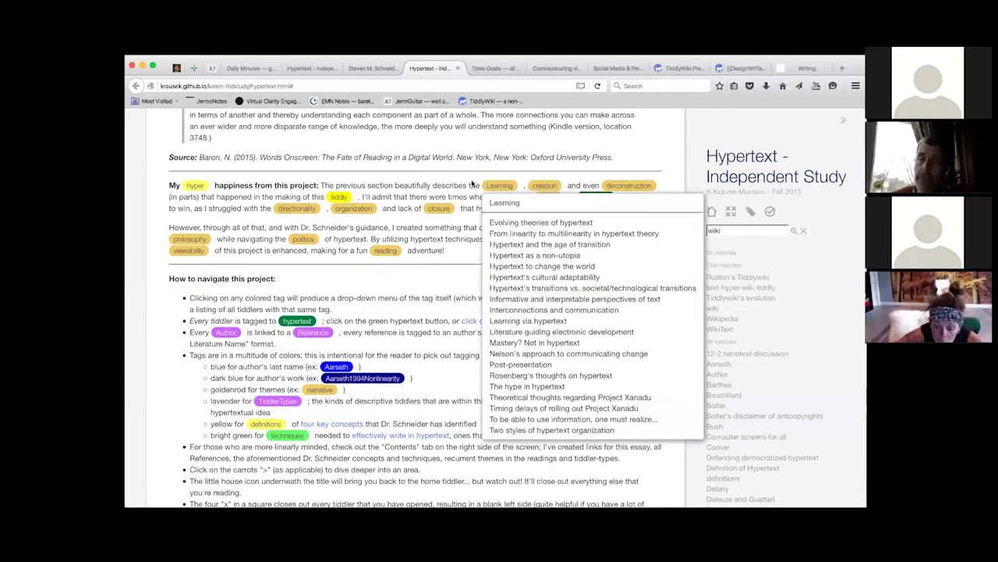
click(447, 210)
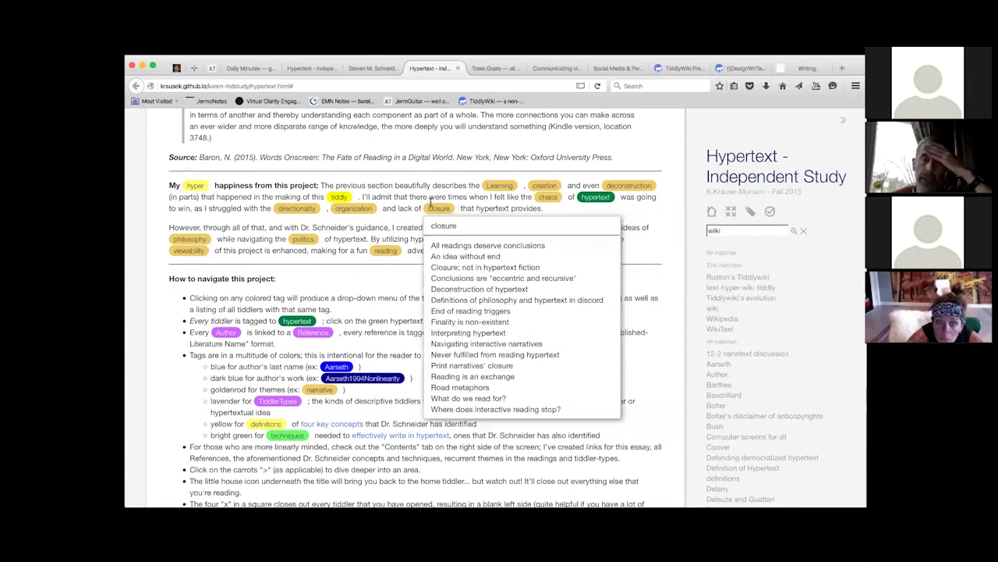
click(408, 196)
click(361, 210)
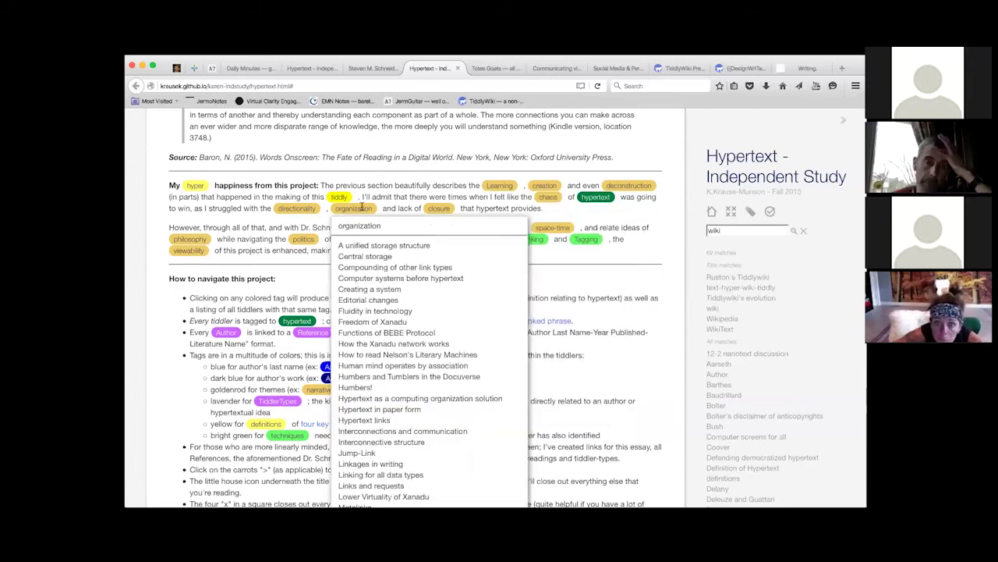
click(378, 187)
click(312, 208)
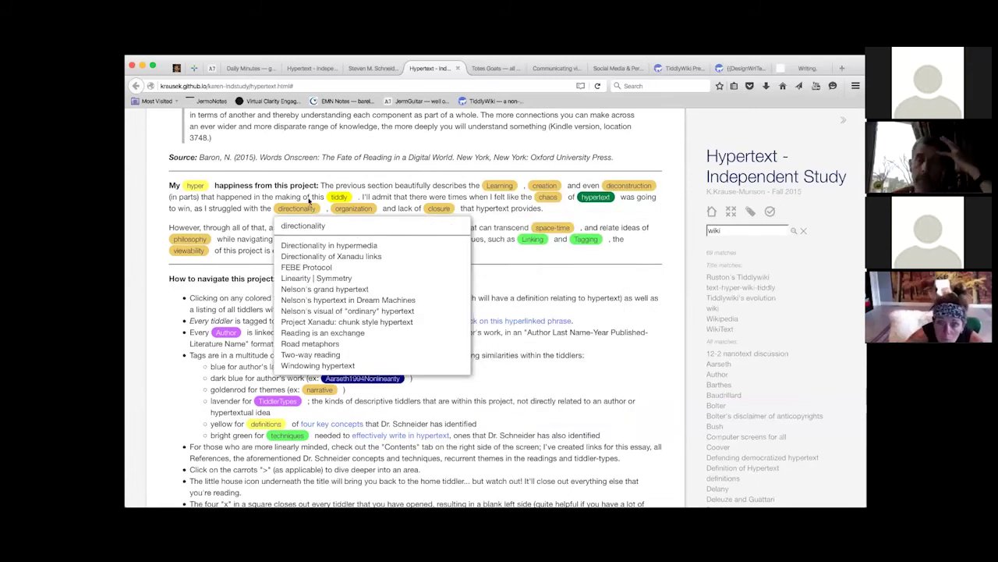
click(304, 188)
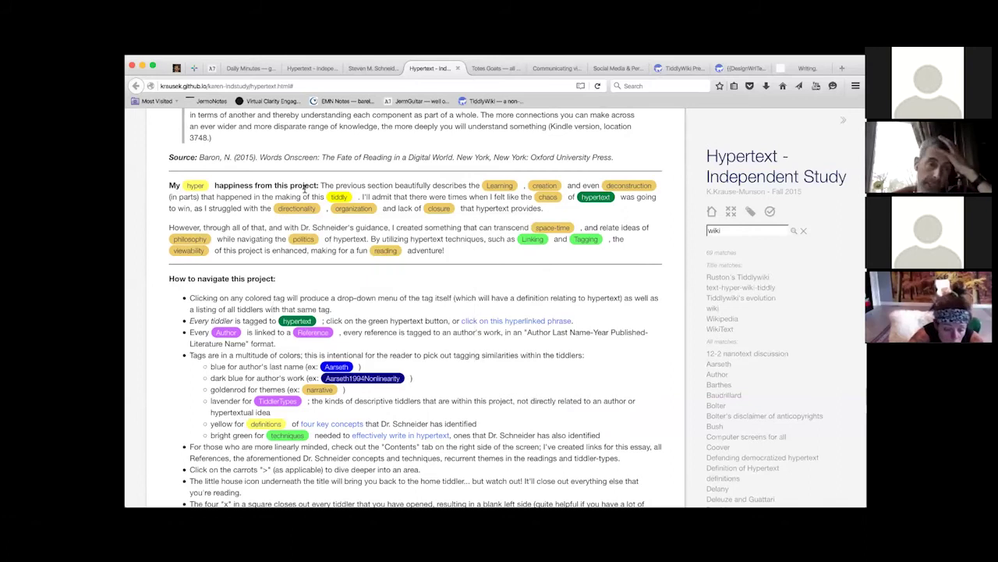
click(197, 238)
click(226, 225)
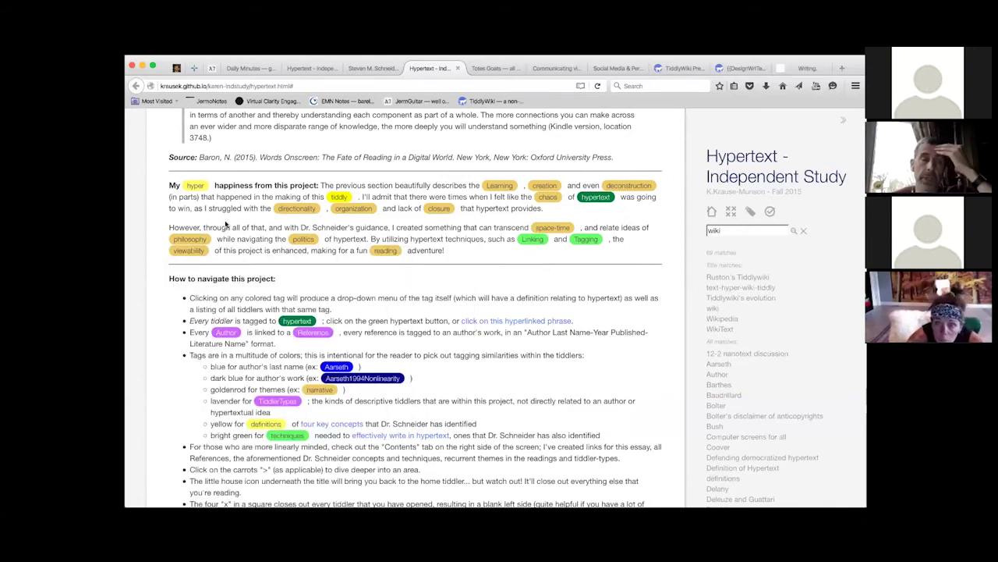
click(304, 241)
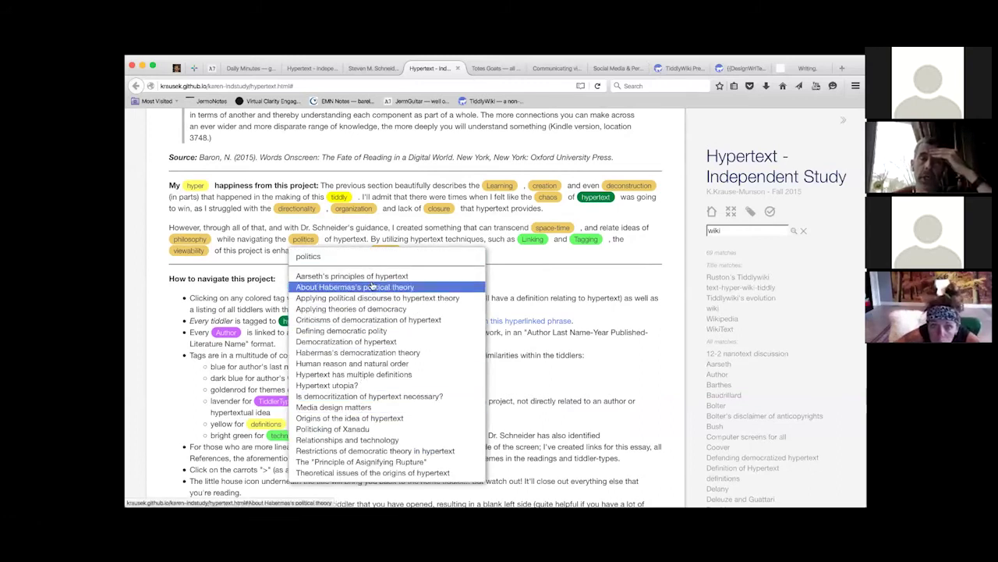
click(340, 225)
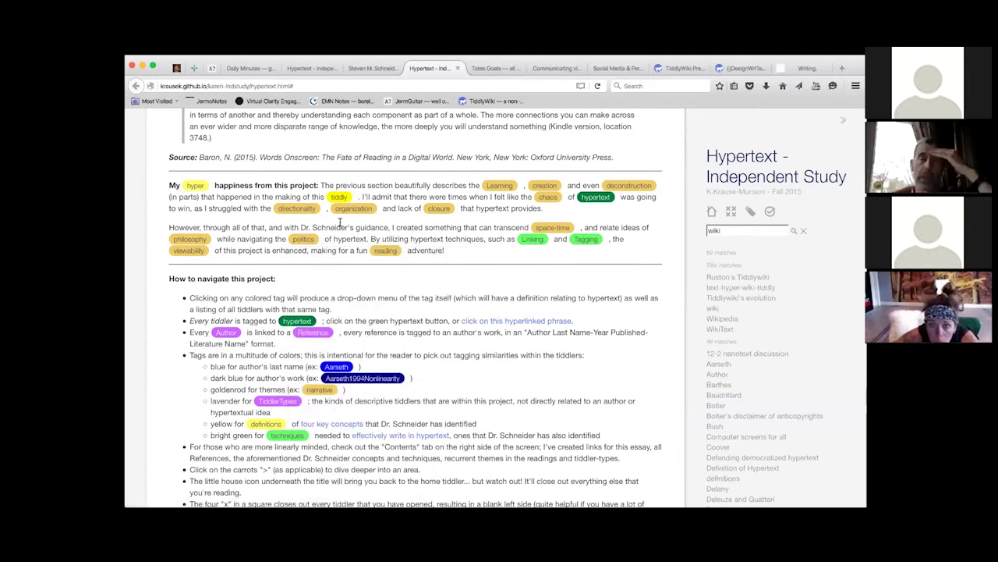
scroll(416, 316, down, 1)
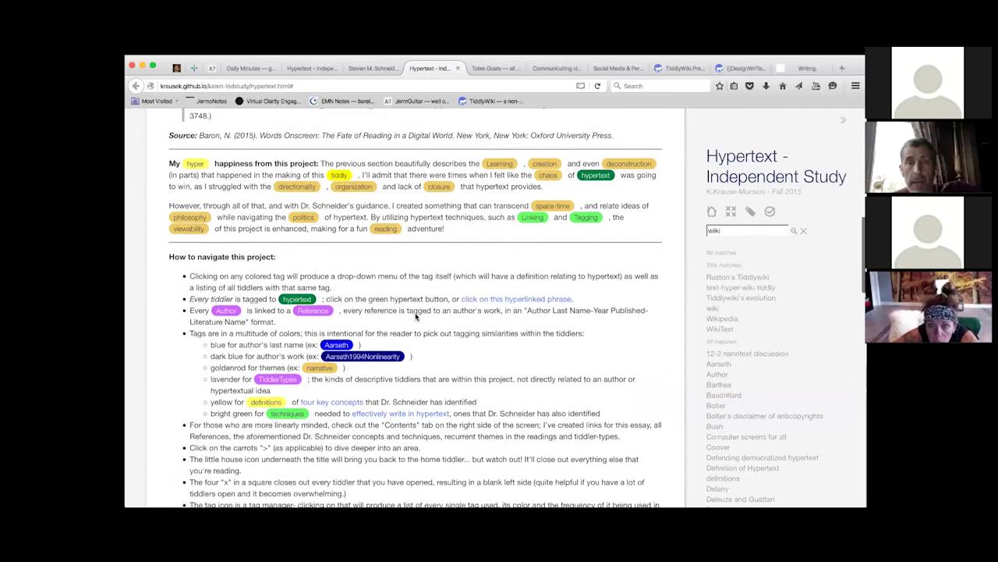
Switch to the Totes Goats wiki and look through its open tiddlers, from the welcome text to GoatsTwoEatingInTheBarn.
click(491, 68)
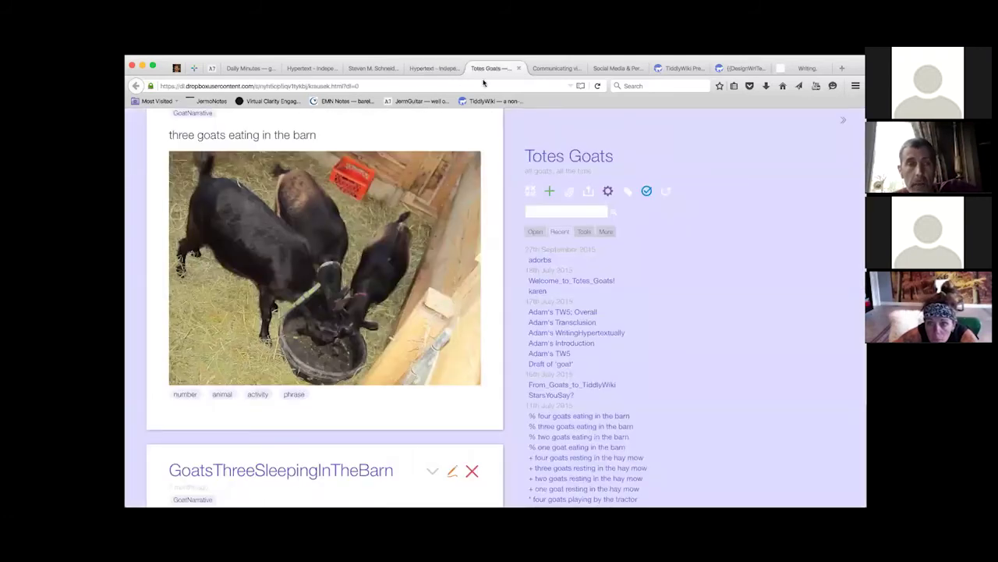
scroll(471, 220, up, 3)
scroll(471, 224, up, 10)
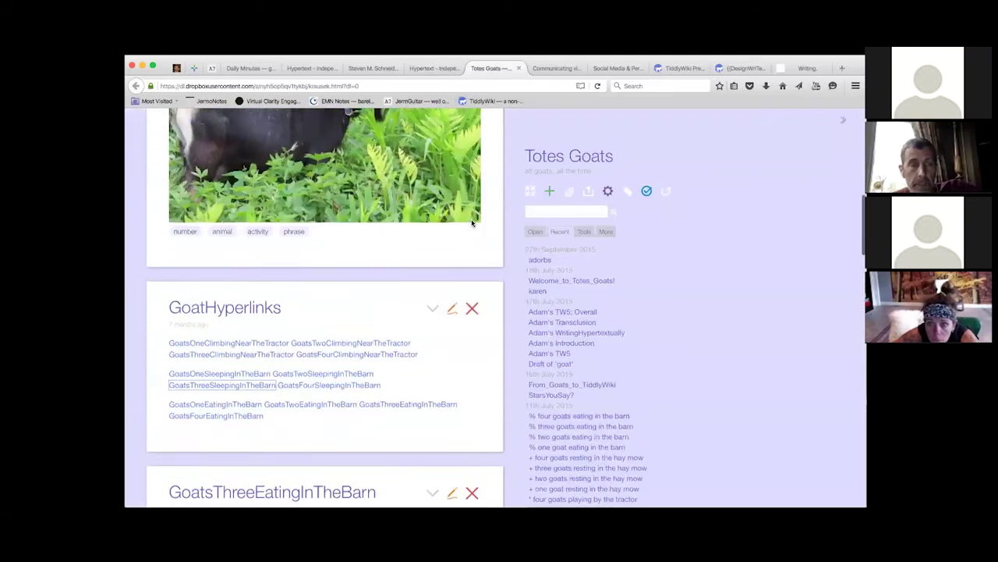
scroll(471, 224, up, 3)
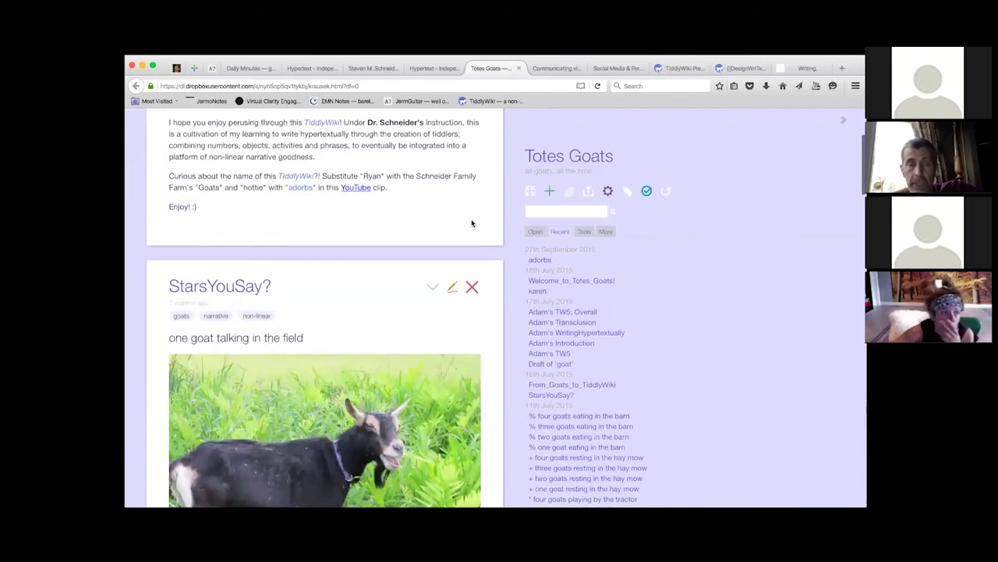
scroll(471, 223, down, 5)
scroll(472, 223, down, 15)
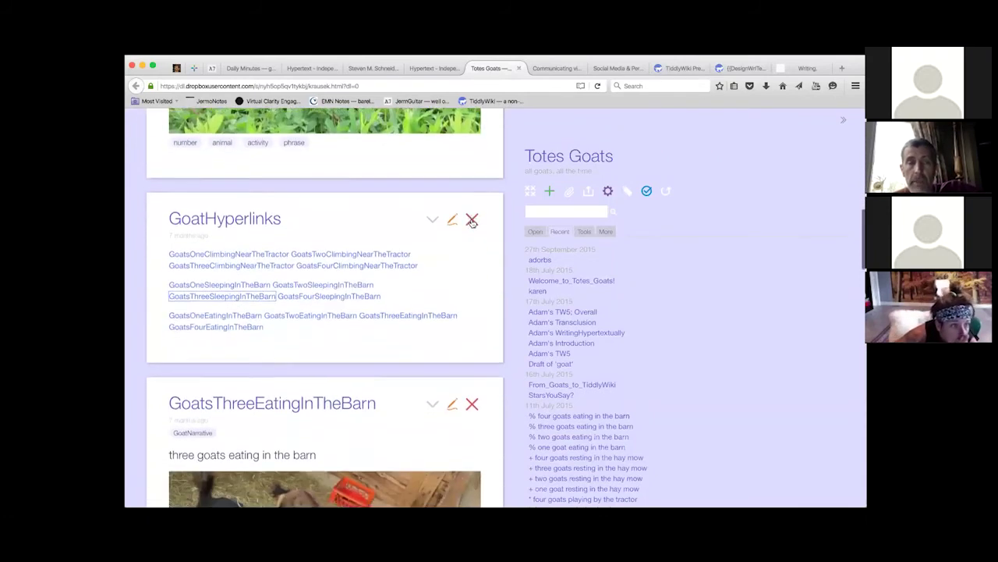
scroll(472, 223, down, 10)
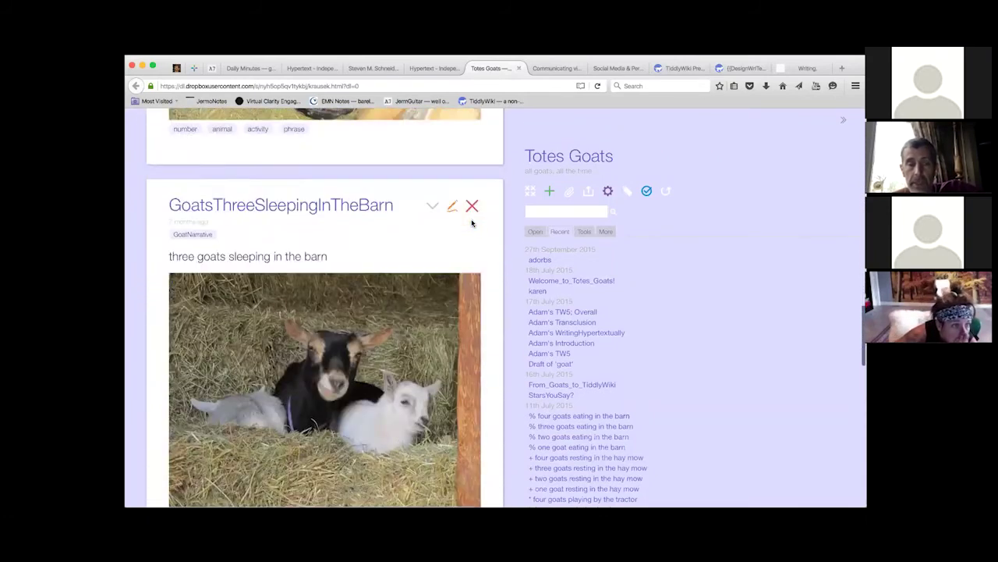
scroll(471, 223, down, 2)
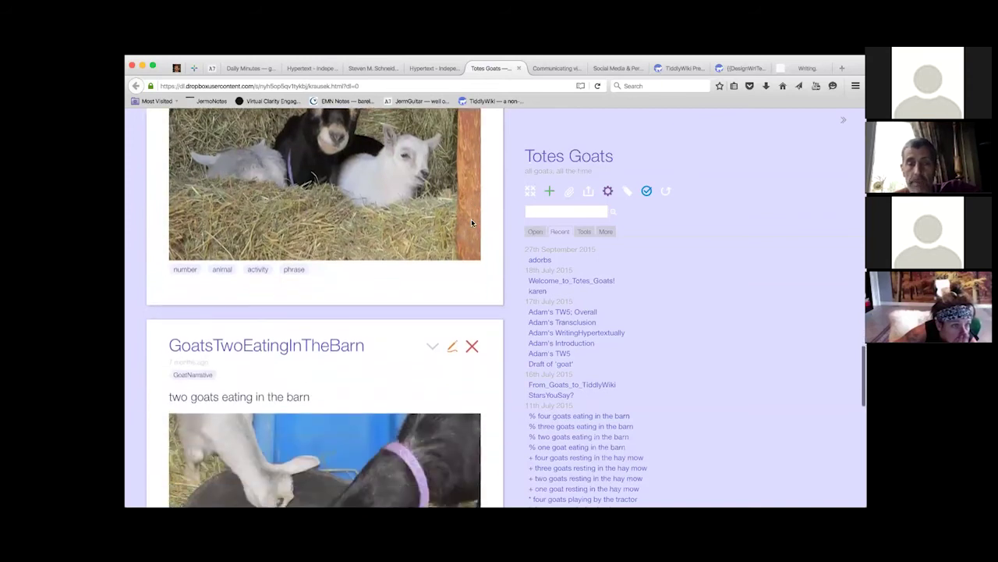
scroll(471, 224, down, 5)
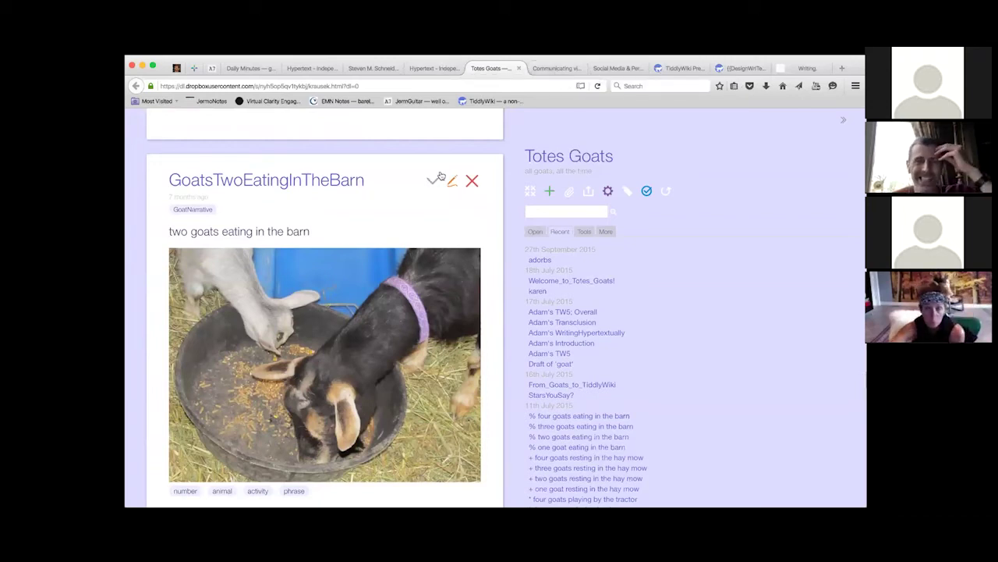
scroll(439, 176, up, 20)
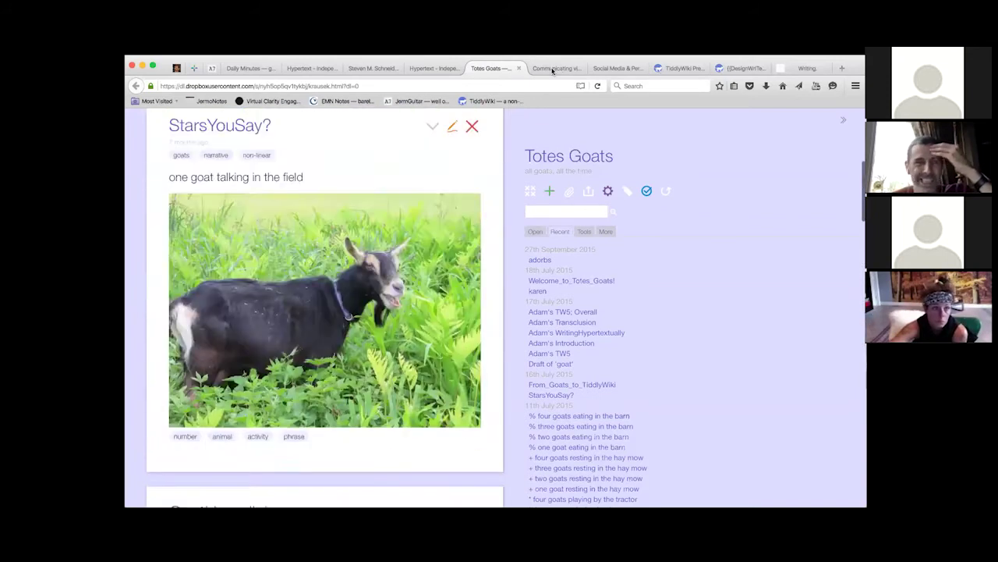
View the Memes tiddler in the Communicating via Memes wiki and return to the Totes Goats wiki.
click(553, 69)
scroll(437, 293, up, 4)
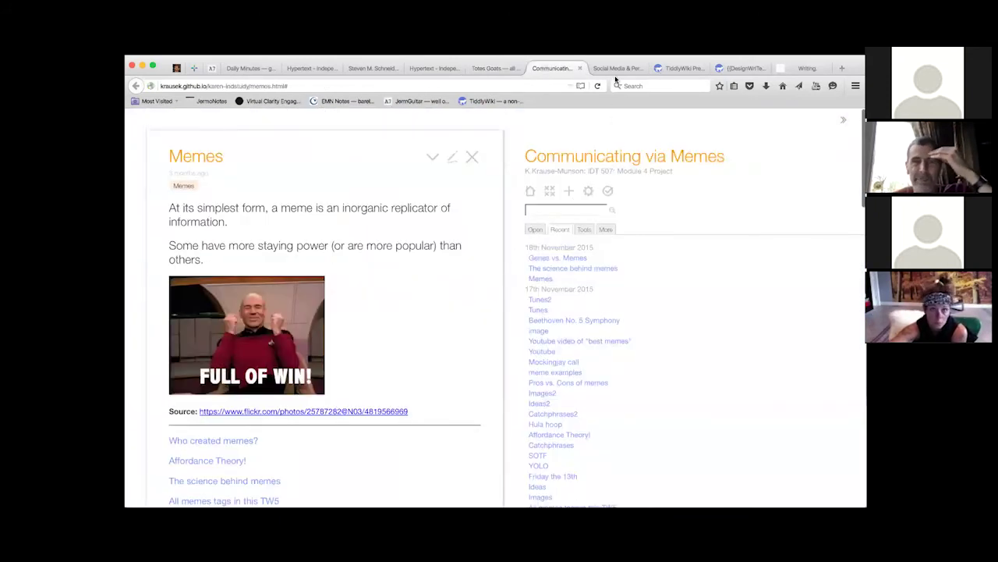
click(493, 68)
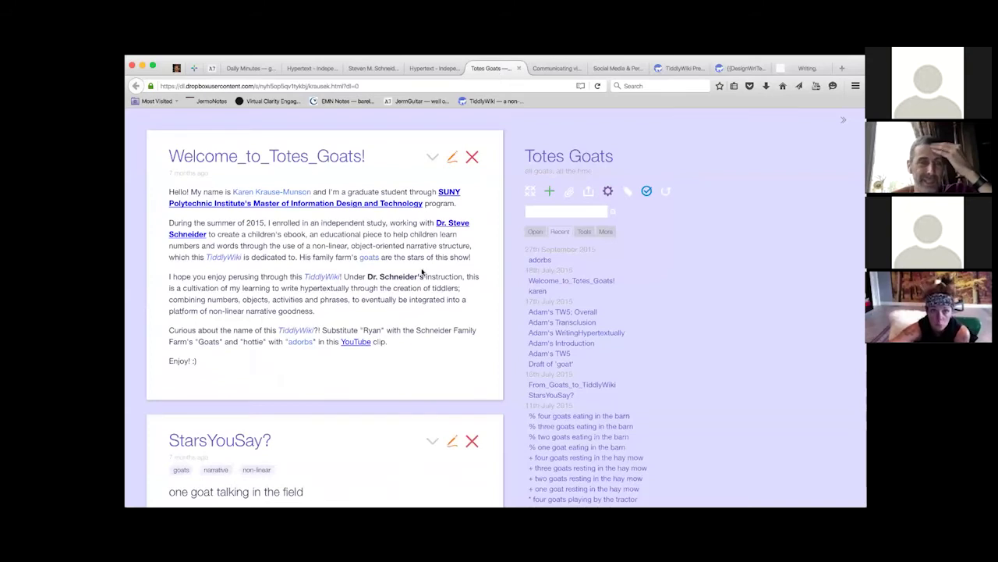
Open the recent tiddlers about four, three and two goats playing by the tractor, one after another.
scroll(422, 272, down, 1)
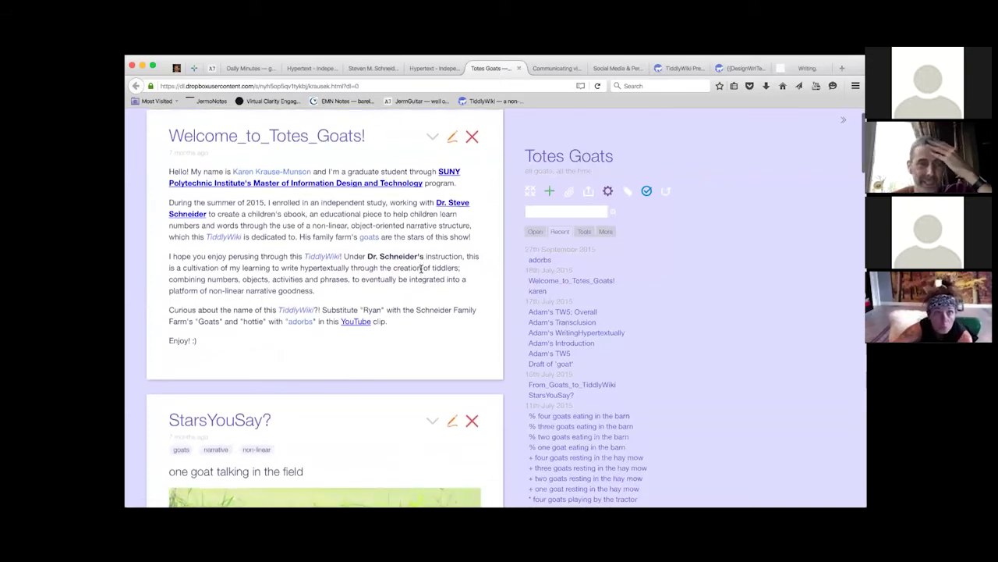
scroll(631, 365, down, 4)
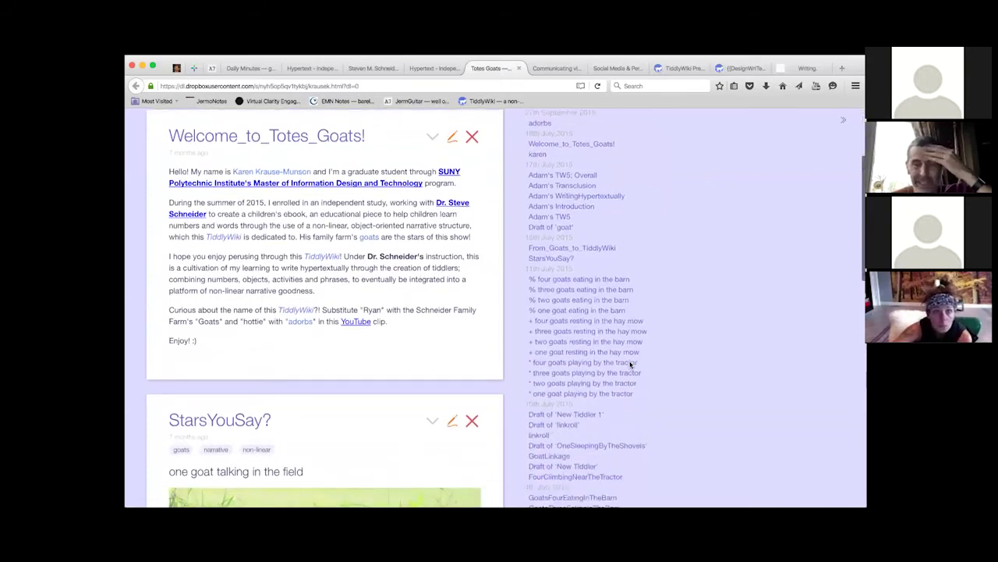
scroll(631, 364, down, 2)
click(598, 298)
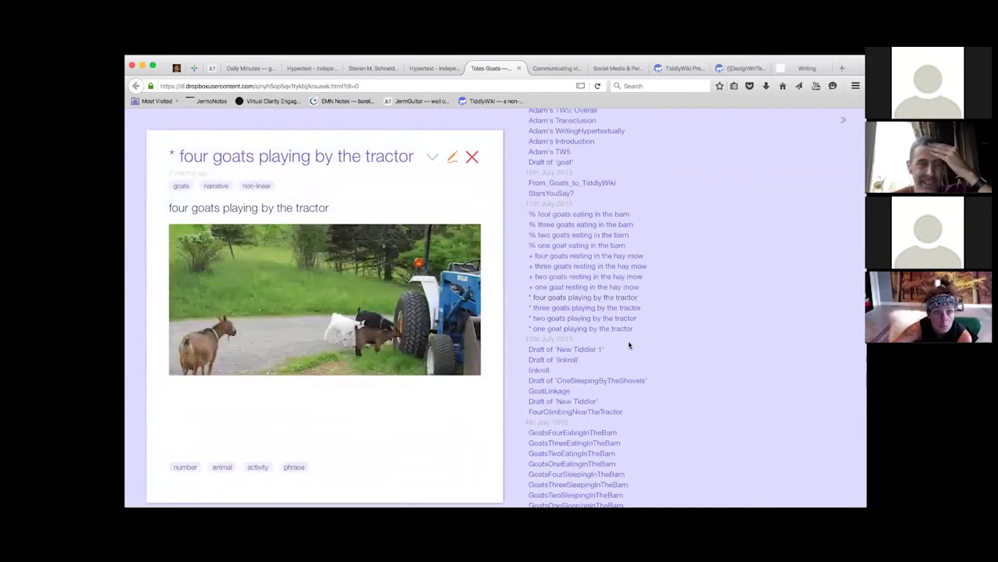
click(591, 309)
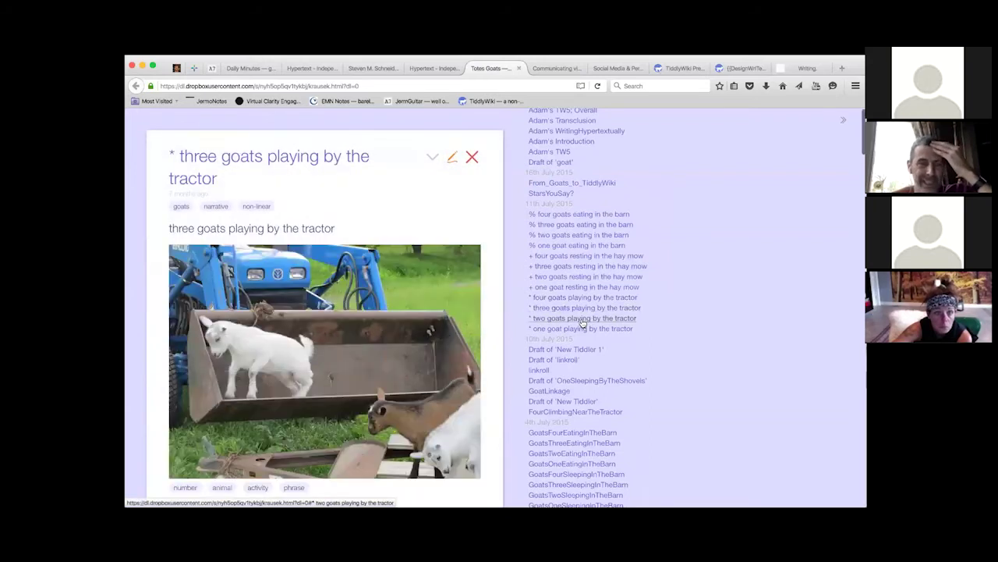
click(582, 321)
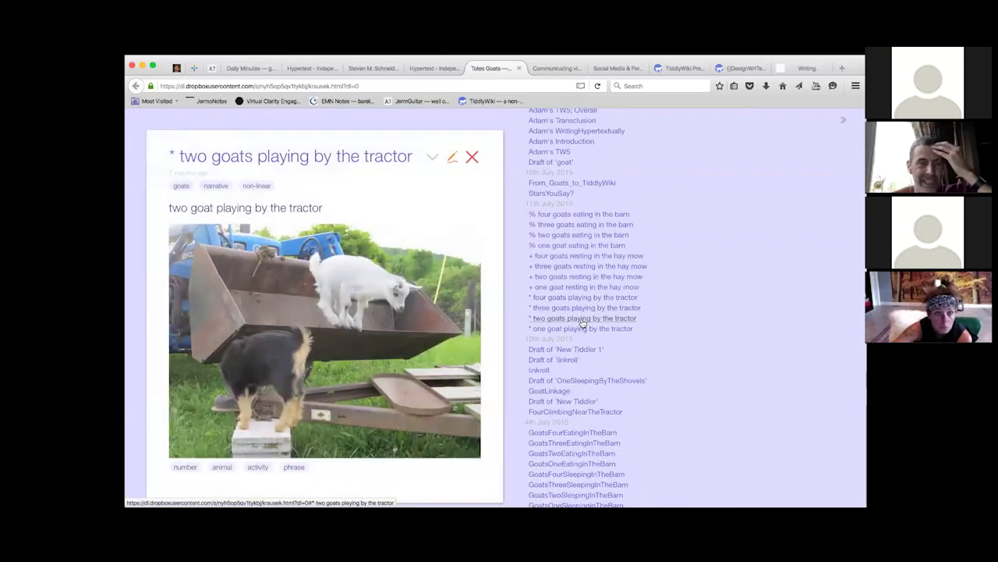
scroll(582, 321, down, 2)
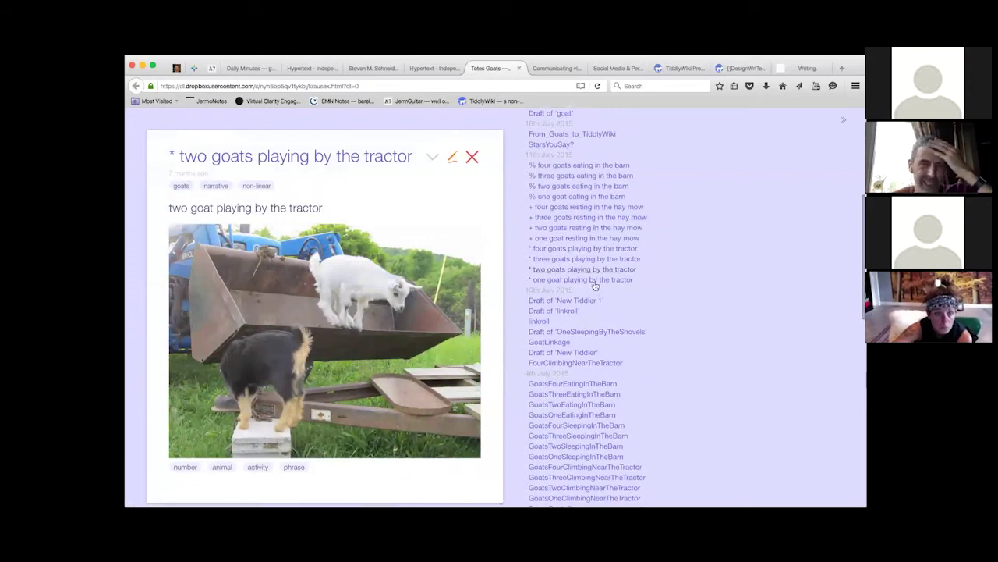
Open the tiddler about one goat playing by the tractor, followed by the ClimbingNearTheTractor tiddlers from four goats down to one.
click(596, 280)
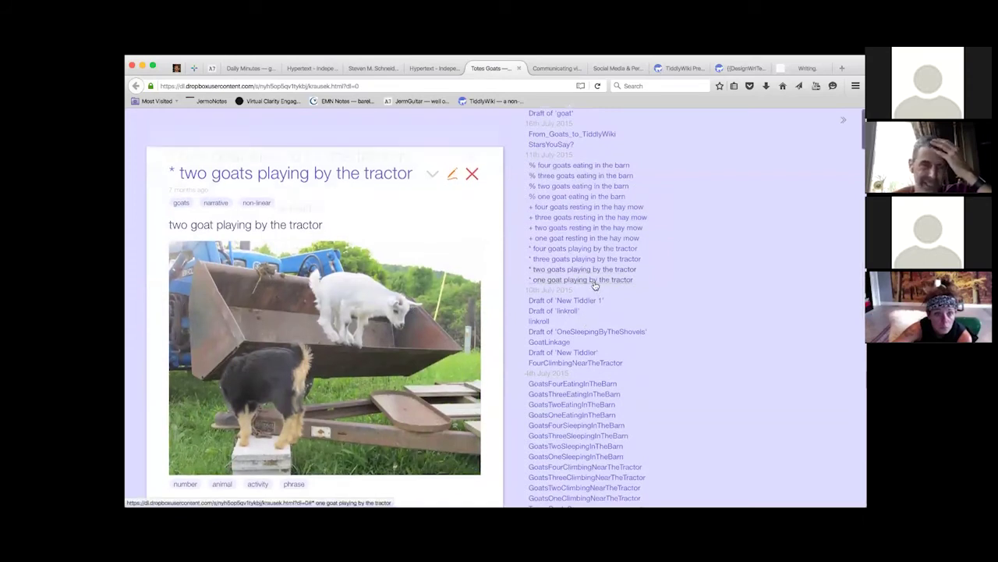
scroll(649, 326, down, 3)
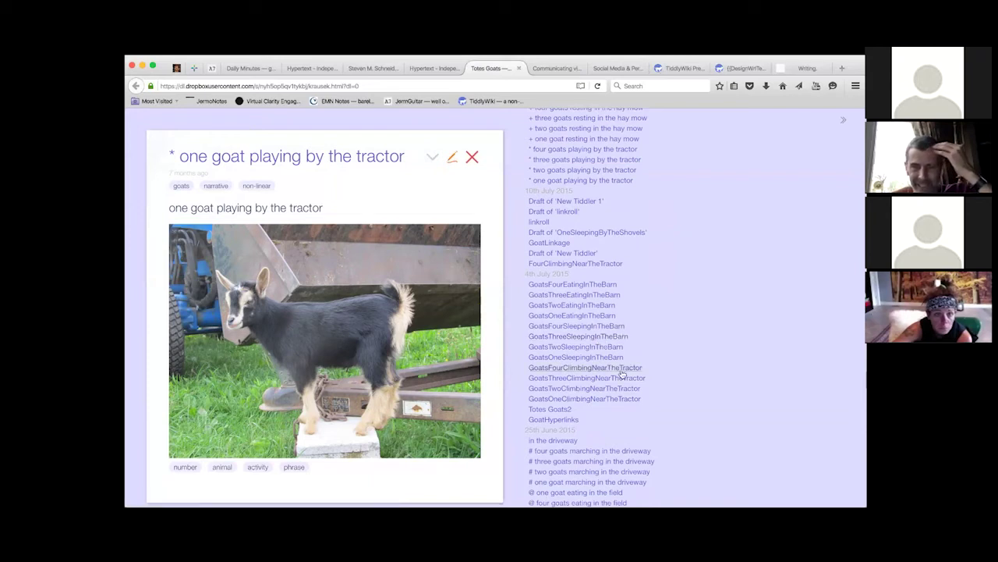
click(611, 367)
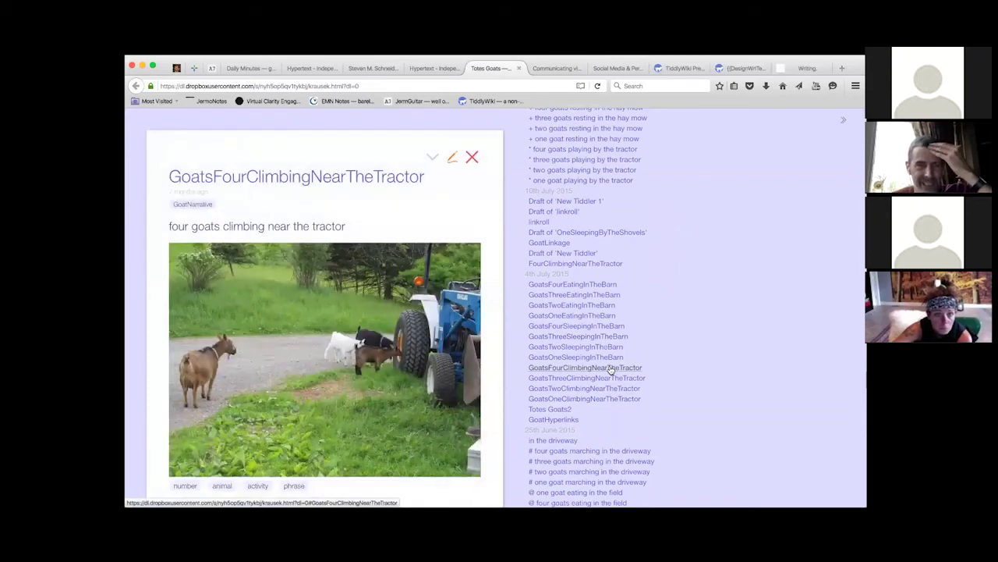
click(605, 378)
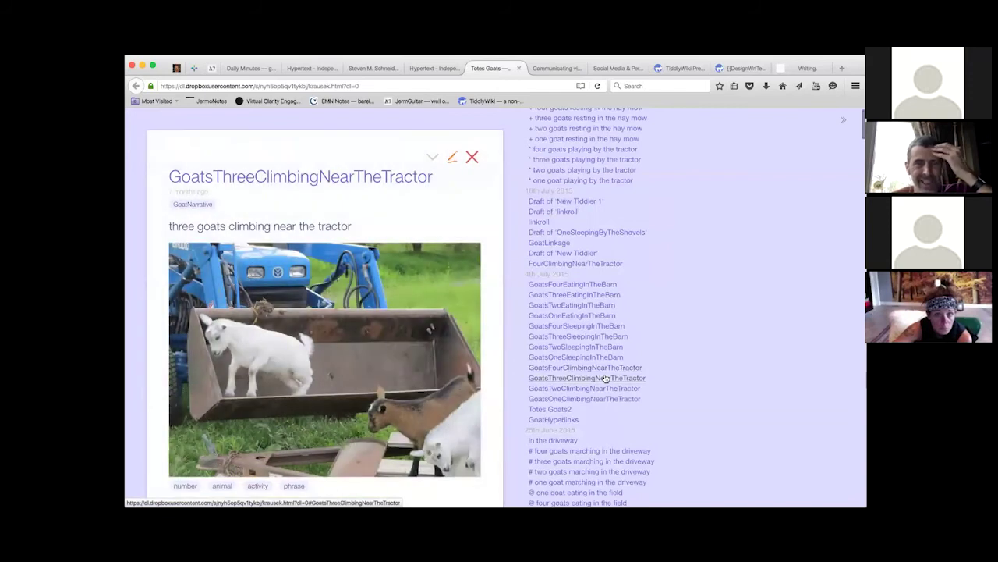
click(603, 385)
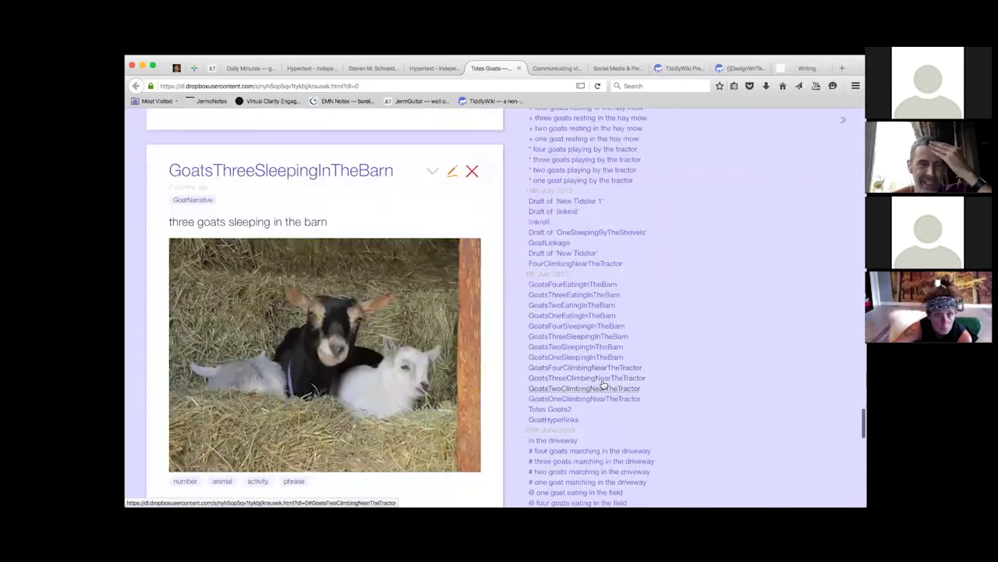
click(598, 399)
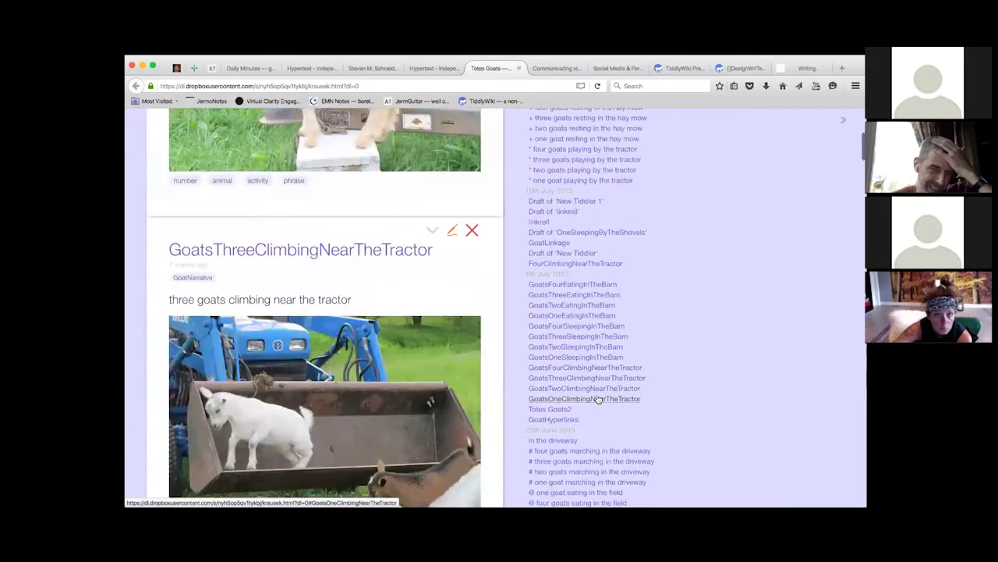
Open the GoatsFourSleepingInTheBarn tiddler and the tiddler about three goats eating in the field.
scroll(598, 399, down, 1)
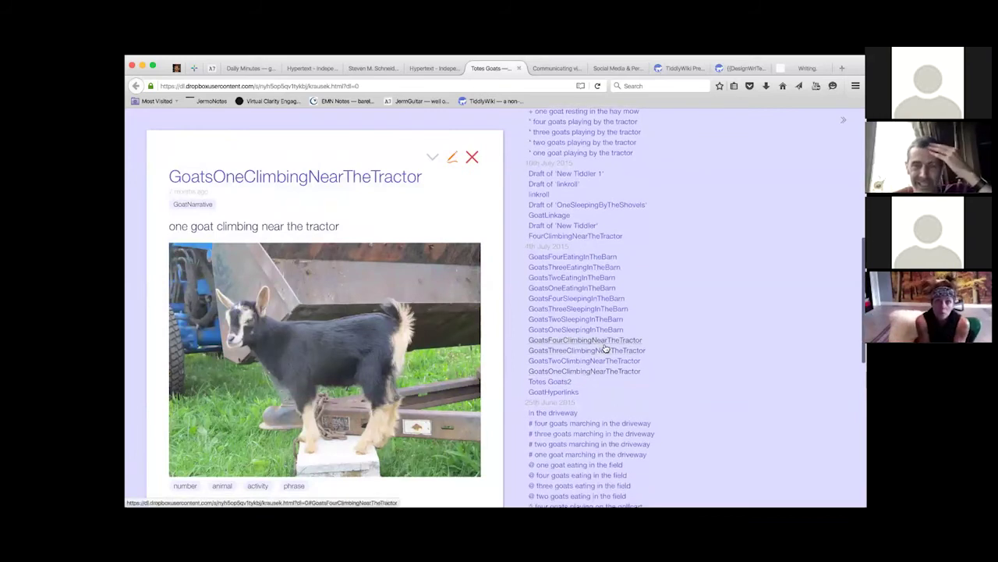
scroll(605, 350, down, 1)
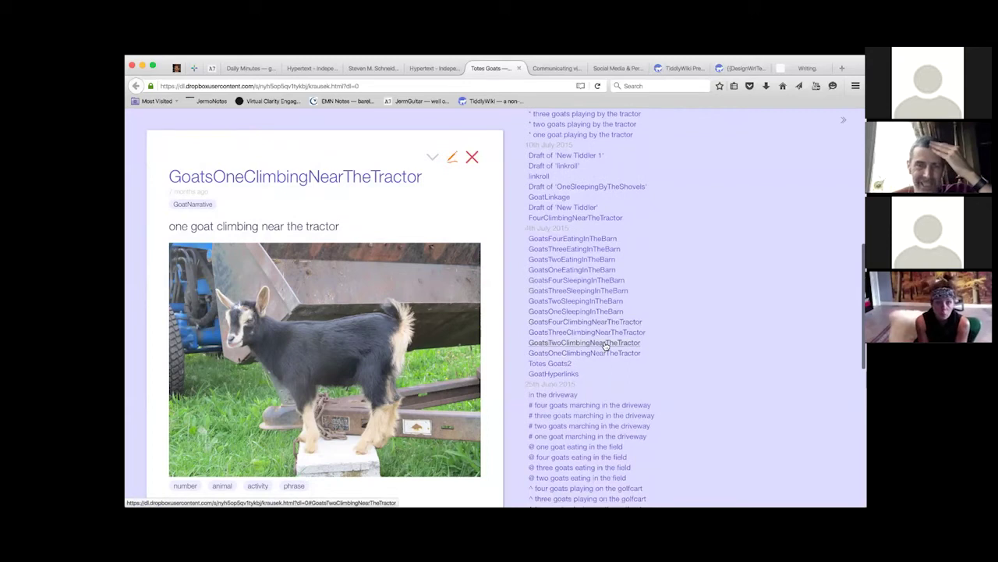
click(595, 280)
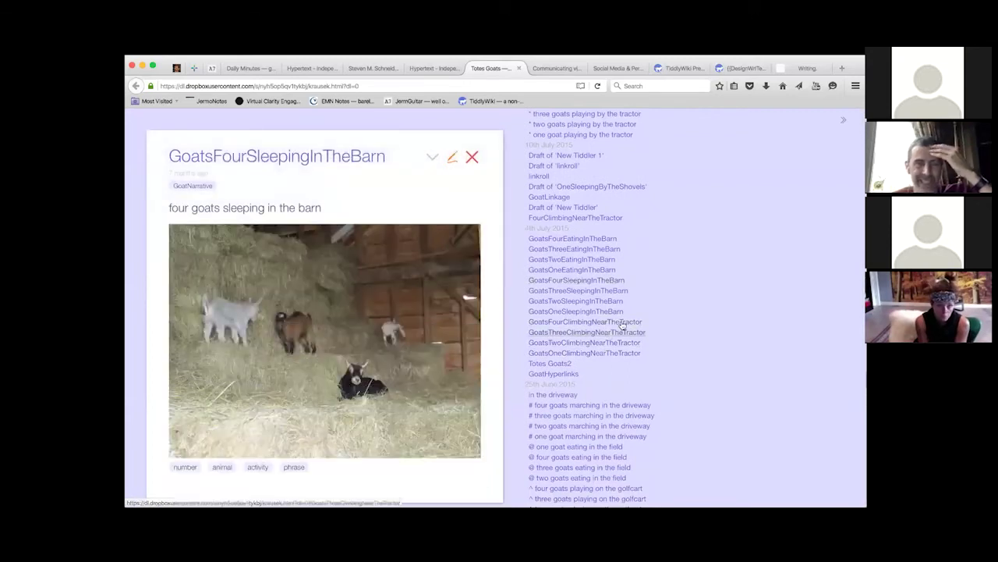
scroll(622, 326, down, 3)
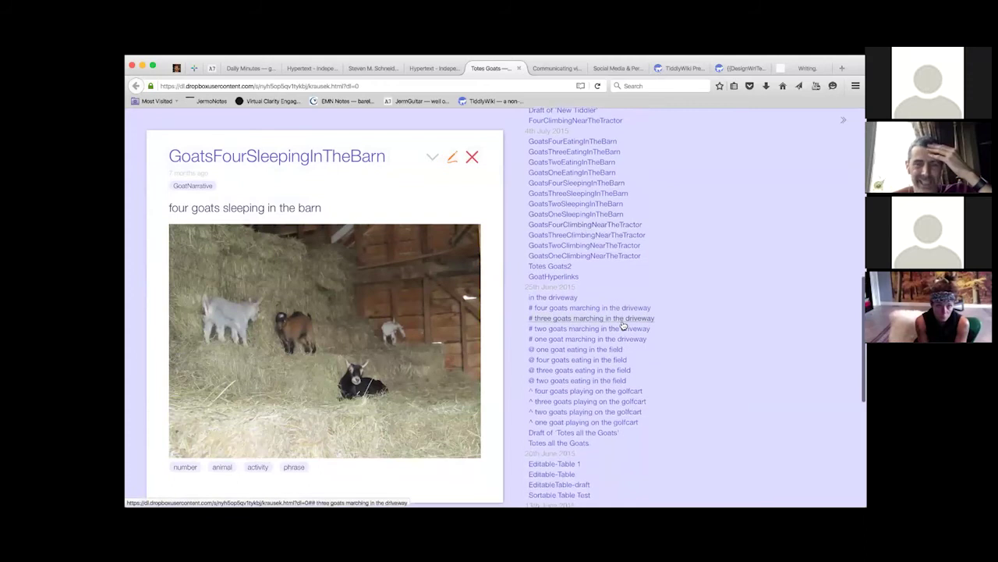
click(593, 372)
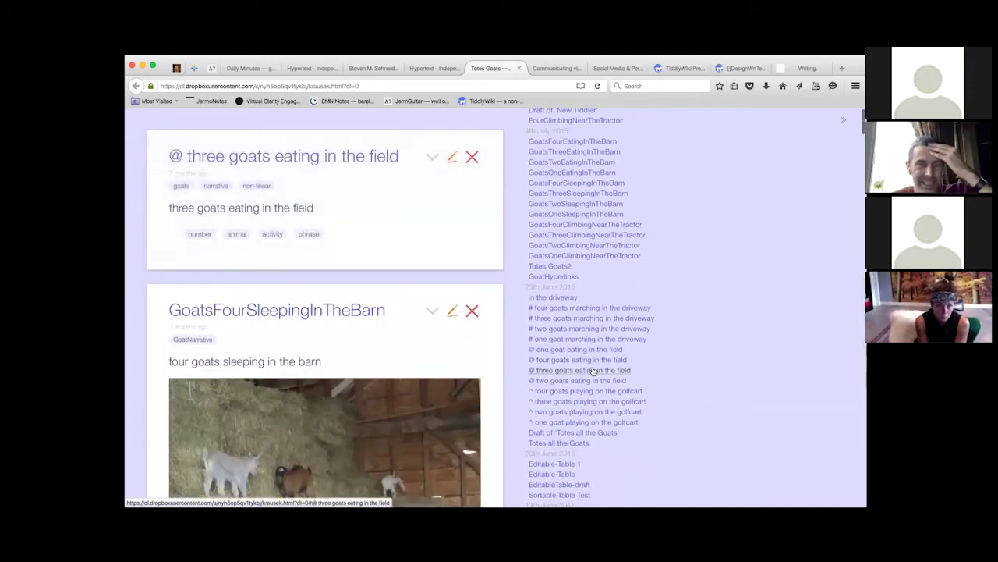
Open the tiddler about three goats marching in the driveway and look over its photo and inline tags.
click(596, 320)
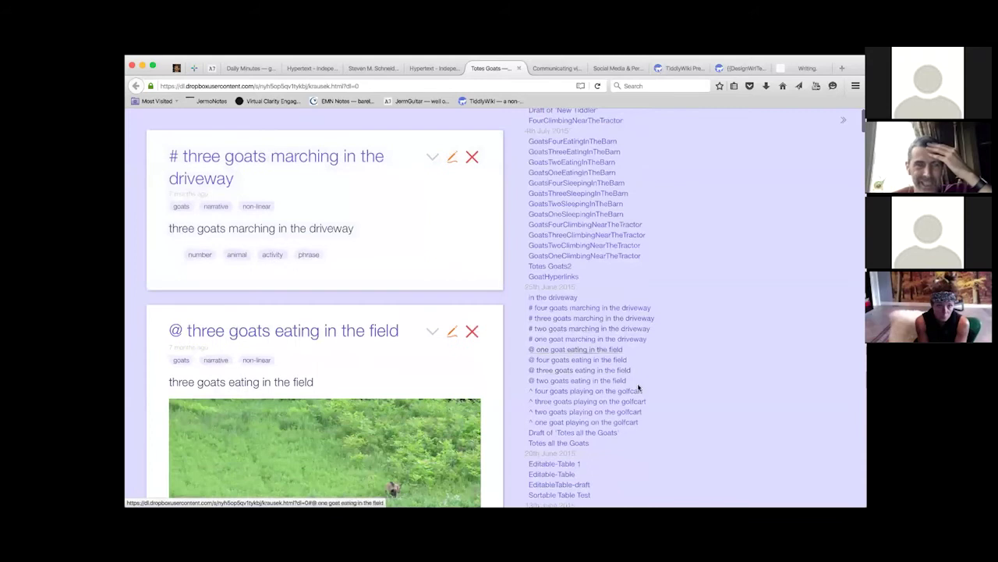
scroll(644, 401, down, 5)
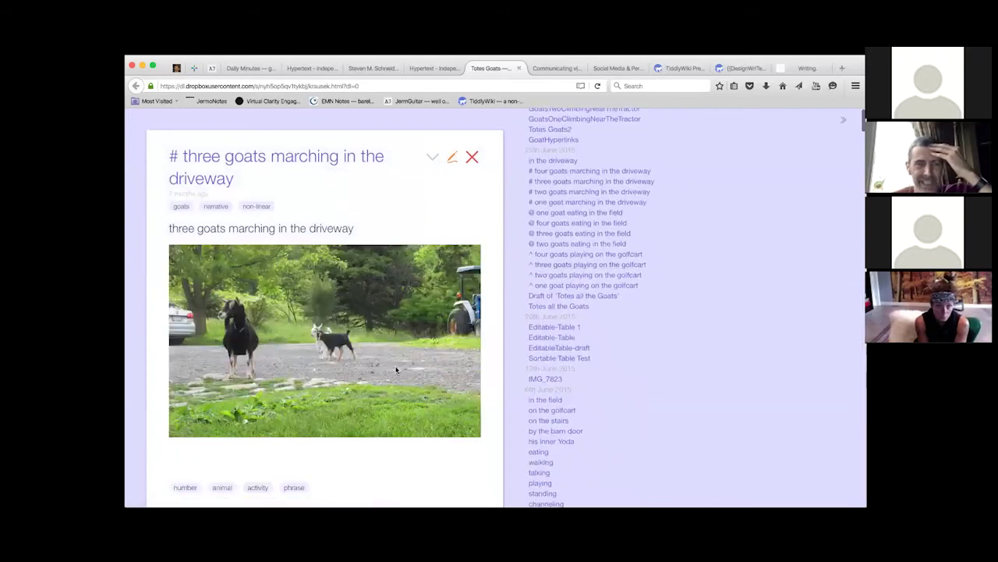
scroll(395, 370, down, 5)
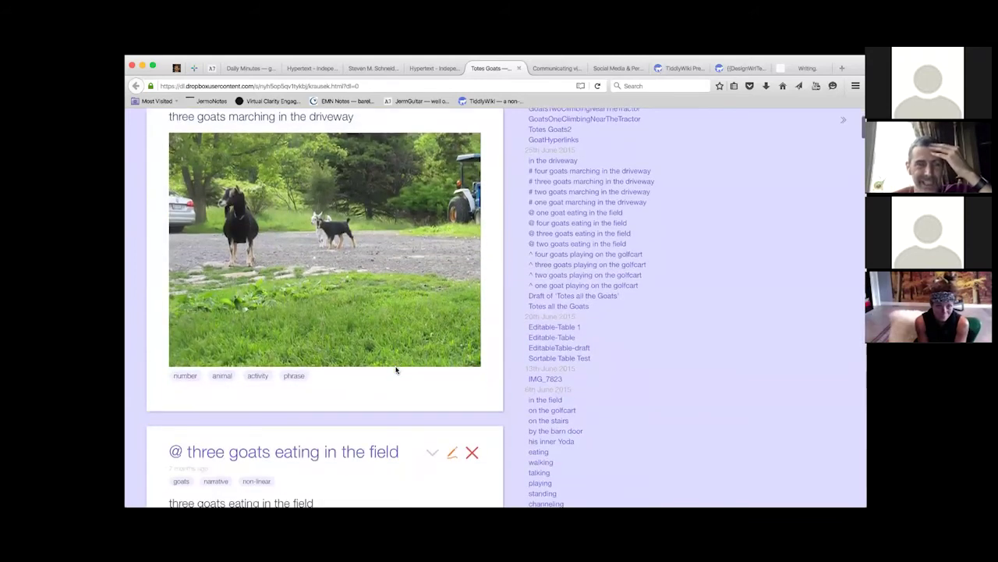
scroll(396, 370, up, 5)
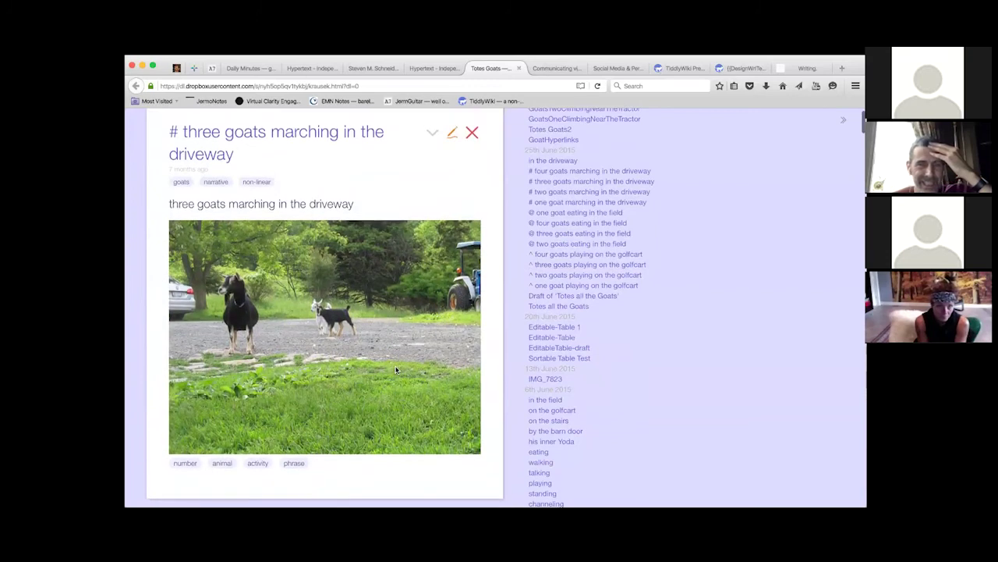
scroll(395, 370, down, 1)
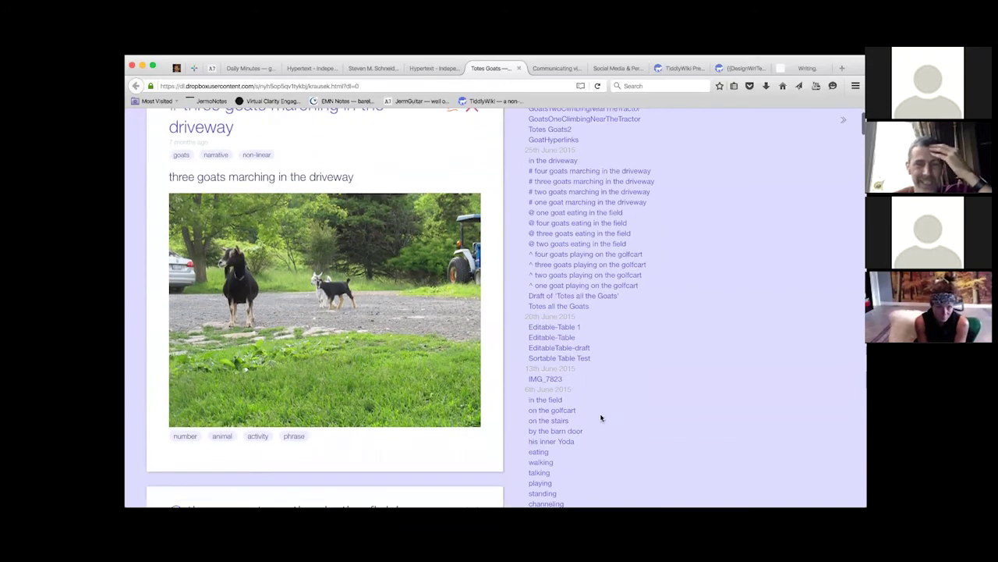
Open the "his inner Yoda" tiddler and use its phrase tag to open "by the barn door" and "on the stairs".
click(567, 441)
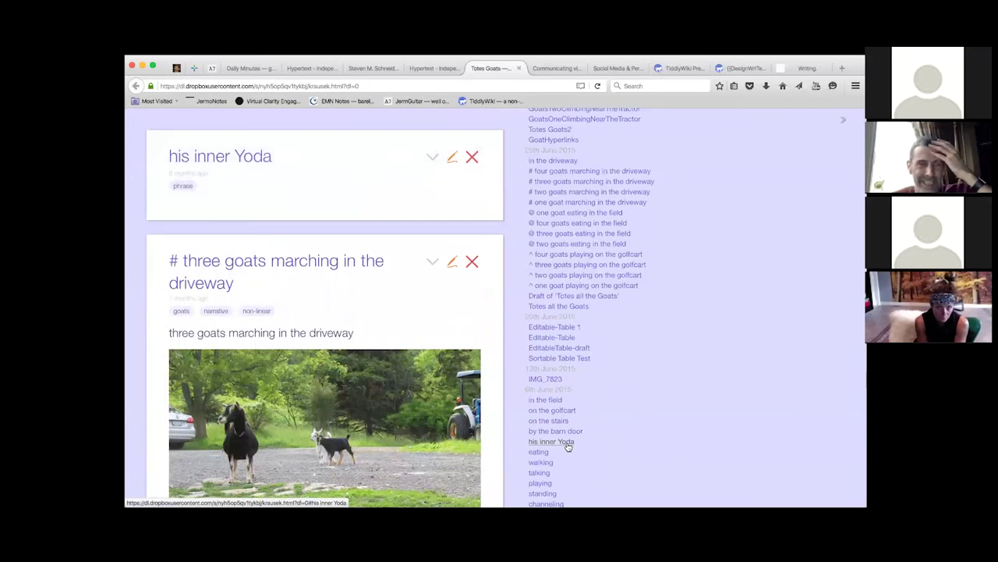
scroll(588, 438, down, 2)
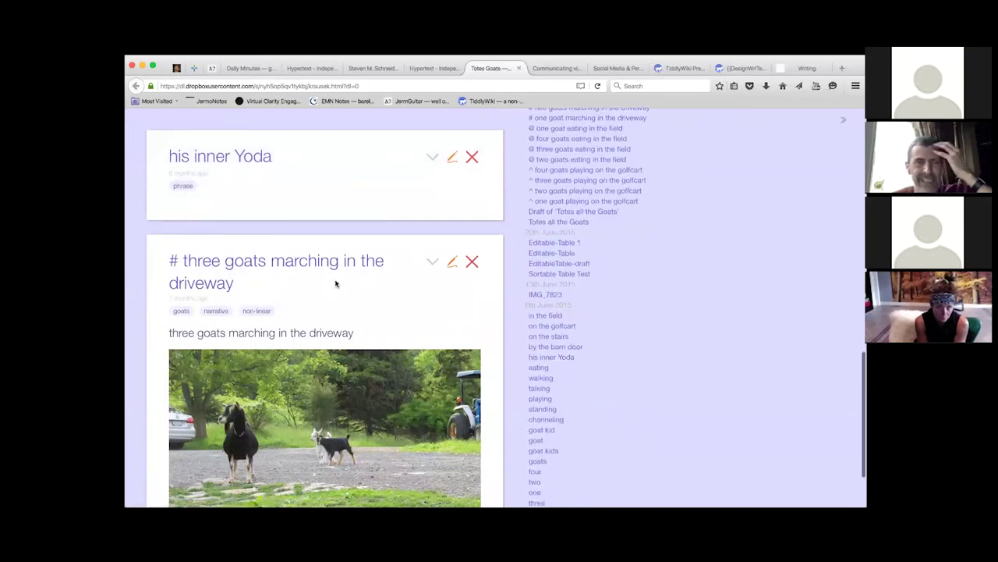
click(187, 185)
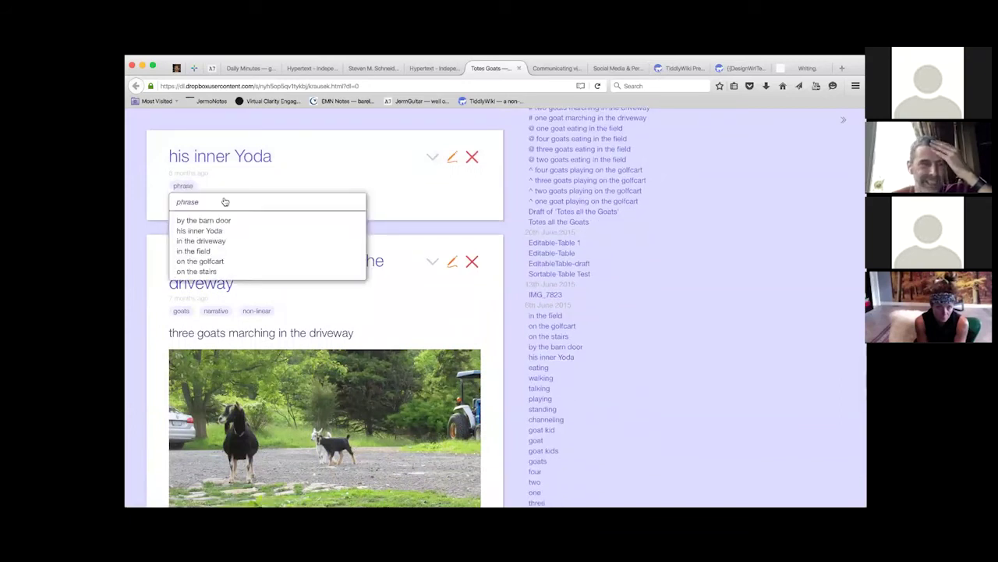
click(260, 221)
scroll(269, 230, up, 3)
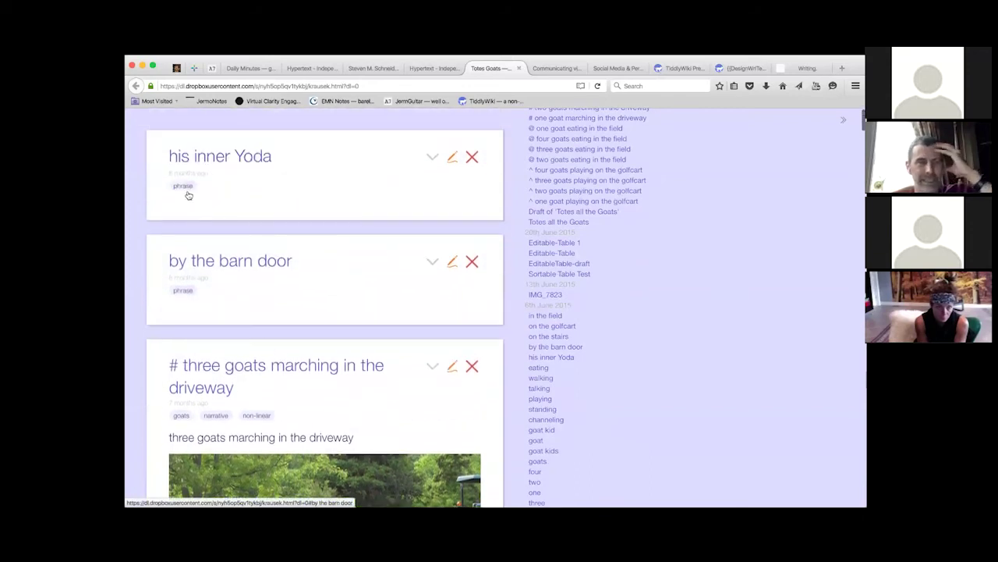
click(185, 189)
click(212, 270)
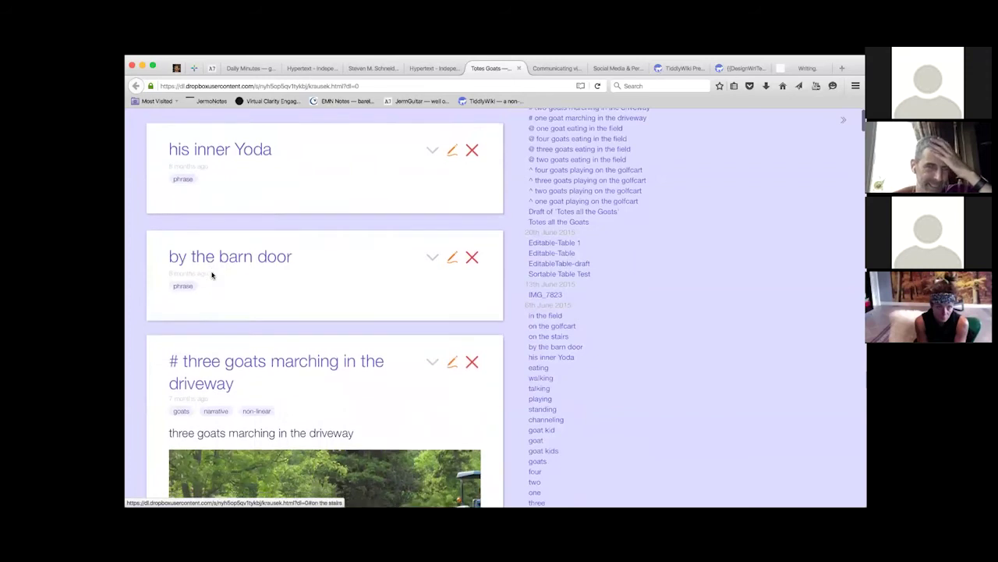
Browse the recent tiddlers and open GoatHyperlinks, FourClimbingNearTheTractor and GoatsTwoSleepingInTheBarn.
scroll(314, 285, down, 4)
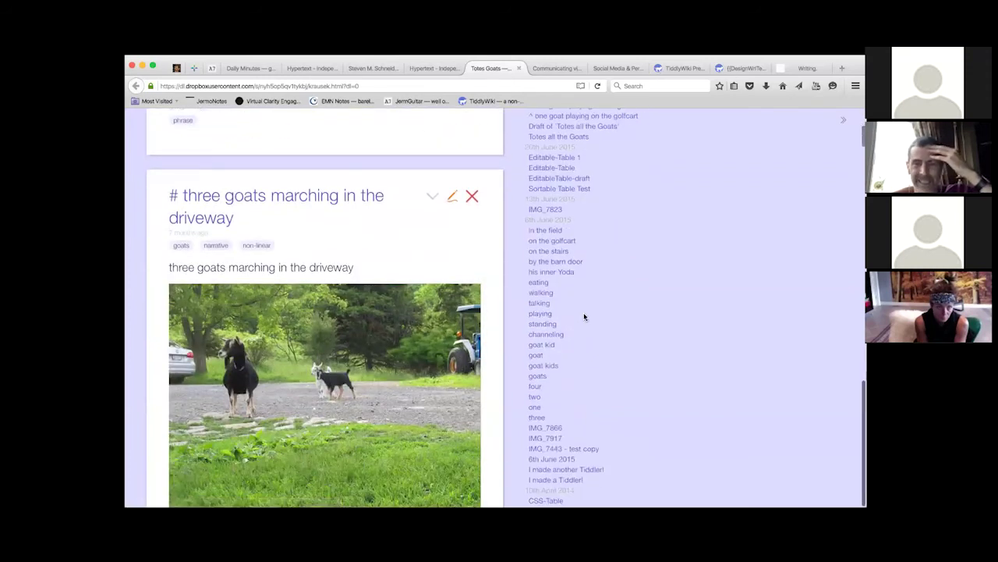
scroll(584, 316, up, 6)
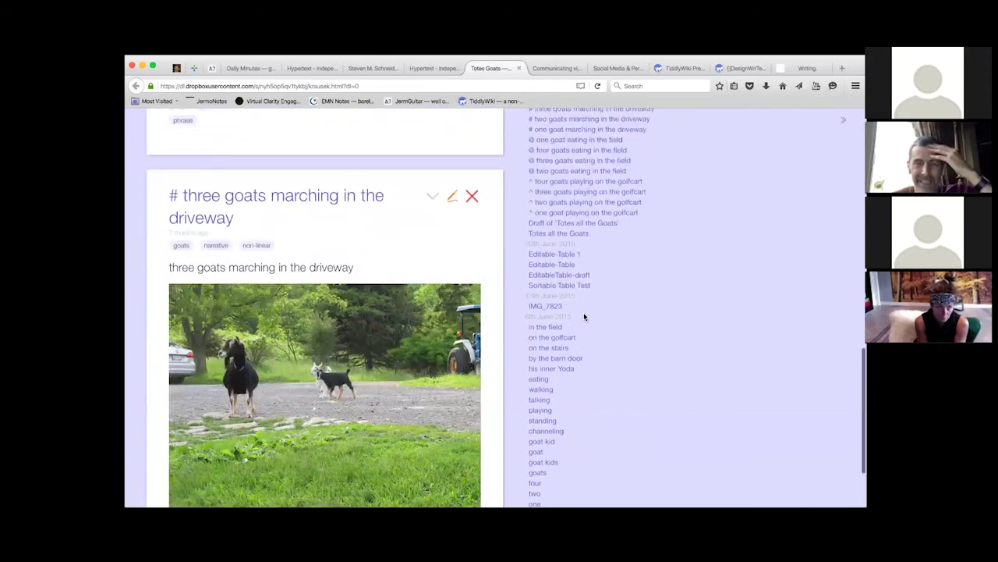
scroll(584, 316, up, 3)
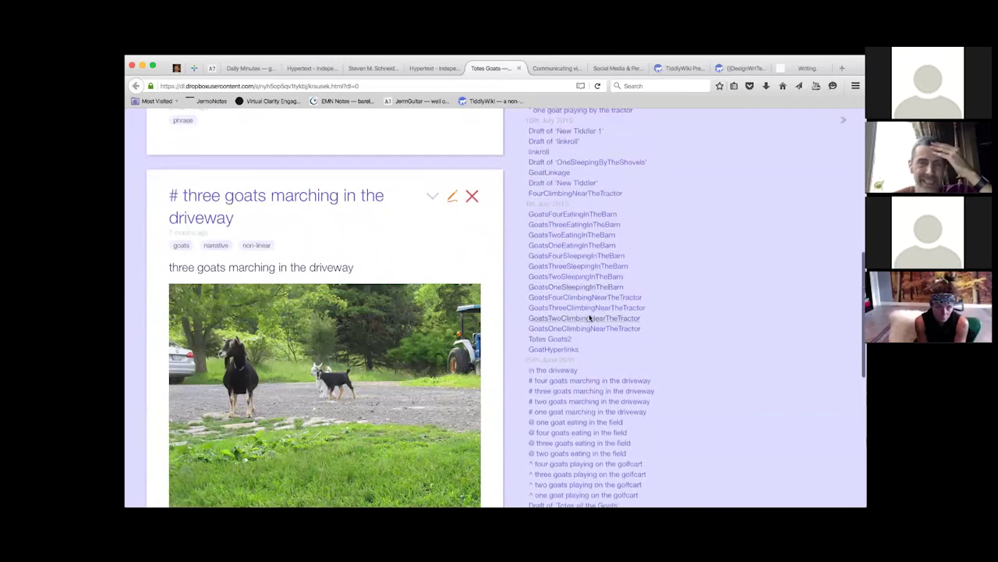
click(563, 350)
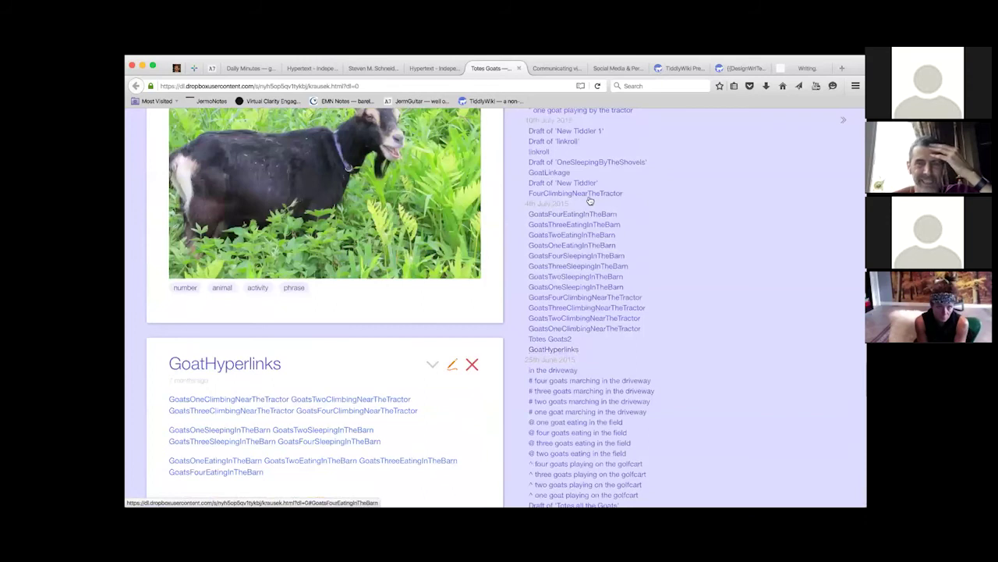
click(589, 196)
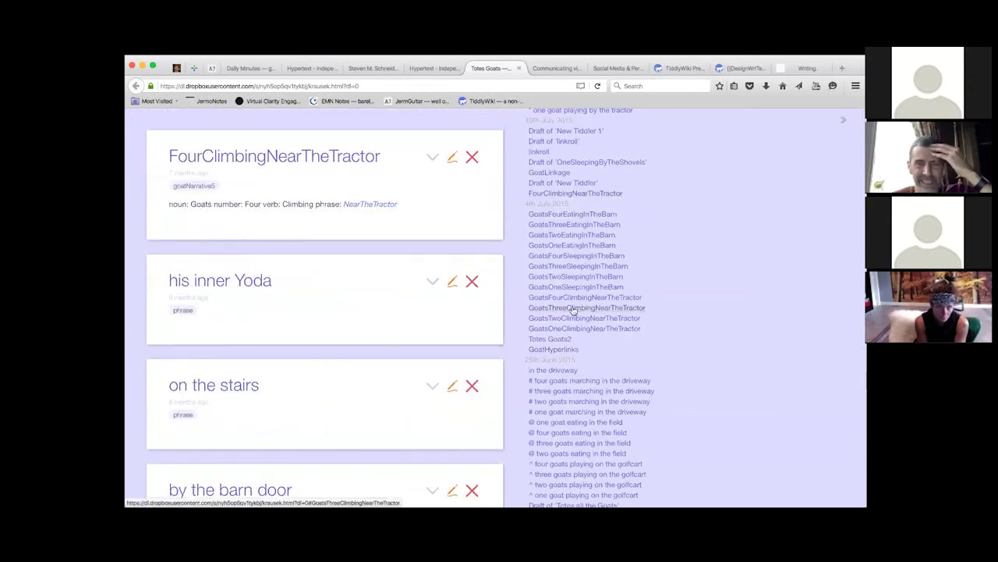
click(575, 277)
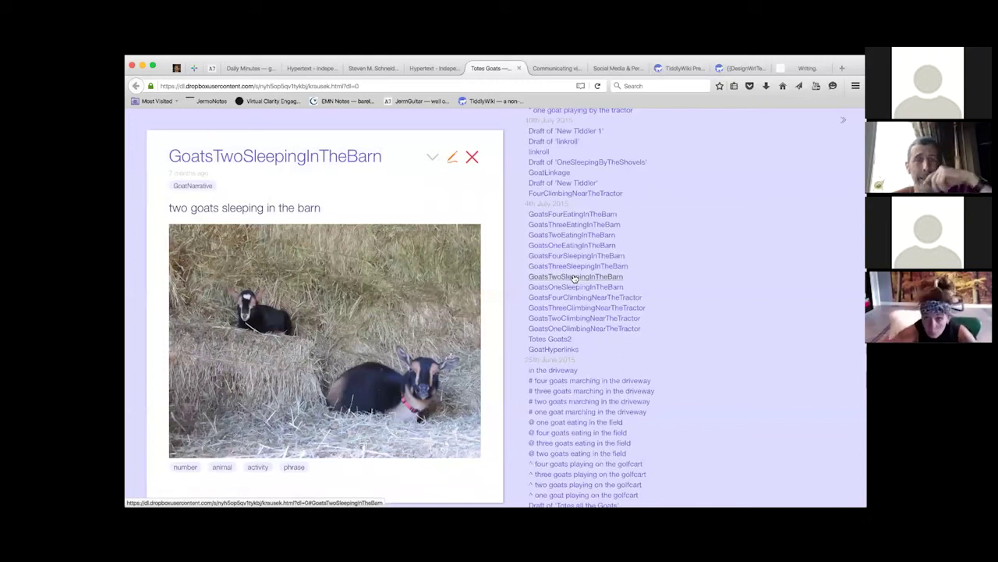
scroll(575, 277, up, 2)
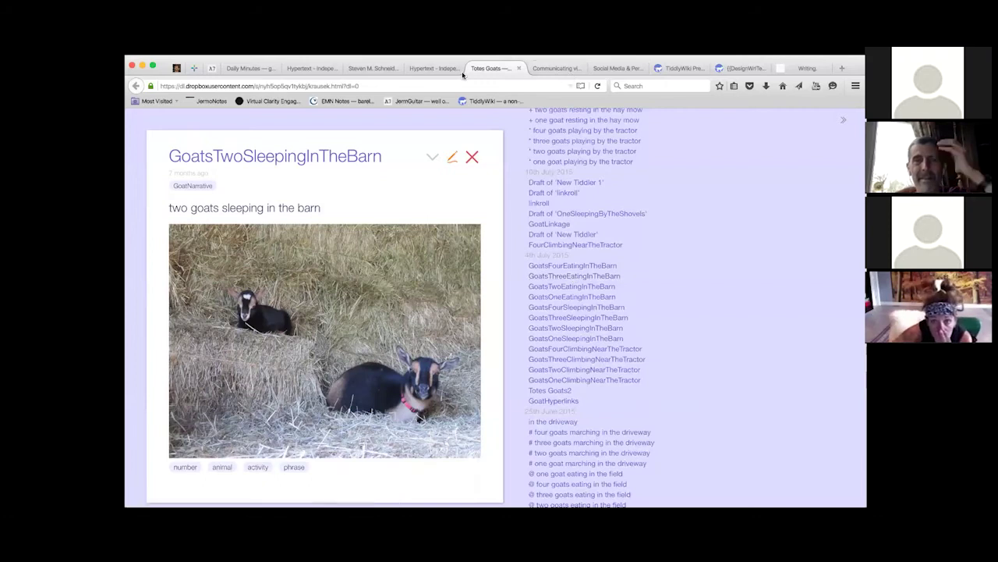
Review the TextHyperWikiTiddly tiddler in the digital text research wiki, close it and reload that wiki.
click(375, 68)
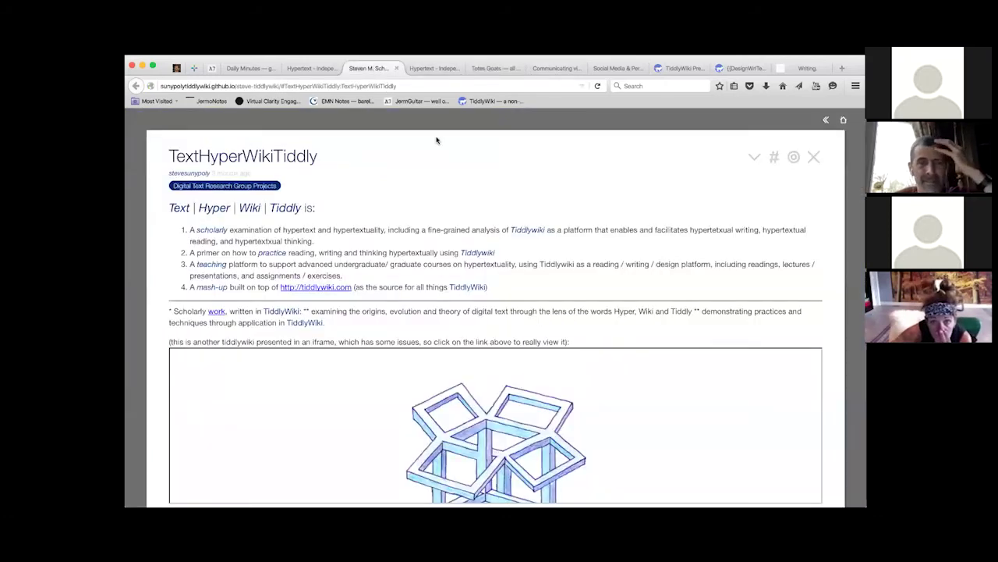
scroll(550, 190, down, 2)
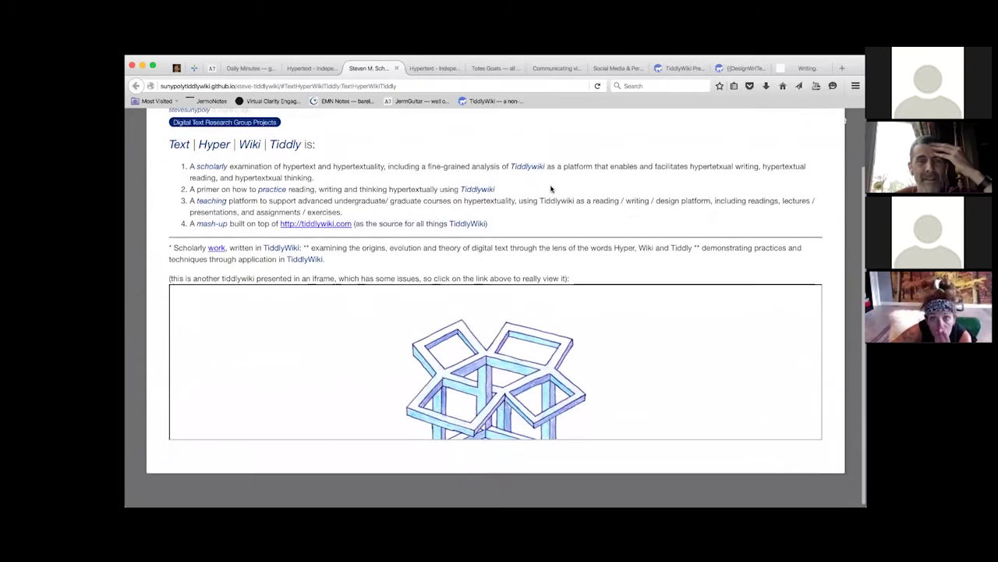
scroll(550, 189, up, 1)
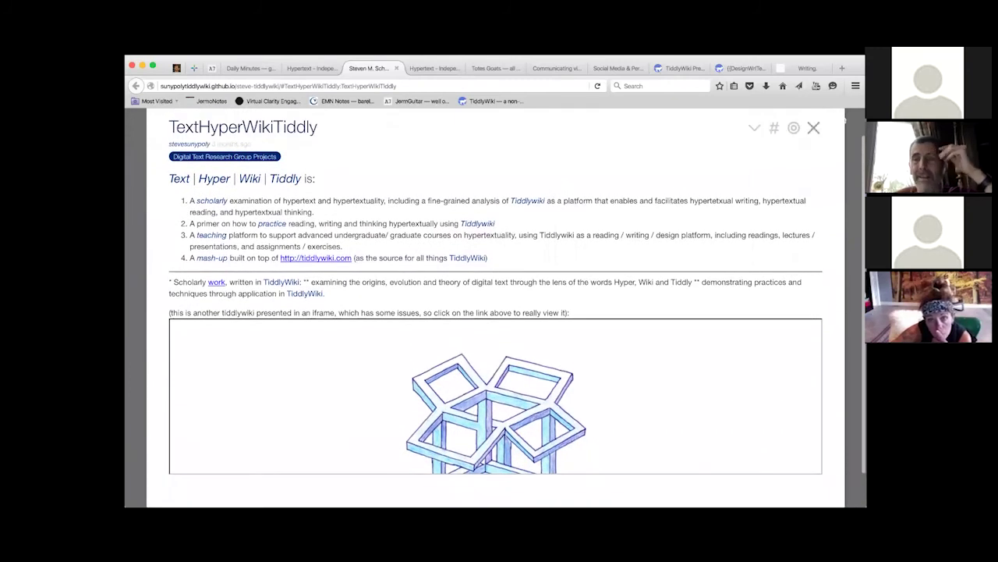
click(813, 128)
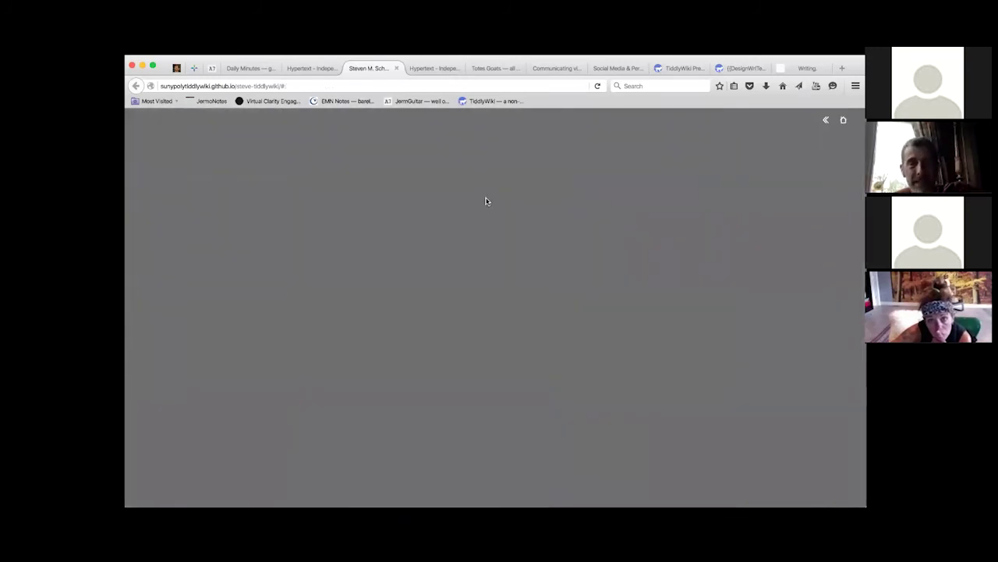
key(super+r)
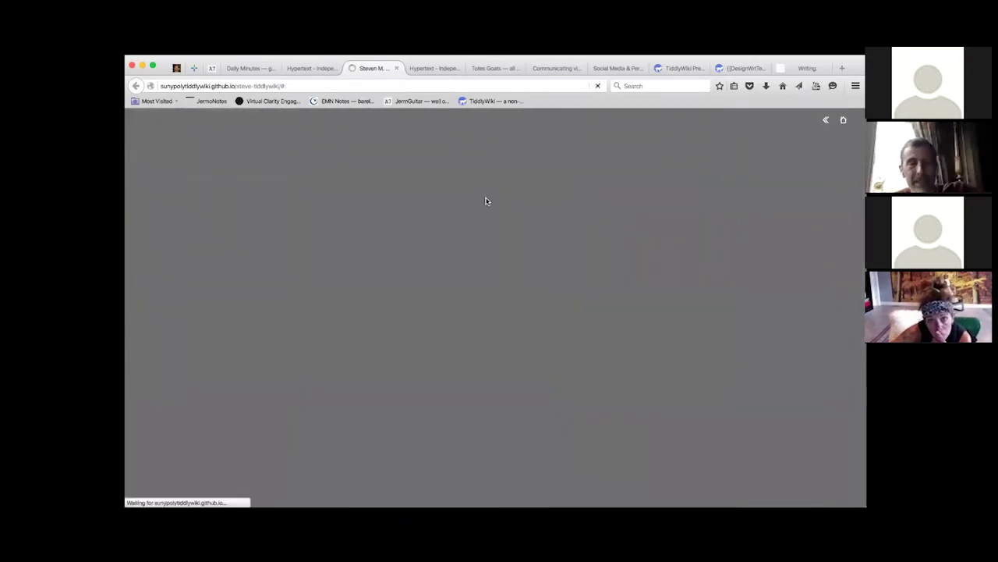
View the Hypertext - Independent Study essay and return to the Totes Goats wiki.
click(430, 69)
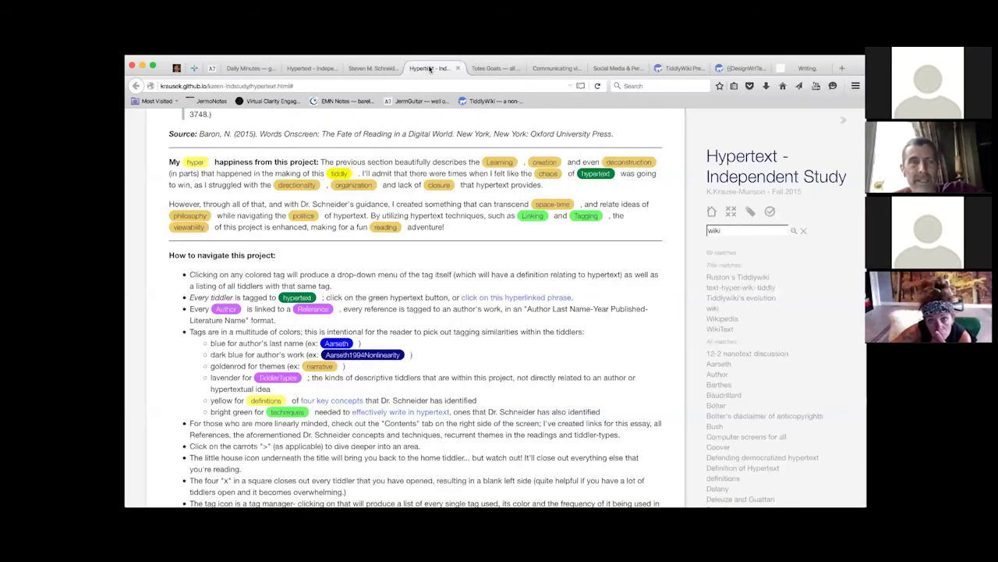
click(495, 70)
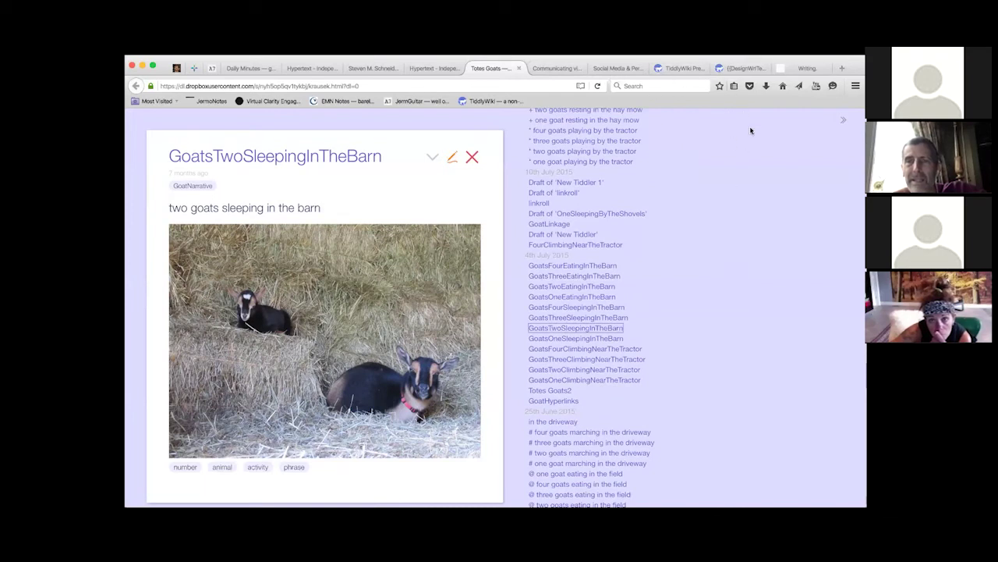
Switch to the DesignWrITe wiki and review its Hypertext Poetry and Fiction tiddler down to the readings list.
click(741, 70)
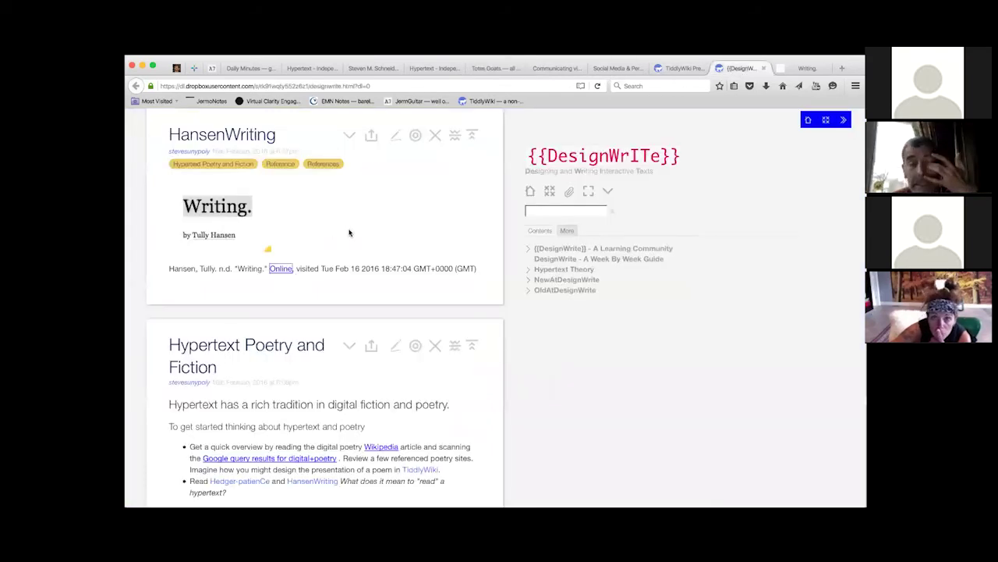
scroll(386, 269, down, 3)
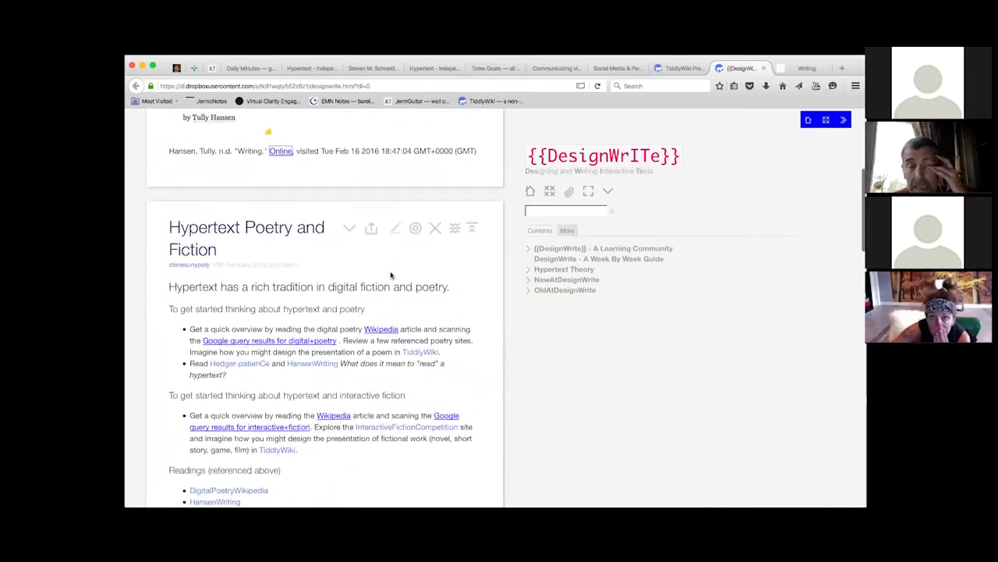
scroll(392, 275, down, 2)
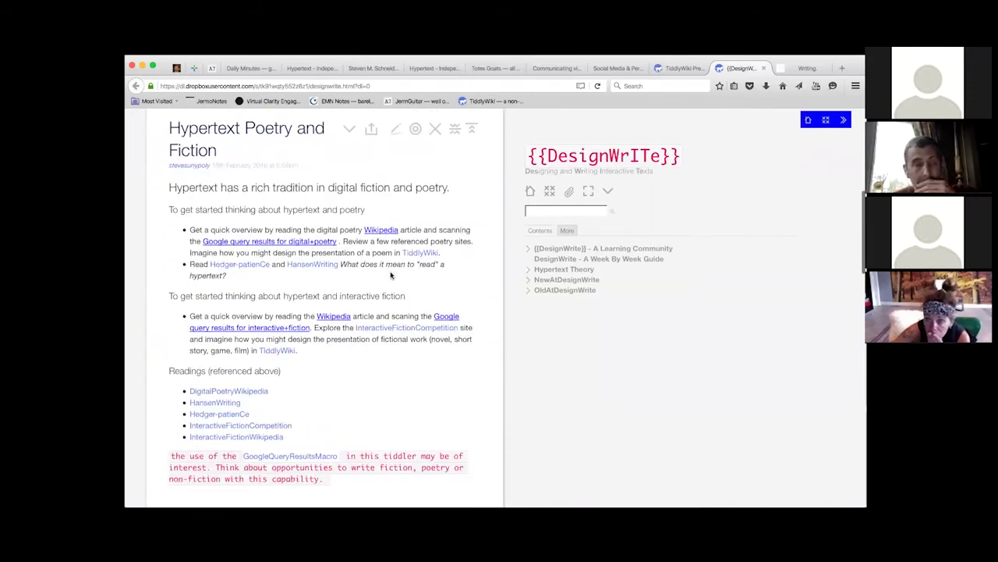
scroll(392, 275, down, 2)
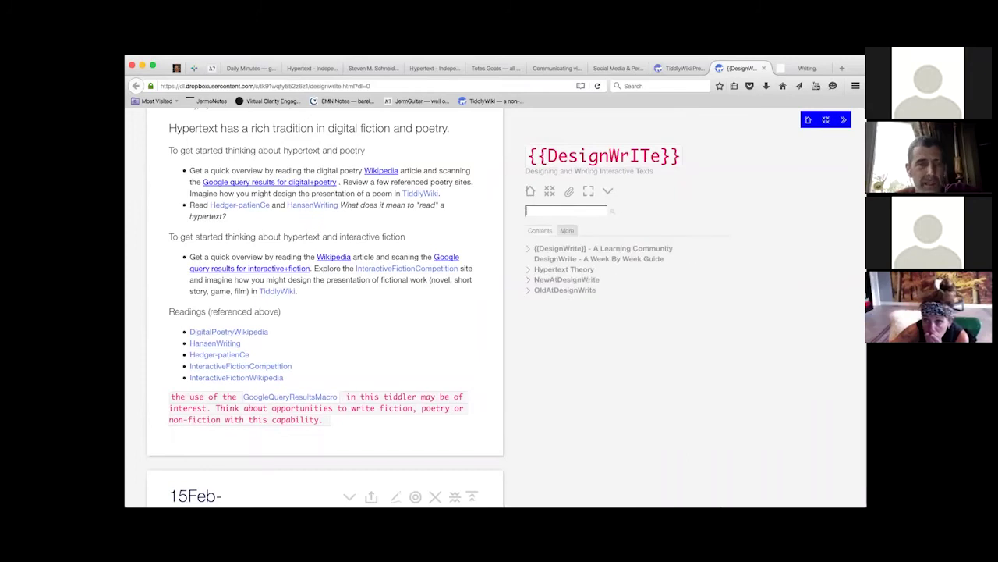
text(wee)
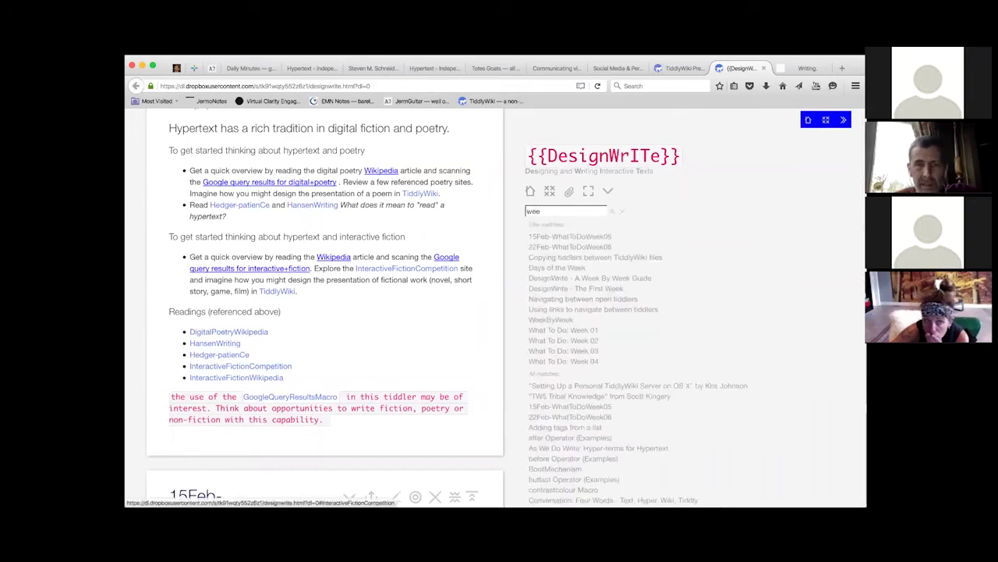
key(BackSpace)
key(BackSpace)
key(BackSpace)
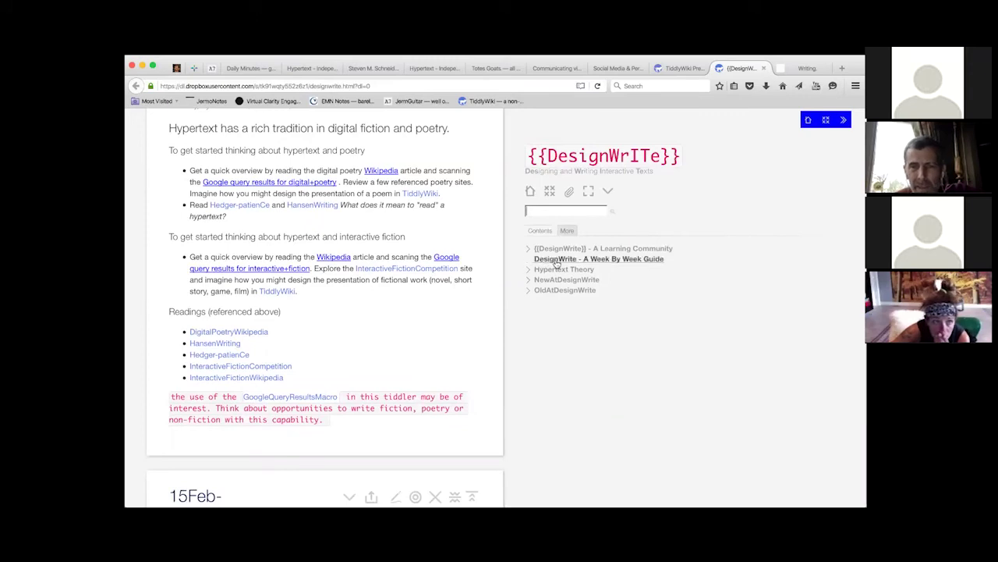
Open 22Feb-WhatToDoWeek06 through the Week By Week Guide and view its linked TiddlyWiki Playground tiddler, closing the latter.
click(633, 258)
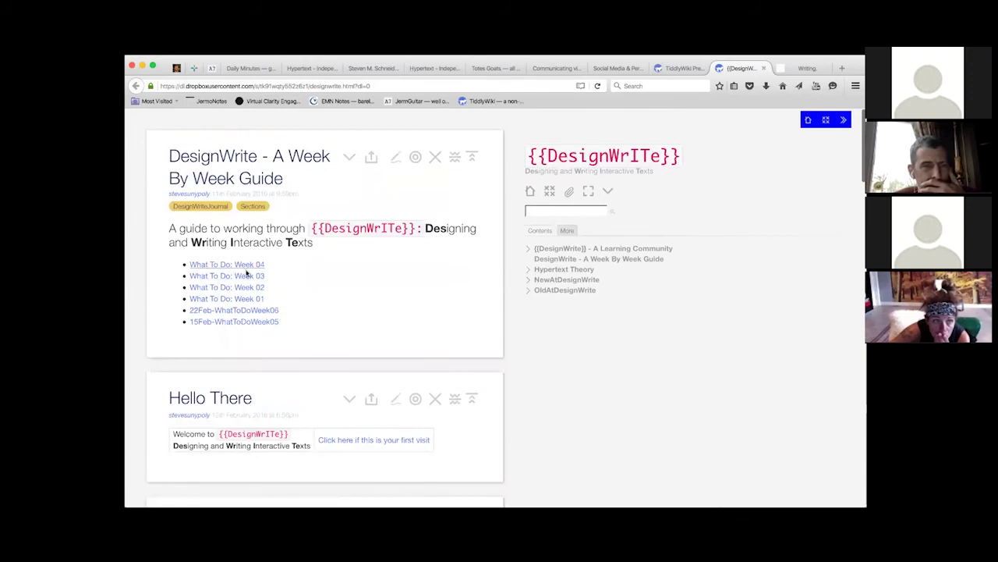
click(252, 311)
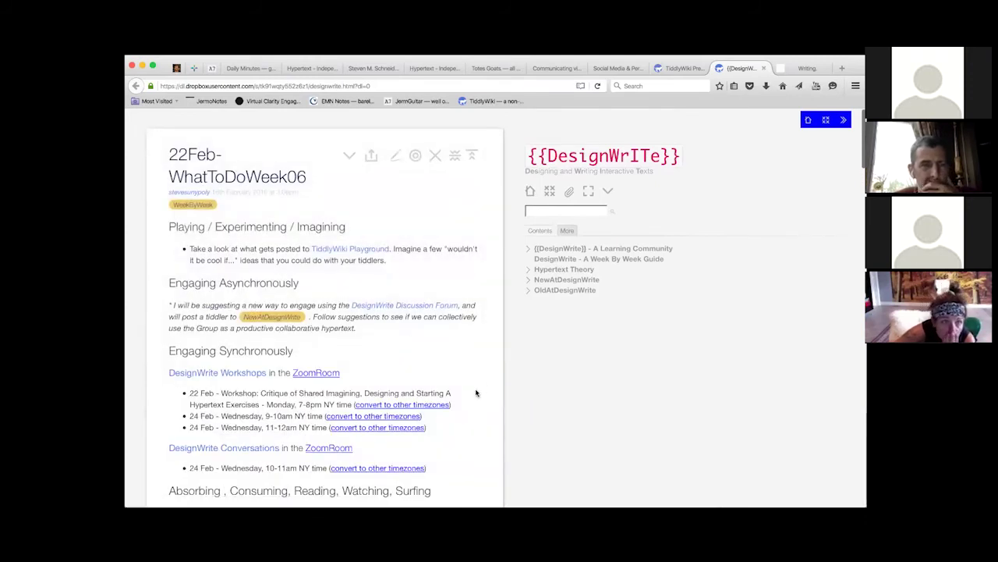
scroll(476, 392, down, 1)
click(348, 212)
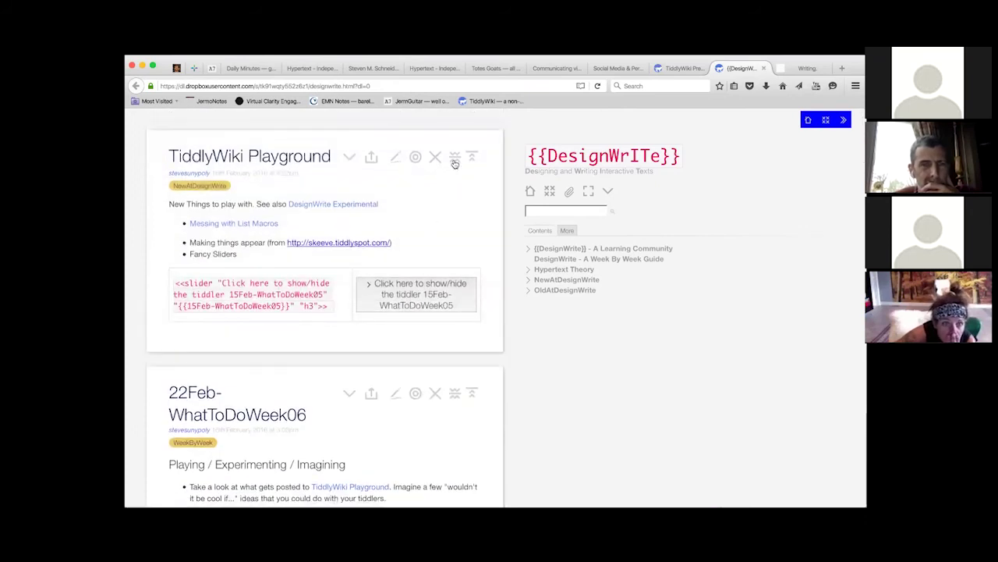
click(435, 157)
Open the Sequentiality and Hypertextuality tiddler from the Week 06 plan, along with both reference tiddlers it lists.
scroll(395, 290, down, 4)
click(293, 380)
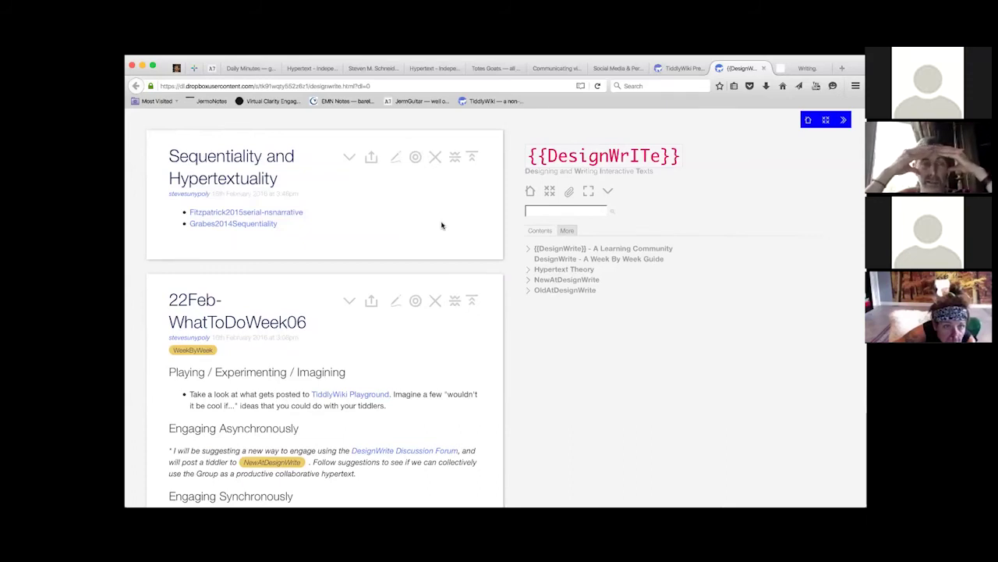
click(251, 223)
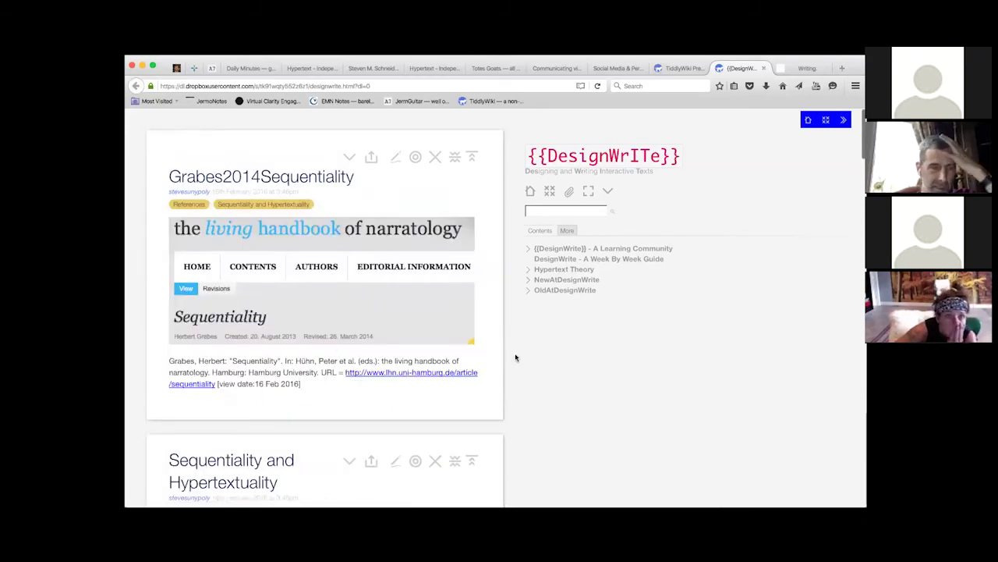
scroll(516, 358, down, 1)
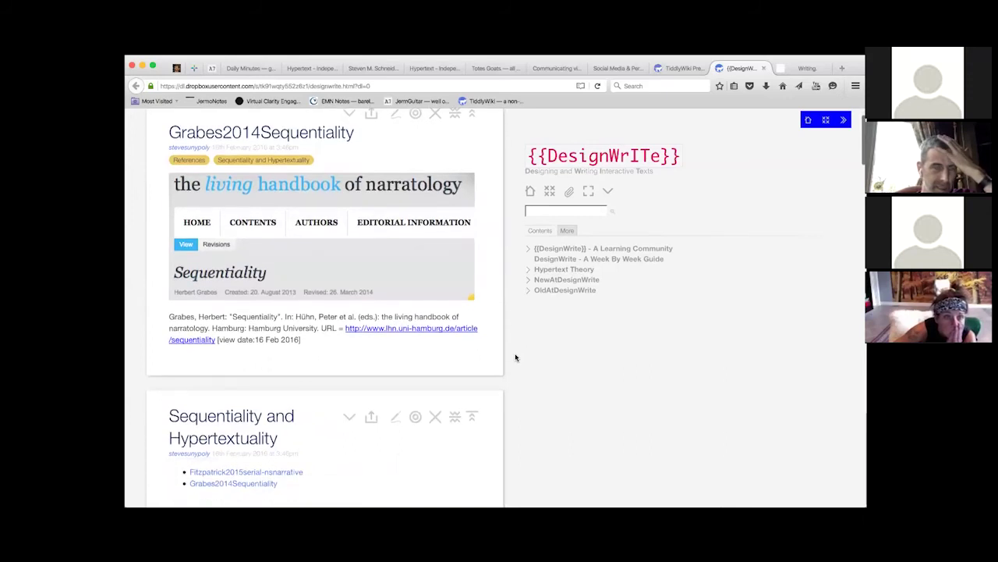
click(294, 464)
Follow the reference link to the living handbook of narratology's Sequentiality article and highlight its Definition paragraph.
click(414, 252)
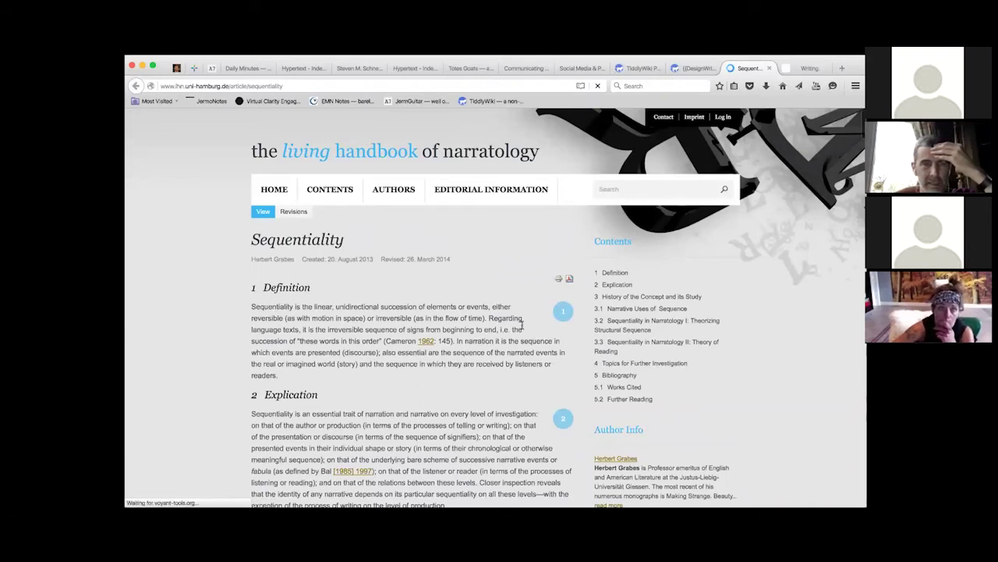
scroll(522, 324, down, 2)
scroll(522, 325, down, 3)
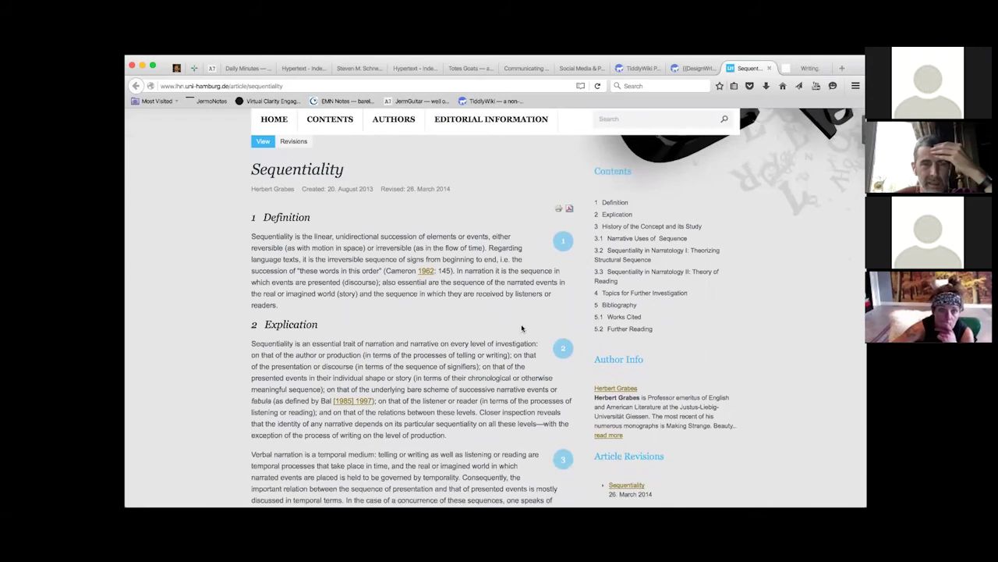
scroll(522, 329, down, 3)
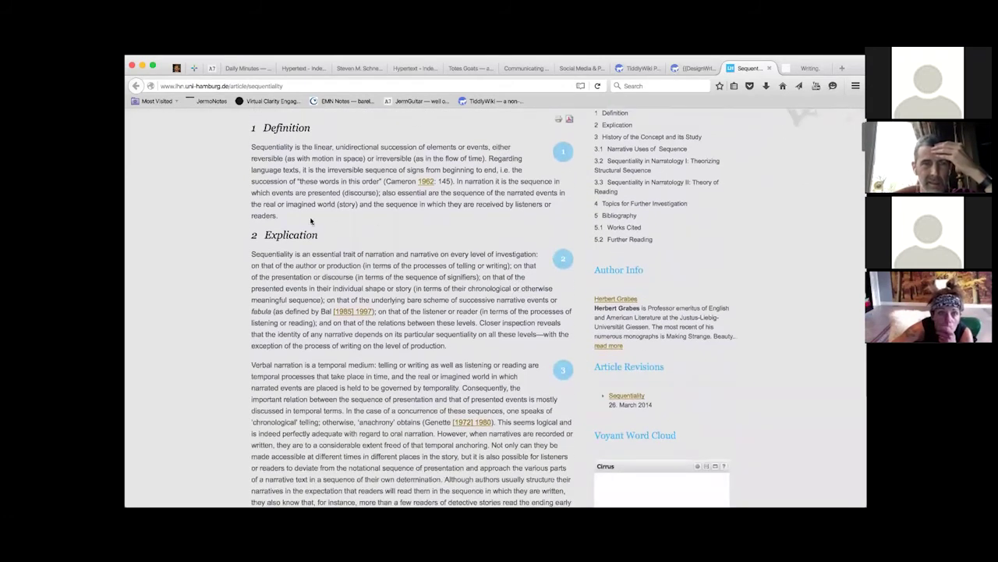
drag(313, 221, 251, 146)
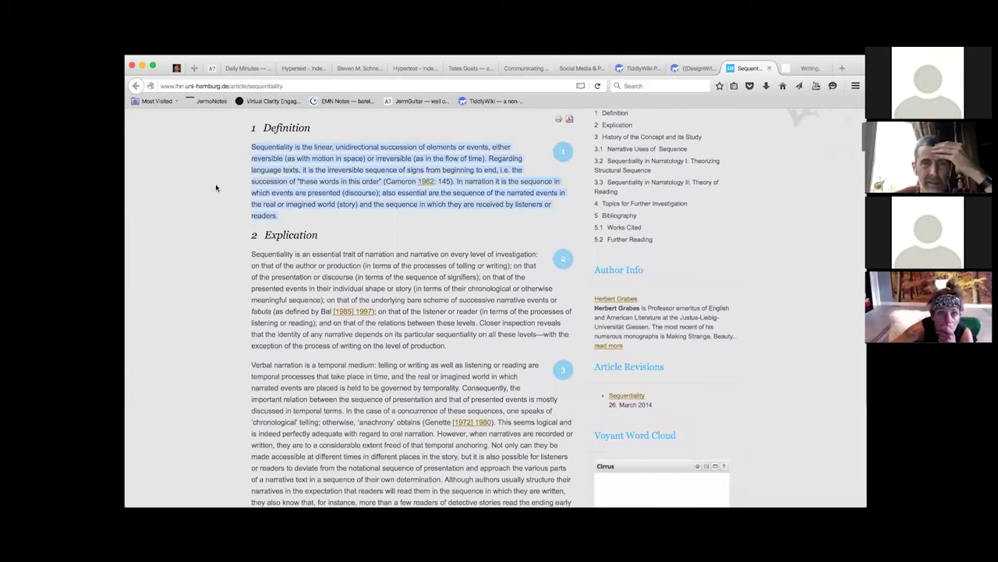
Read the Explication section through to Narrative Uses of Sequence, highlighting the passage on non-temporal sequentiality and polychronic narration.
scroll(216, 188, down, 10)
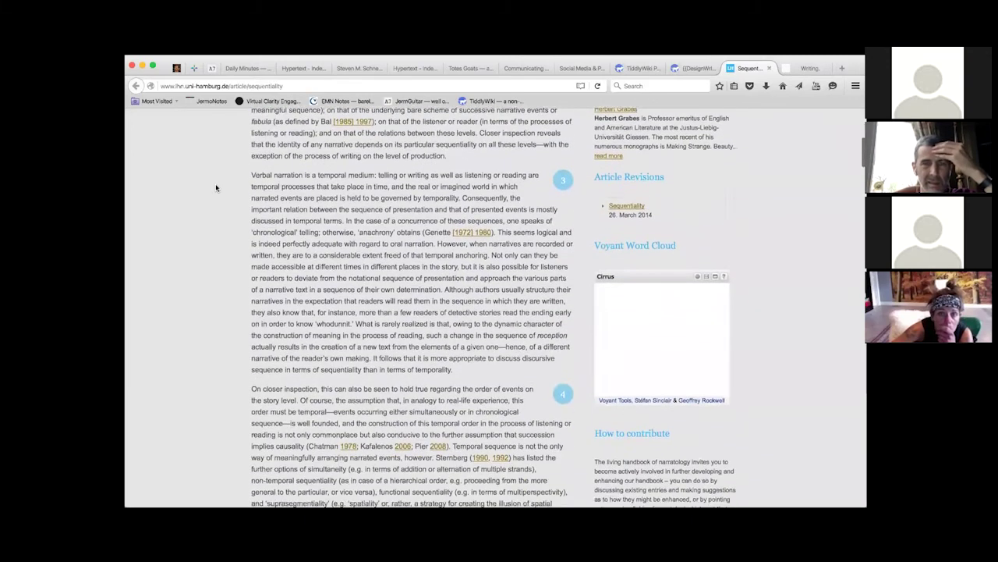
scroll(216, 187, down, 10)
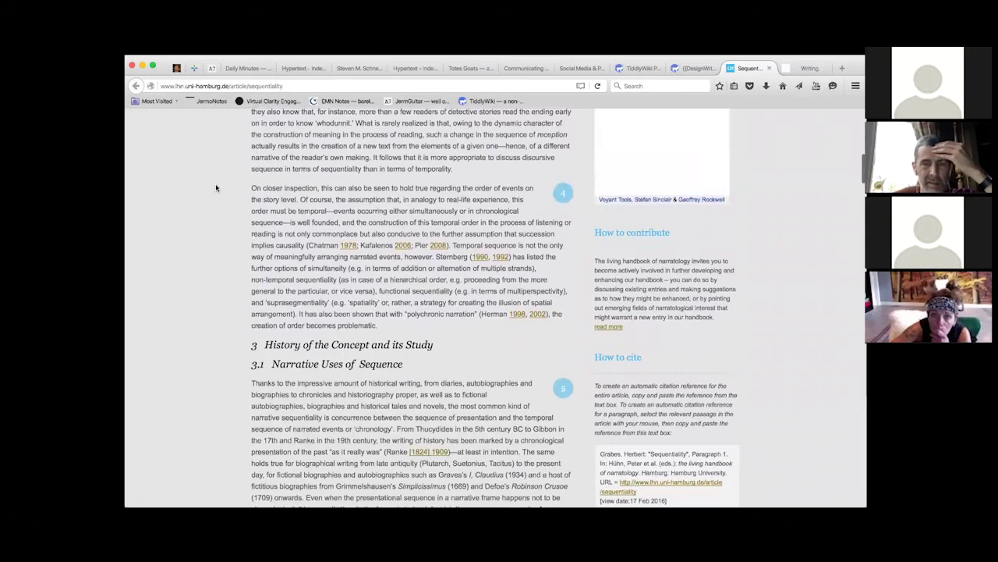
scroll(216, 187, down, 5)
scroll(216, 187, up, 3)
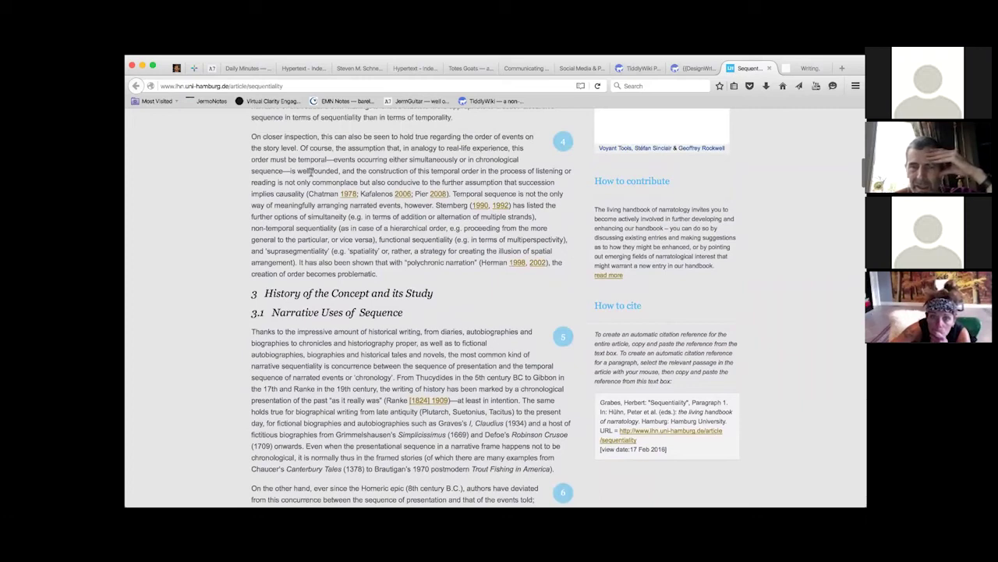
drag(382, 273, 277, 225)
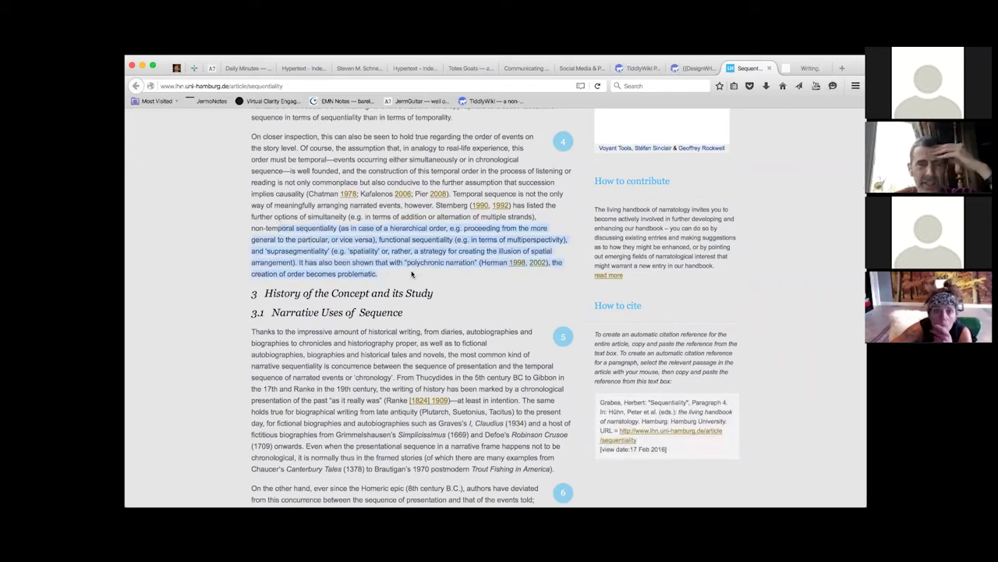
click(404, 285)
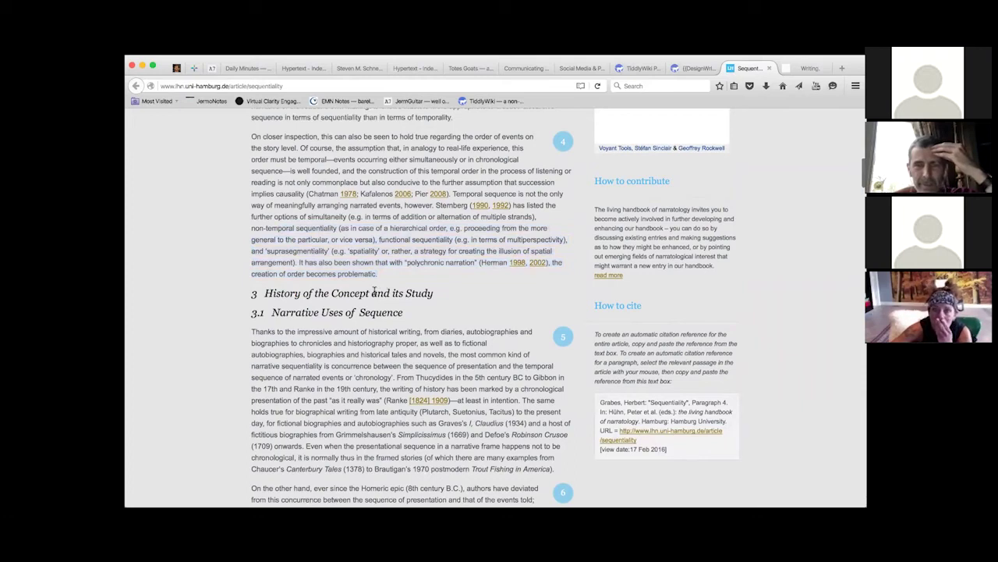
double_click(381, 292)
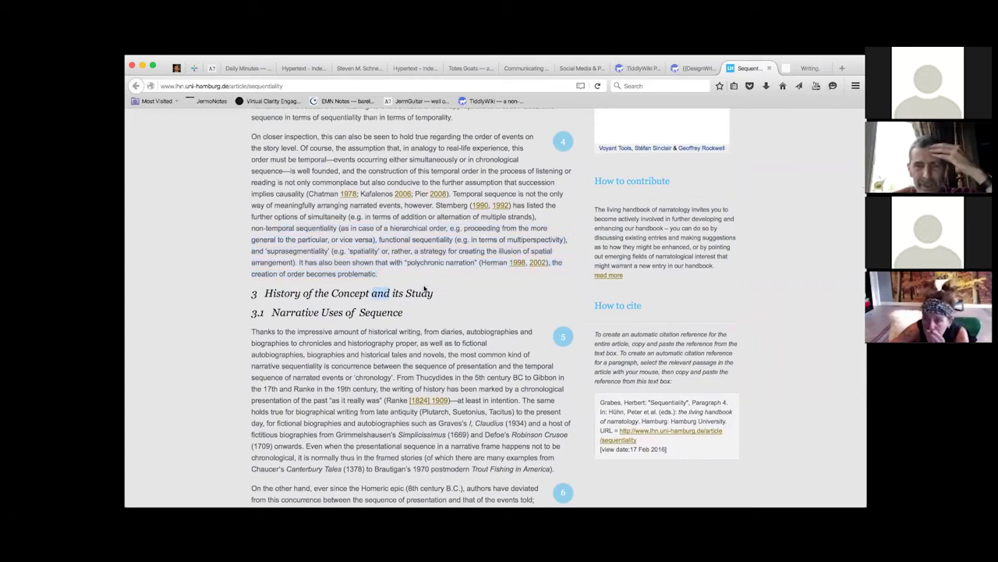
double_click(383, 332)
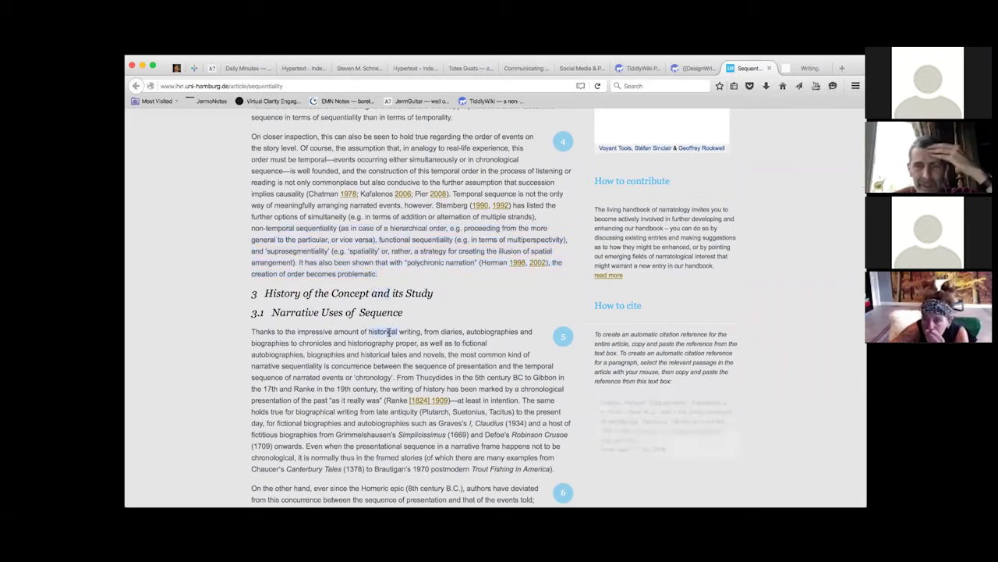
scroll(389, 331, down, 1)
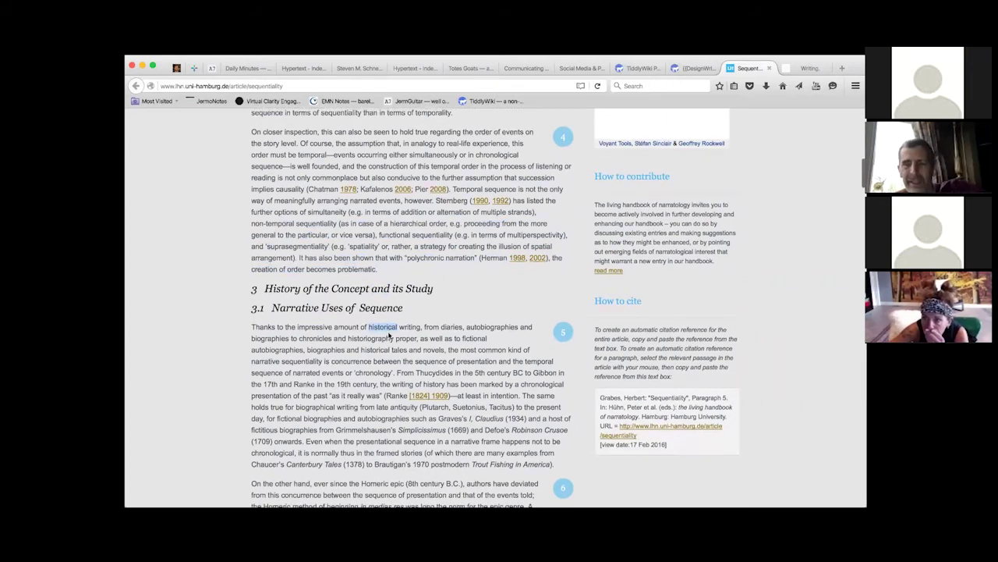
Return to the DesignWrITe wiki and close both sequentiality reference tiddlers.
key(ctrl+shift+Tab)
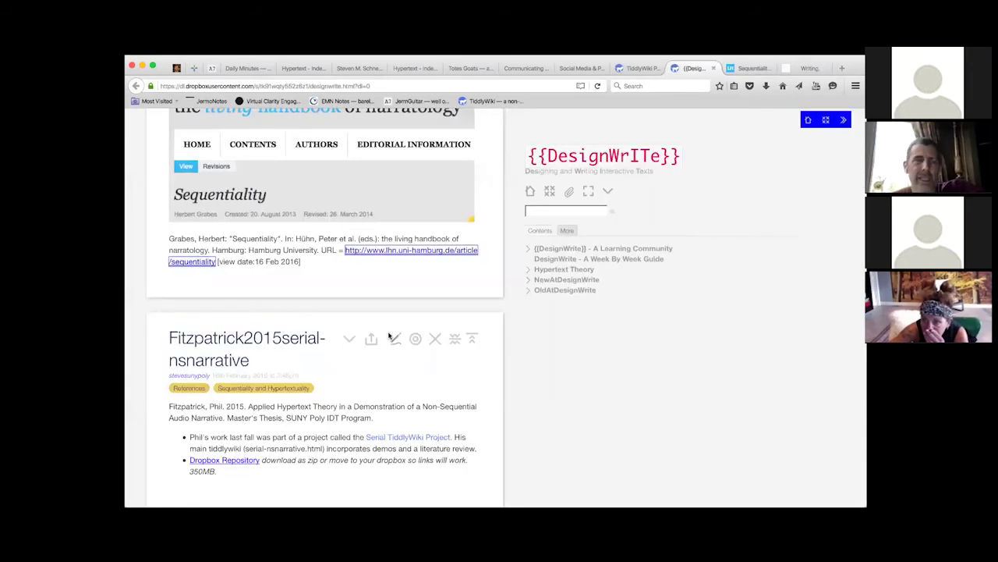
scroll(389, 335, up, 1)
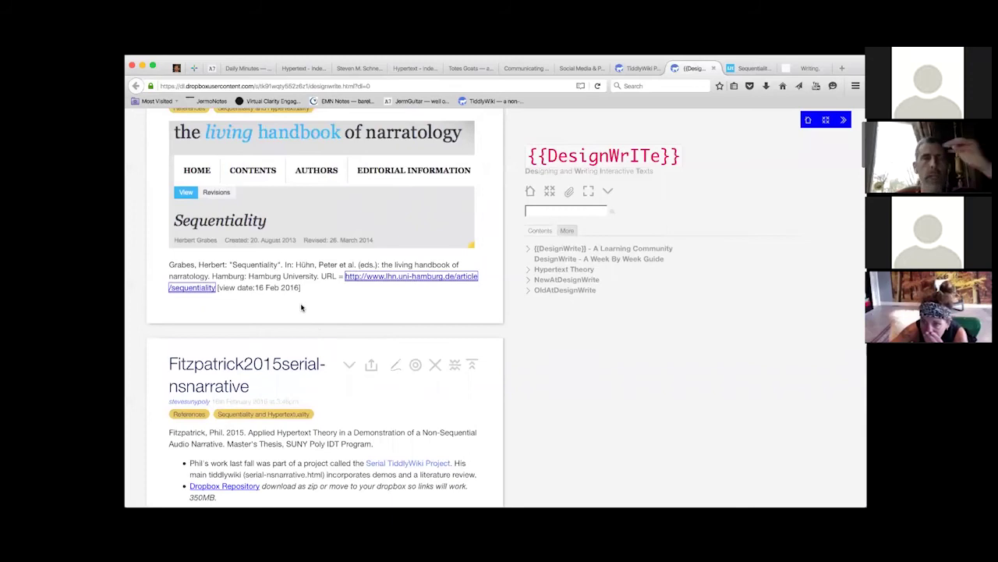
scroll(302, 308, up, 1)
scroll(301, 307, down, 2)
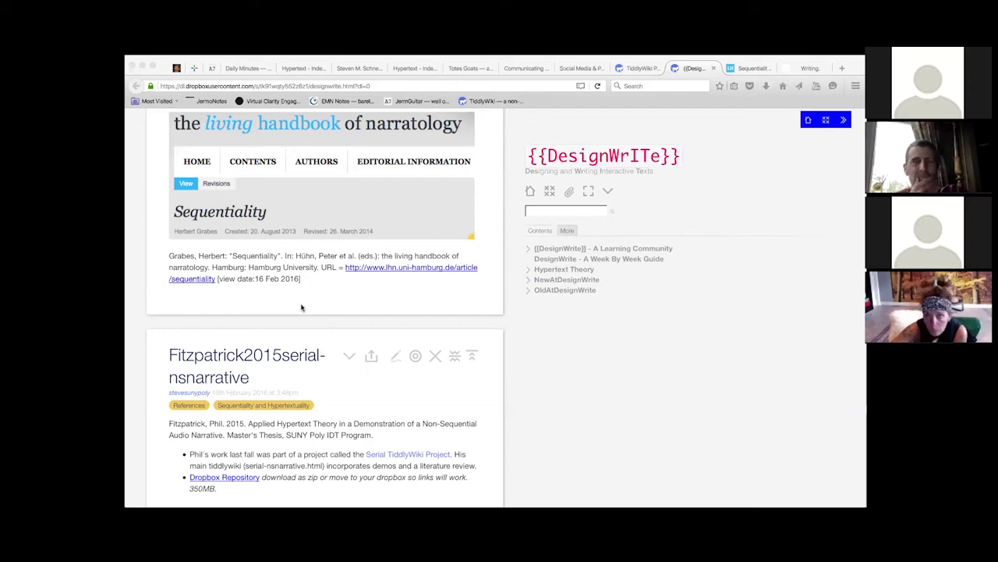
scroll(301, 307, up, 1)
scroll(301, 308, up, 3)
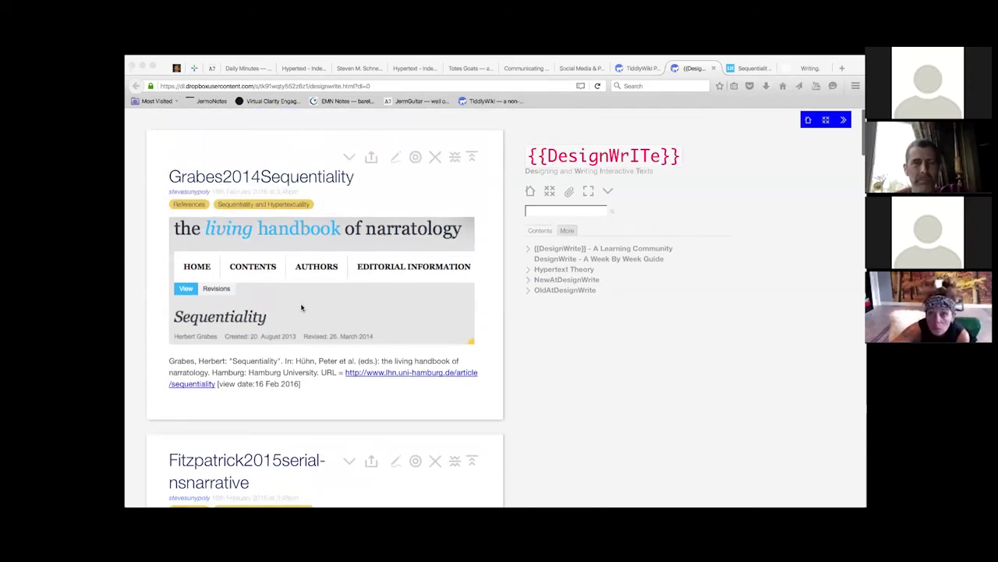
click(435, 160)
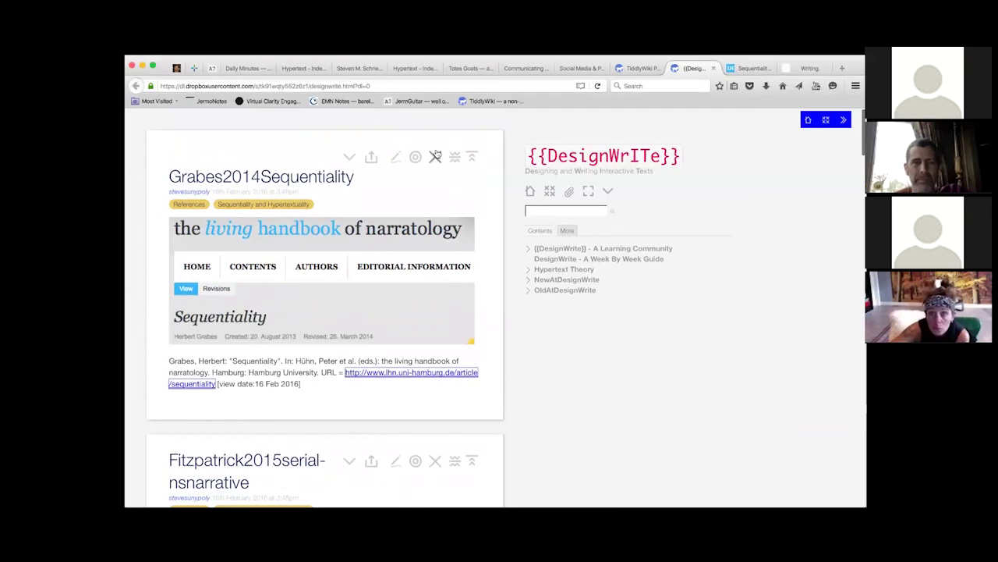
click(436, 158)
click(436, 159)
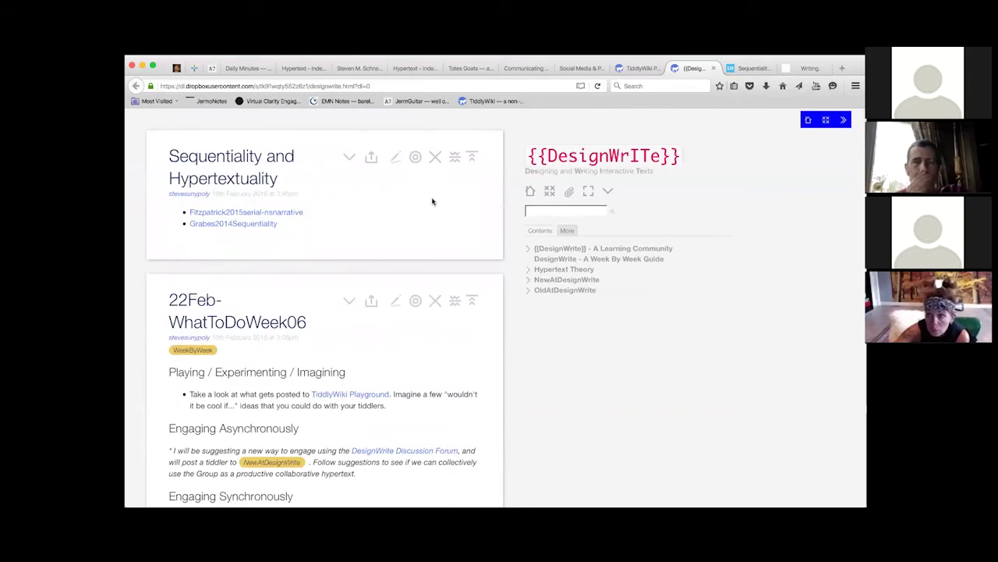
Expand Hypertext Theory in the wiki's contents and list the tiddlers that carry the WeekByWeek tag.
click(528, 269)
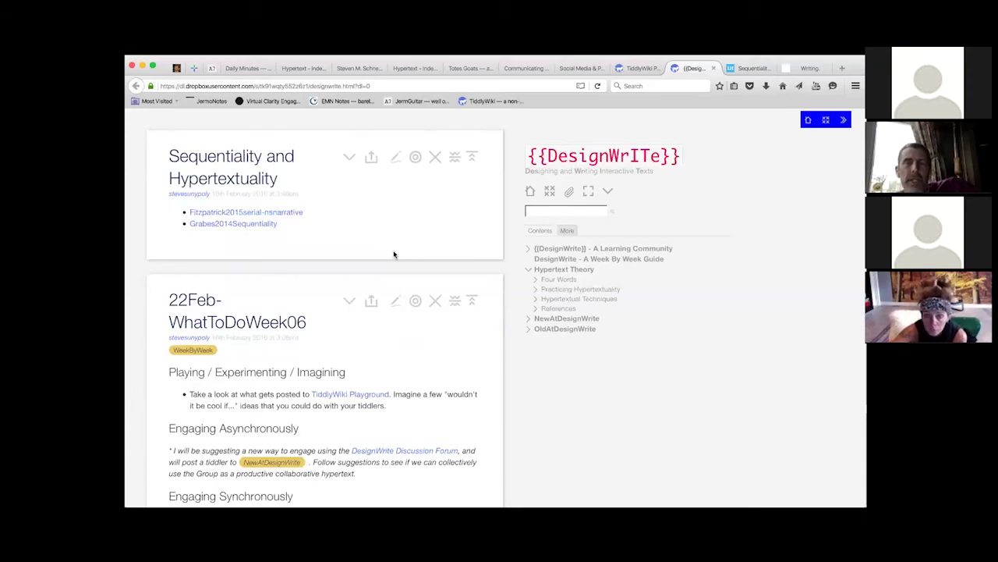
click(205, 353)
scroll(206, 356, down, 1)
scroll(206, 355, down, 2)
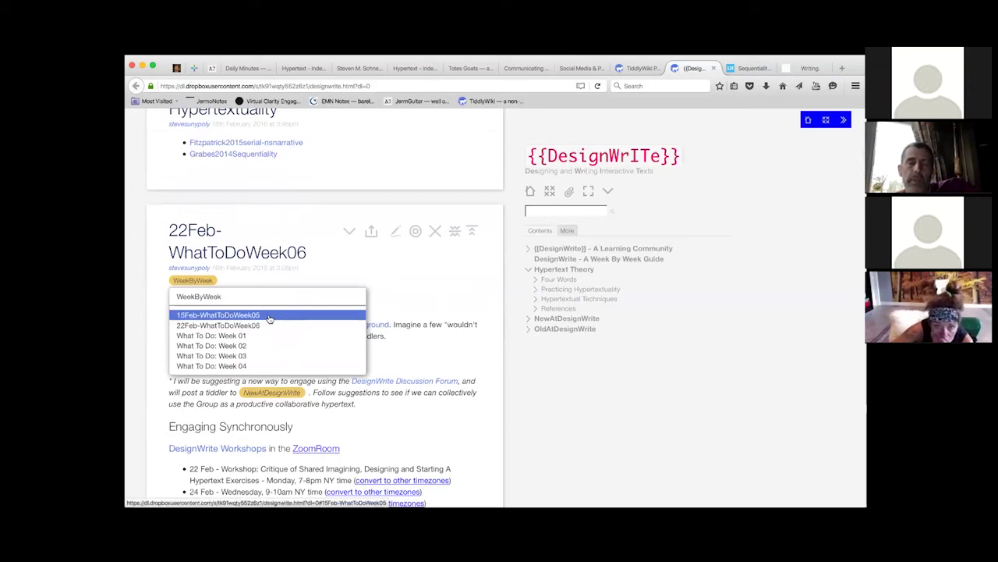
Display the wiki's list of all tags and go back to the DesignWrite - A Week By Week Guide tiddler.
click(567, 231)
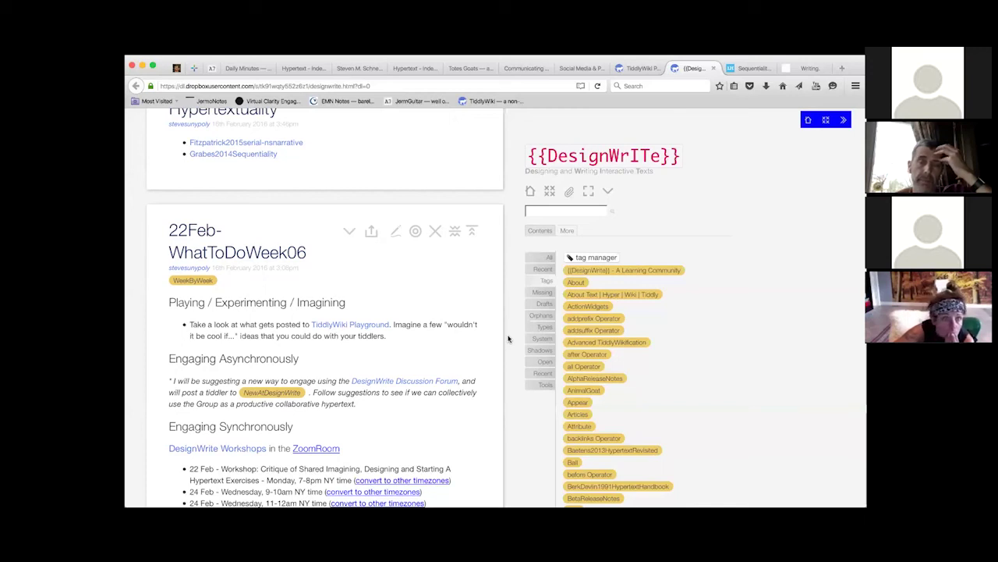
scroll(394, 273, up, 2)
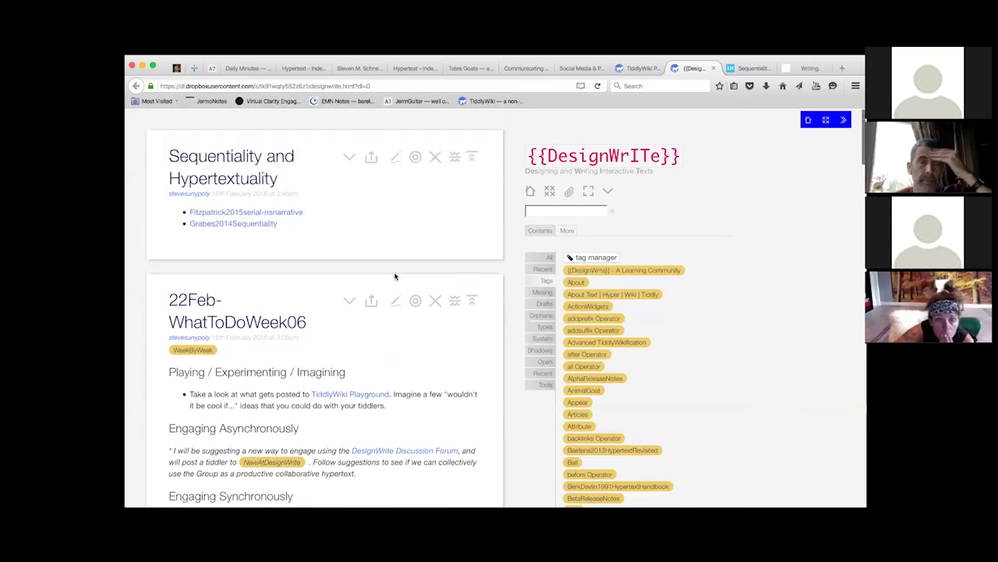
scroll(394, 276, down, 10)
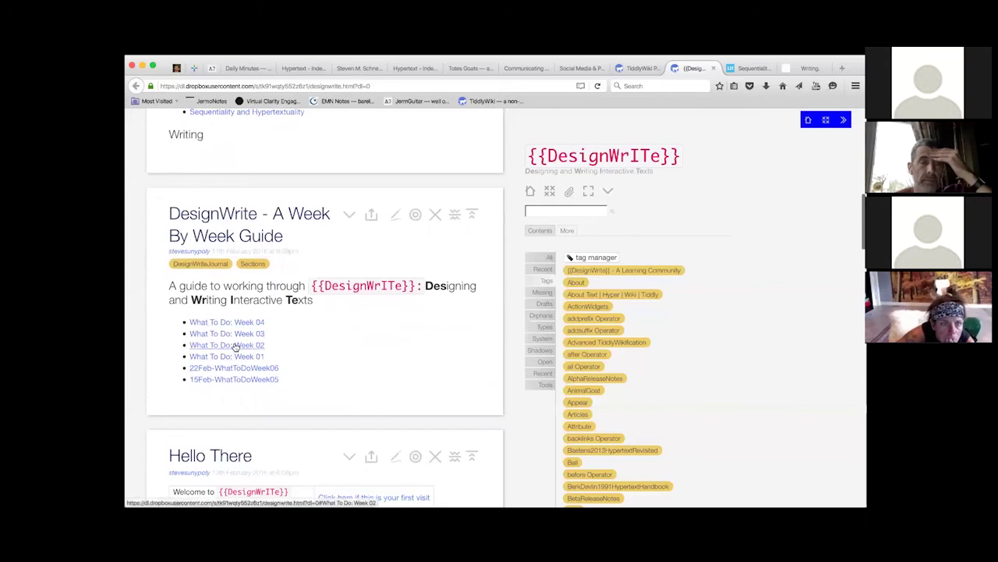
Open the What To Do: Week 02 tiddler from the week-by-week guide and view its assignments.
click(234, 345)
scroll(394, 293, down, 1)
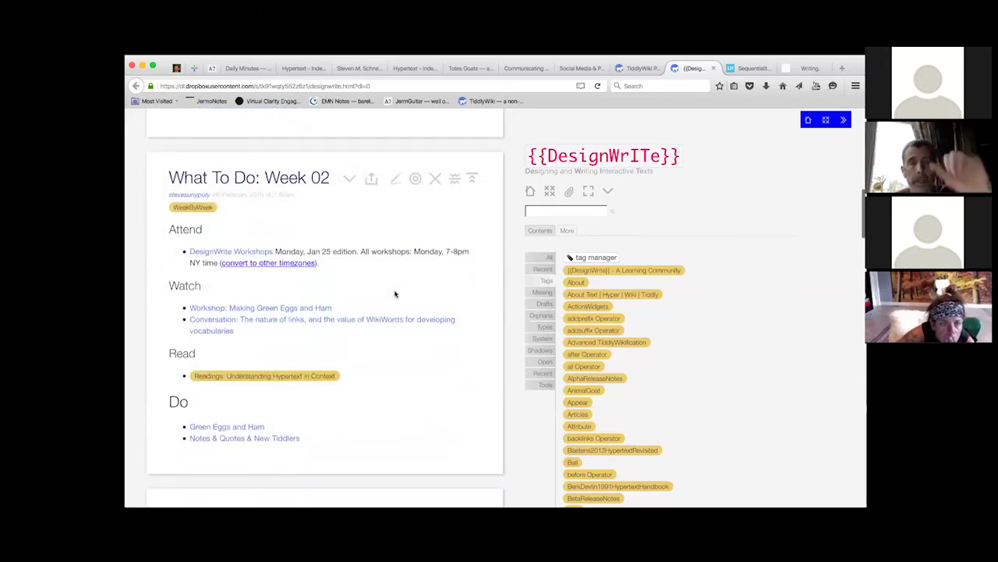
Switch to the TiddlyWiki Pre-release wiki, search for "next" and open the next Operator tiddler.
click(646, 69)
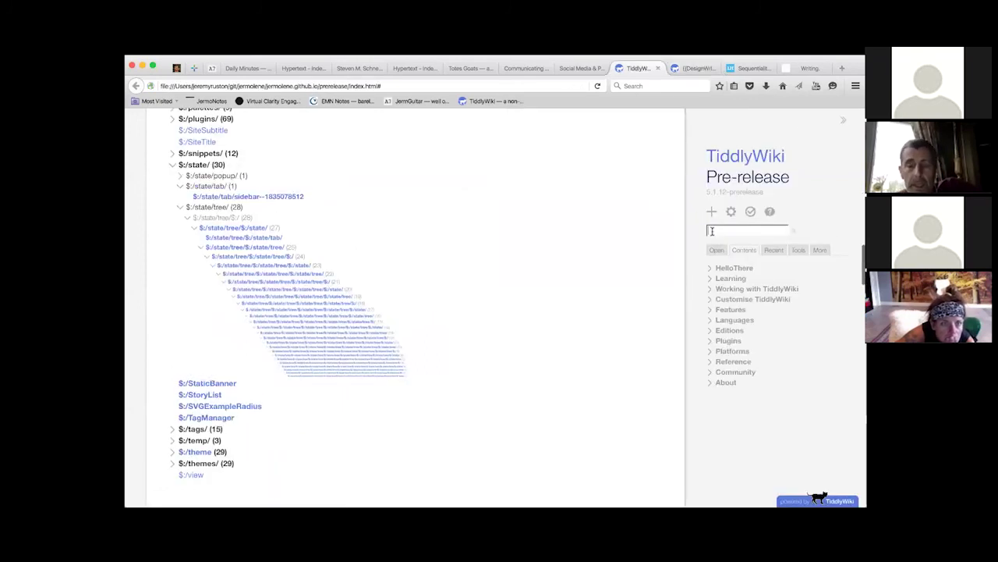
click(710, 231)
text(next)
key(Down)
key(Return)
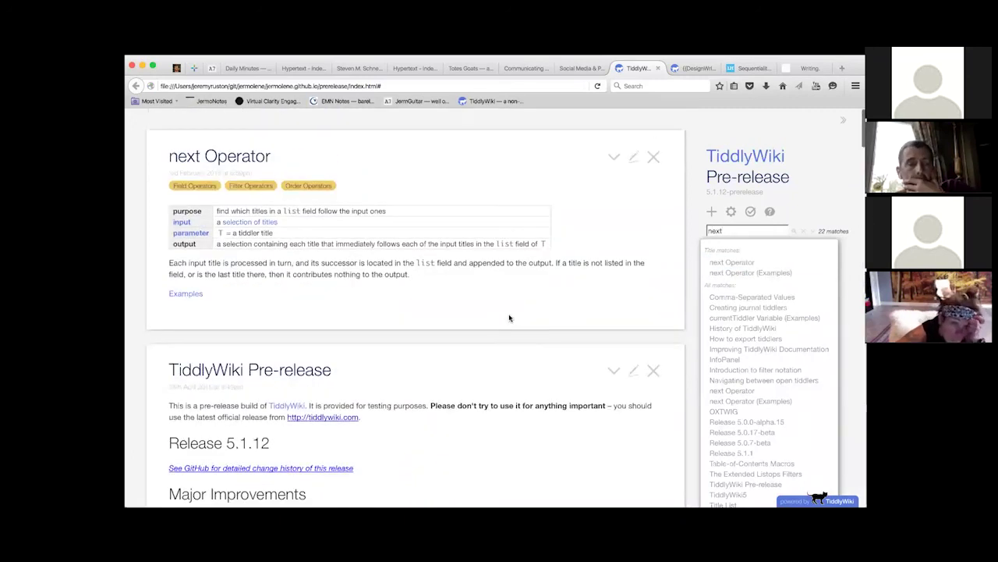
Open the next Operator's examples and the Days of the Week tiddler they refer to, and return to the examples.
click(187, 294)
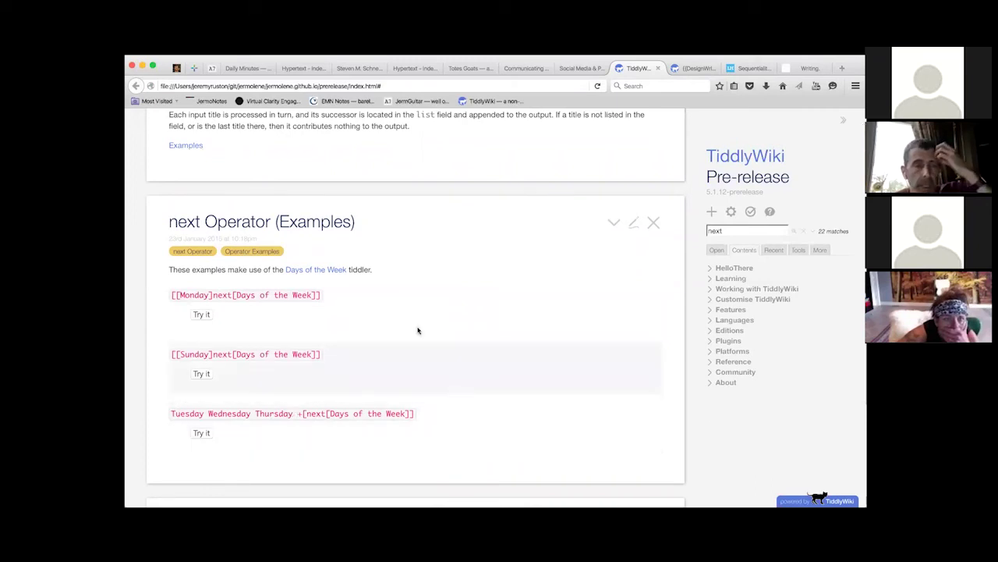
click(323, 270)
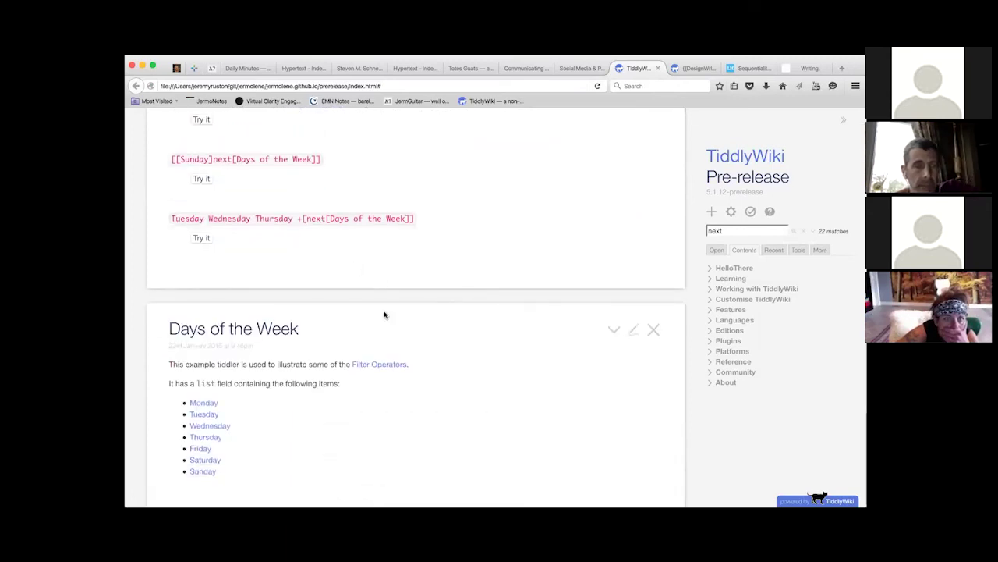
scroll(308, 429, up, 1)
scroll(262, 364, up, 2)
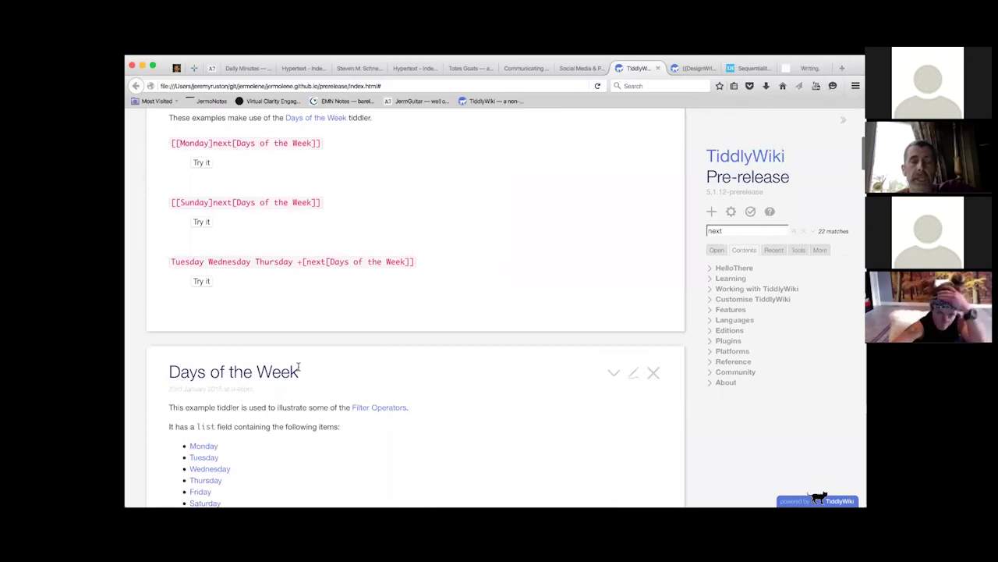
scroll(314, 357, up, 1)
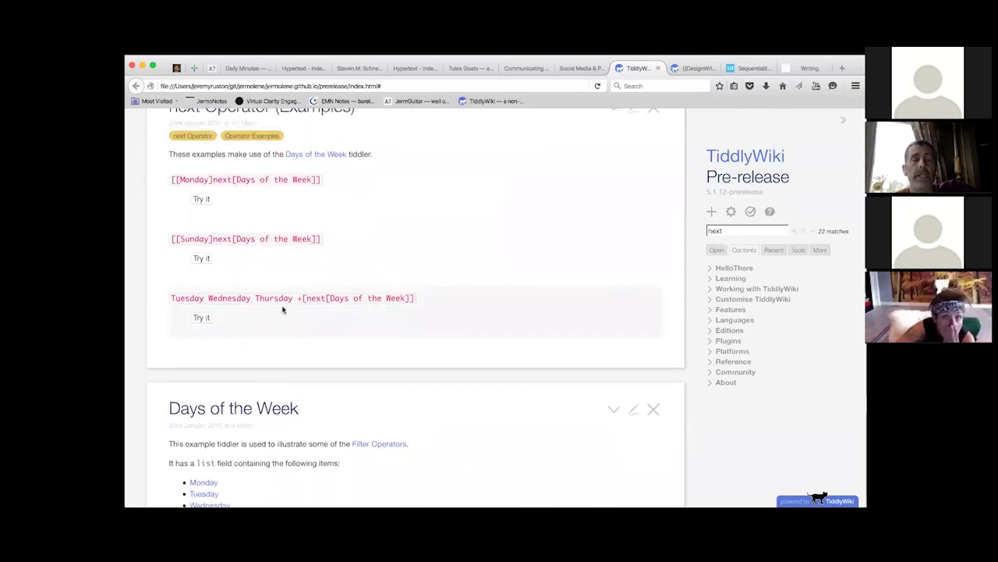
Try out the Tuesday Wednesday Thursday filter example, highlighting its titles and Days of the Week parameter, and also the Monday example.
click(201, 317)
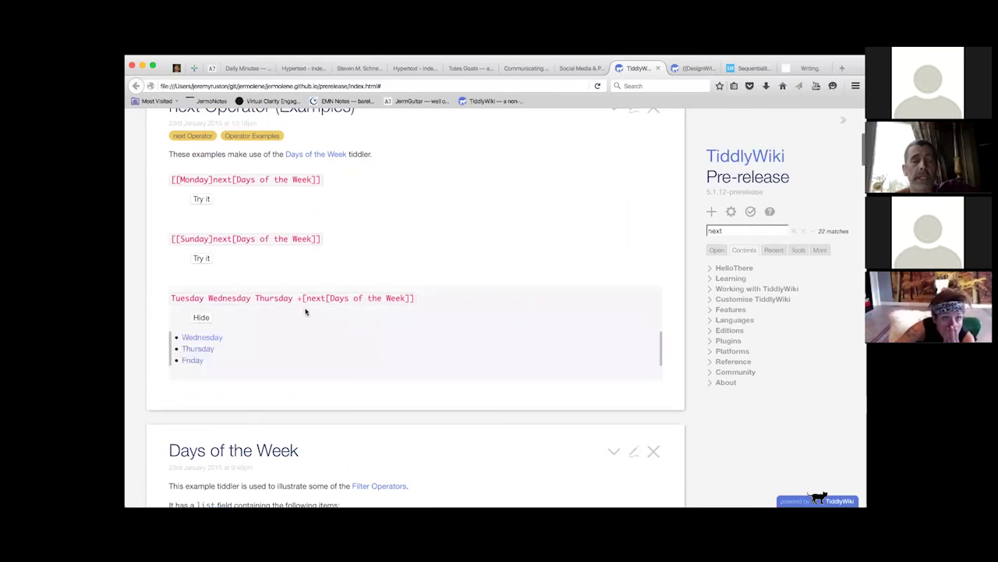
drag(295, 297, 170, 298)
drag(335, 300, 406, 298)
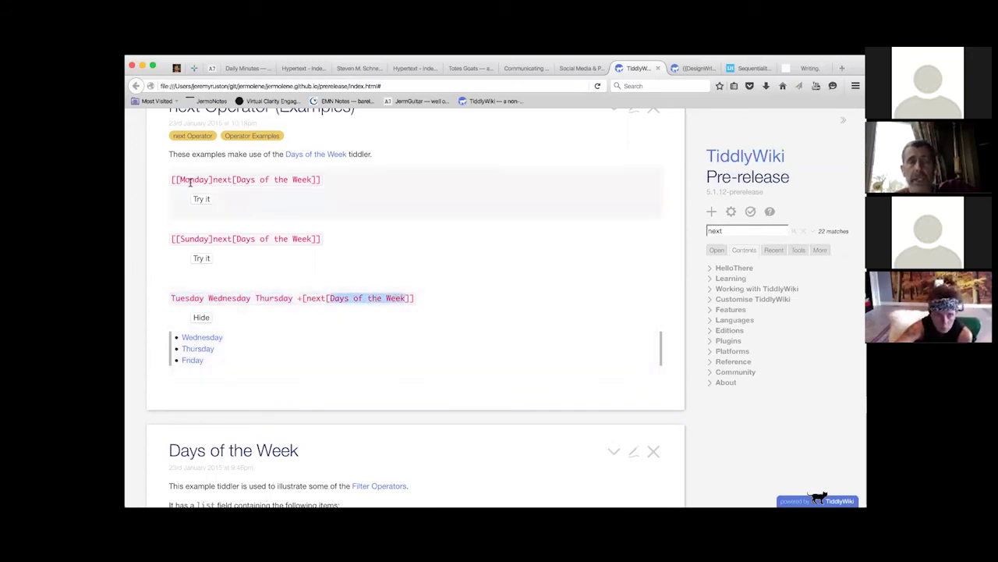
scroll(291, 366, down, 2)
scroll(239, 312, up, 4)
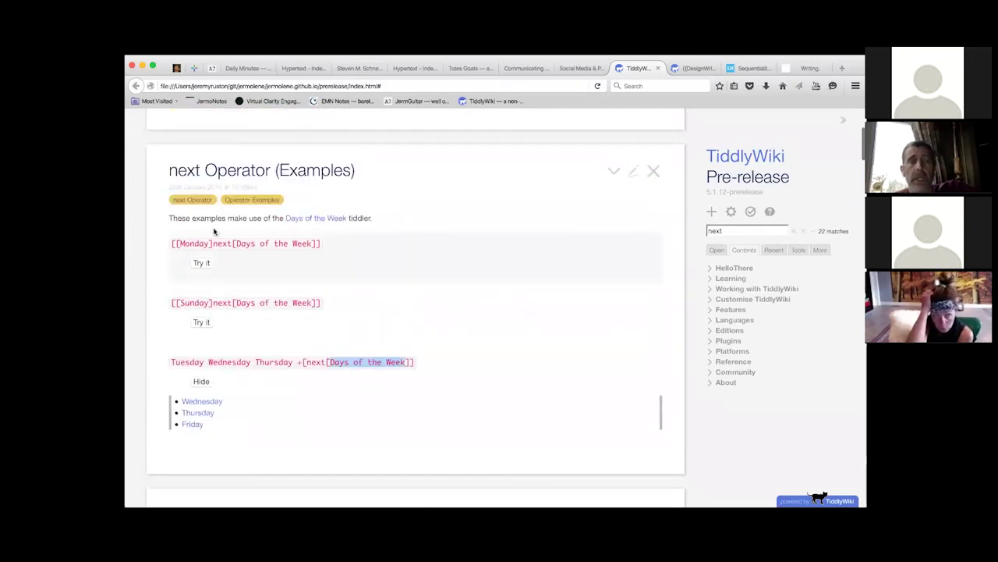
click(201, 263)
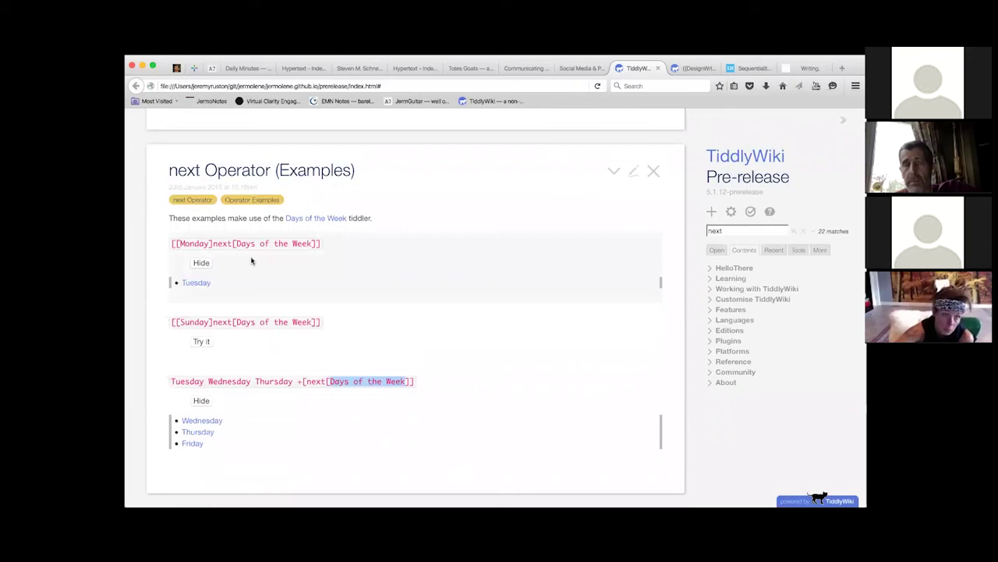
scroll(257, 282, down, 1)
scroll(257, 282, down, 1)
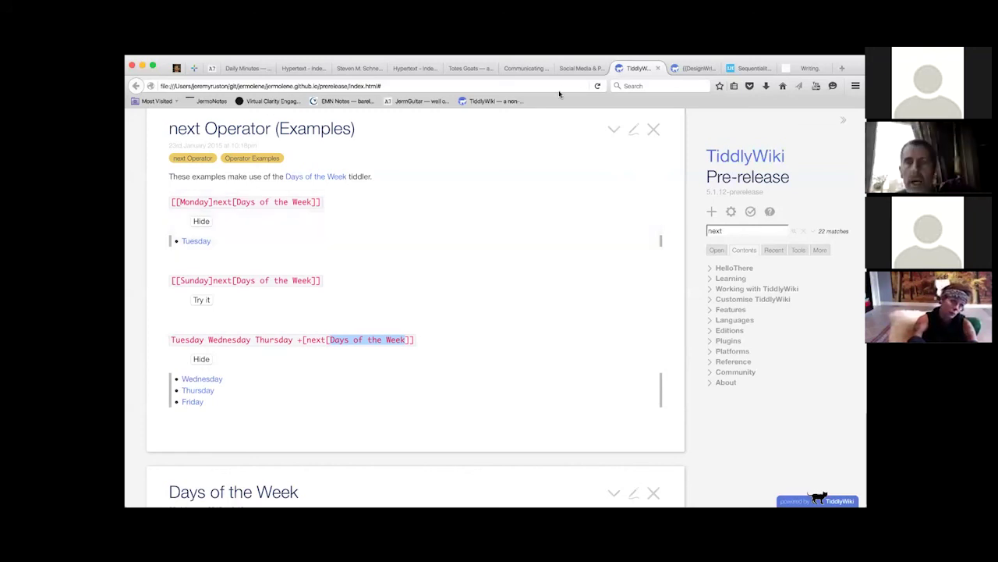
Return to the DesignWrITe wiki, look through its open tiddlers, search for "hyper" and open the Hyper tiddler.
click(681, 67)
scroll(399, 234, up, 10)
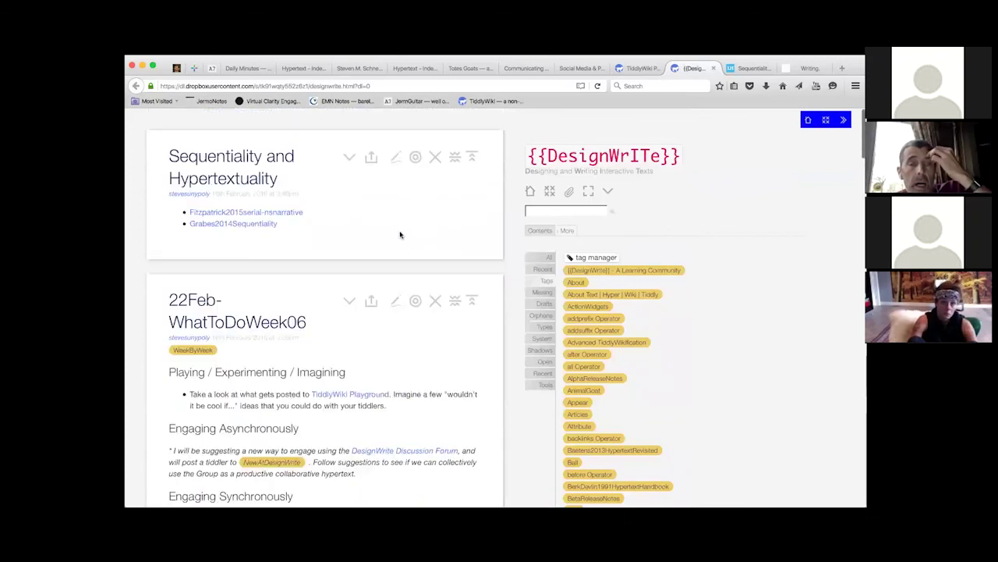
scroll(399, 234, down, 15)
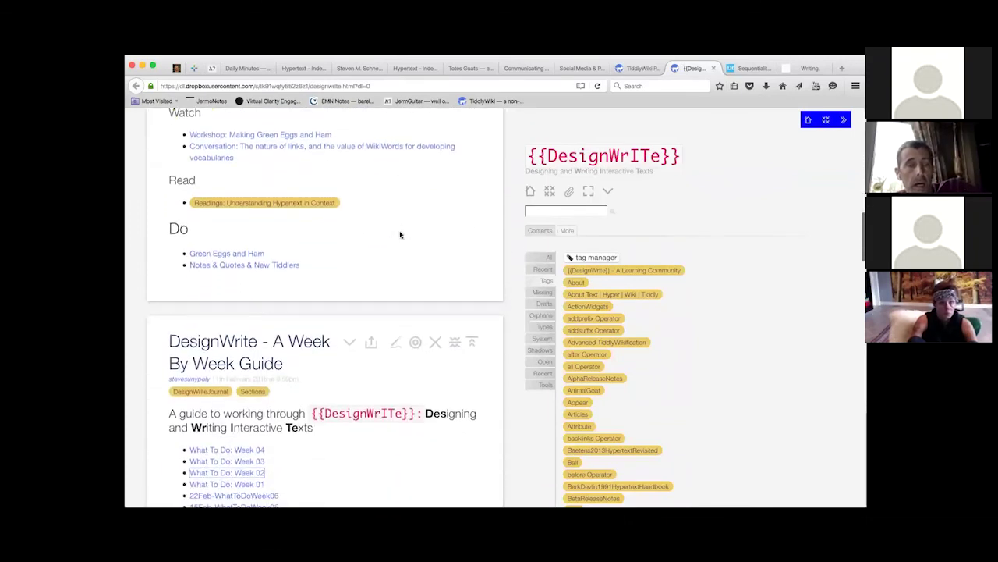
scroll(399, 234, down, 8)
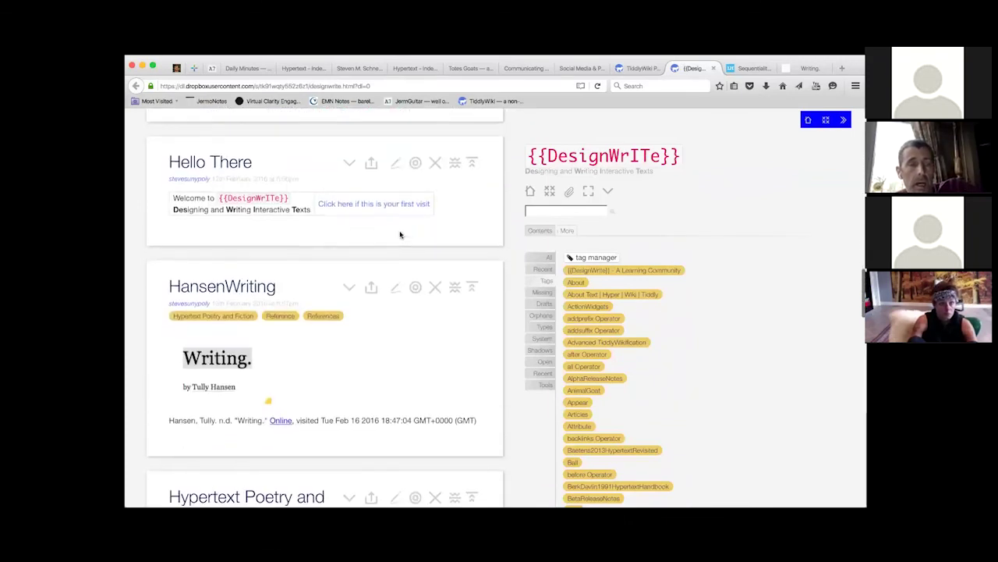
scroll(399, 234, down, 10)
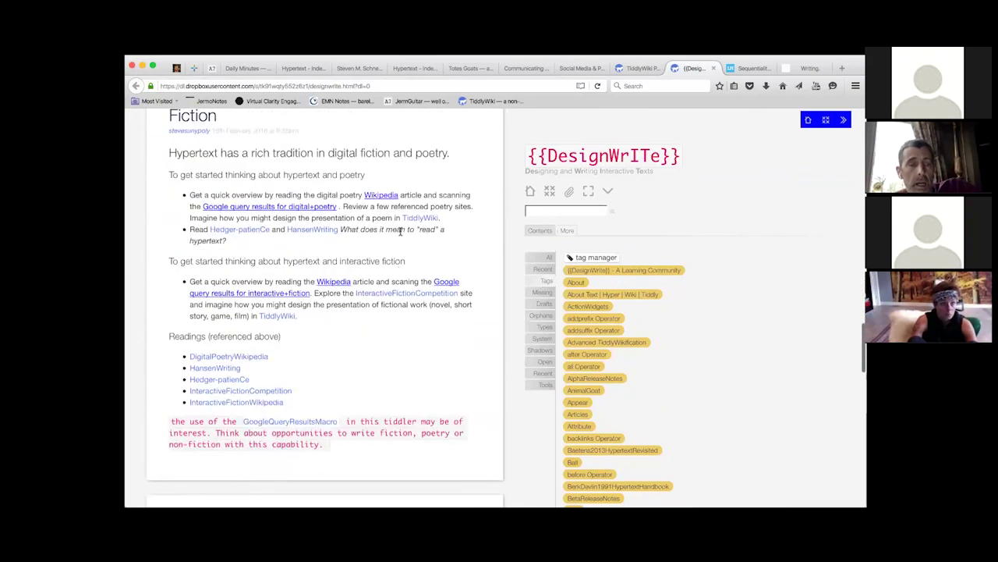
scroll(399, 234, down, 5)
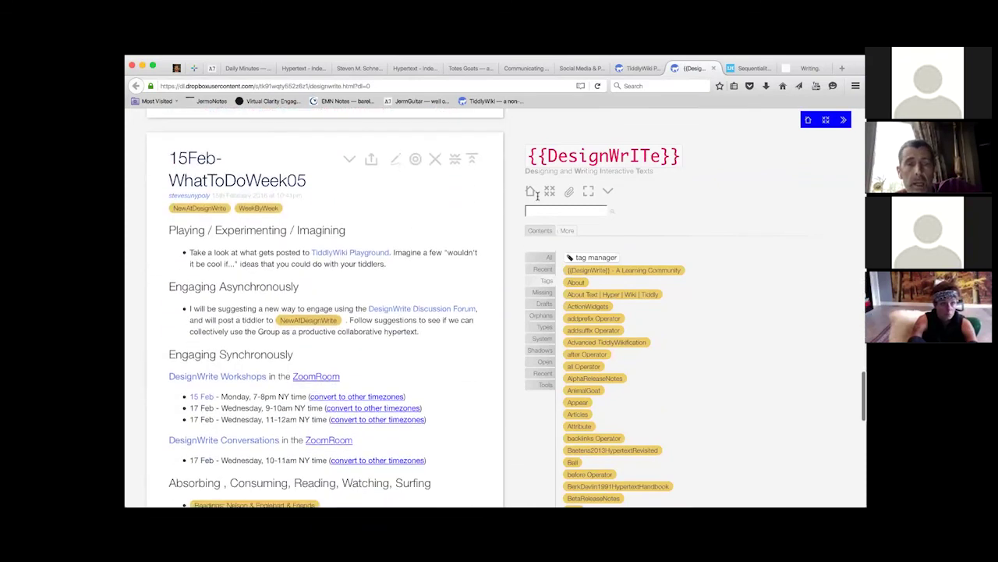
text(hyper)
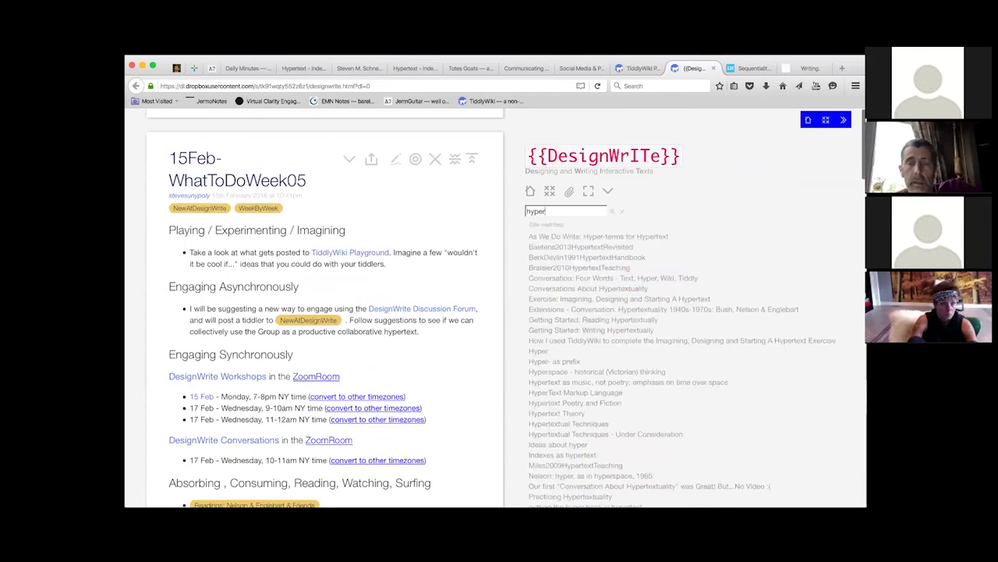
click(538, 352)
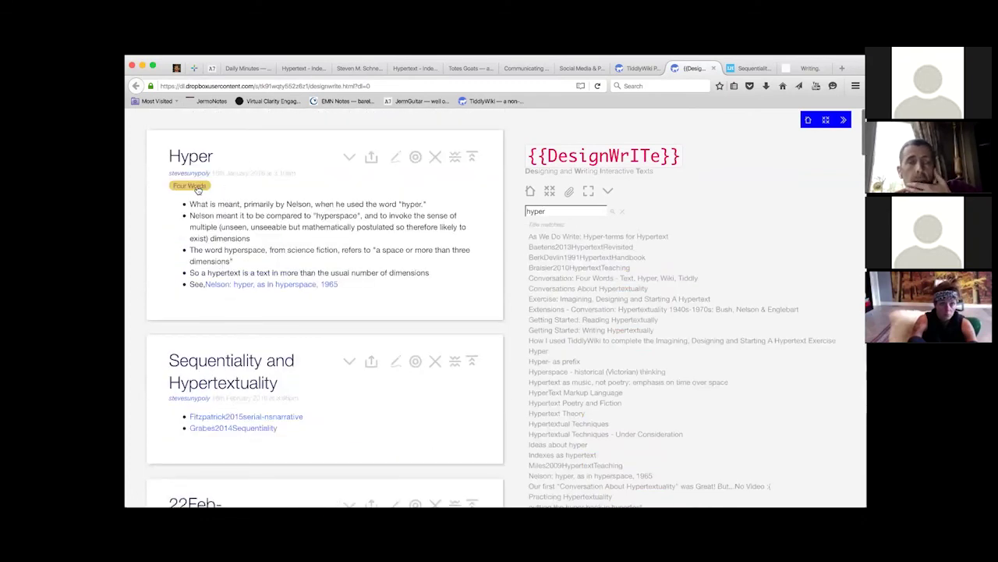
Open the Four Words tiddler through Hyper's tag, and the Hypertextual Techniques tiddler from the search results.
click(199, 189)
click(219, 201)
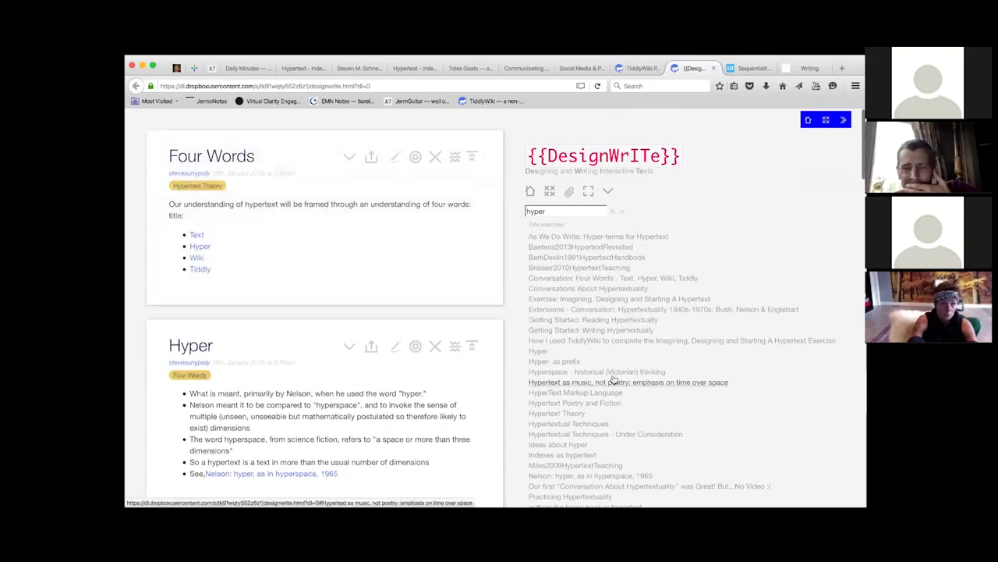
click(581, 424)
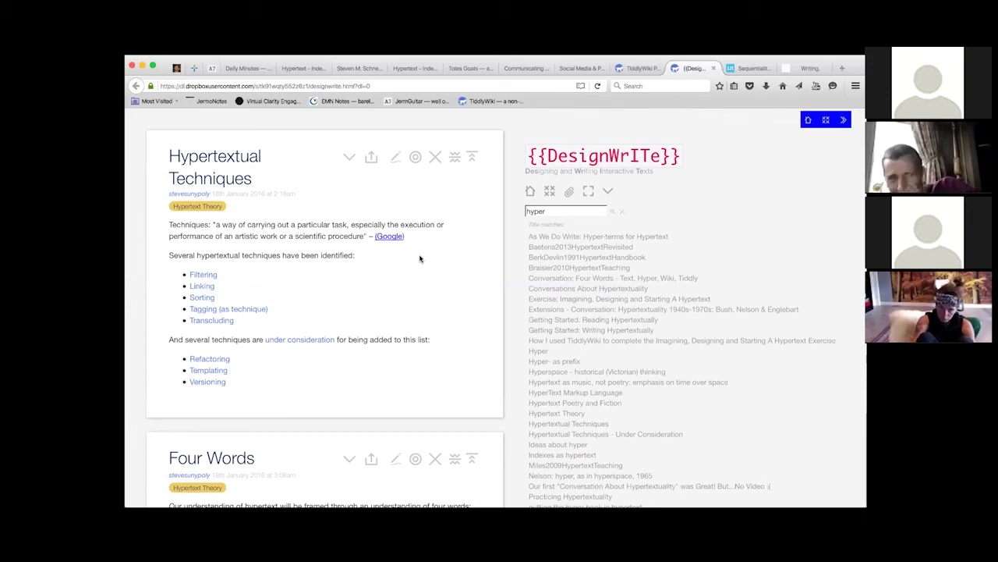
Switch to the Hypertext - Independent Study wiki and look over the introduction of the Fall2015Essay tiddler.
click(412, 67)
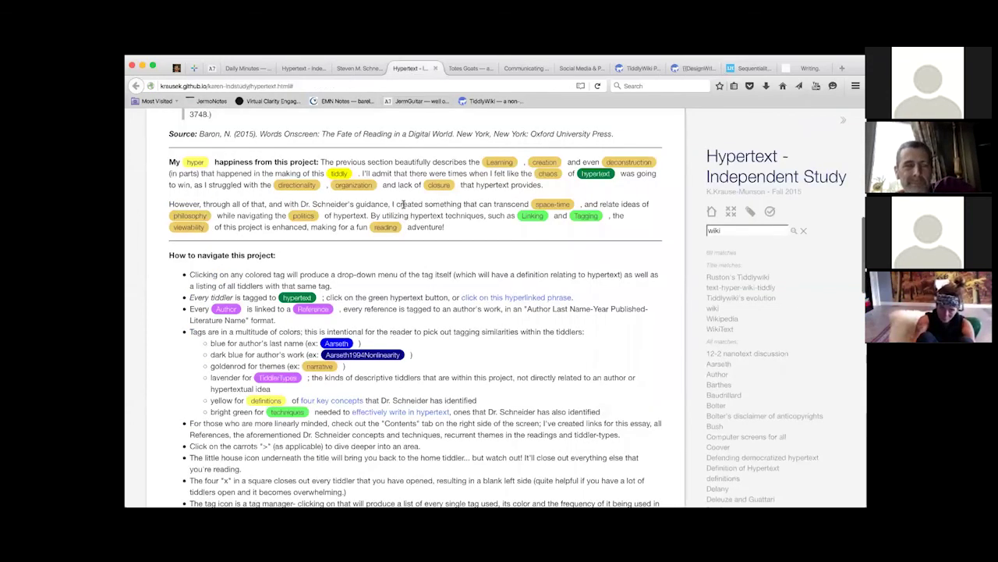
scroll(403, 205, up, 4)
scroll(404, 207, up, 1)
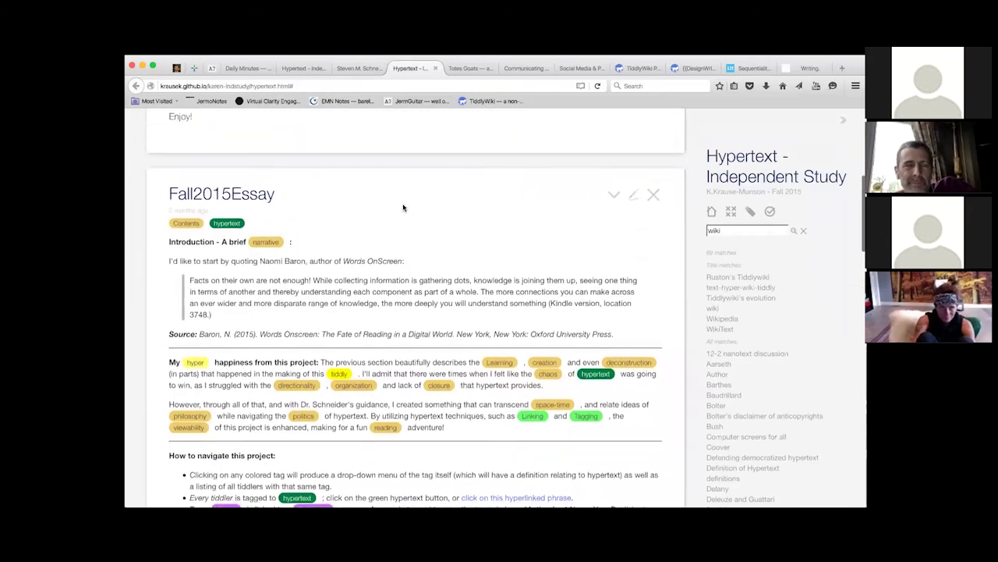
scroll(403, 207, up, 3)
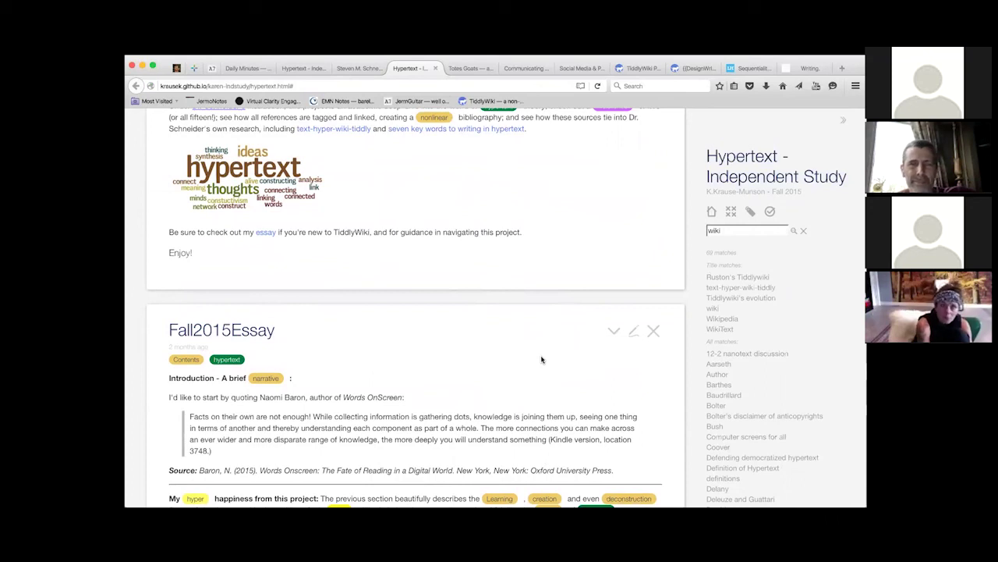
Go back to the DesignWrITe wiki, search for "hypertextual self" and open the tiddler A more complex facet of linking.
click(706, 69)
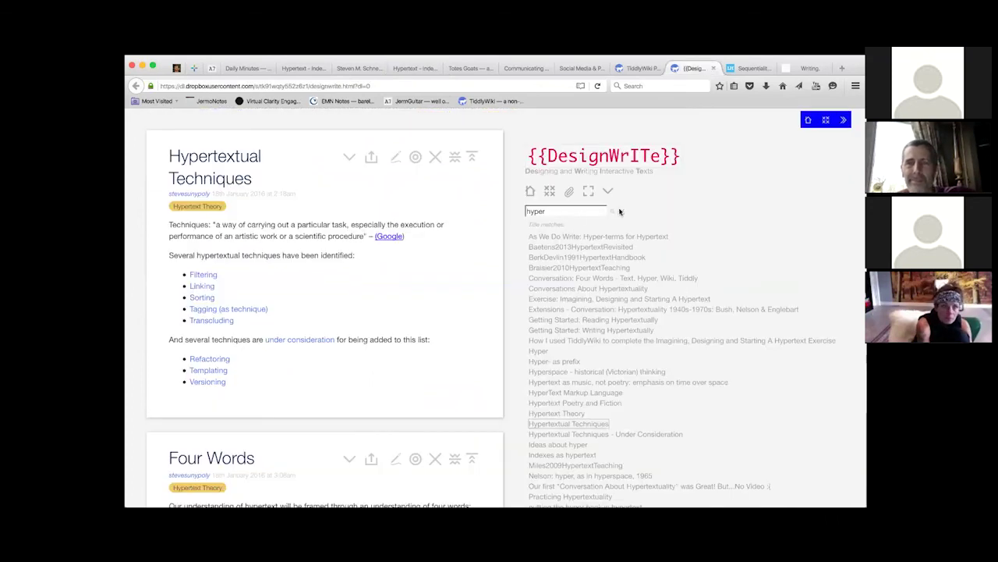
double_click(573, 212)
text(hyperex)
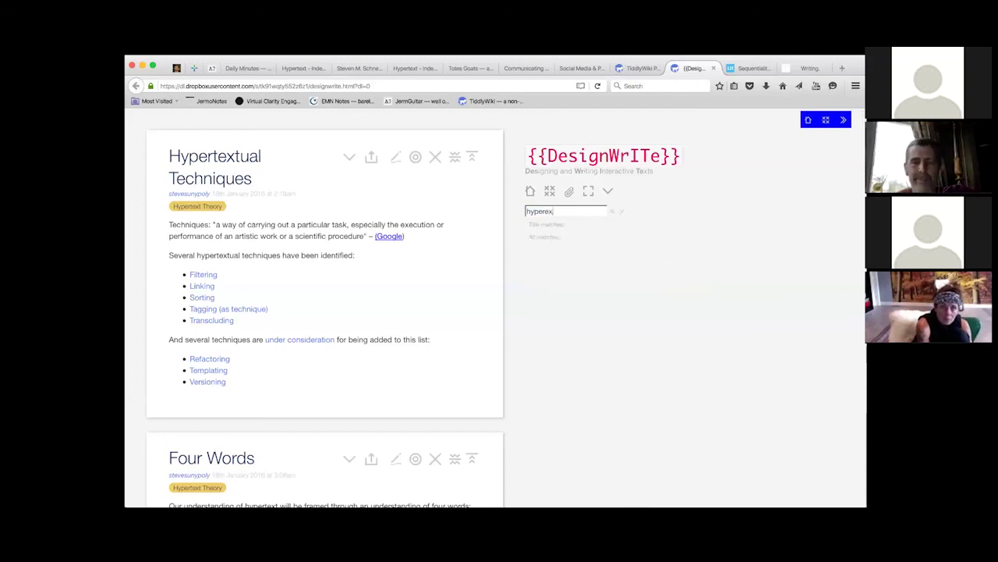
key(BackSpace)
key(BackSpace)
text(textual se)
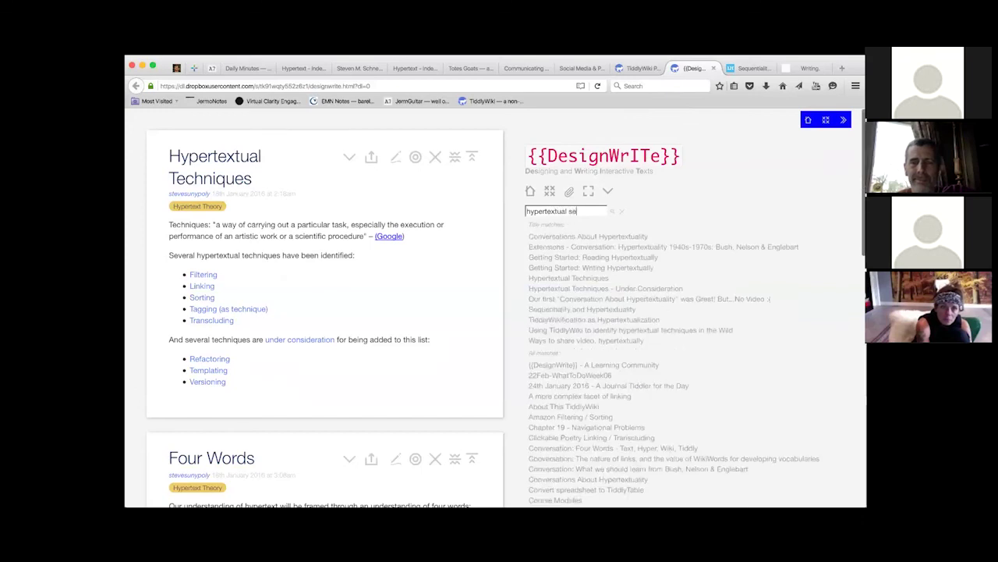
text(lf)
click(570, 248)
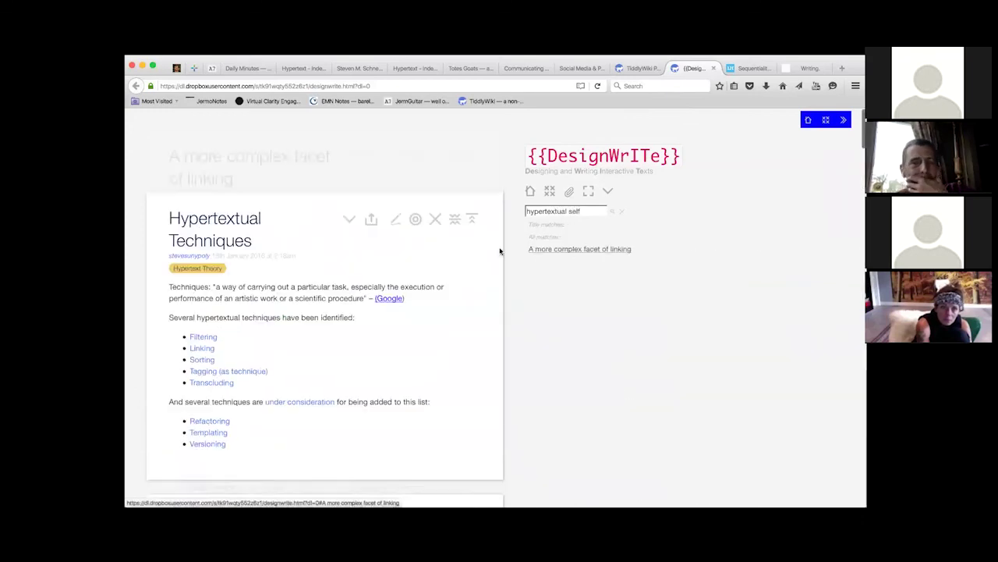
Skim the quoted Miles2009HypertextTeaching passage about linking from verbs or adjectives and return to its beginning.
scroll(279, 354, down, 10)
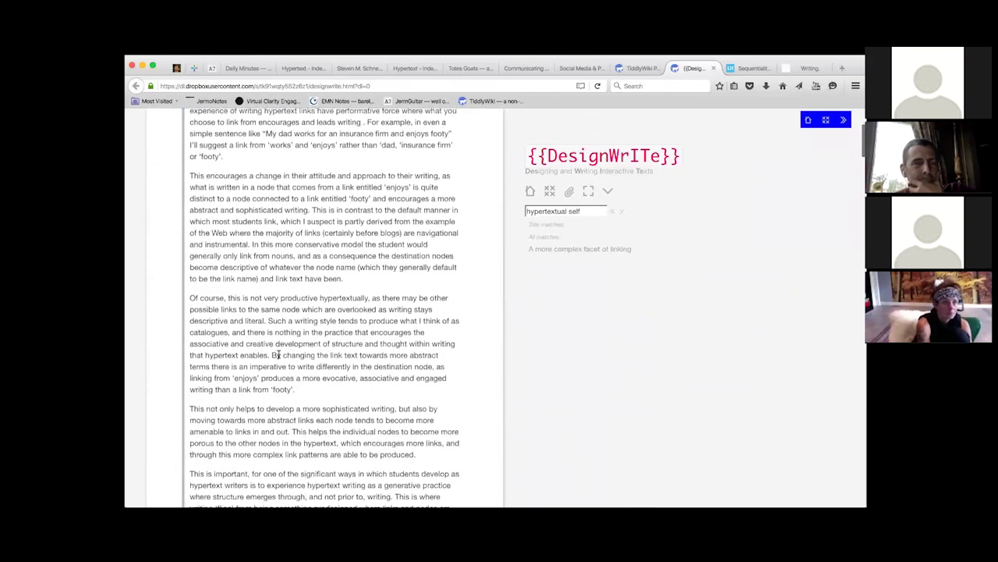
scroll(279, 354, up, 8)
scroll(279, 354, up, 1)
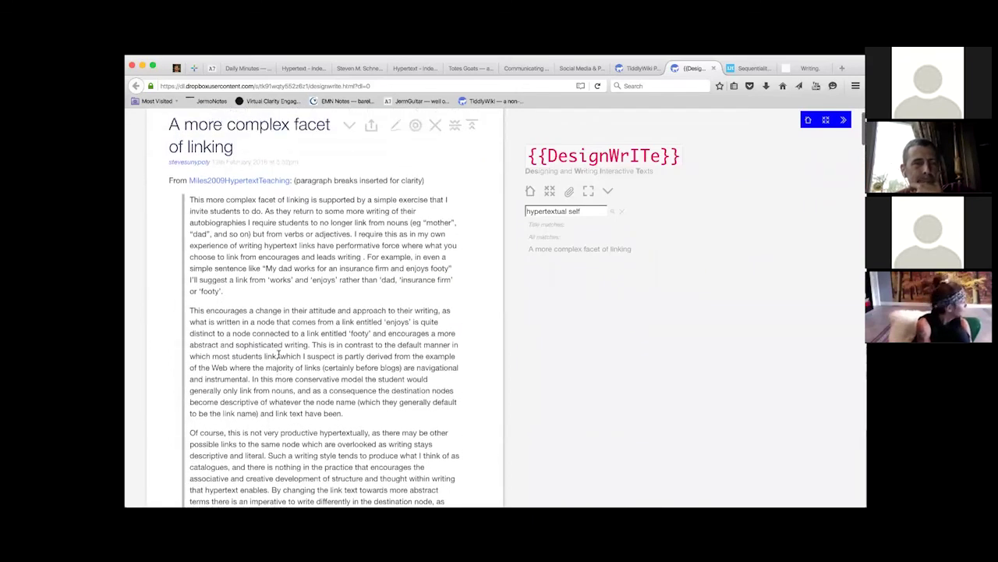